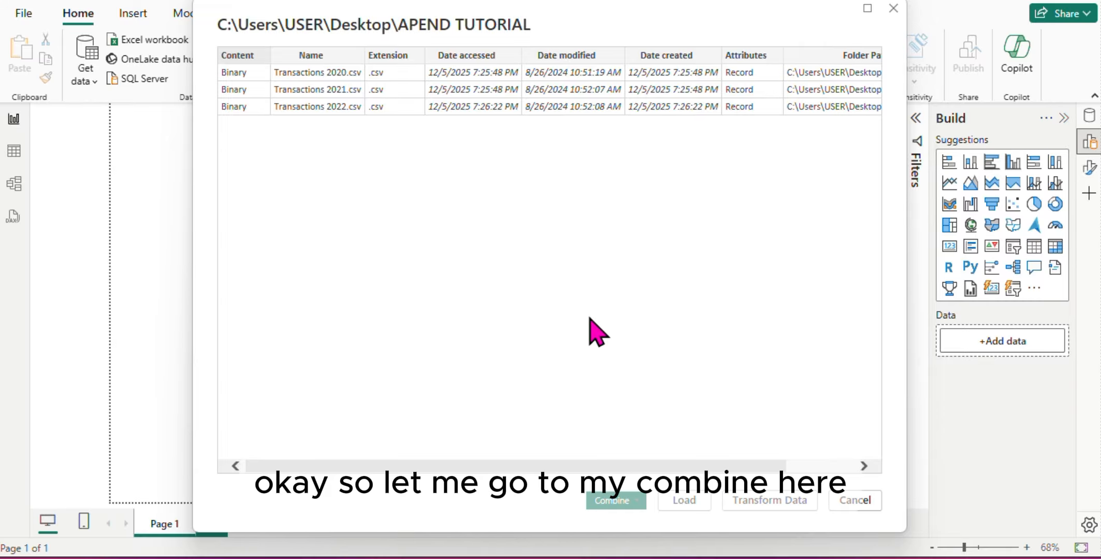
Combine and transform the three Transactions CSV files with the first file as sample, and switch to the Power Query Editor window.
left_click(637, 503)
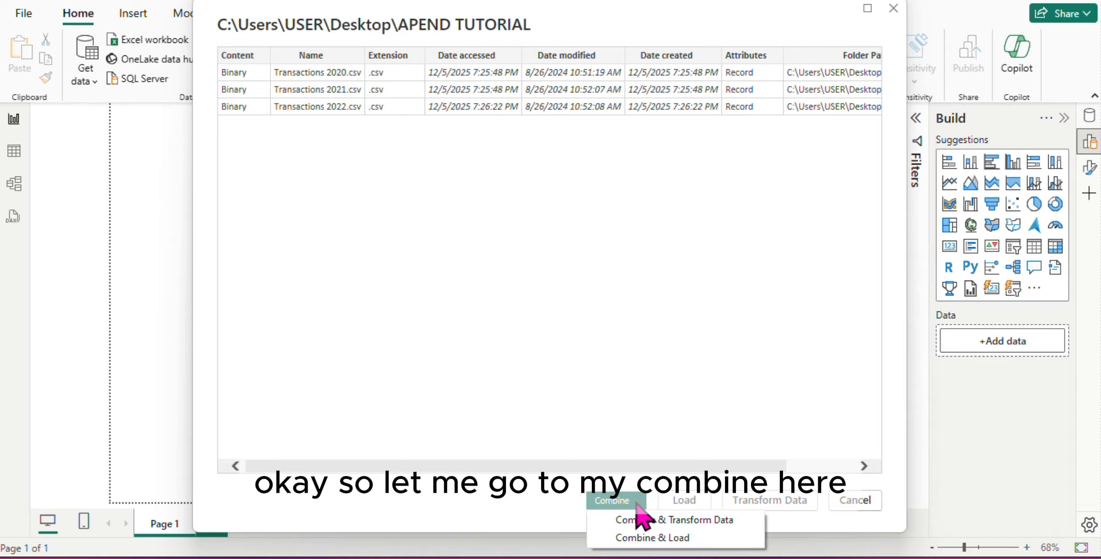
left_click(687, 522)
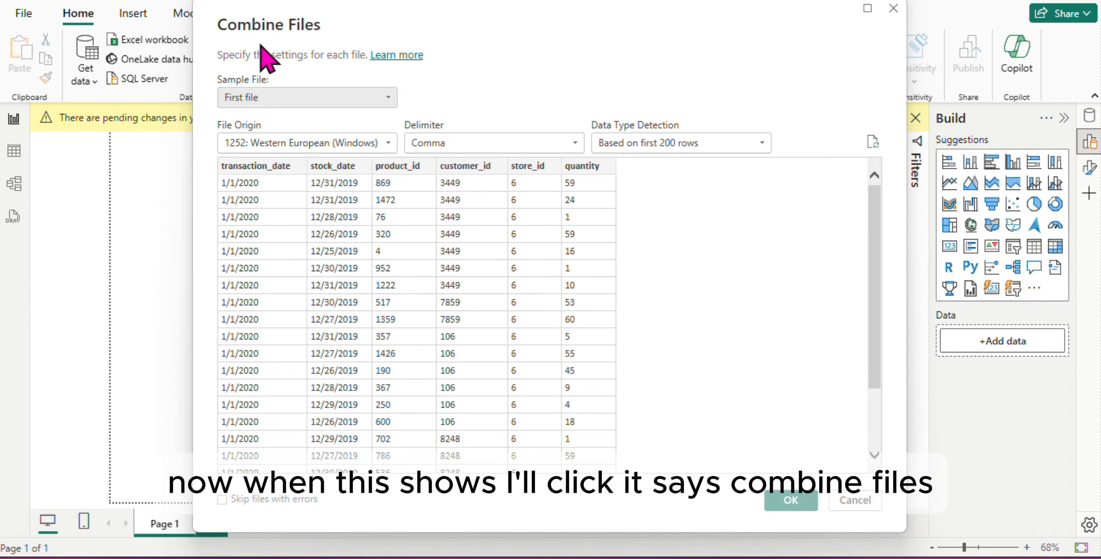
left_click(793, 505)
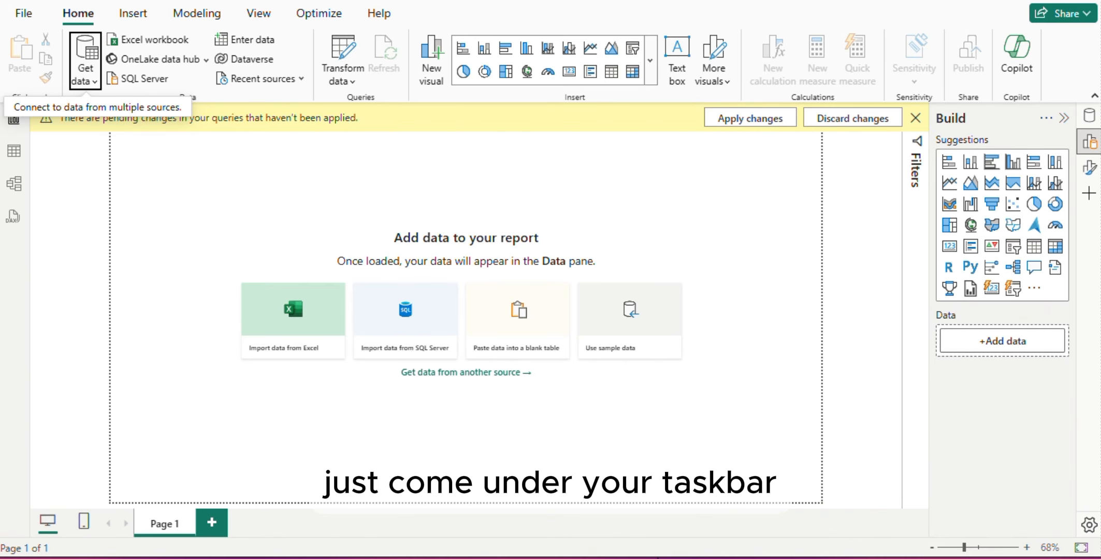
mouse_move(681, 558)
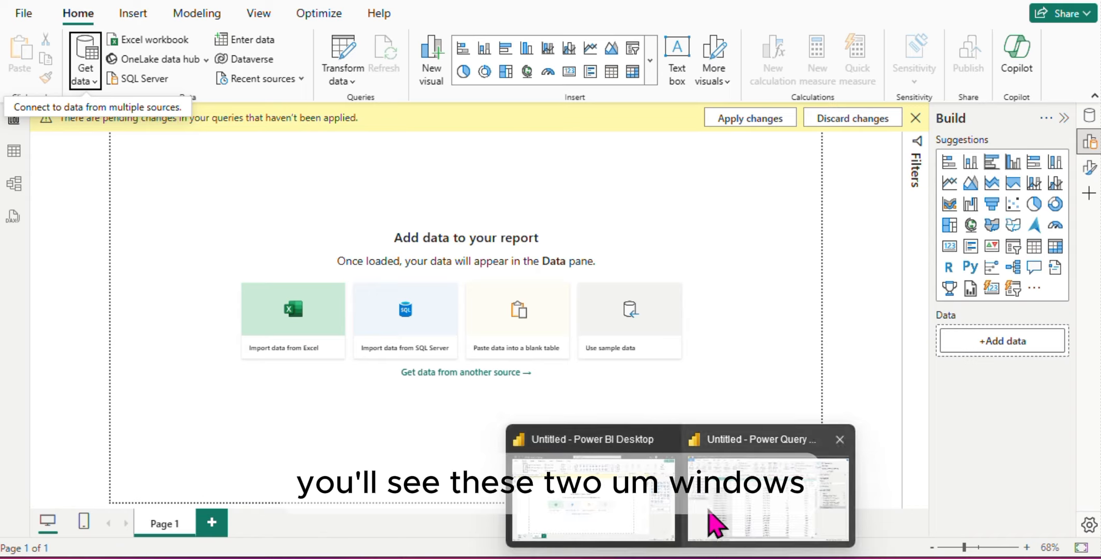
left_click(737, 520)
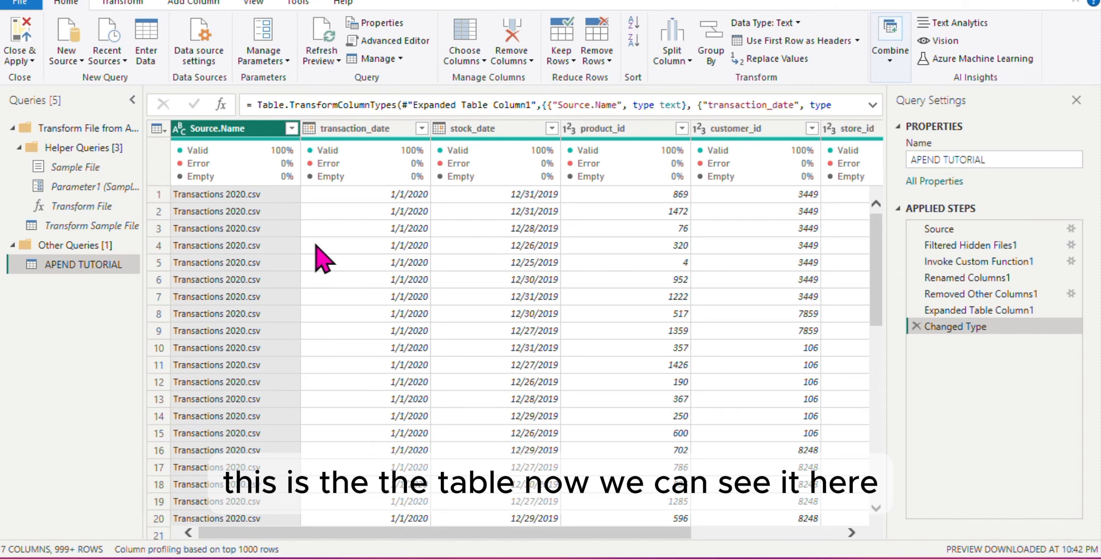
Examine the rows and columns of the combined transactions table, from Source.Name through quantity.
scroll(319, 254, "down", 15)
scroll(320, 253, "up", 15)
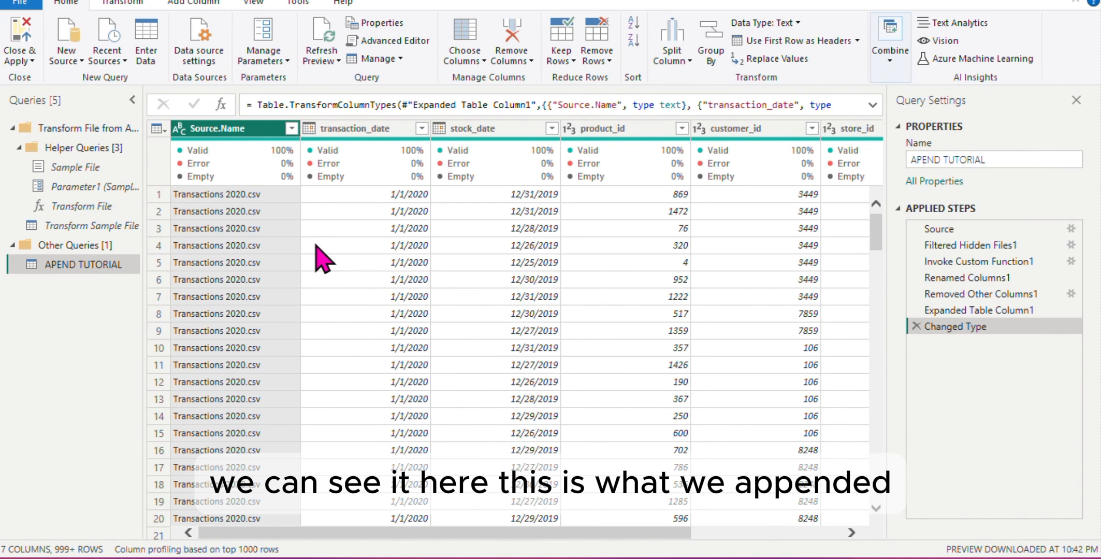
scroll(320, 254, "right", 3)
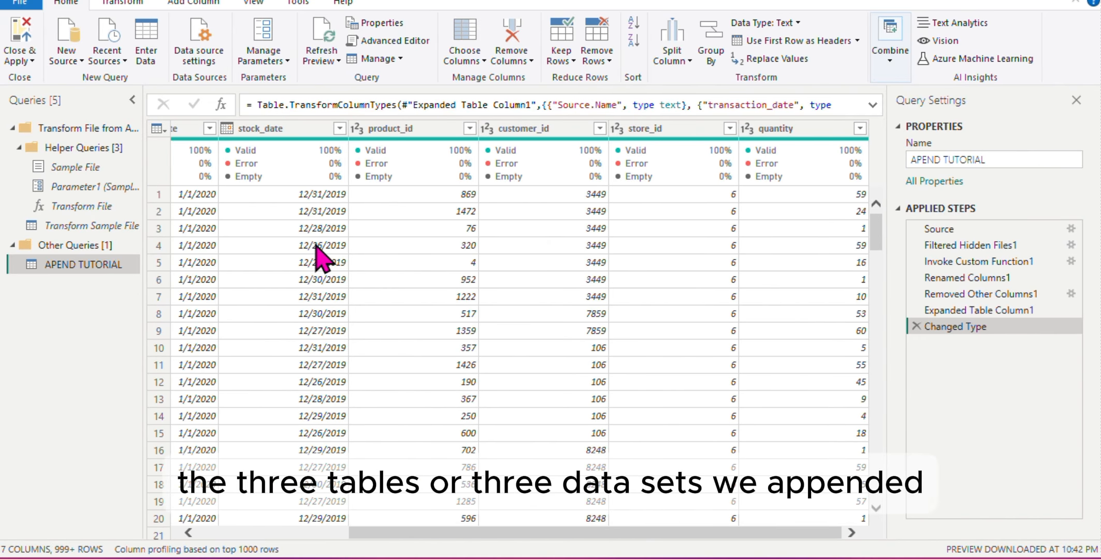
scroll(319, 254, "left", 3)
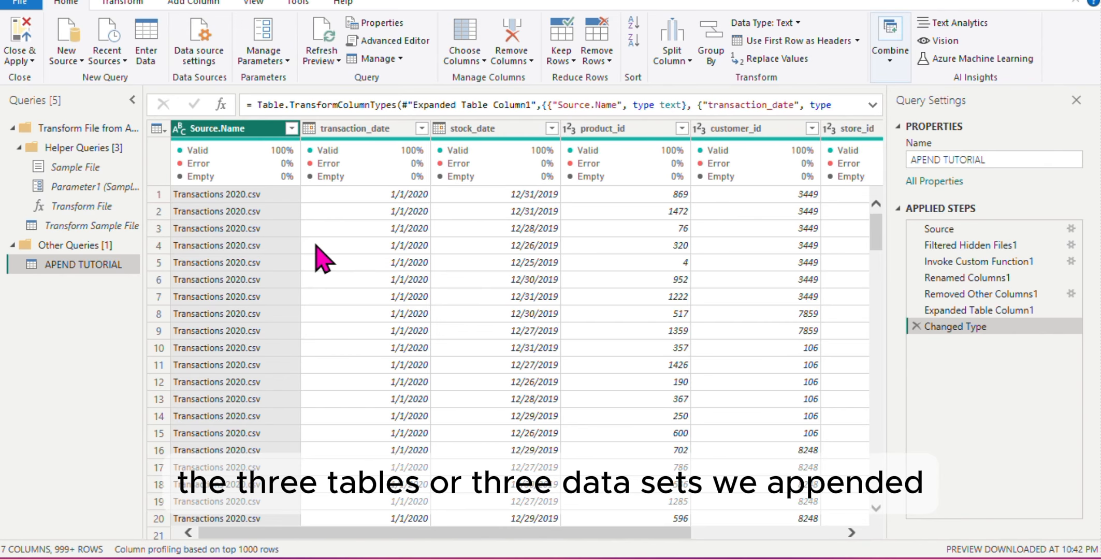
scroll(320, 254, "right", 3)
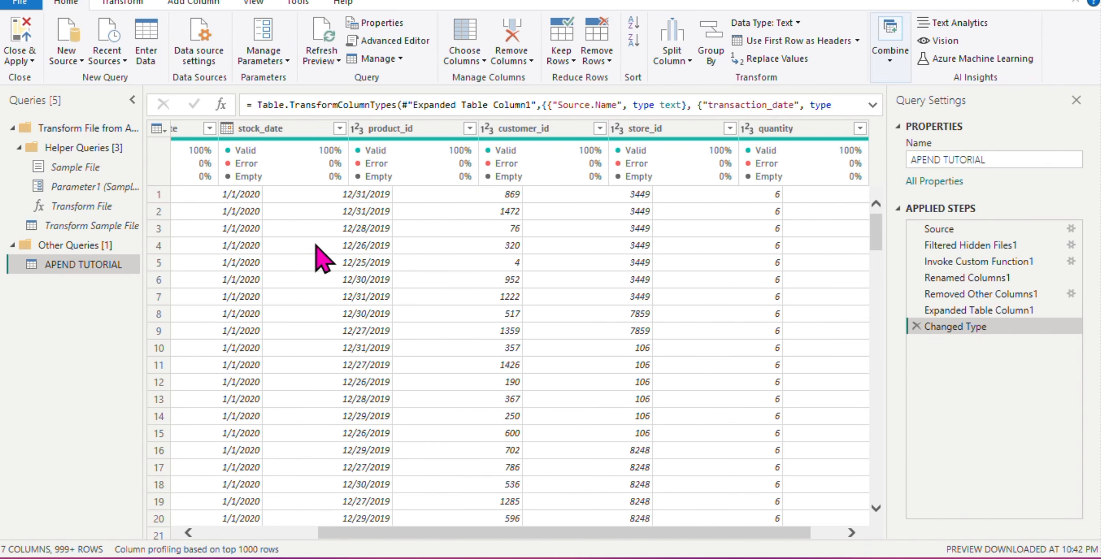
scroll(319, 254, "left", 3)
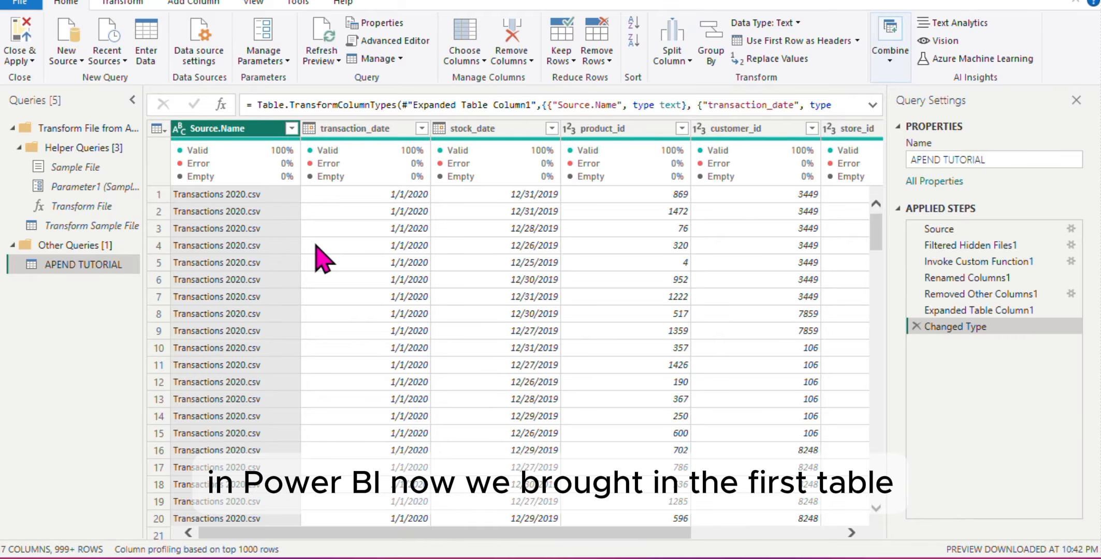
scroll(533, 319, "right", 3)
scroll(533, 319, "left", 3)
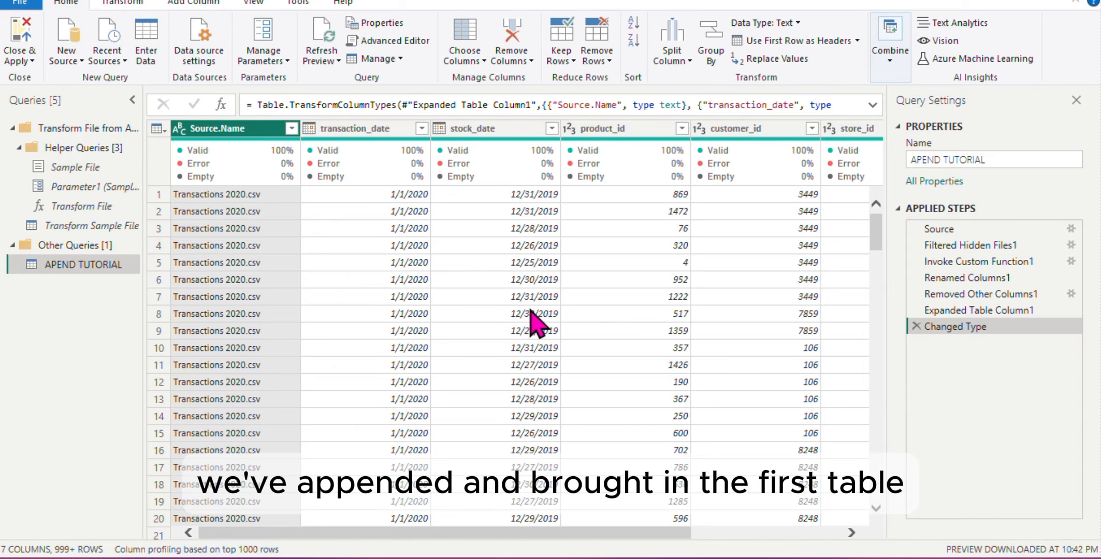
scroll(533, 319, "right", 3)
scroll(534, 319, "left", 3)
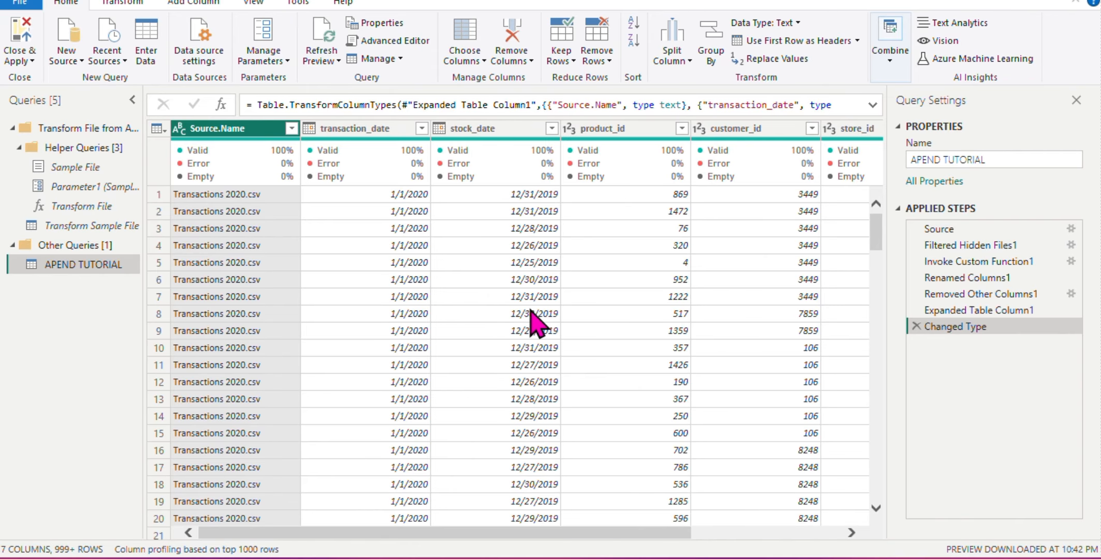
scroll(534, 322, "right", 3)
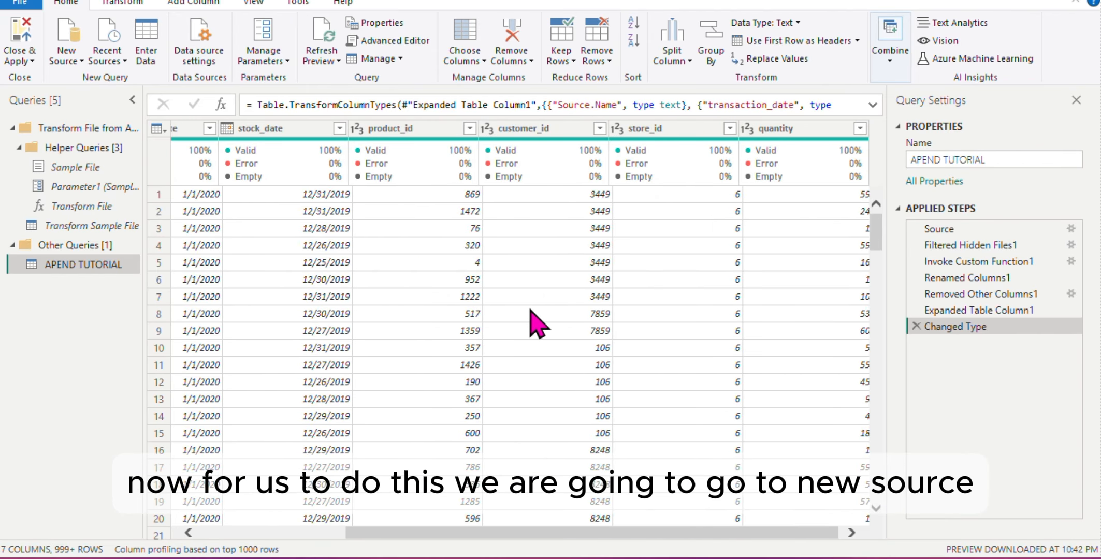
scroll(534, 323, "left", 3)
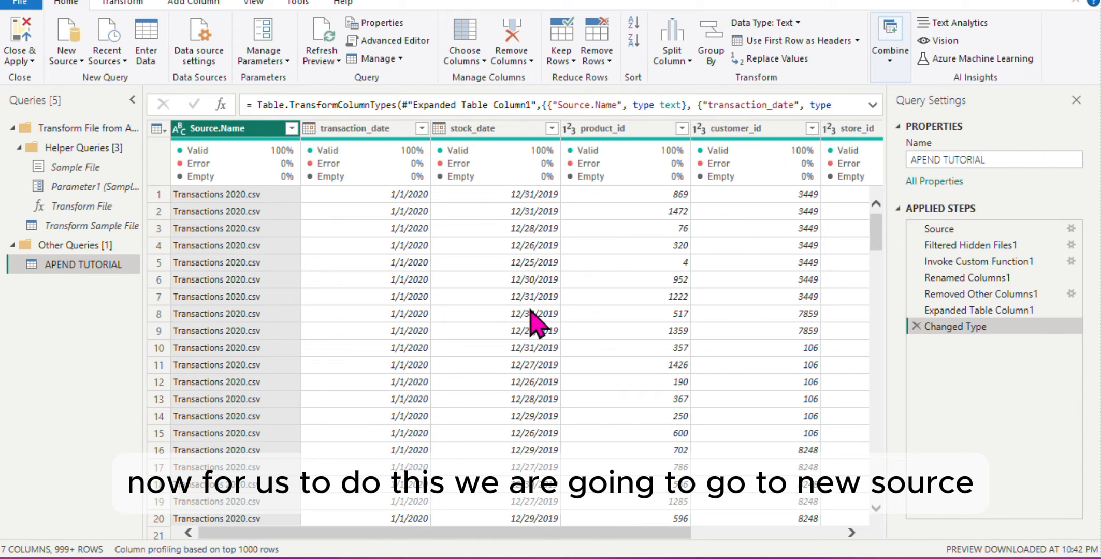
Import the Customer-Lookup CSV file as a new query, keeping the default import settings.
left_click(82, 61)
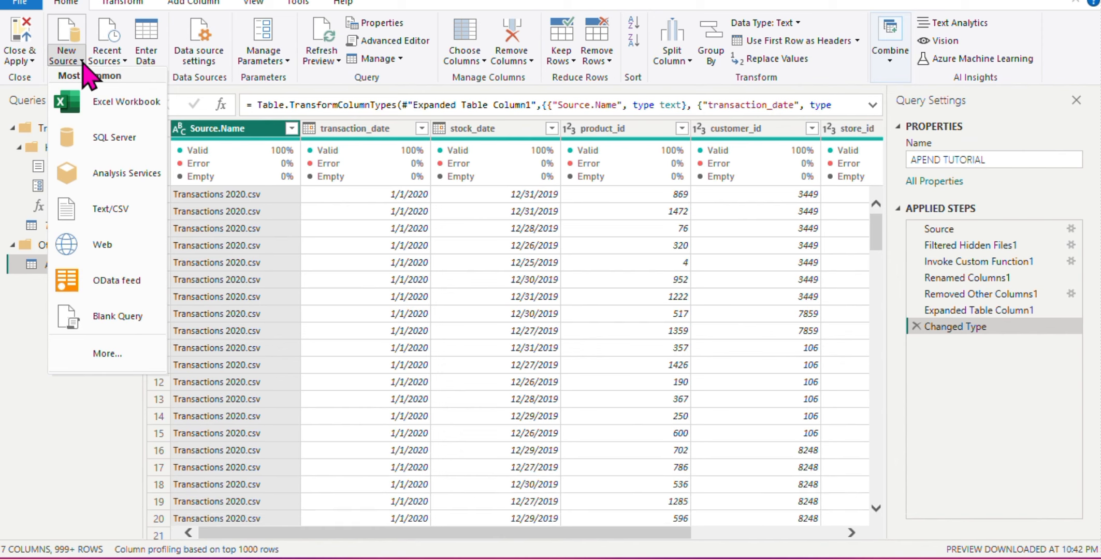
left_click(123, 213)
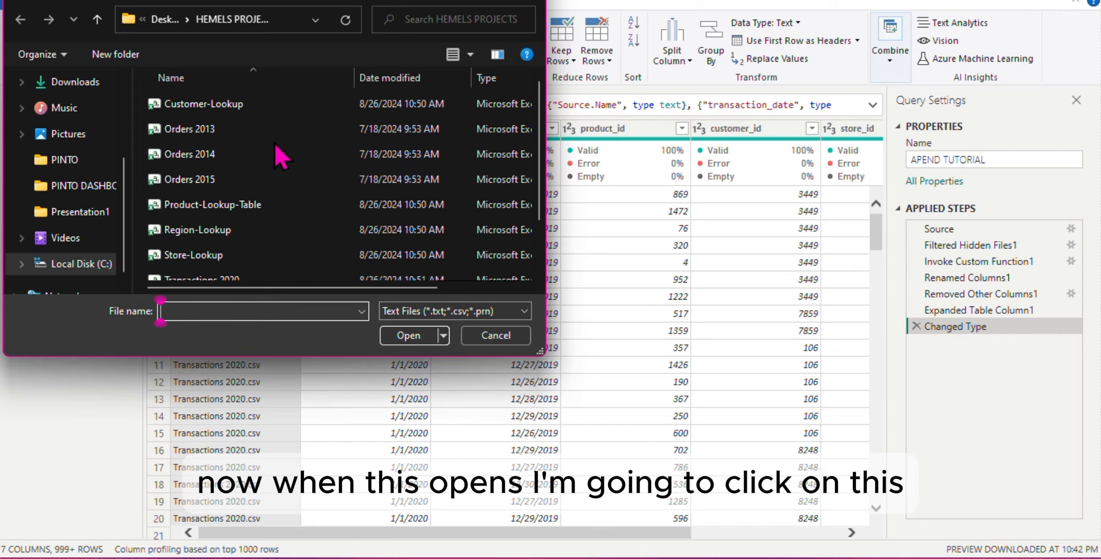
left_click(237, 108)
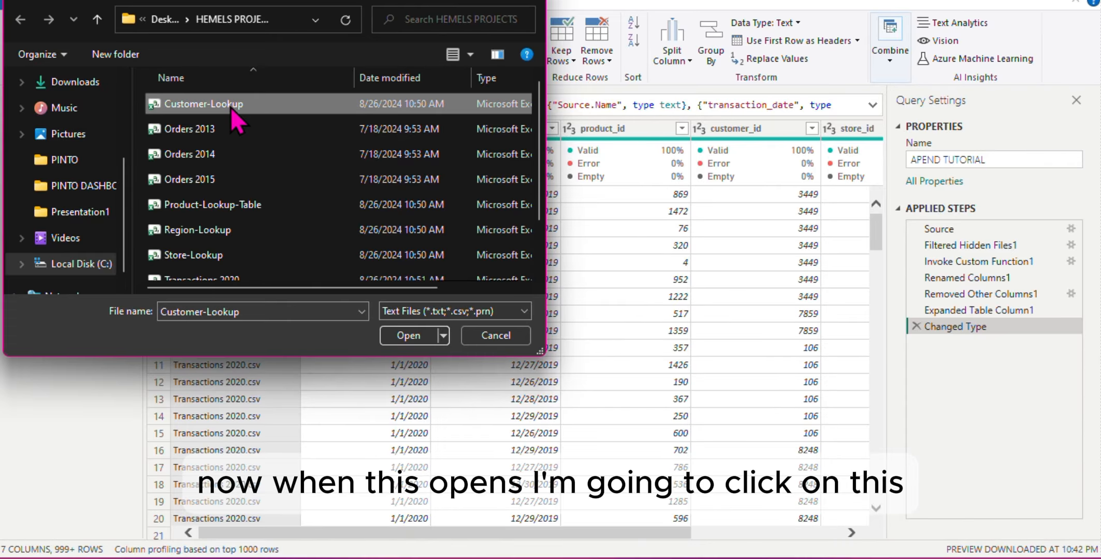
left_click(408, 336)
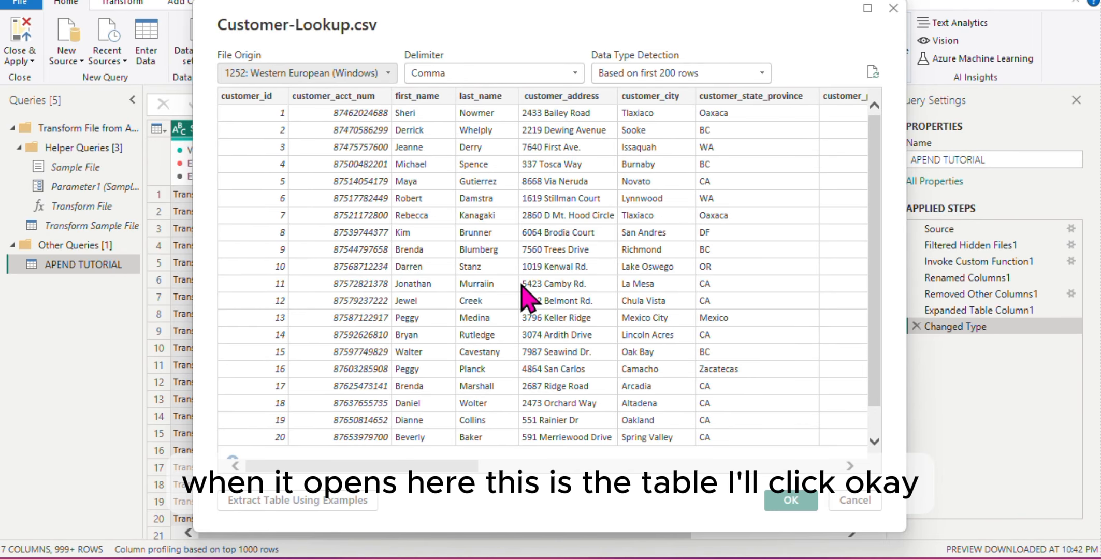
left_click(800, 502)
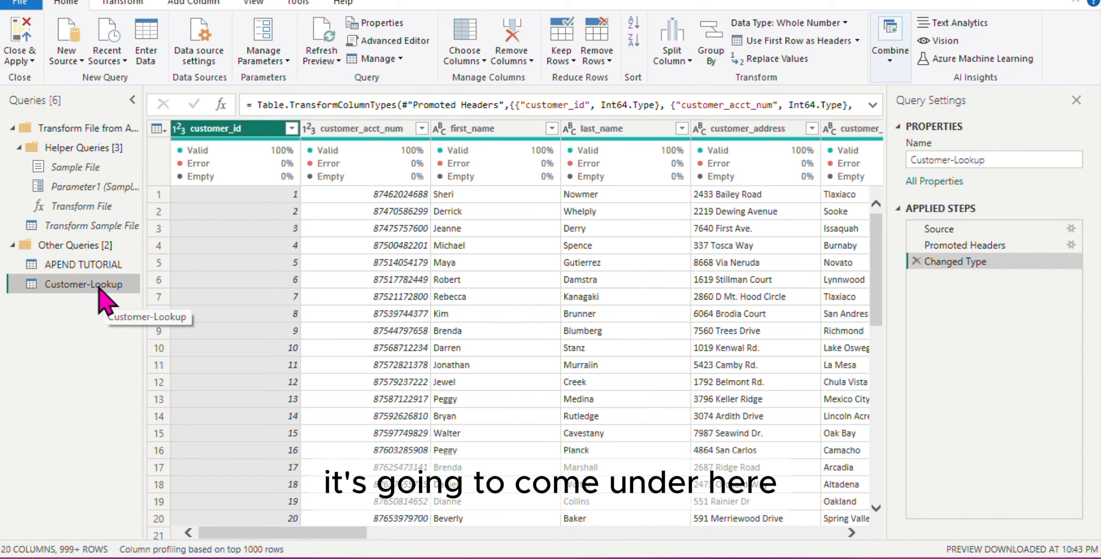
Import the Product-Lookup-Table CSV file as a new query with the default import settings.
left_click(81, 61)
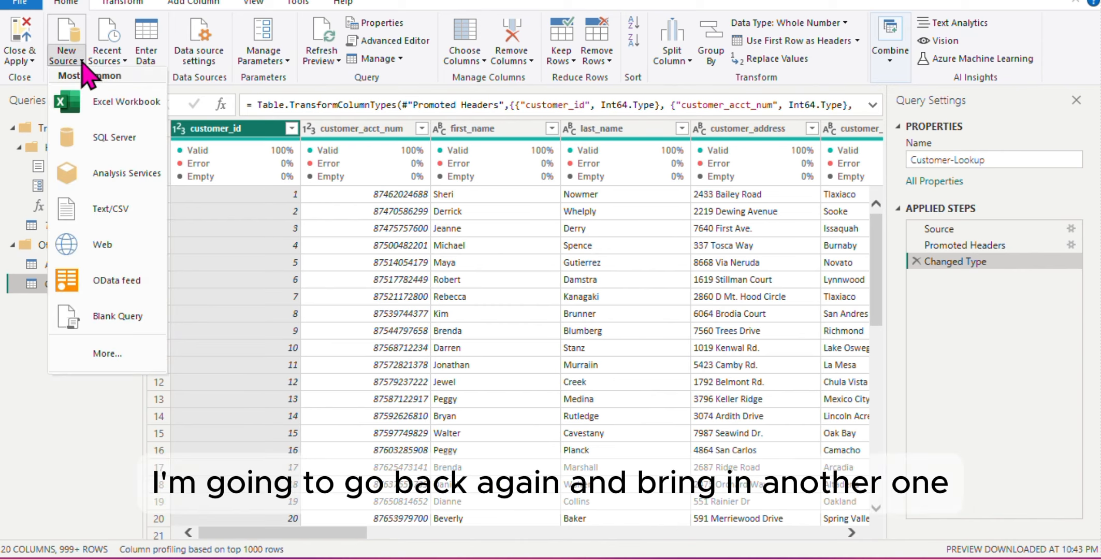
left_click(126, 214)
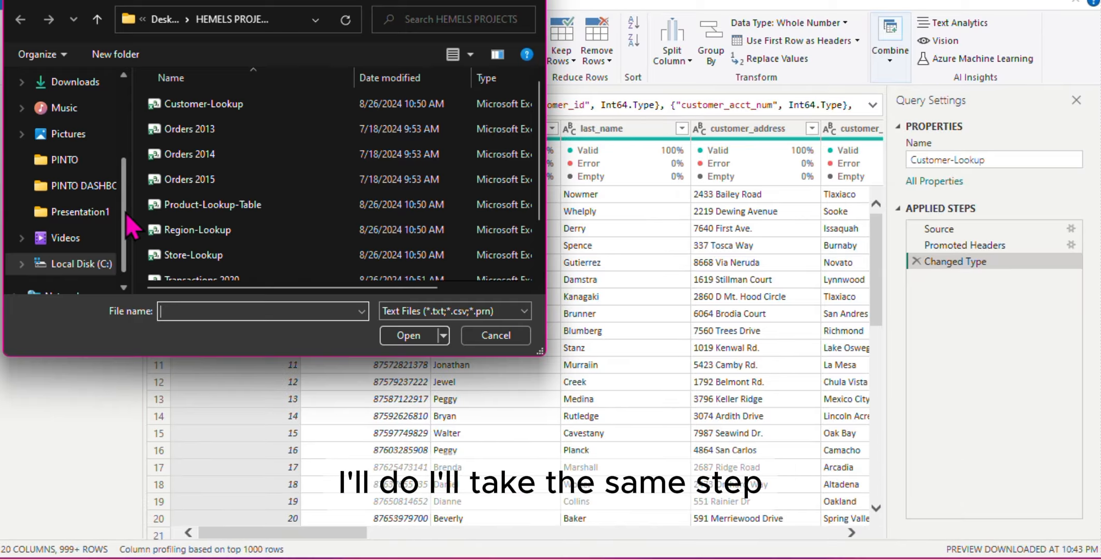
left_click(232, 207)
left_click(408, 335)
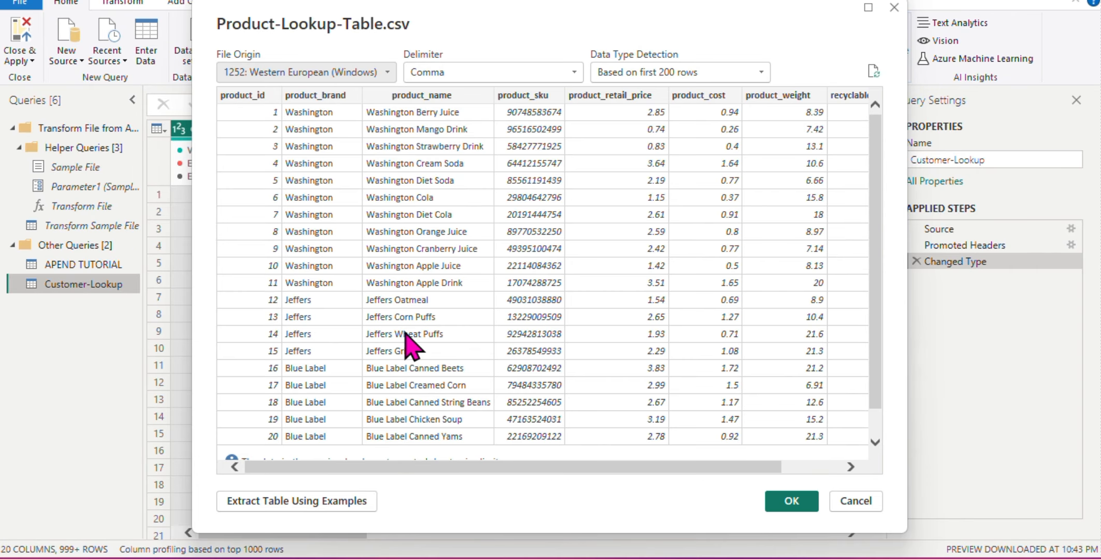
left_click(809, 507)
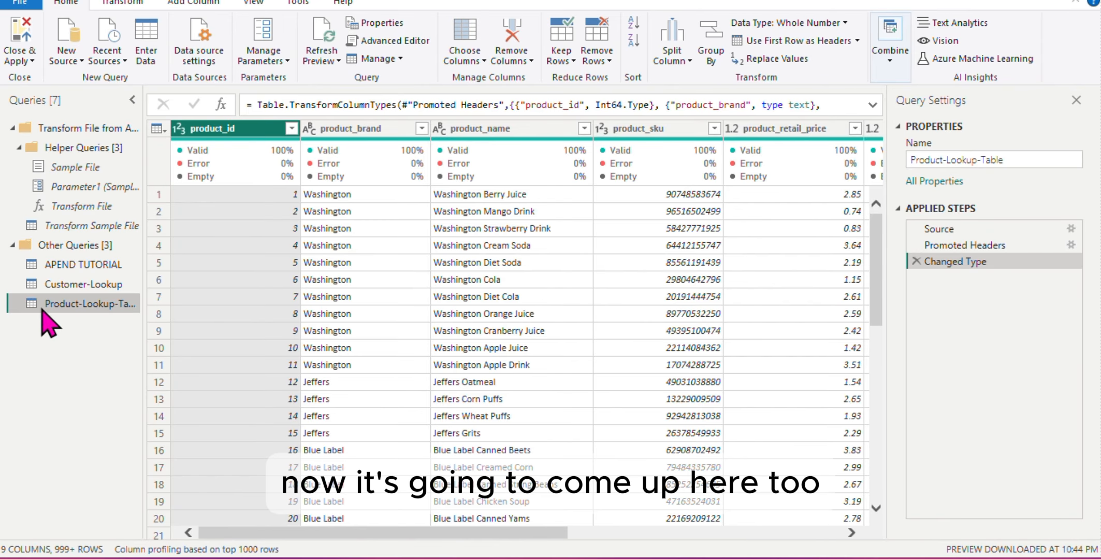
Bring in the Region-Lookup CSV file as another new query.
left_click(82, 61)
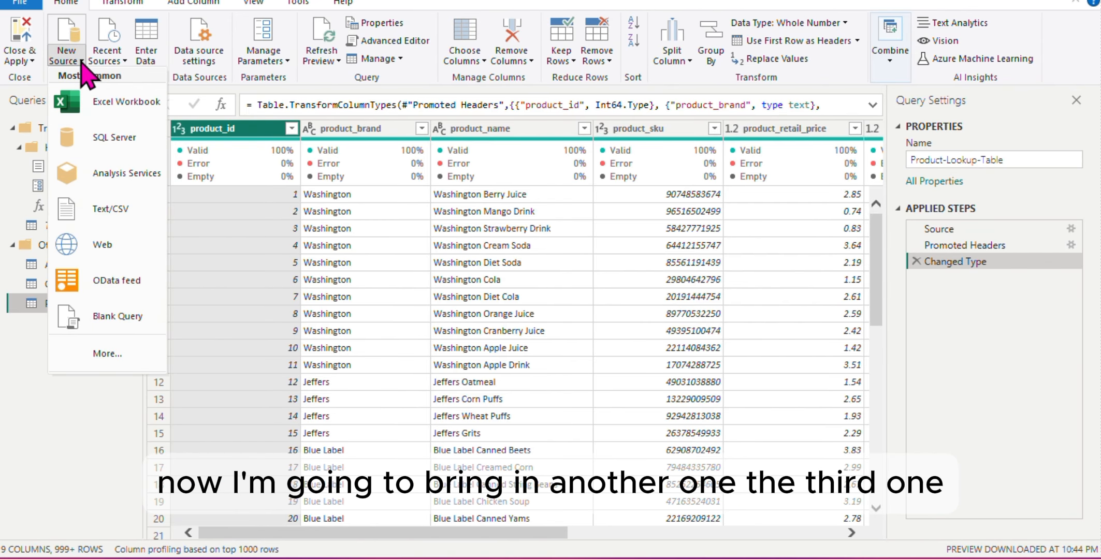
left_click(129, 209)
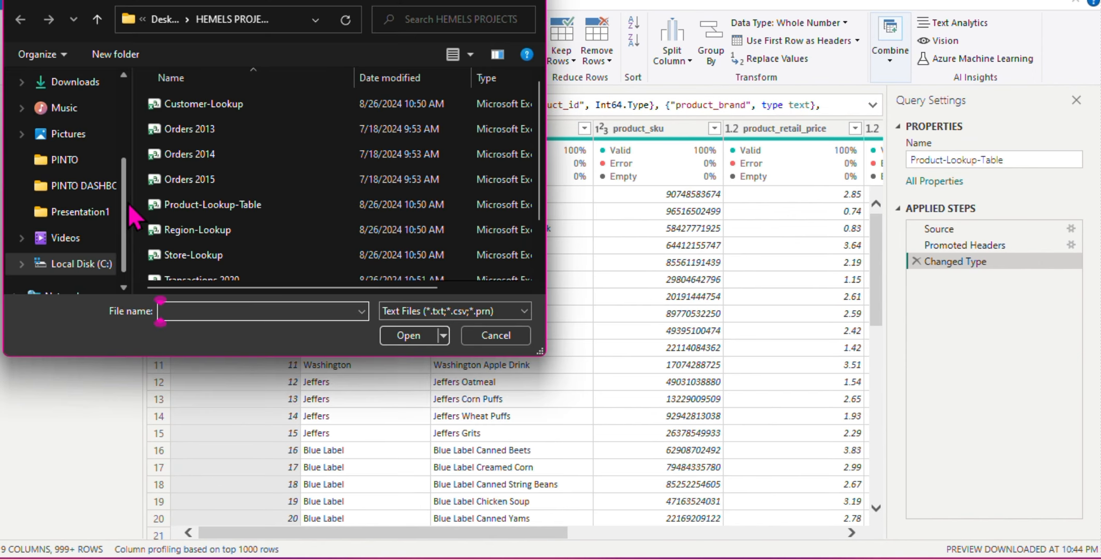
left_click(237, 232)
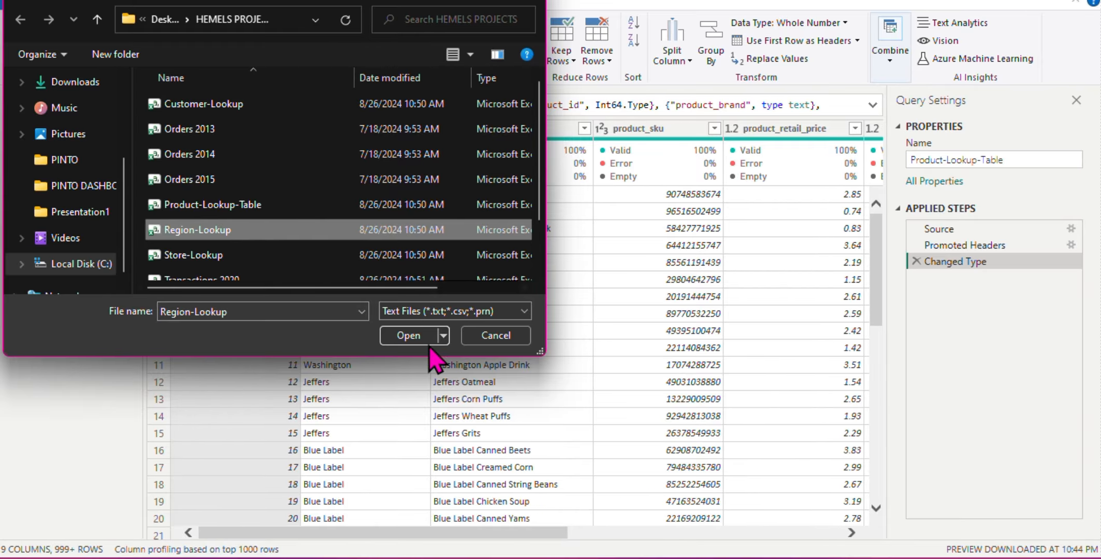
left_click(412, 335)
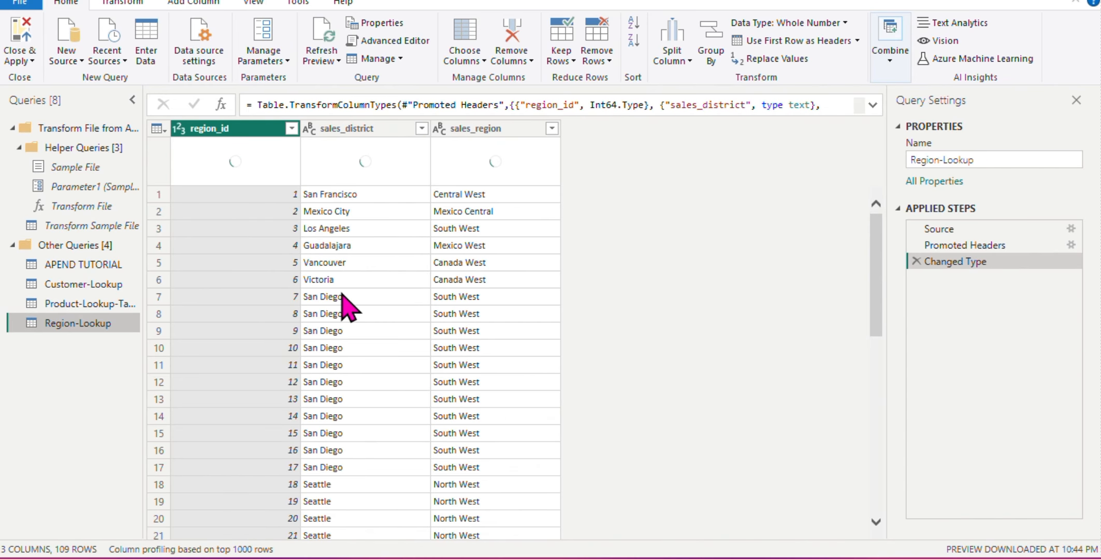
Add the Store-Lookup CSV file as a new query, accepting the default import settings.
left_click(80, 59)
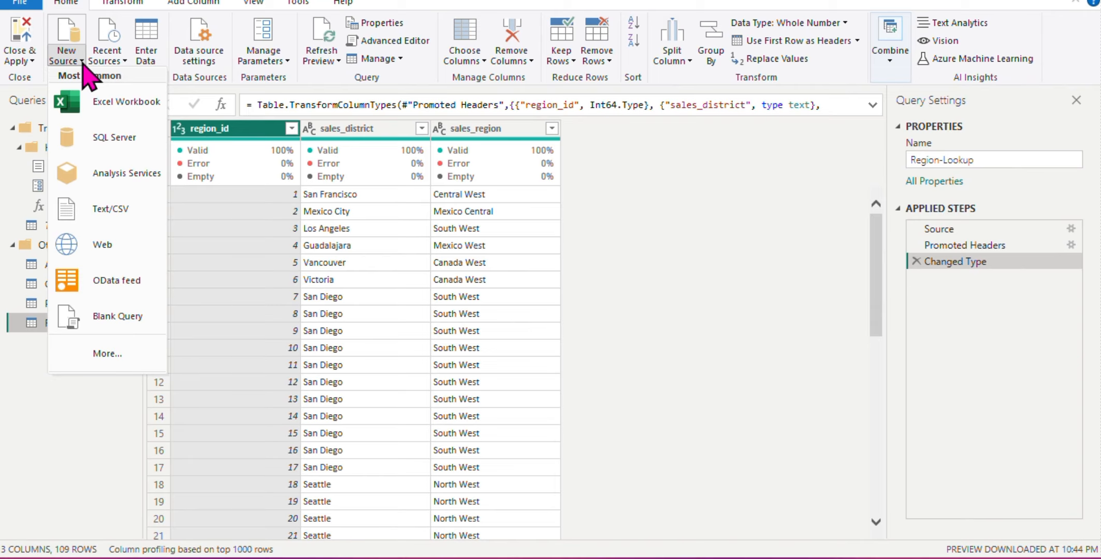
left_click(122, 212)
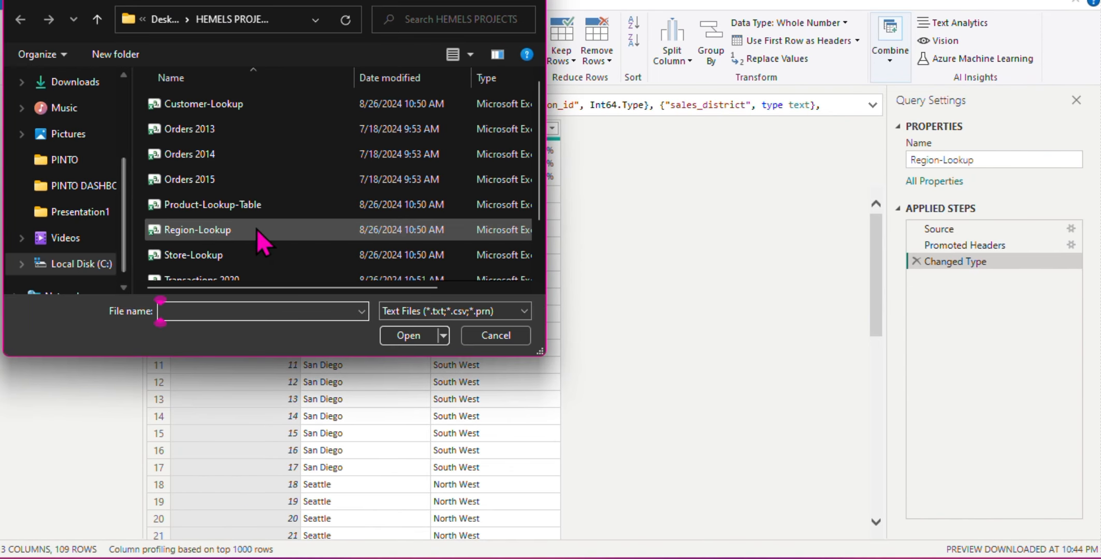
left_click(249, 258)
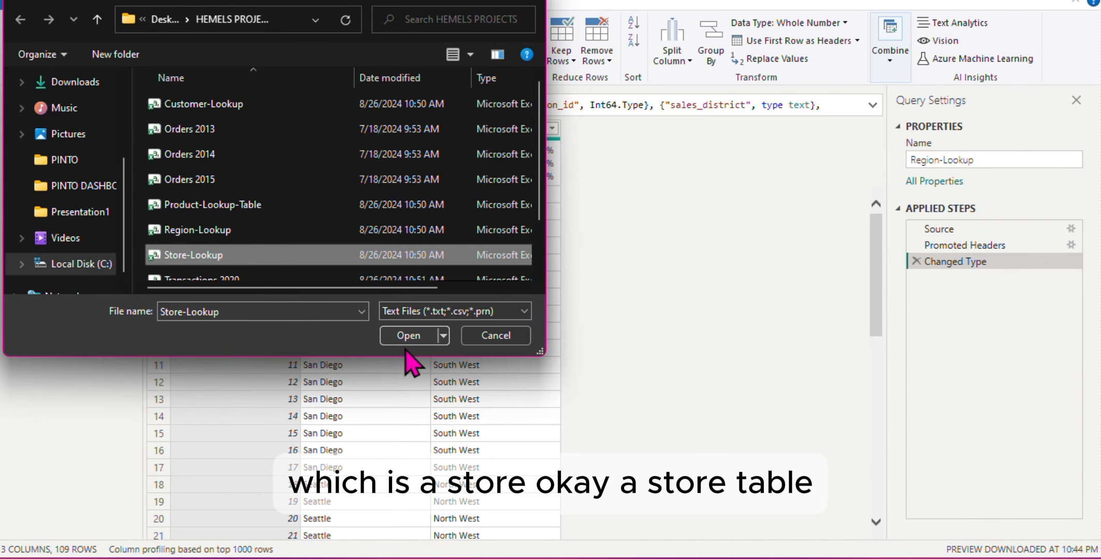
left_click(414, 337)
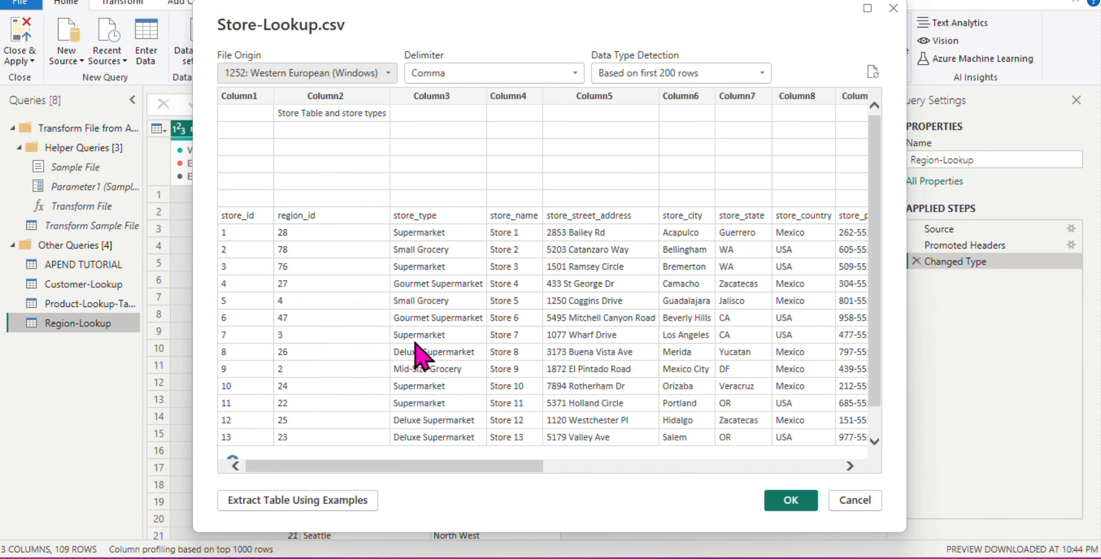
left_click(791, 500)
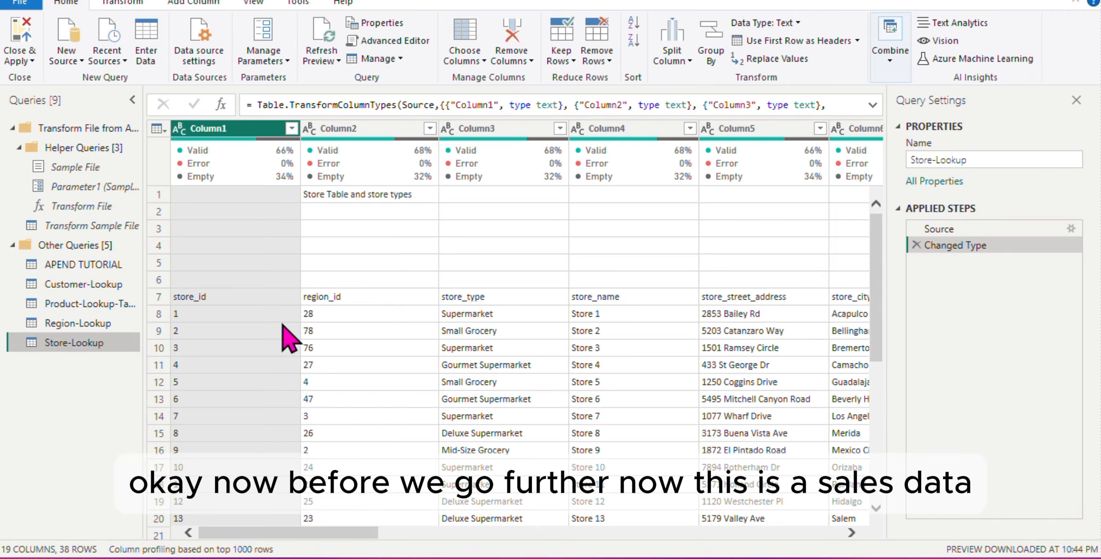
Return to the APEND TUTORIAL query and review its columns across the full width of the table.
left_click(102, 267)
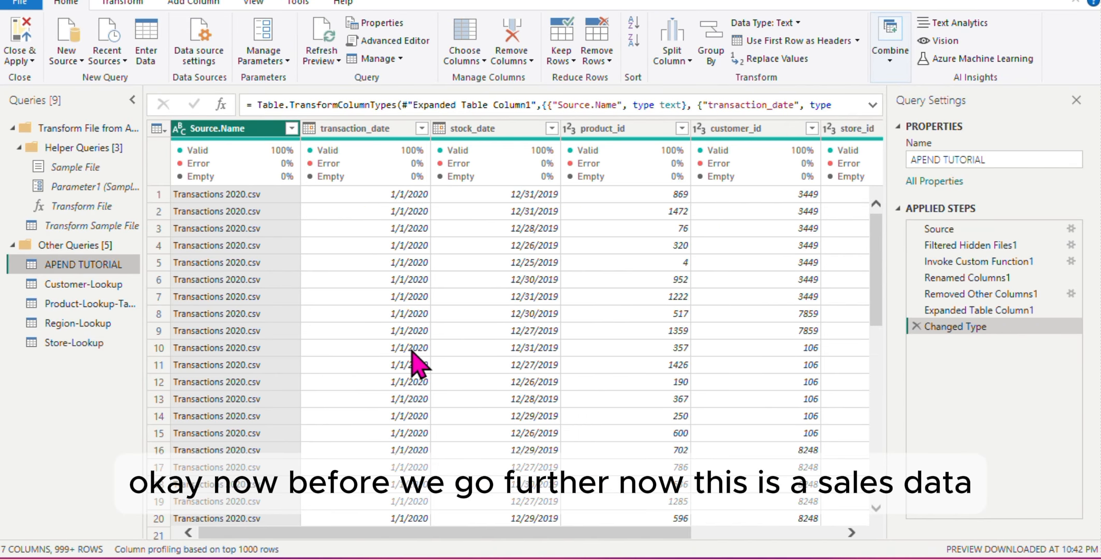
scroll(412, 351, "right", 3)
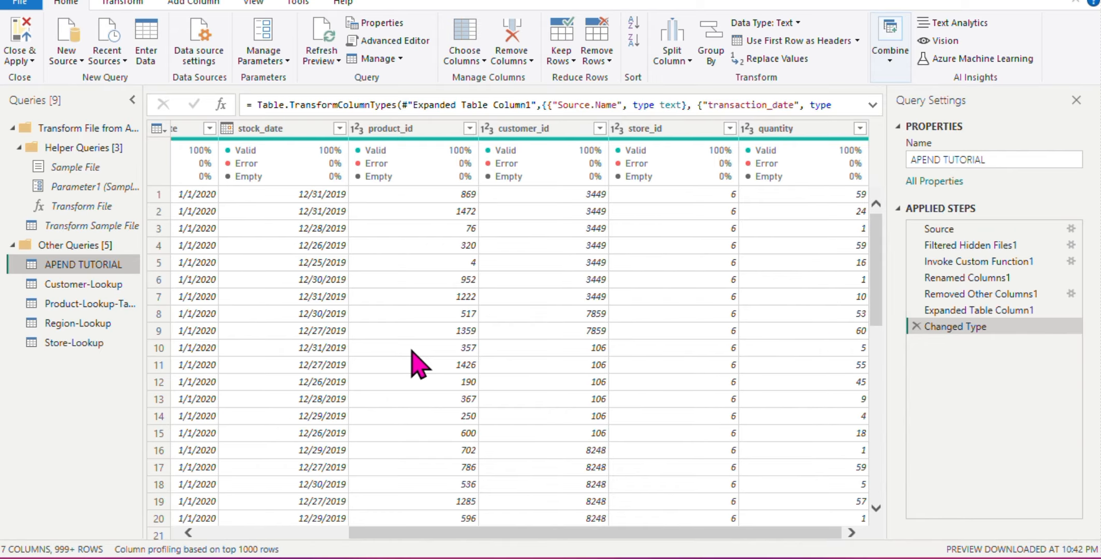
scroll(418, 364, "left", 3)
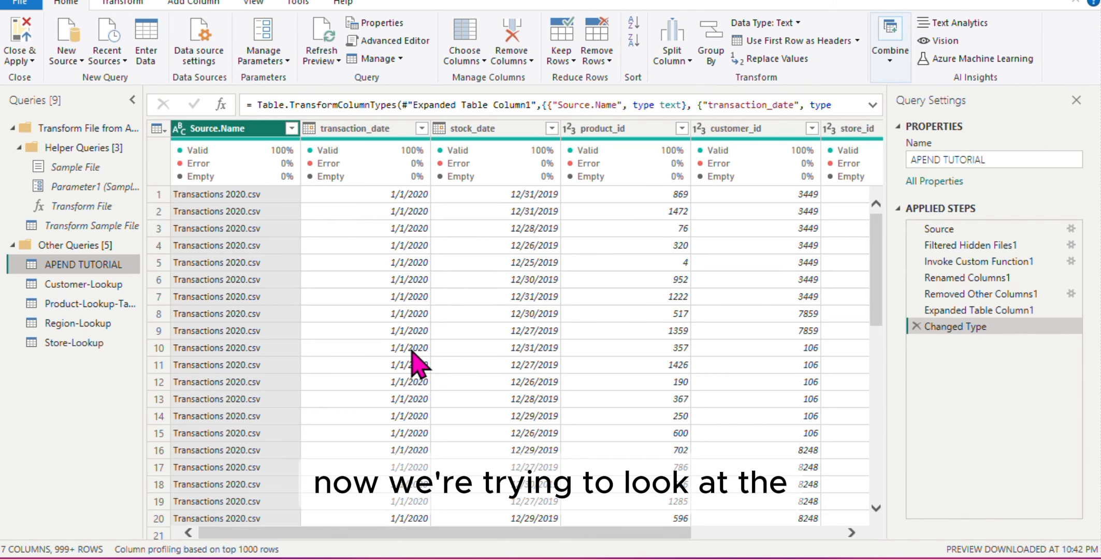
Review the columns of the APEND TUTORIAL query and remove its Source.Name column.
scroll(417, 364, "right", 3)
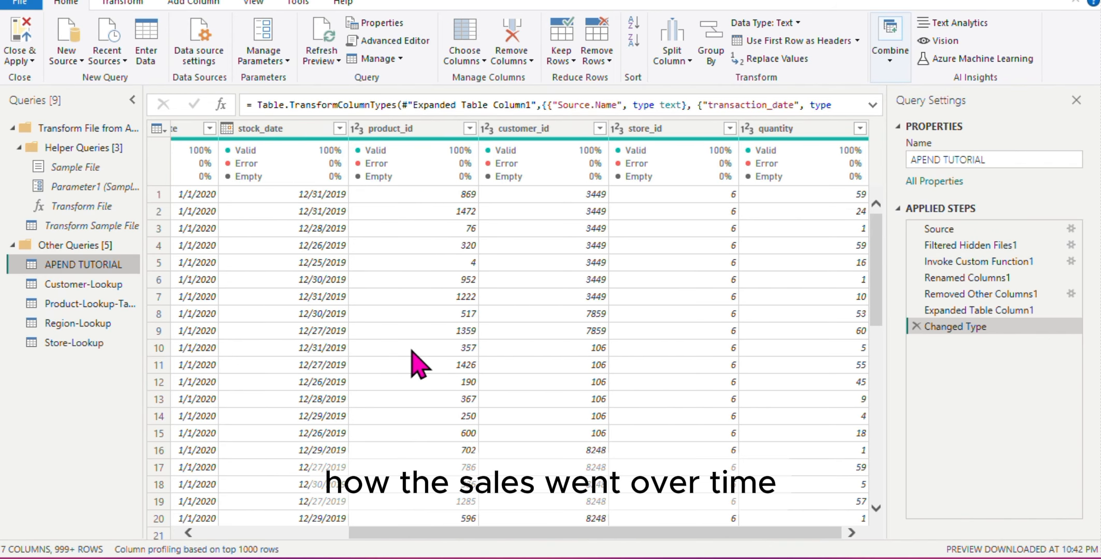
scroll(418, 364, "left", 3)
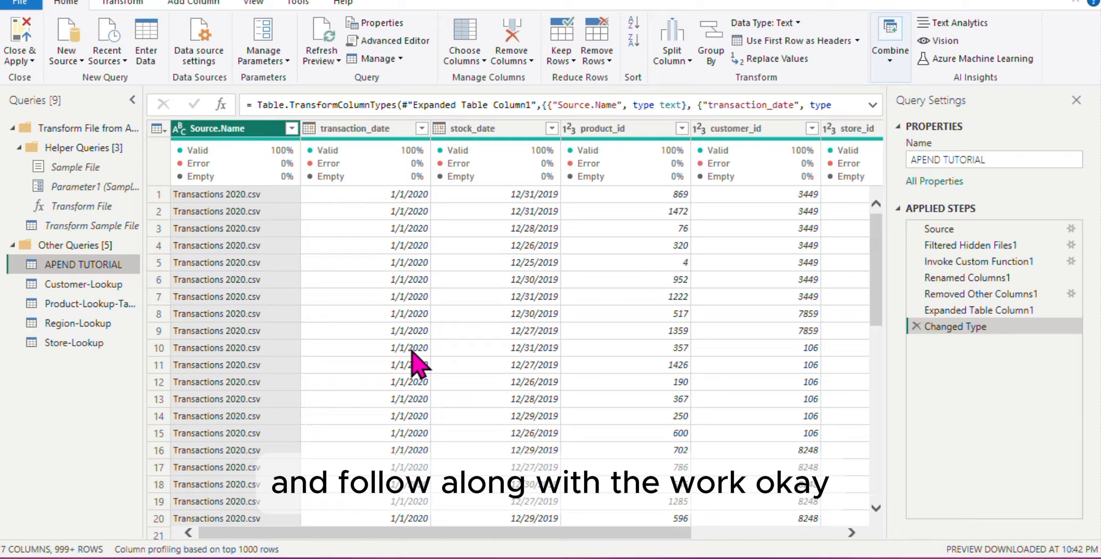
scroll(417, 362, "right", 4)
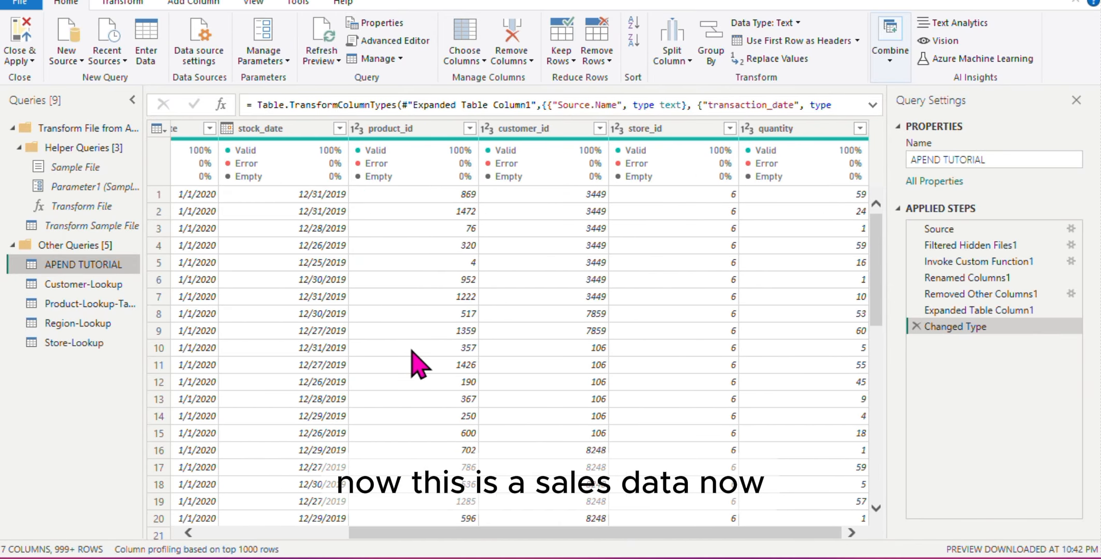
scroll(417, 365, "left", 4)
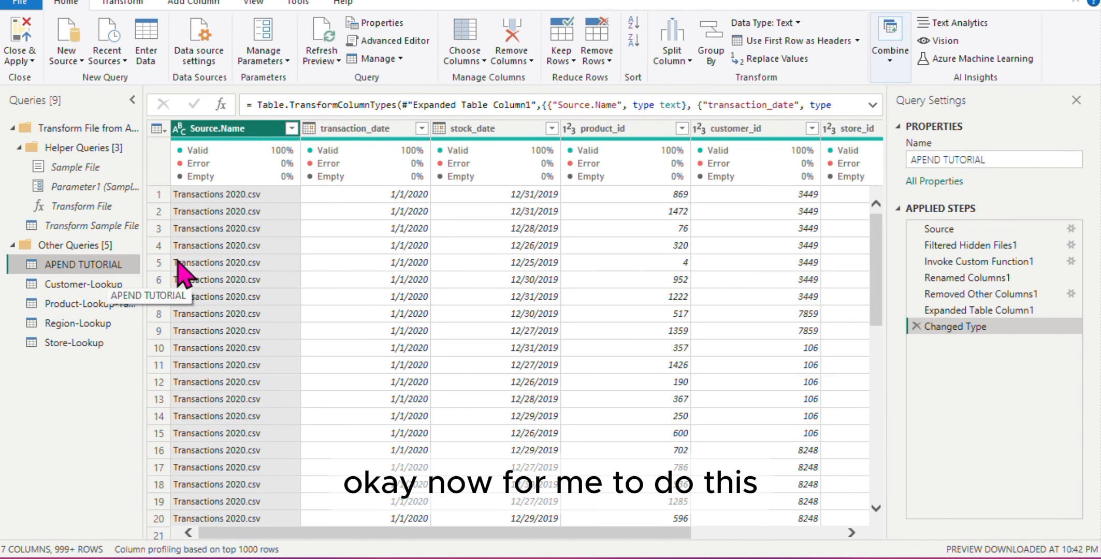
right_click(250, 136)
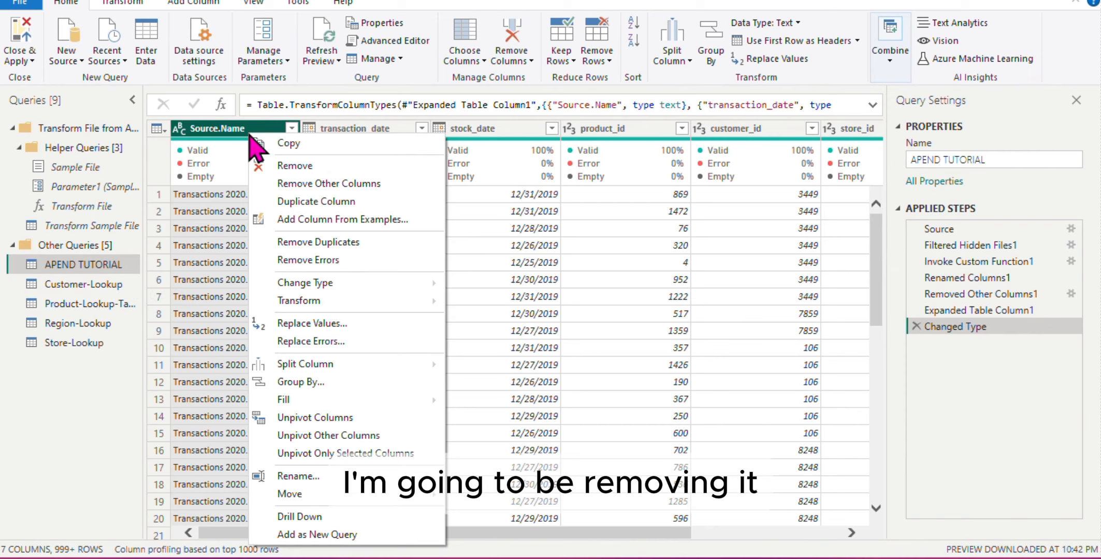
left_click(292, 165)
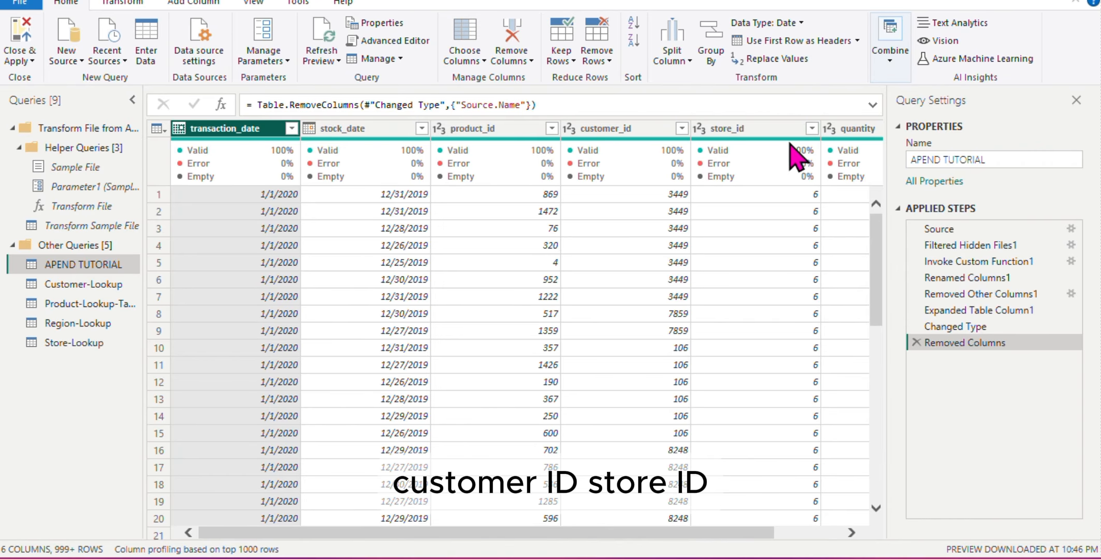
Change the data type of the product_id, customer_id and store_id columns in APEND TUTORIAL to Text.
left_click(441, 133)
left_click(440, 133)
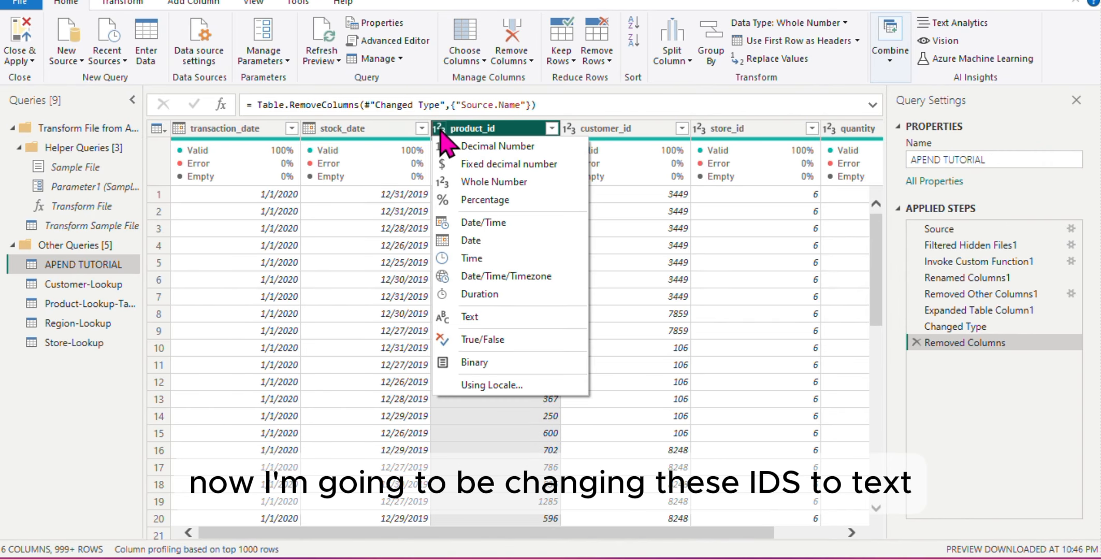
left_click(481, 314)
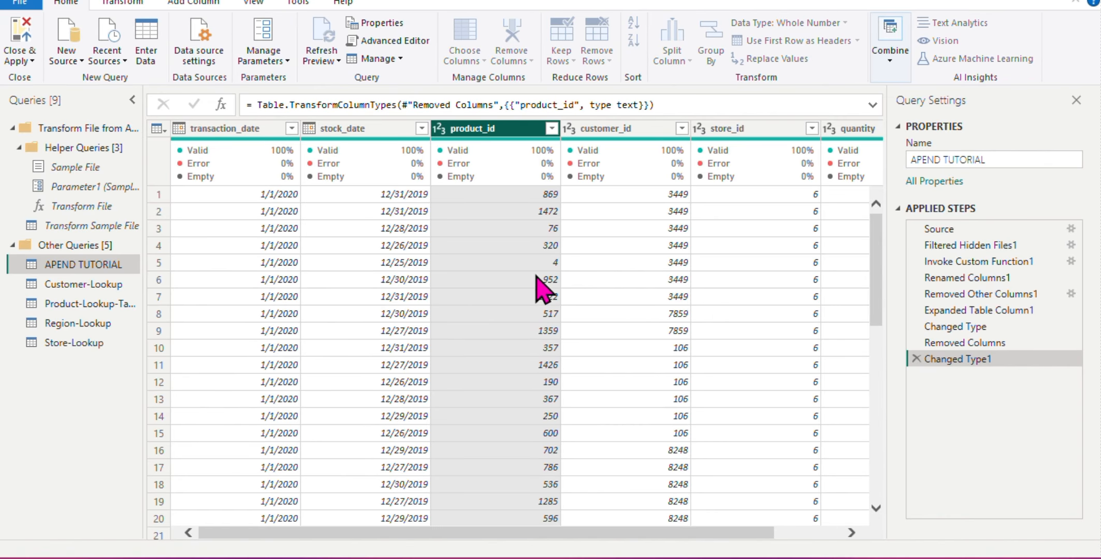
left_click(569, 132)
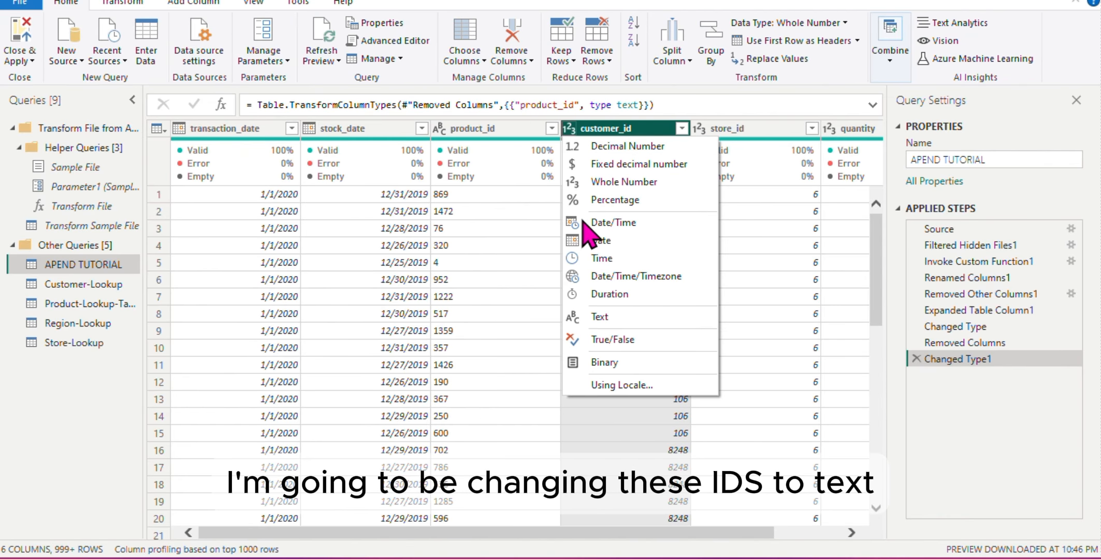
left_click(600, 317)
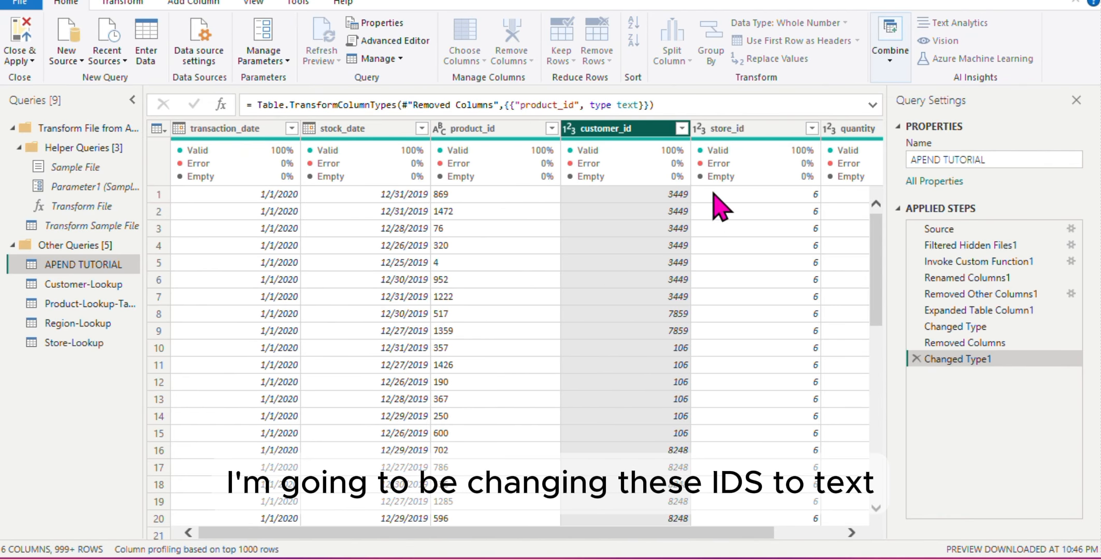
left_click(700, 128)
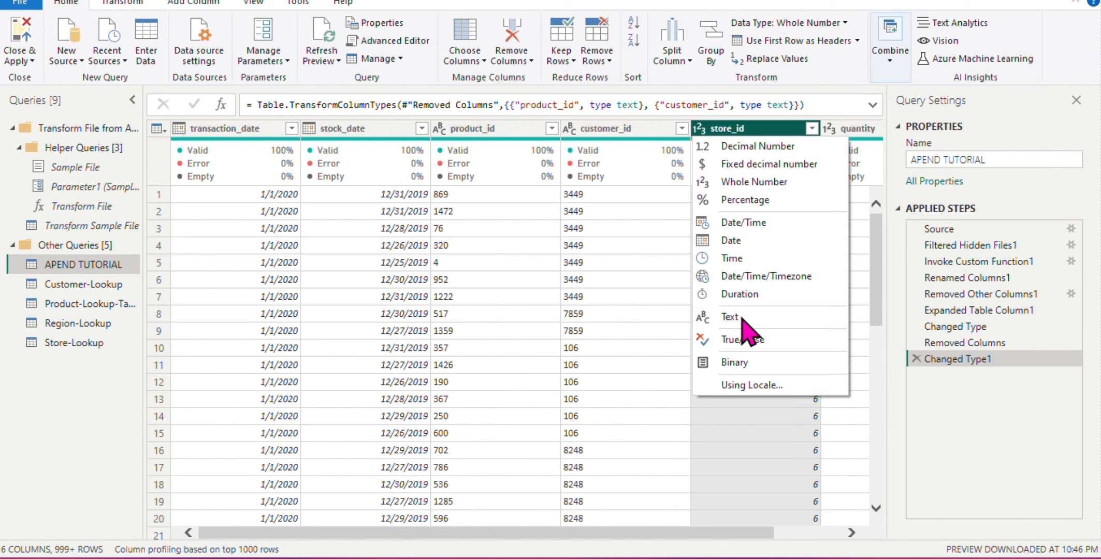
left_click(741, 318)
scroll(728, 323, "right", 2)
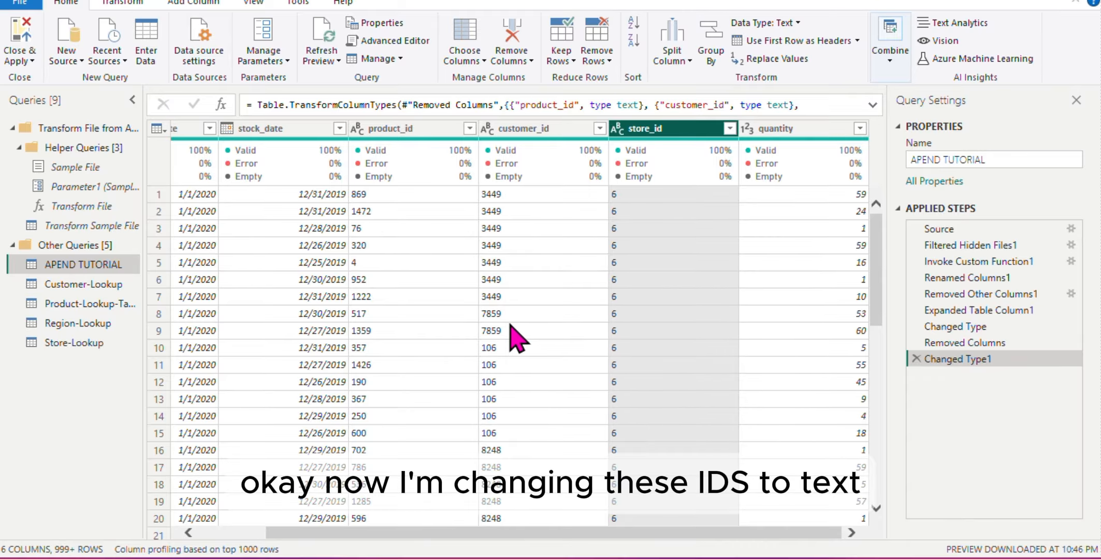
scroll(505, 339, "left", 2)
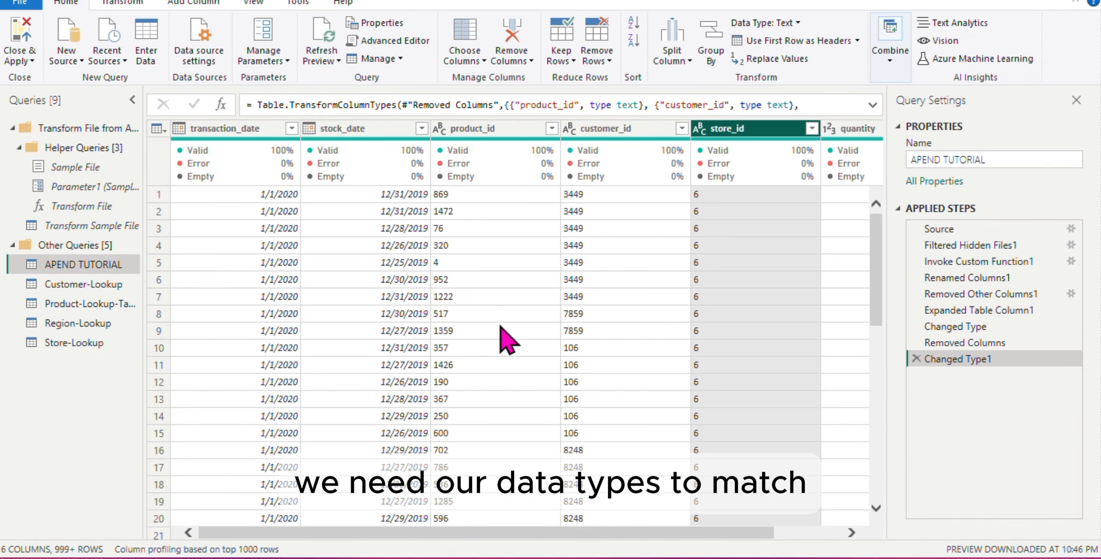
scroll(505, 340, "right", 2)
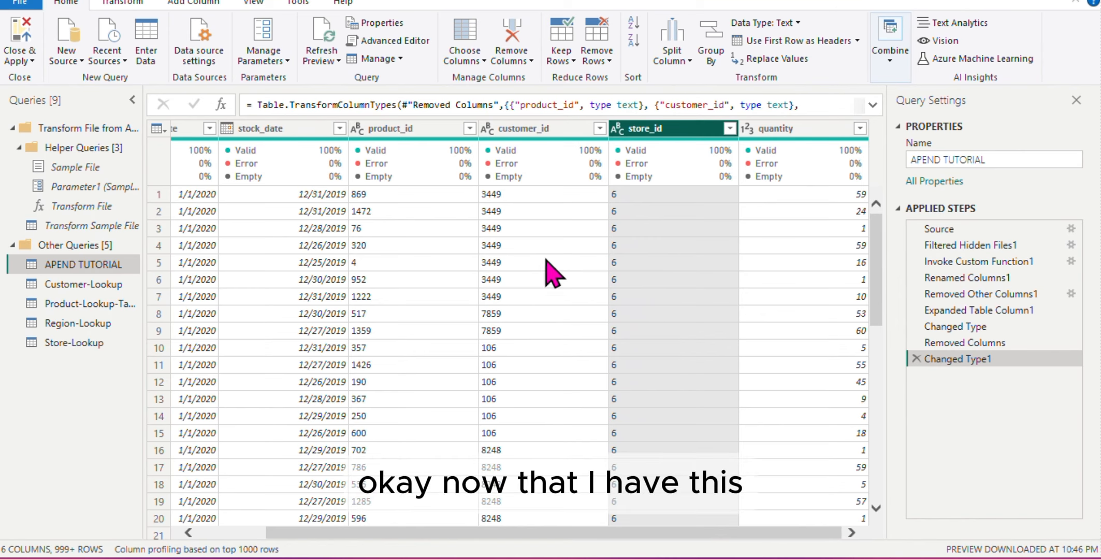
scroll(448, 266, "left", 2)
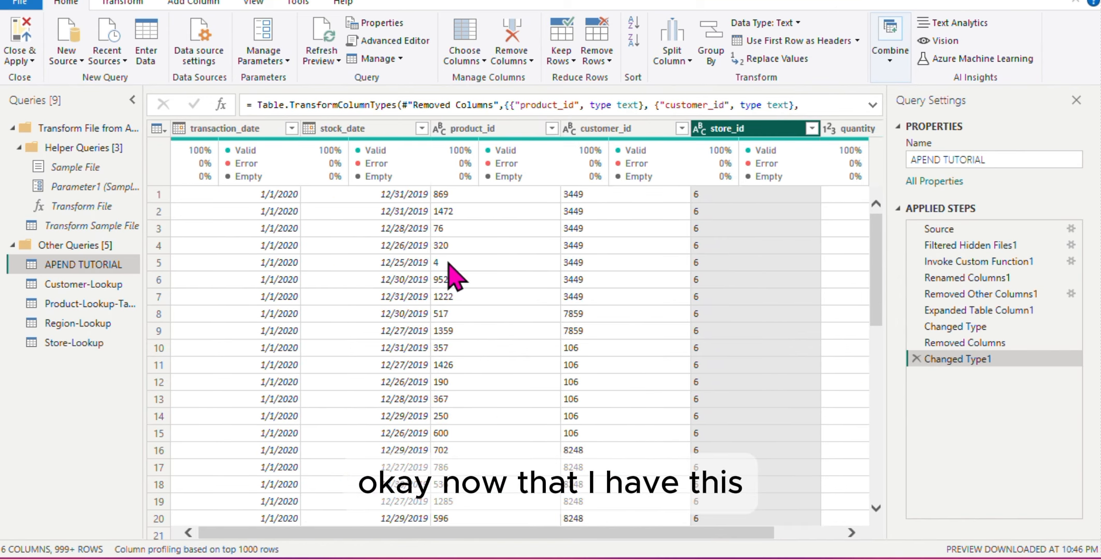
Change customer_id in the Customer-Lookup query to Text, replacing the current conversion, and compare it with the ID types in APEND TUTORIAL.
left_click(84, 288)
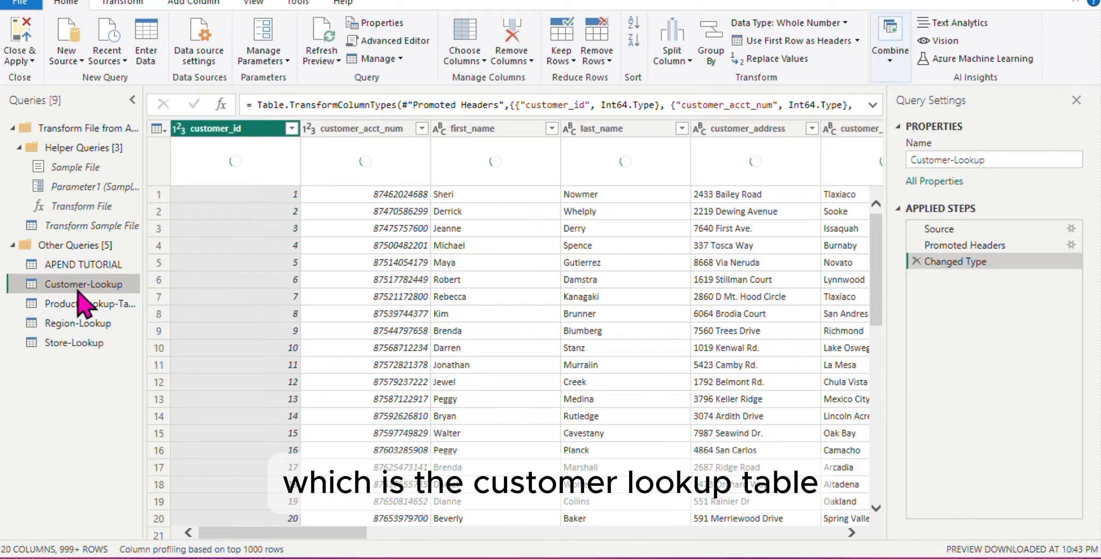
left_click(178, 130)
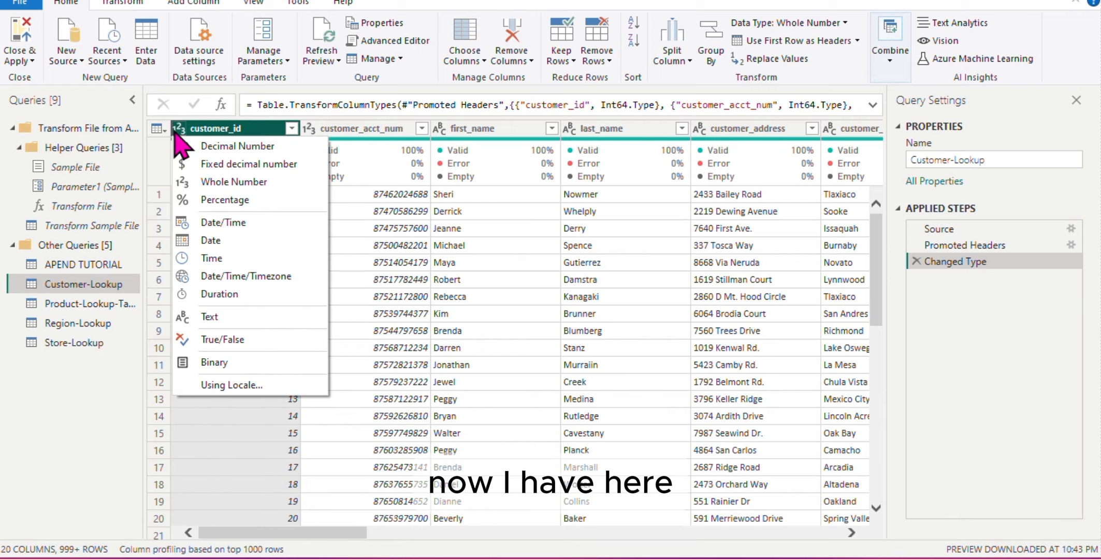
left_click(234, 317)
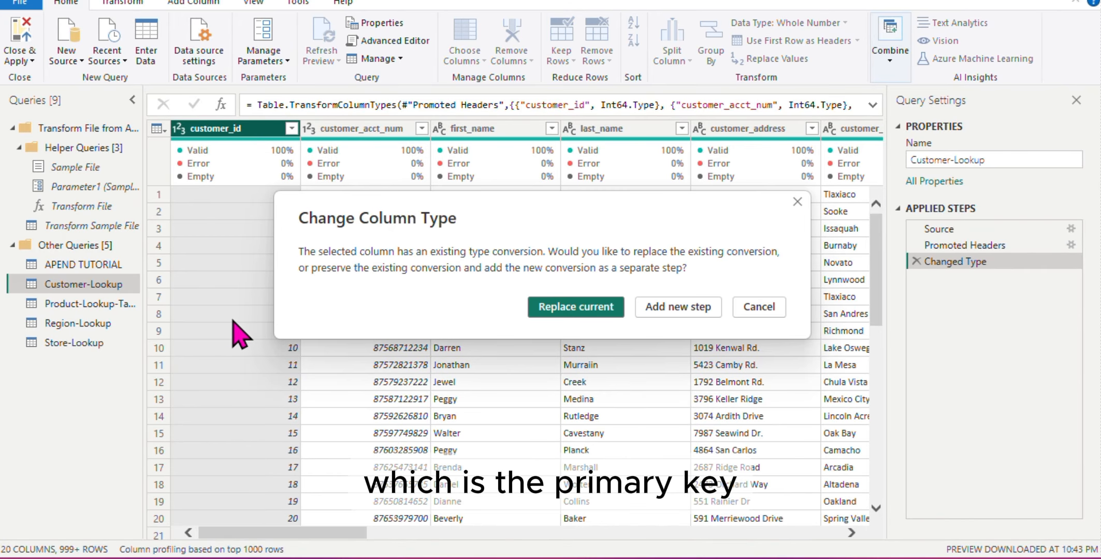
left_click(584, 310)
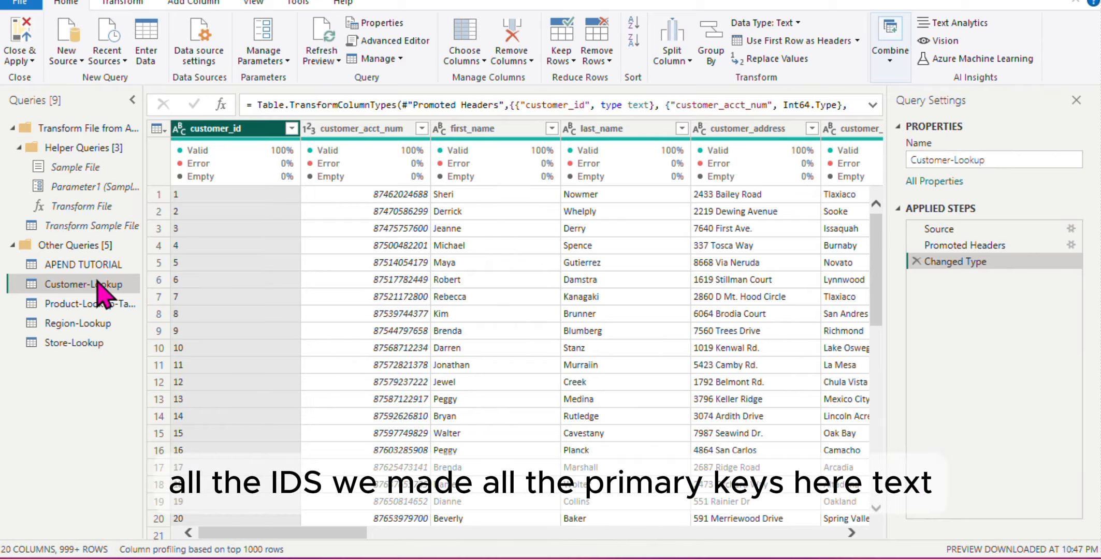
left_click(89, 264)
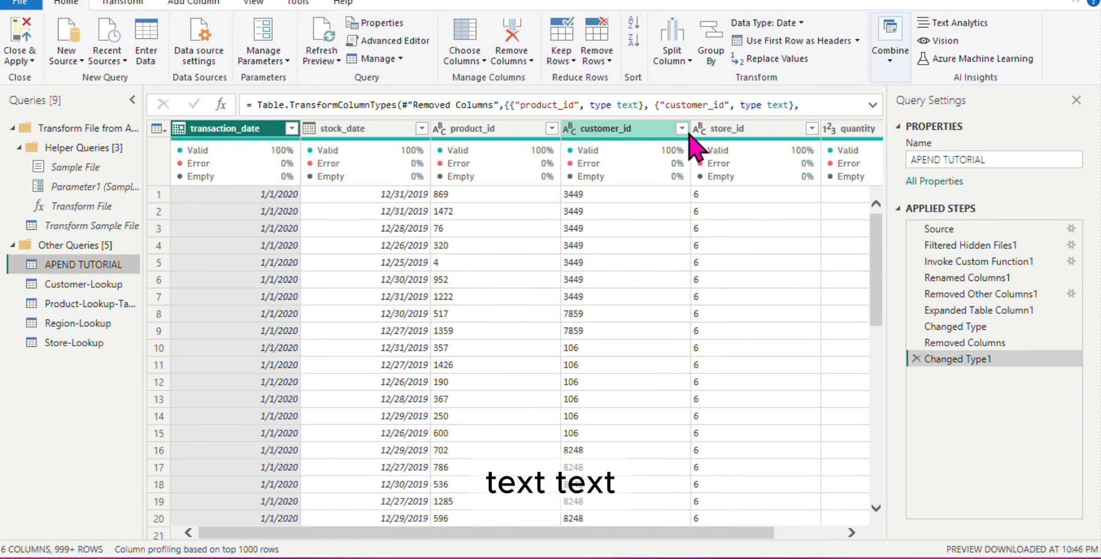
left_click(93, 284)
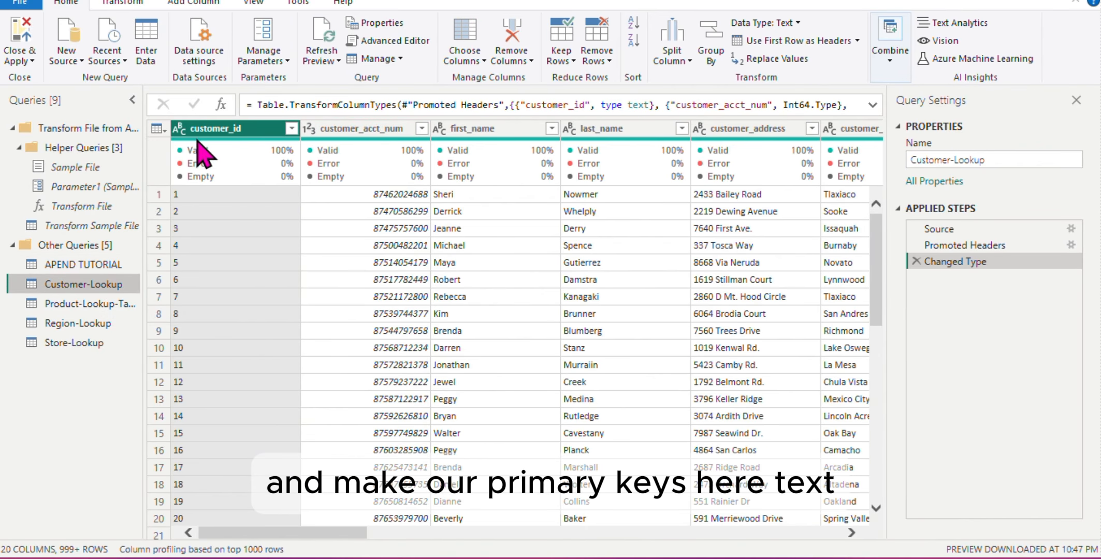
left_click(178, 136)
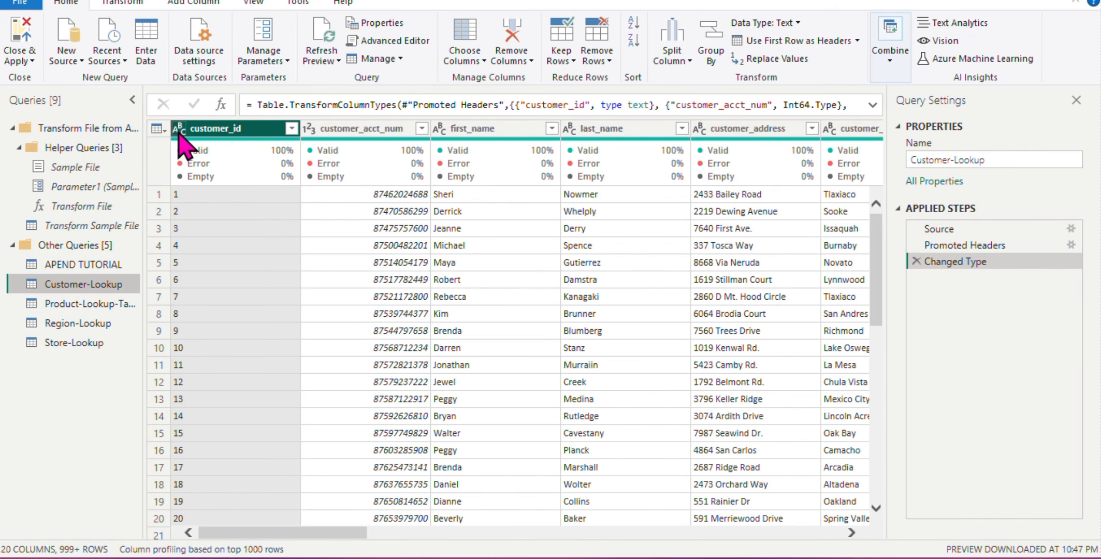
Remove the customer_acct_num column from the Customer-Lookup query.
left_click(364, 133)
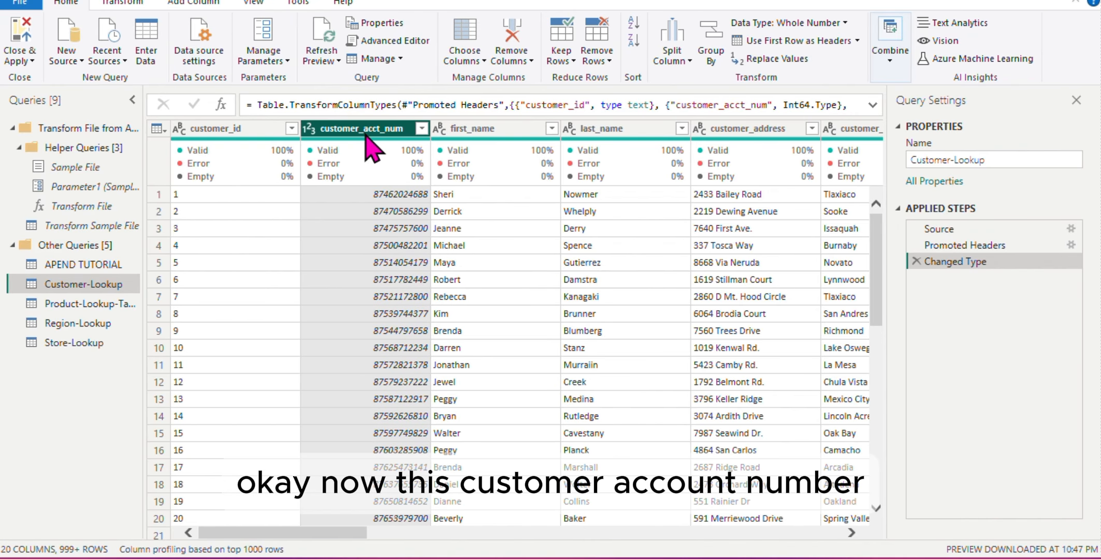
right_click(367, 139)
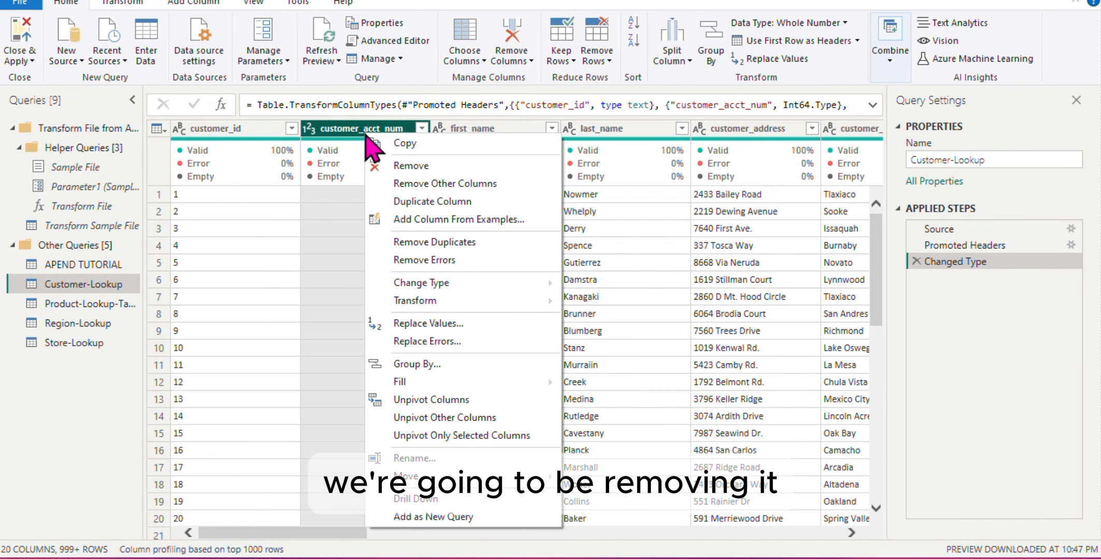
left_click(420, 167)
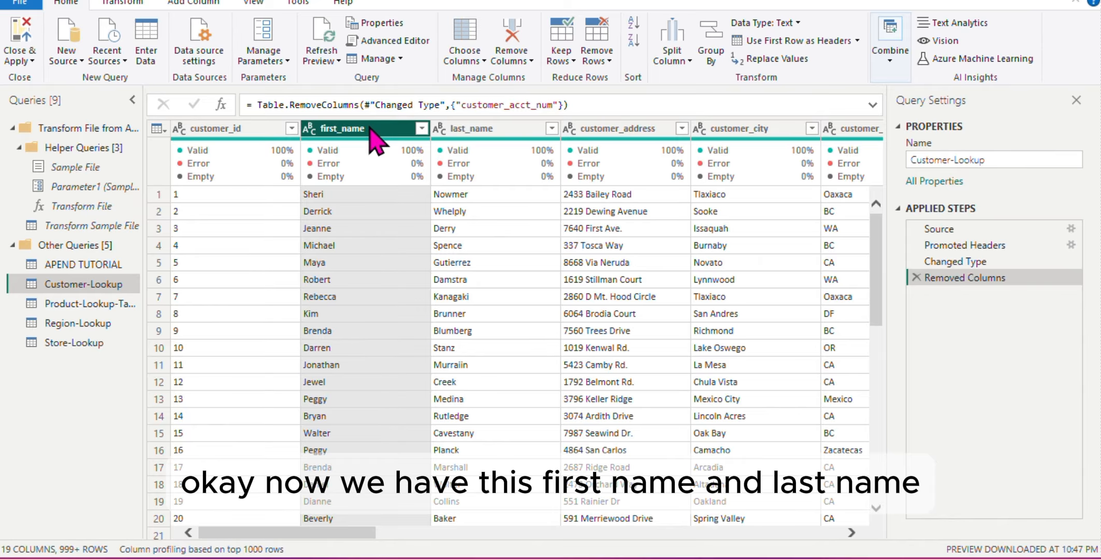
Split the last_name column by number of characters, using 1 character, once, as far left as possible.
left_click(498, 133)
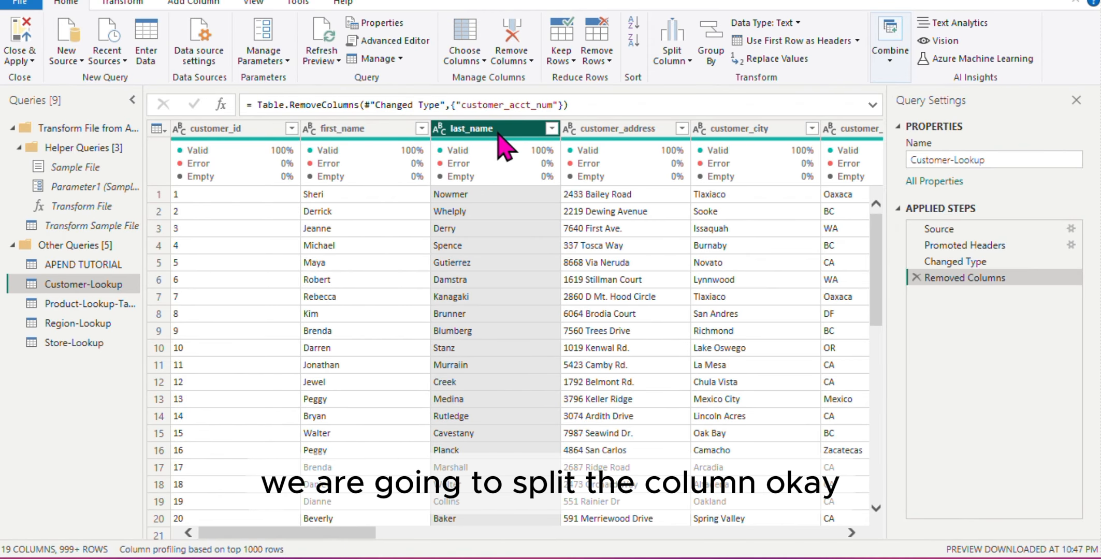
left_click(687, 61)
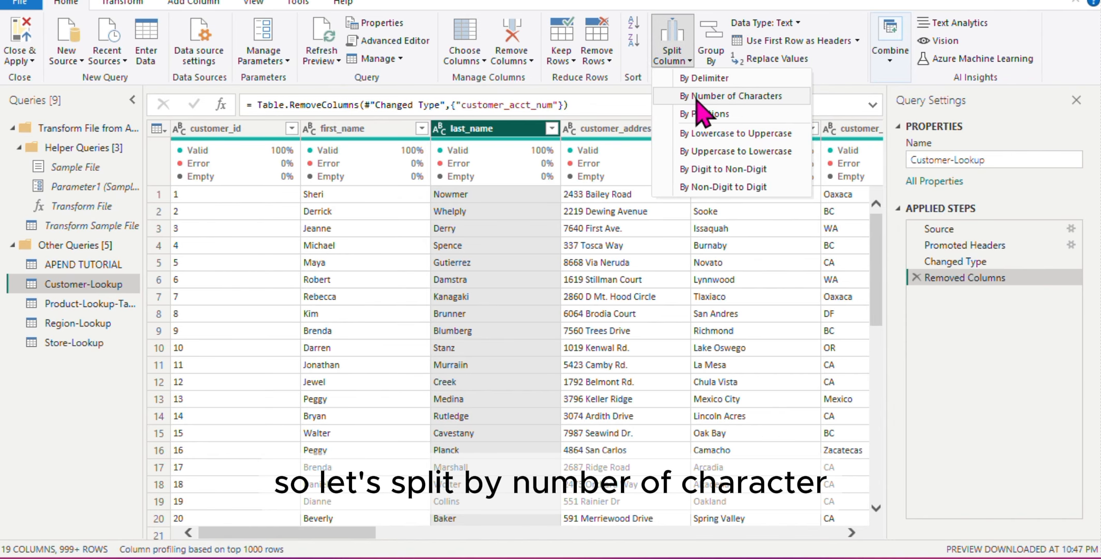
left_click(702, 98)
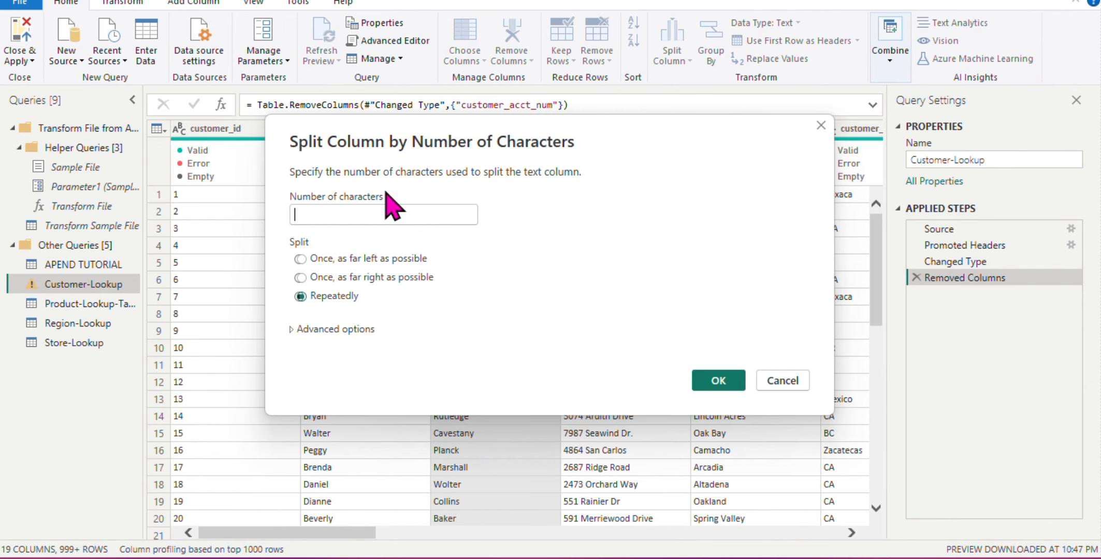
type("1")
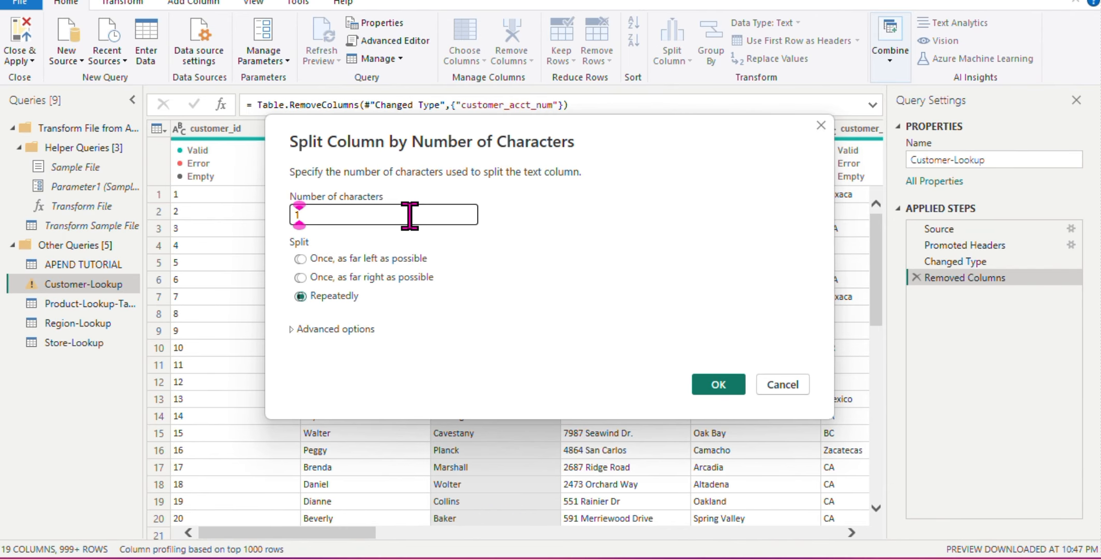
left_click(301, 259)
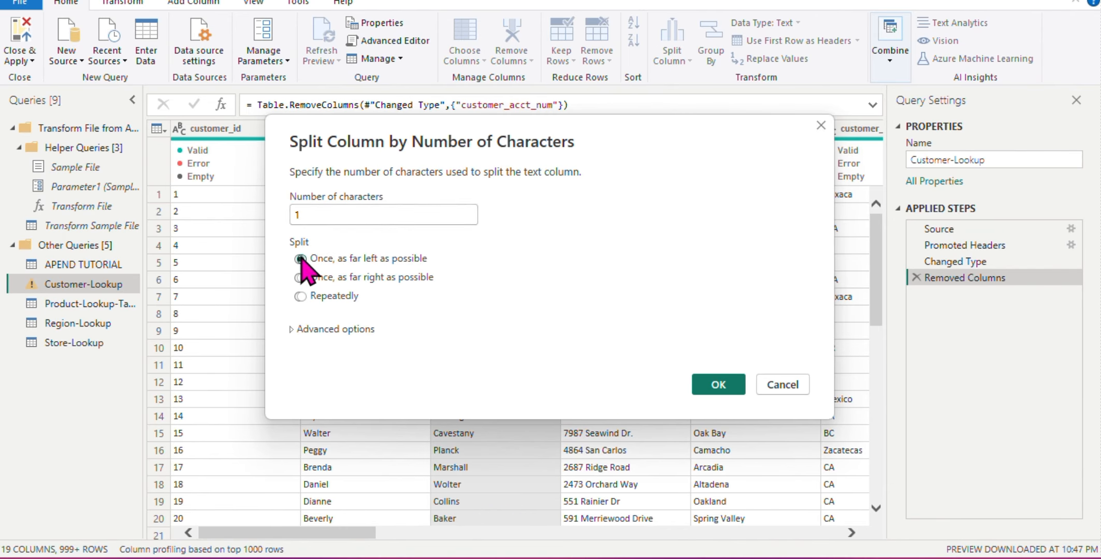
left_click(718, 385)
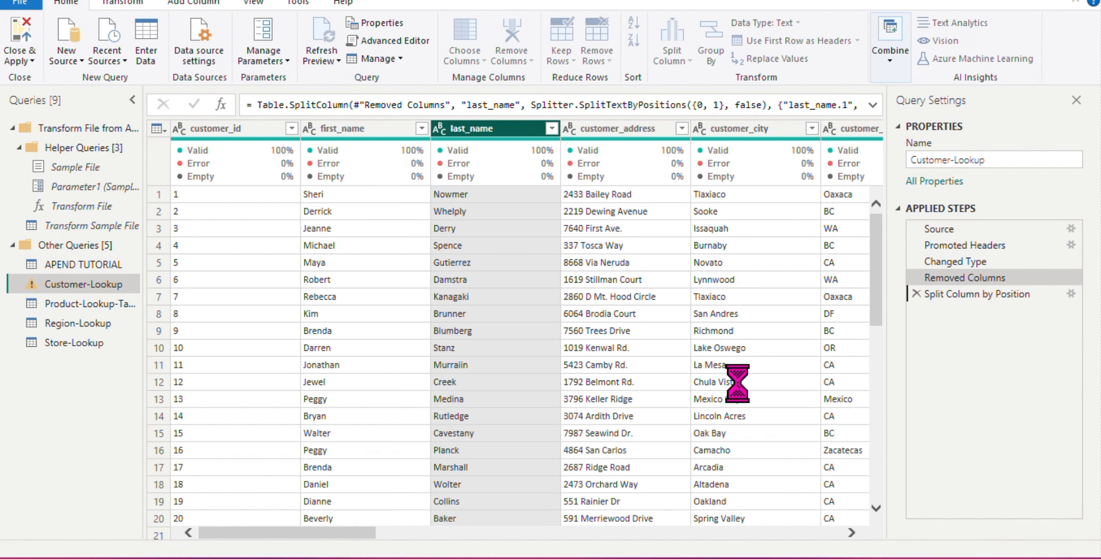
Remove the last_name.2 column, keeping only the column with the last-name initial.
left_click(621, 130)
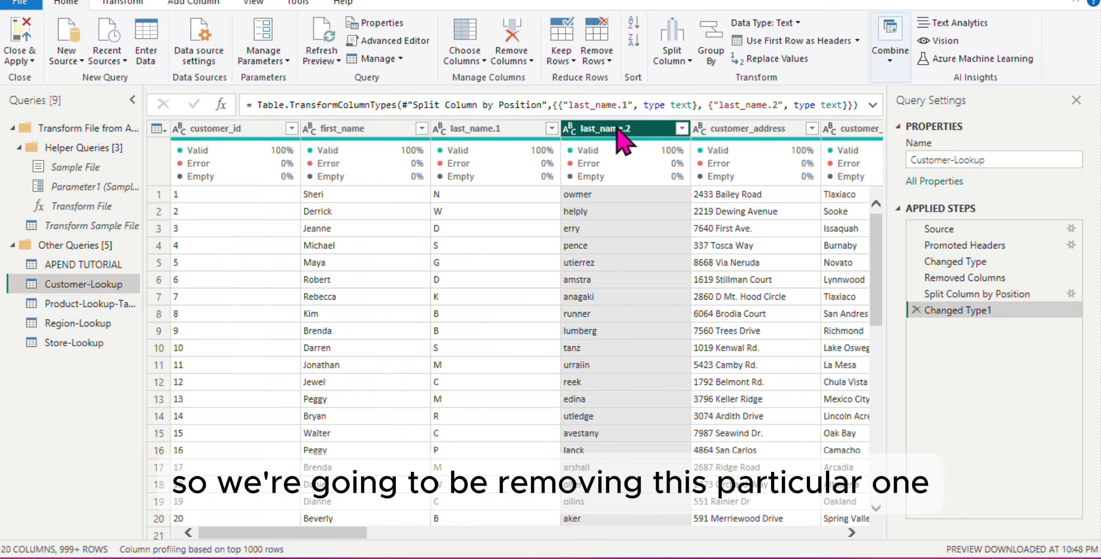
right_click(617, 131)
left_click(663, 158)
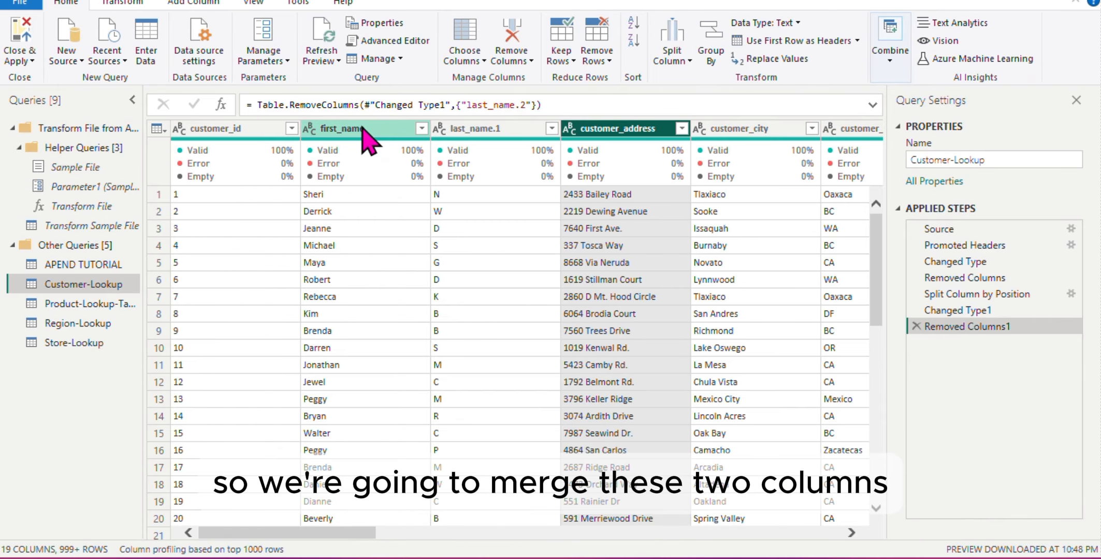
Merge the first_name and last_name.1 columns with a Space separator into a column named Names.
left_click(363, 130)
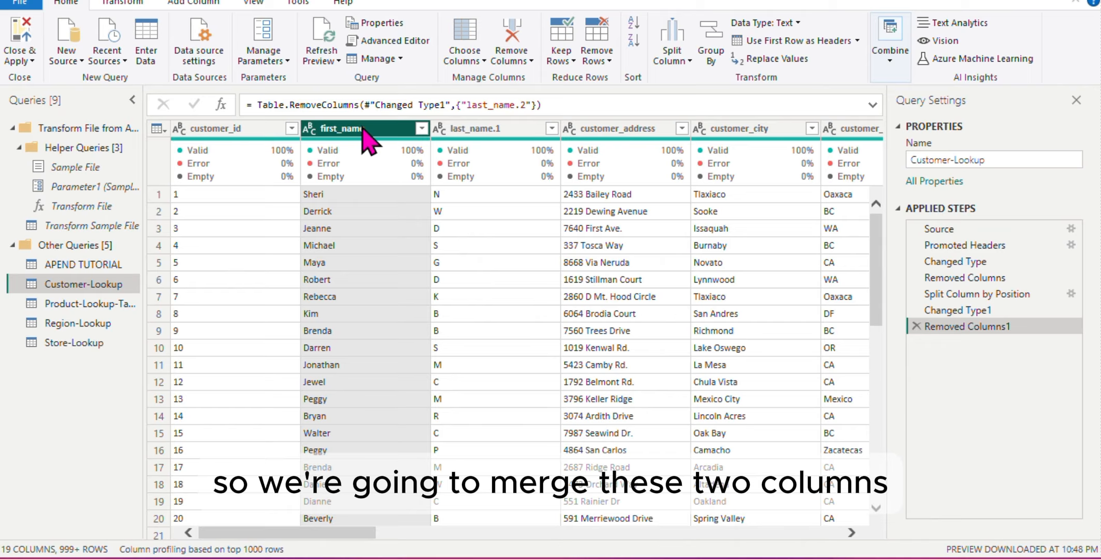
left_click(505, 134, "ctrl")
right_click(506, 133)
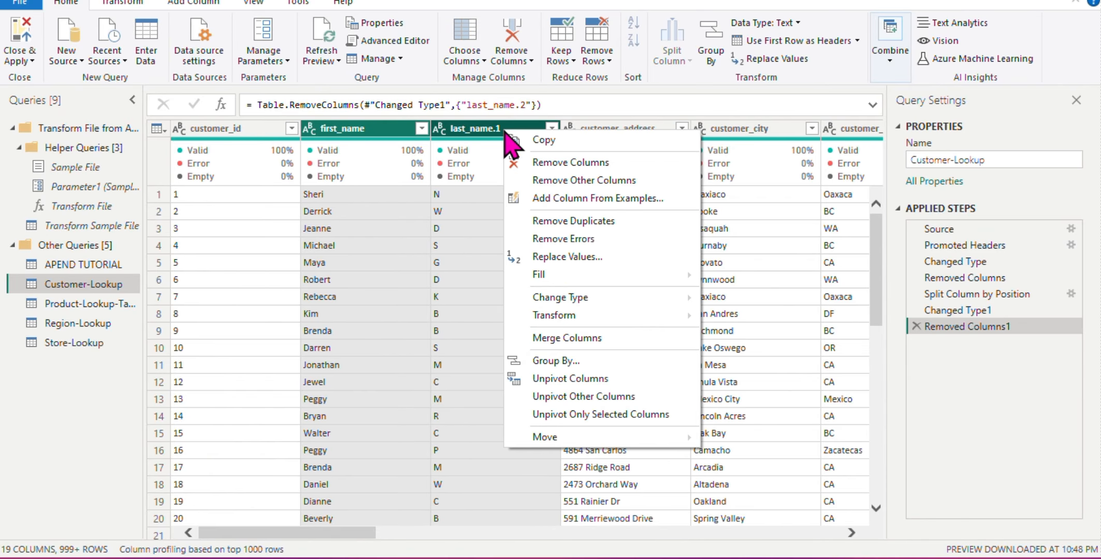
left_click(580, 340)
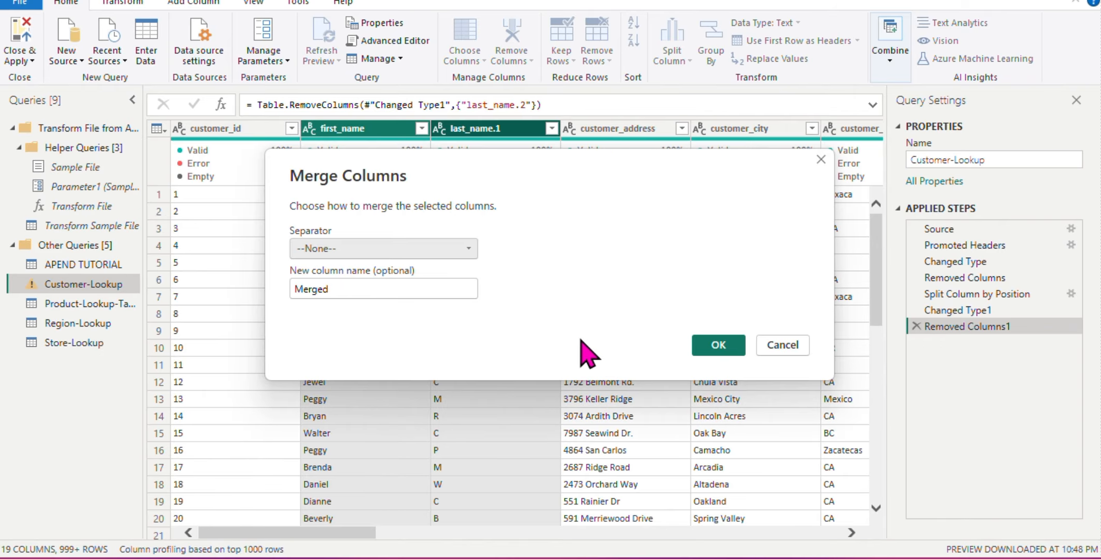
left_click(454, 249)
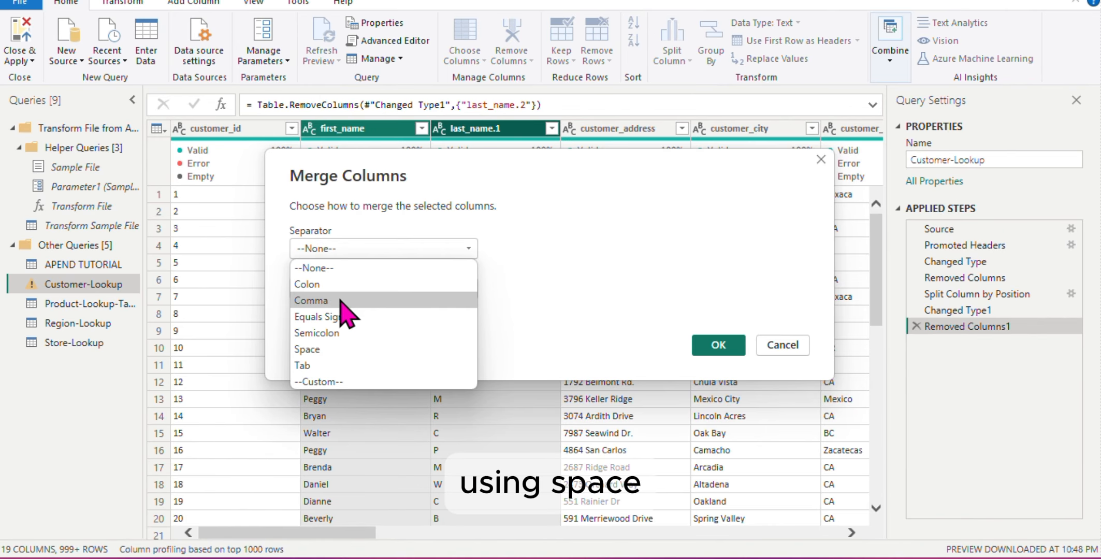
left_click(319, 352)
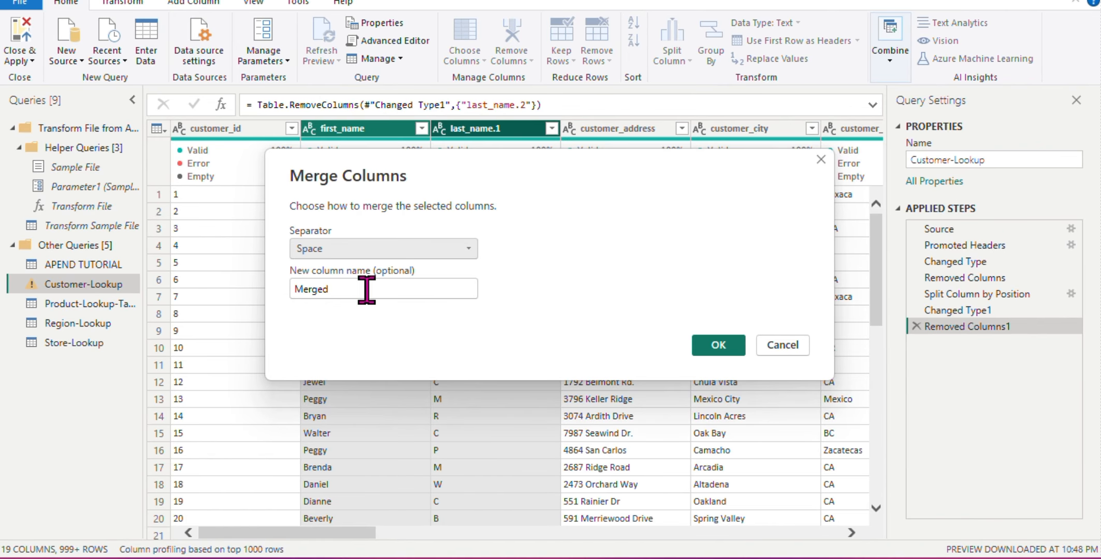
left_click(366, 289)
key("BackSpace")
key("BackSpace")
key("BackSpace")
key("BackSpace")
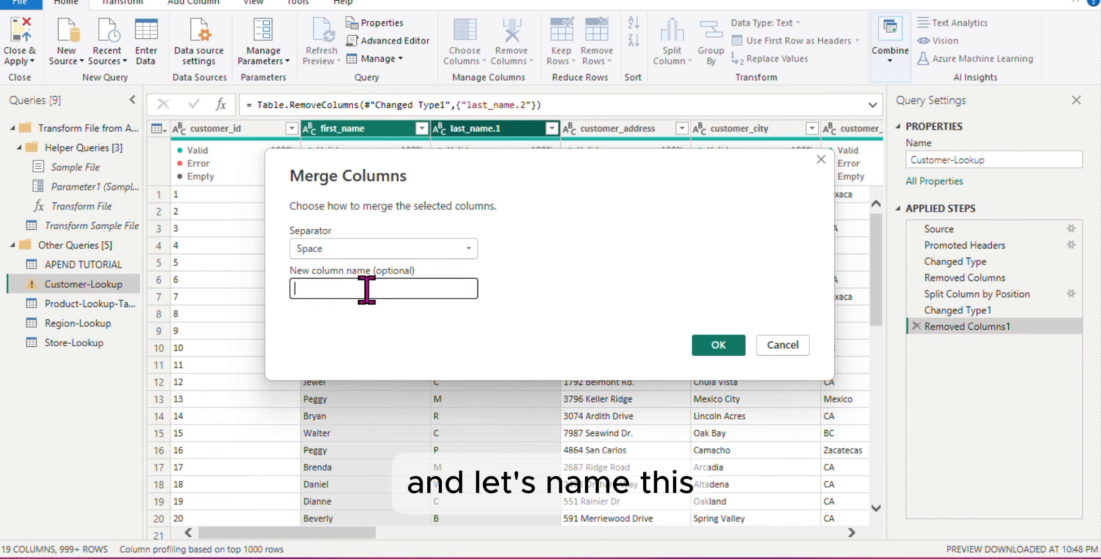
type("Names")
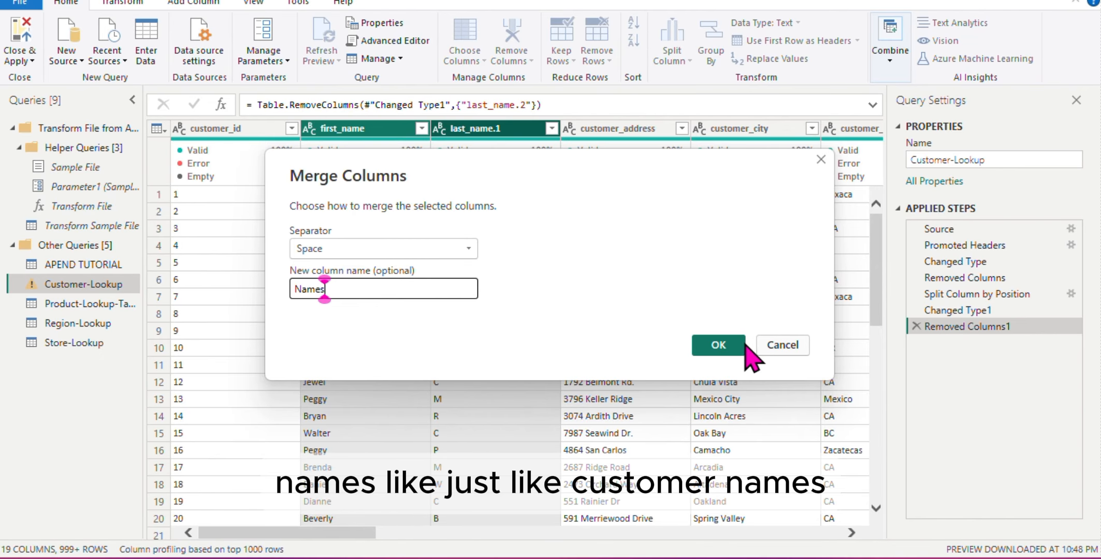
left_click(717, 345)
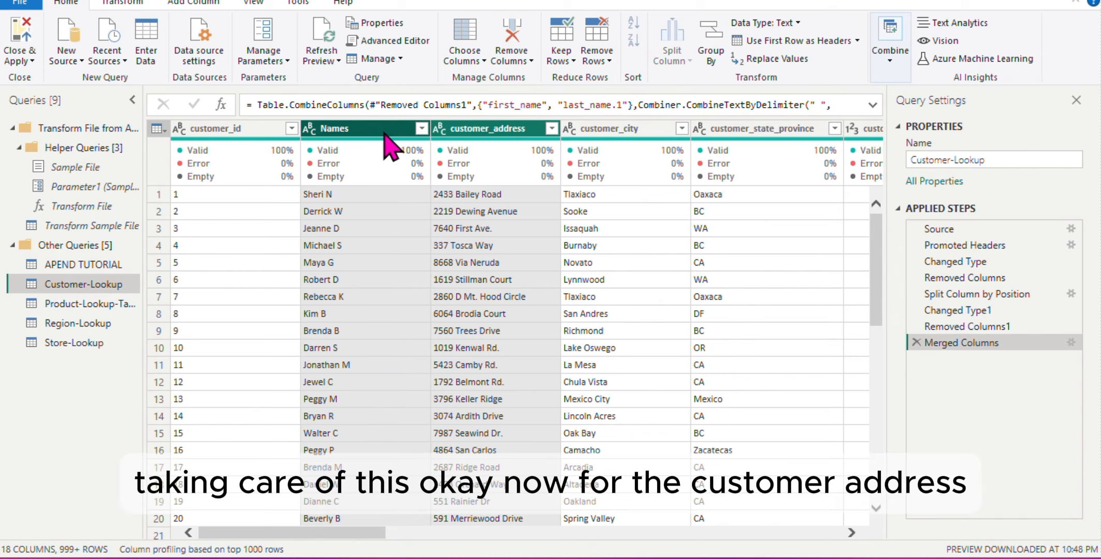
Remove the customer_address, customer_city, customer_state_province and customer_postal_code columns from the Customer-Lookup query.
left_click(509, 132)
right_click(509, 132)
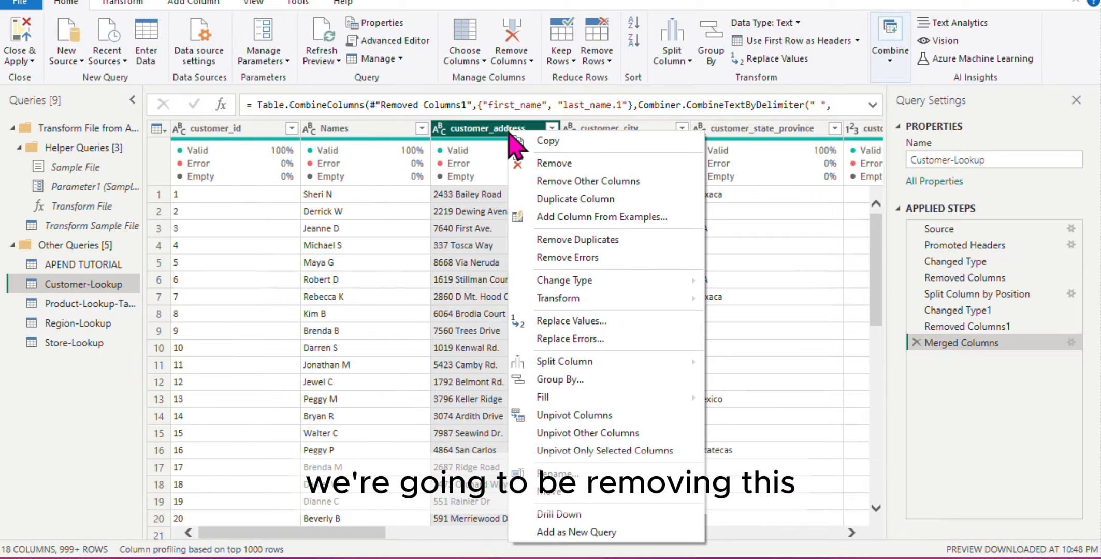
left_click(554, 164)
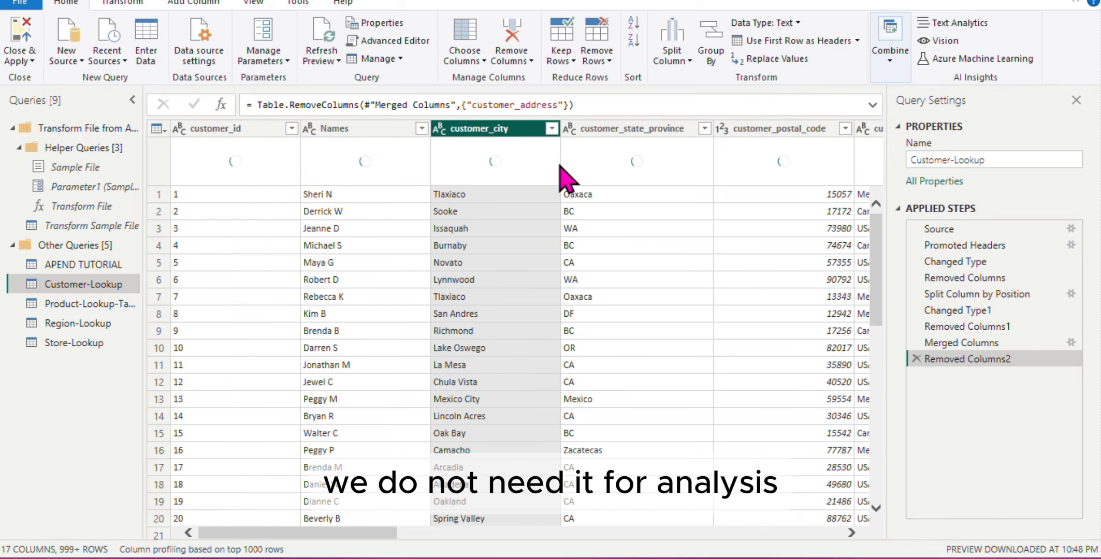
right_click(522, 133)
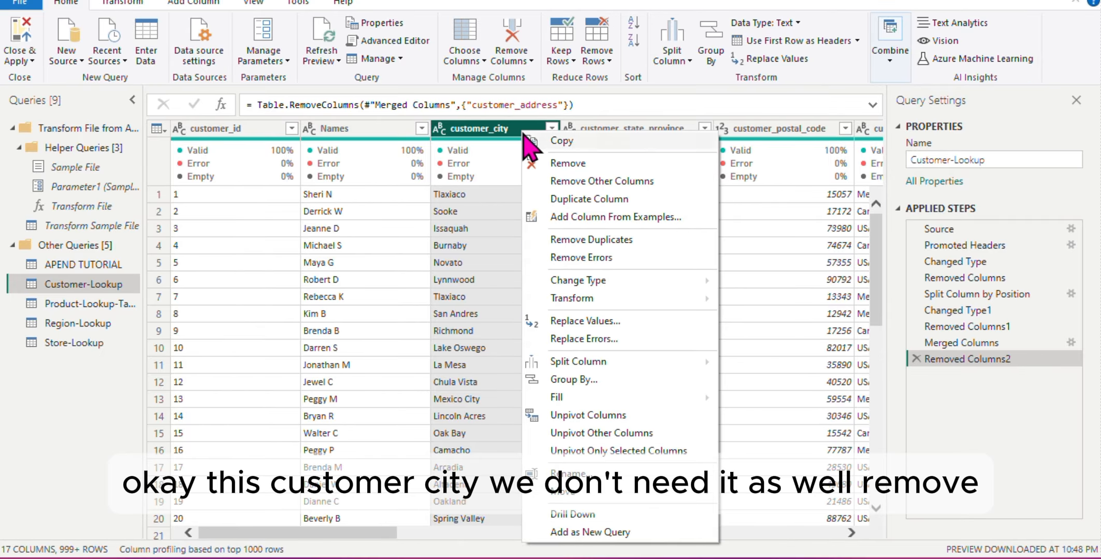
left_click(569, 164)
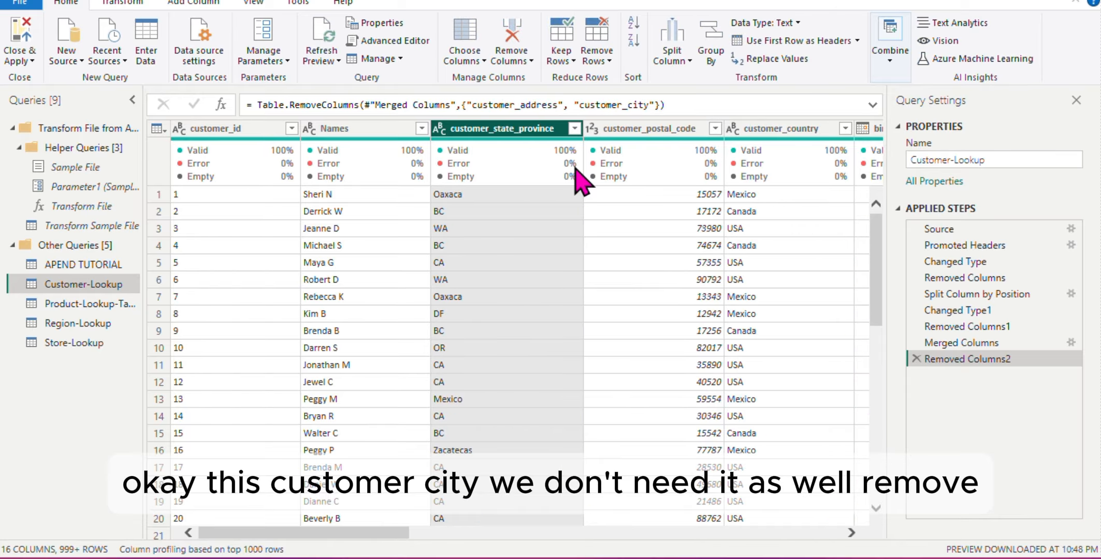
right_click(537, 134)
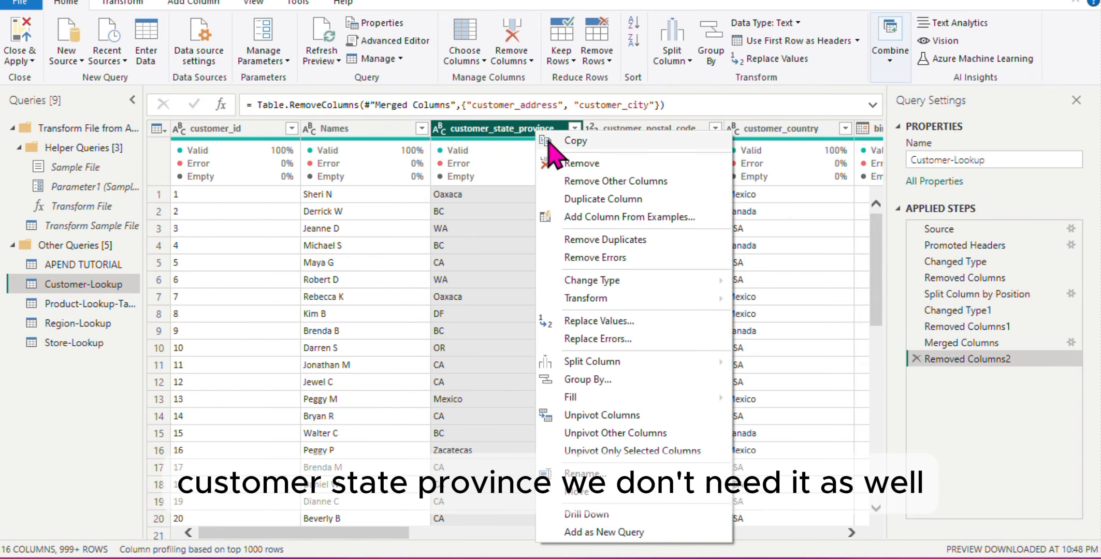
left_click(587, 165)
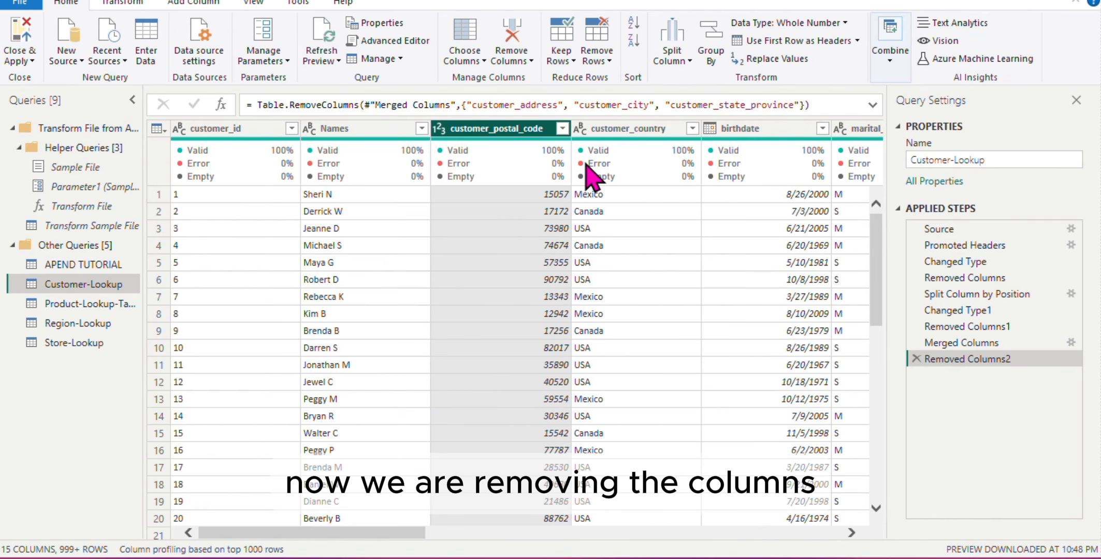
right_click(531, 134)
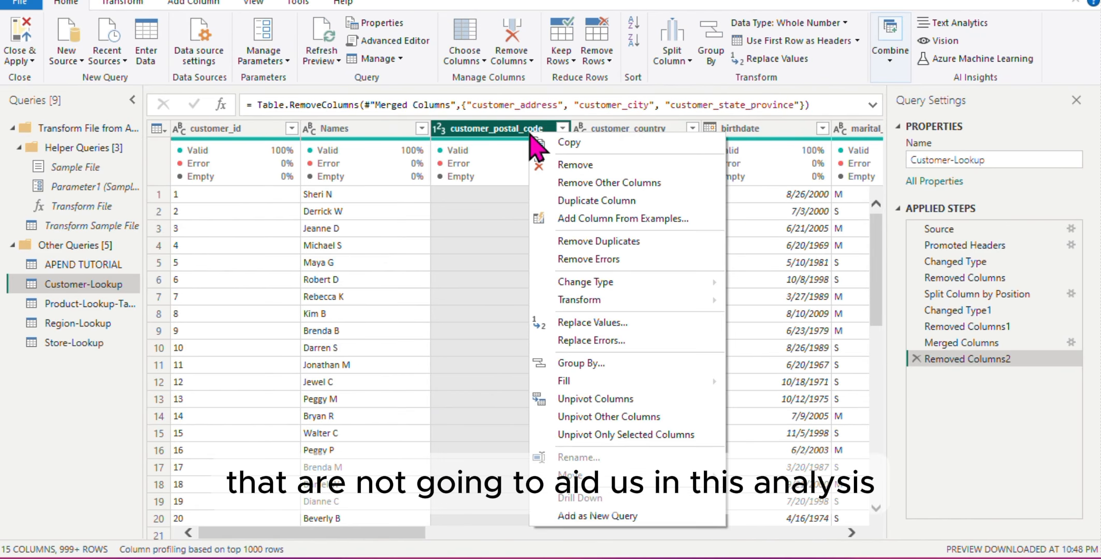
left_click(580, 166)
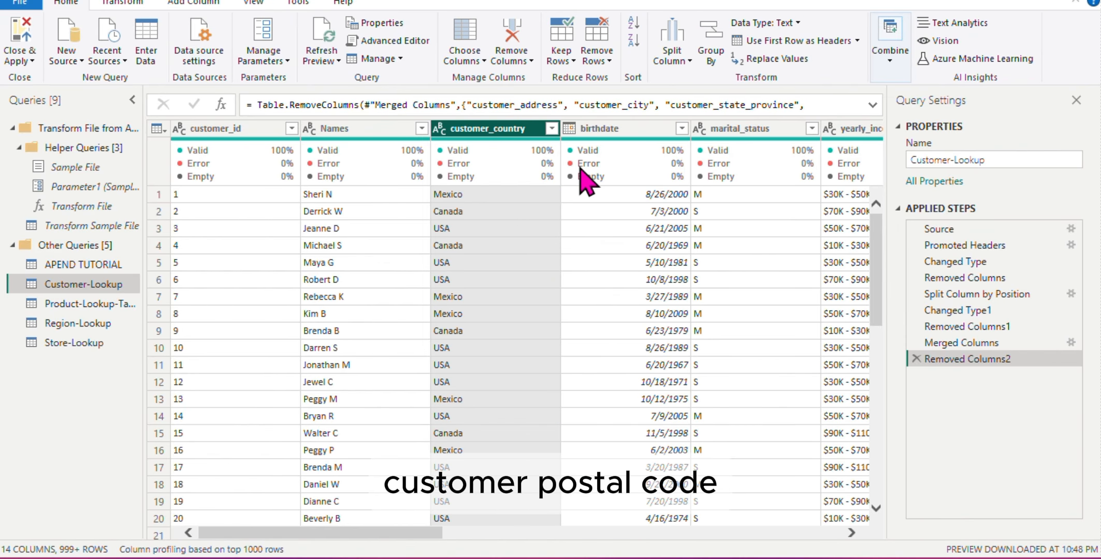
Rename the customer_country column as country.
double_click(511, 129)
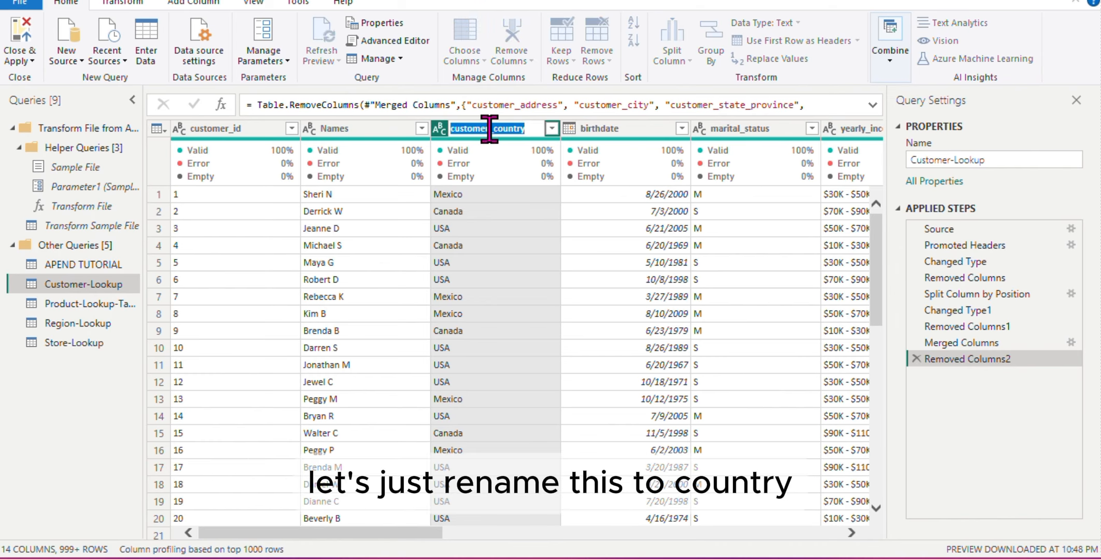
left_click(493, 128)
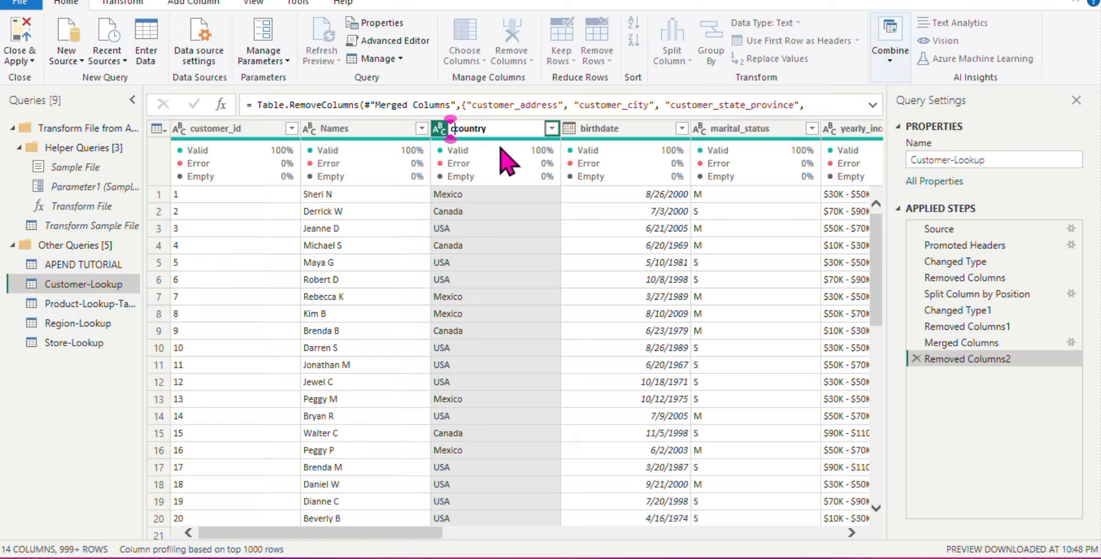
key("Return")
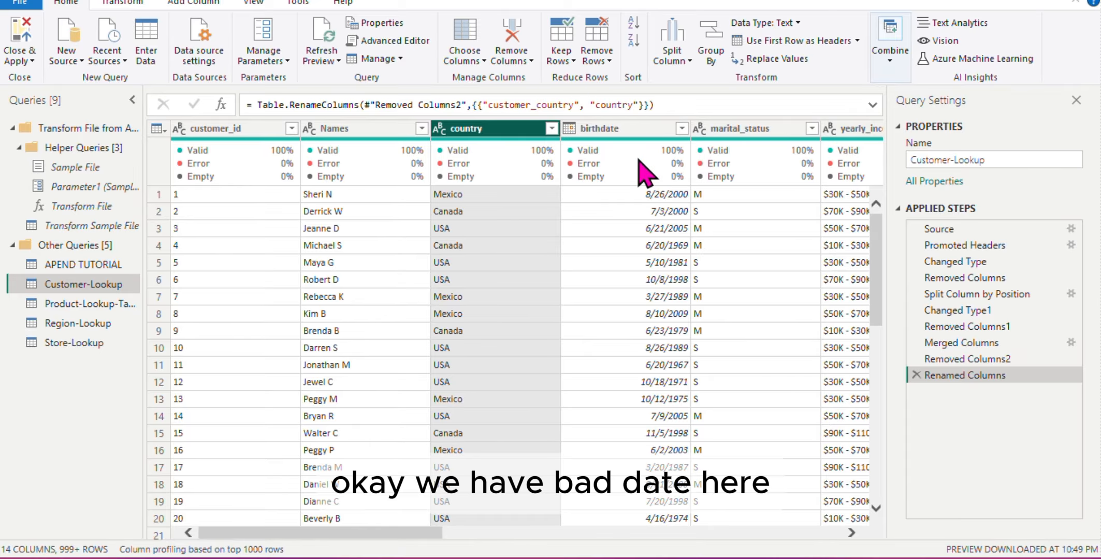
Remove the yearly_income column from the Customer-Lookup query.
scroll(665, 223, "right", 3)
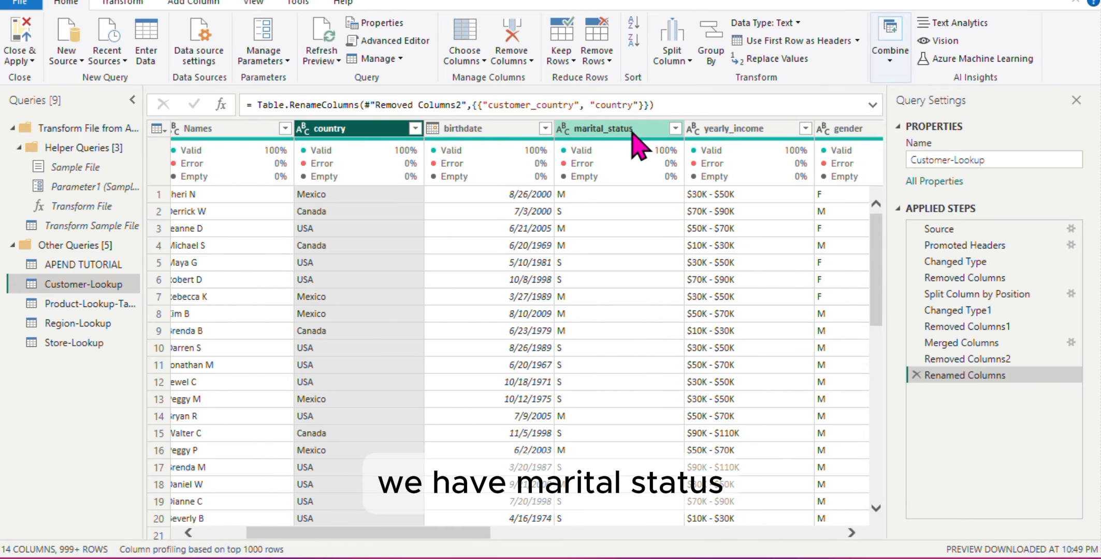
scroll(664, 238, "right", 2)
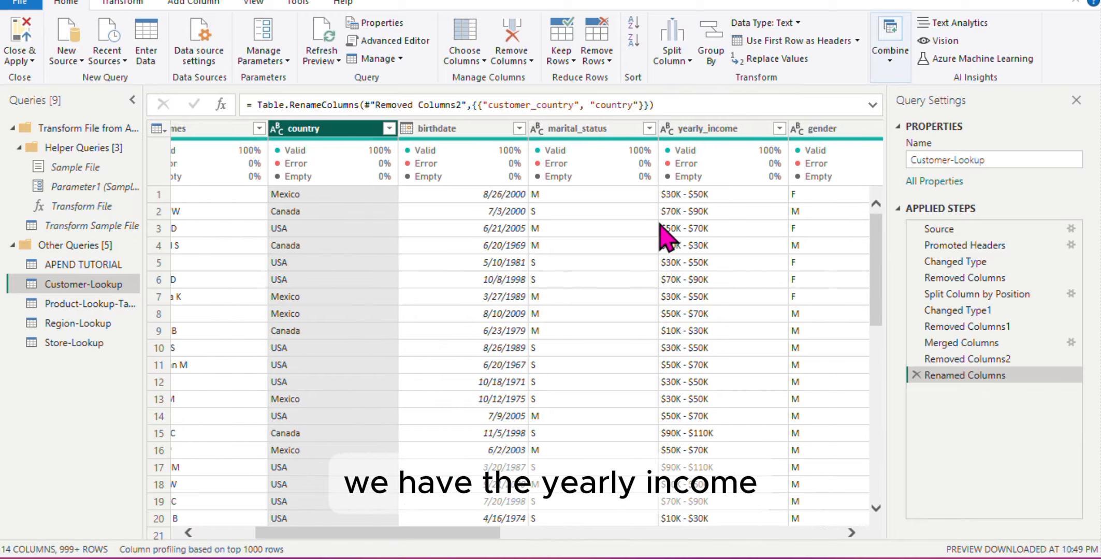
left_click(673, 129)
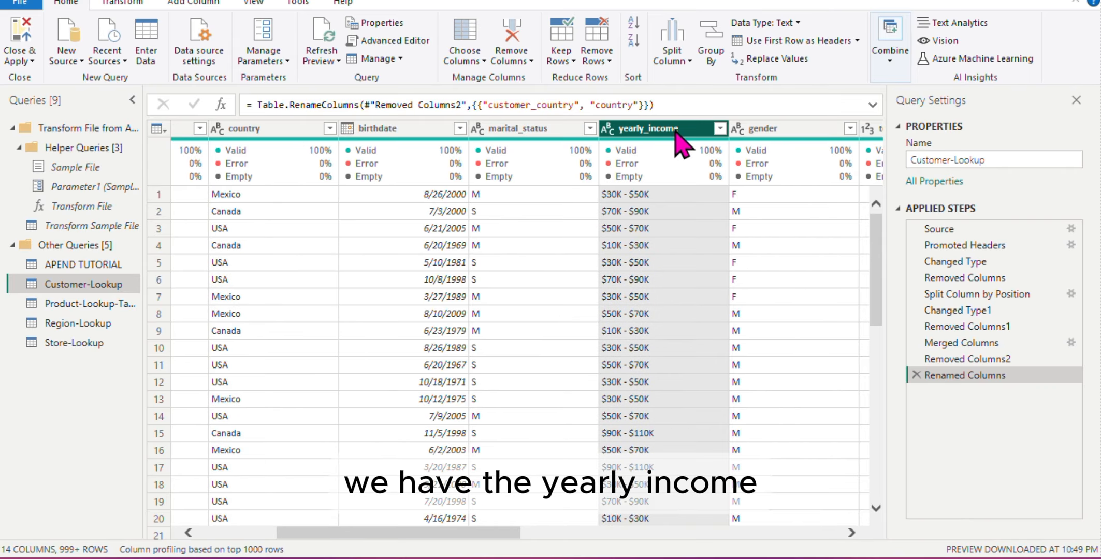
right_click(676, 134)
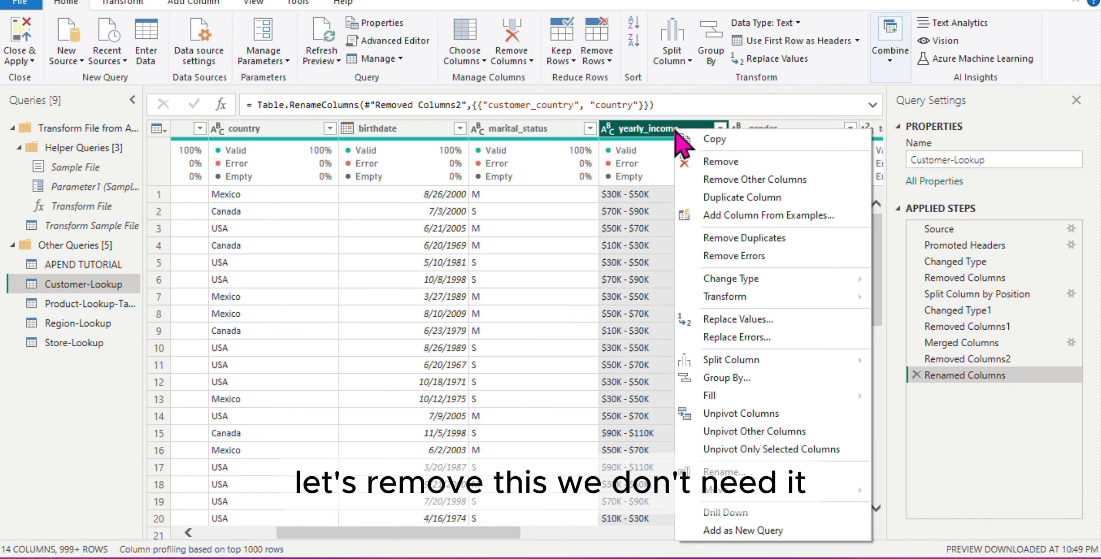
left_click(715, 165)
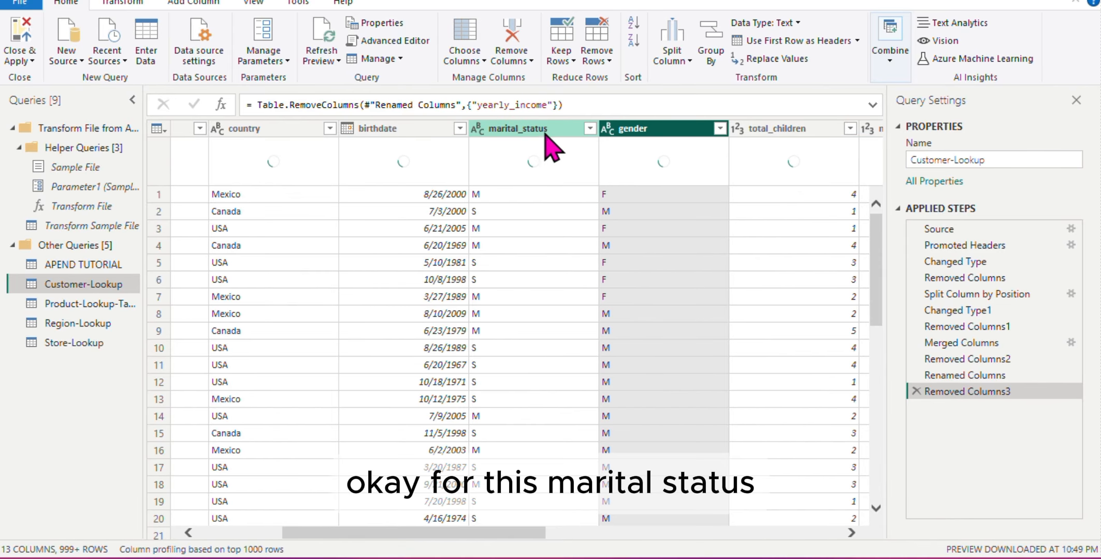
Replace the value M with Married in the marital_status column, matching entire cell contents.
left_click(542, 194)
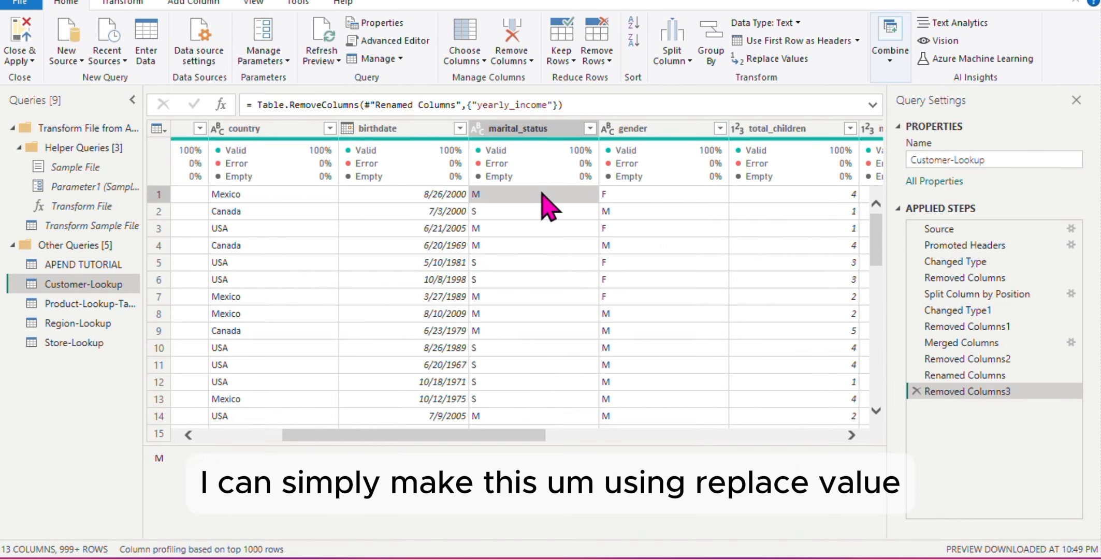
right_click(542, 193)
left_click(607, 244)
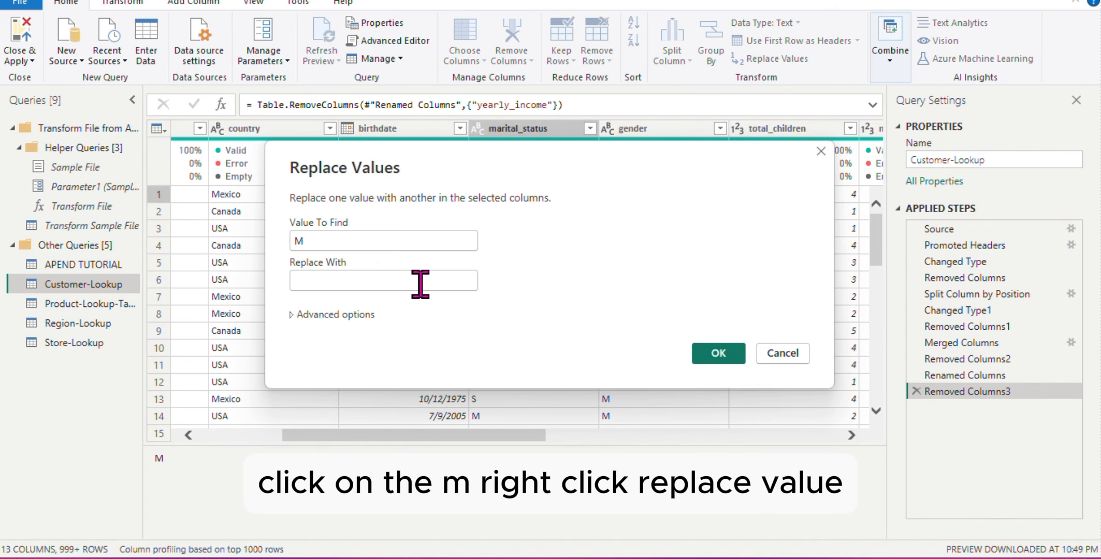
type("Ma")
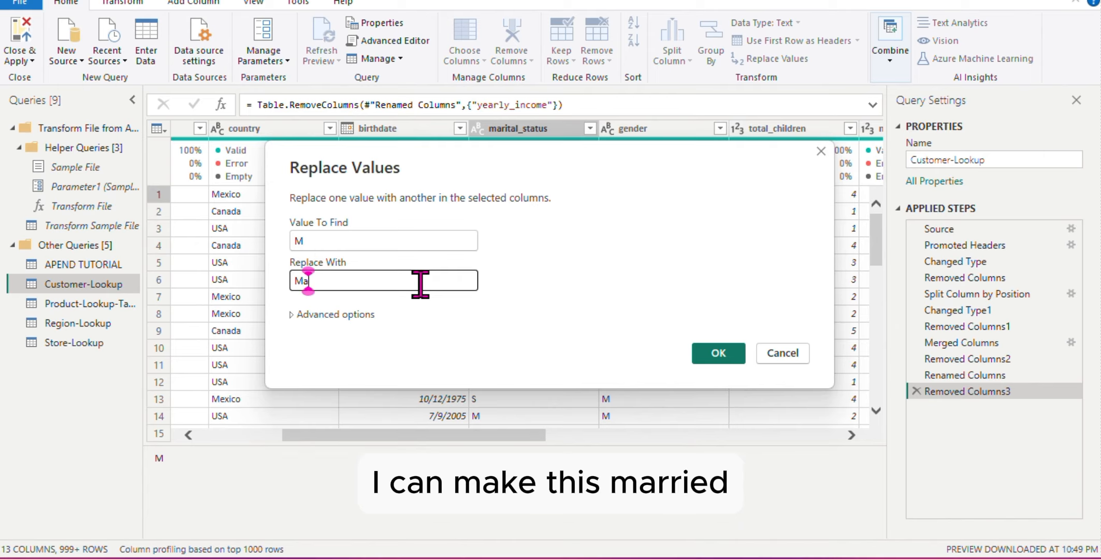
type("rried")
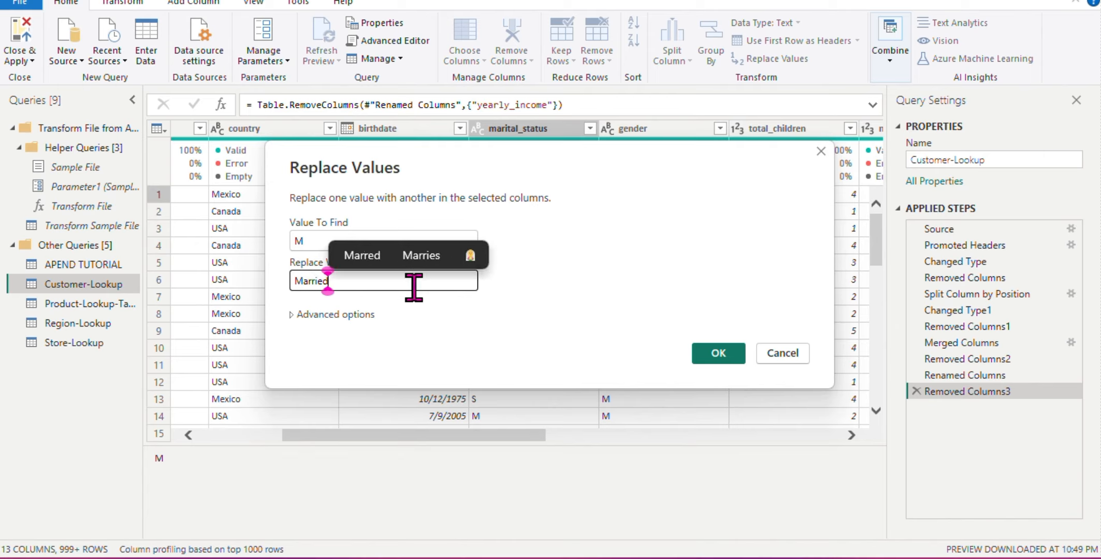
left_click(294, 315)
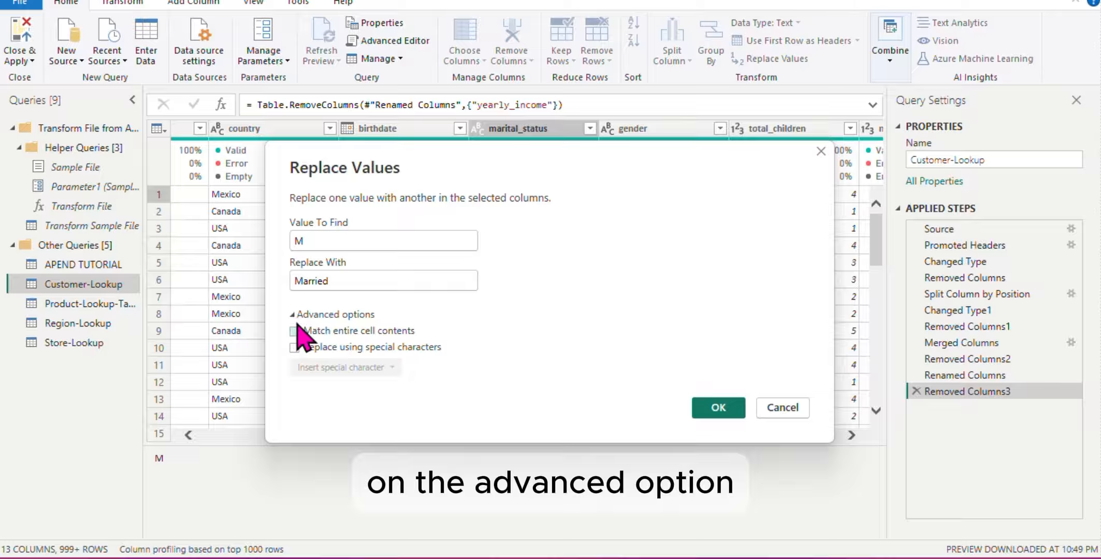
left_click(294, 331)
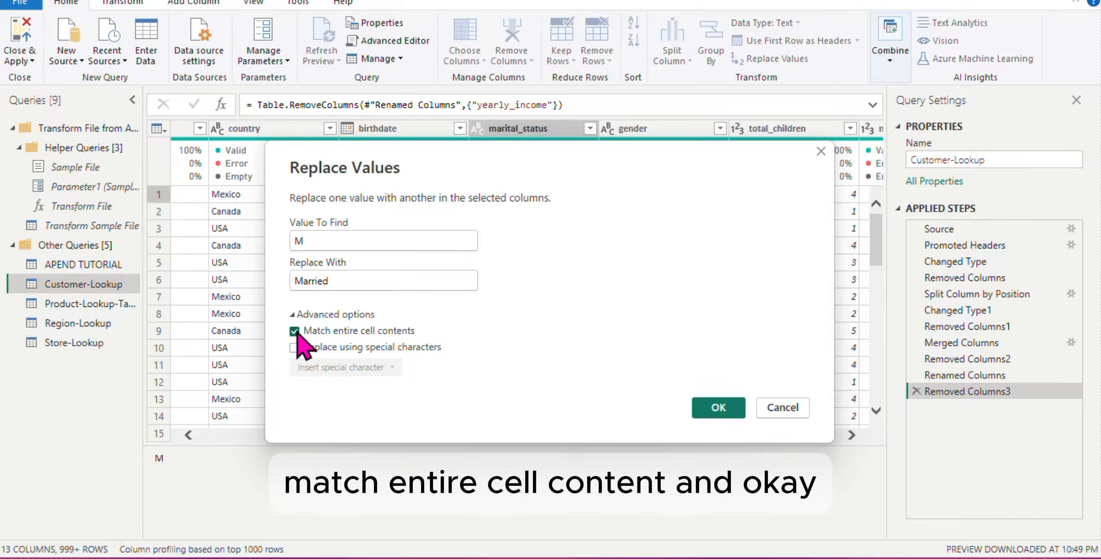
left_click(720, 408)
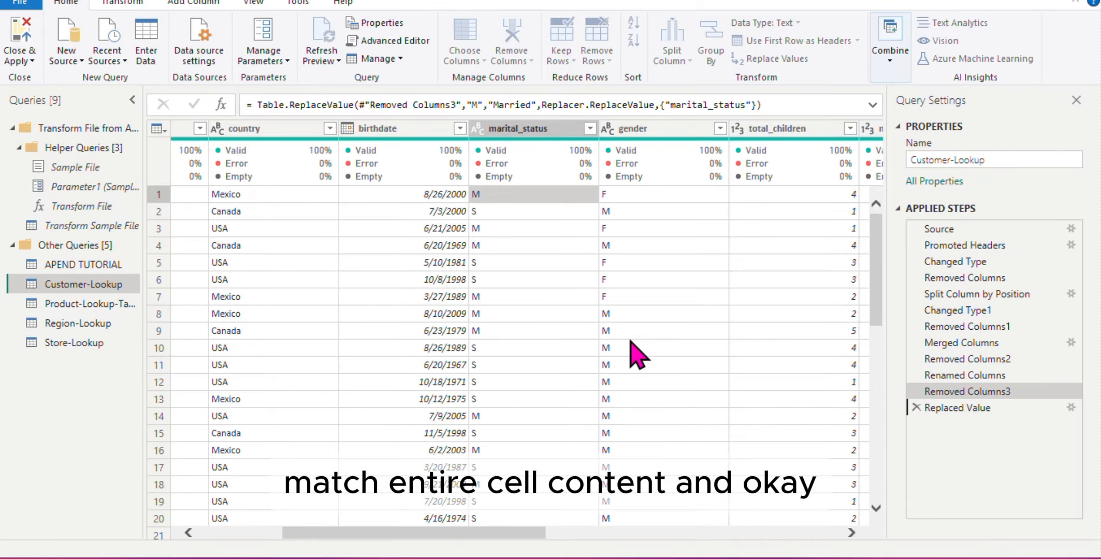
Replace the value S with Single in the marital_status column, matching entire cell contents.
left_click(552, 211)
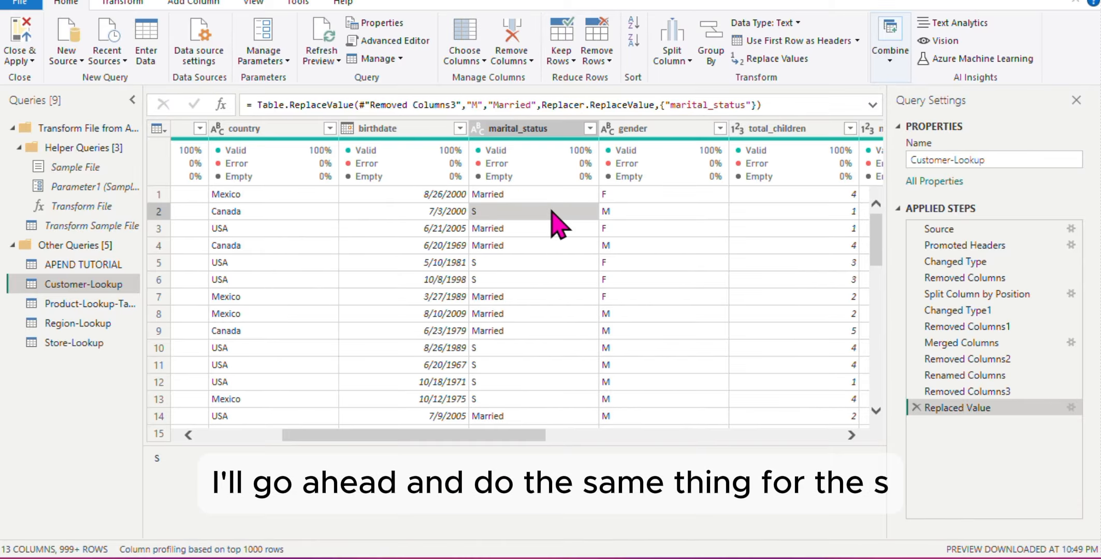
right_click(552, 211)
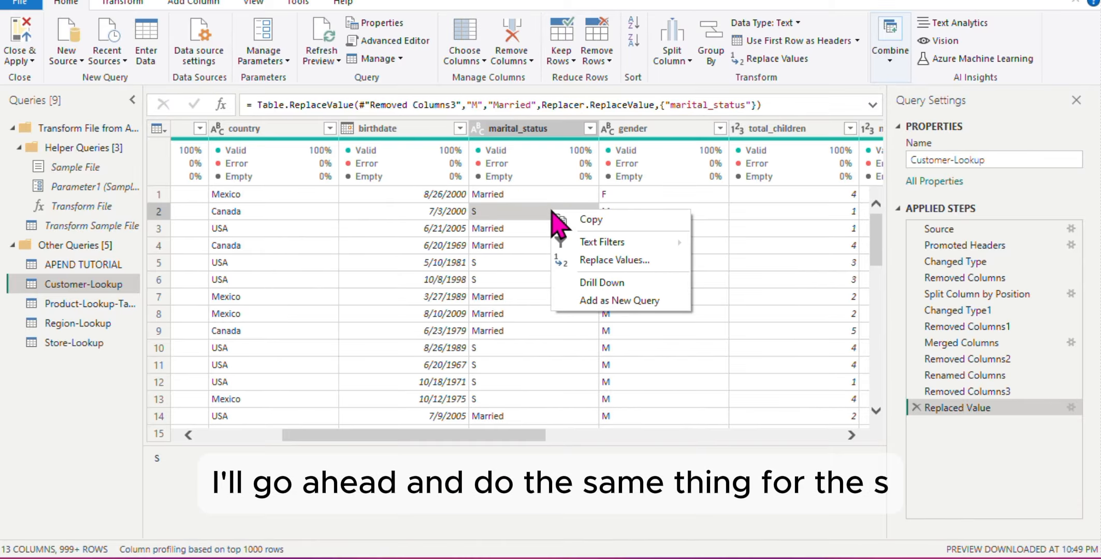
left_click(613, 261)
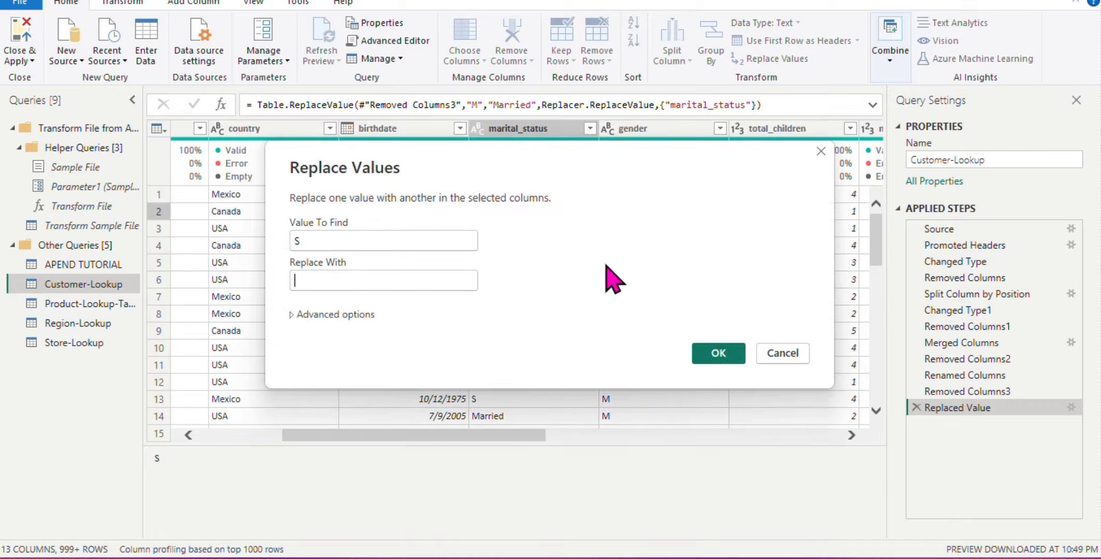
left_click(424, 280)
type("S")
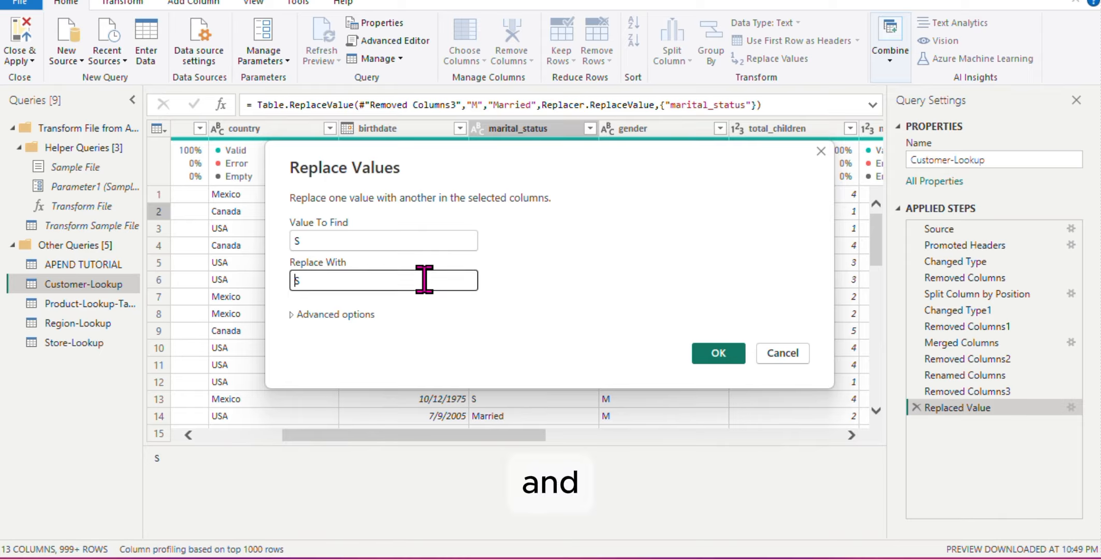
type("ingle")
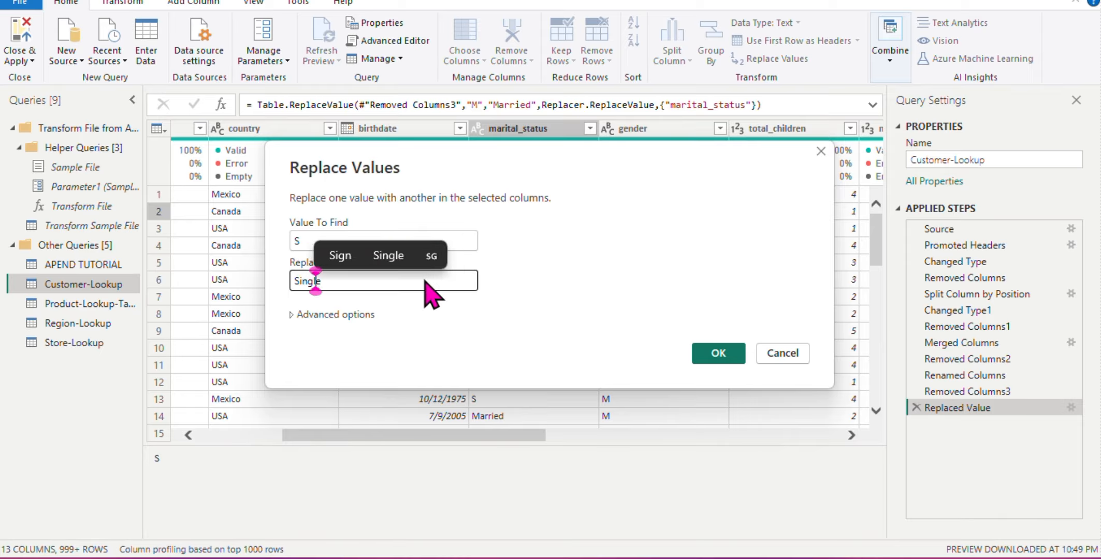
left_click(292, 315)
left_click(295, 332)
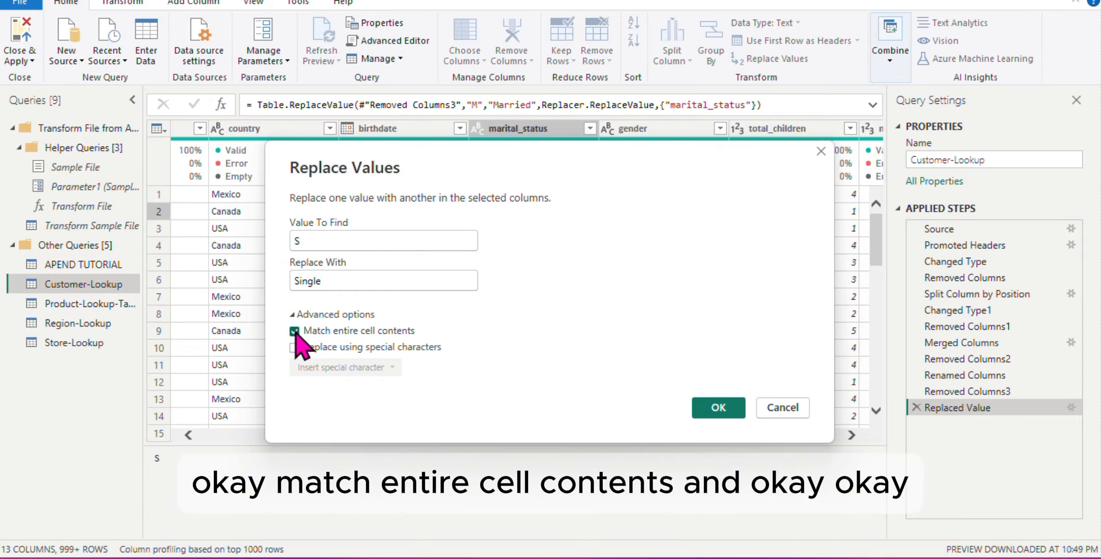
left_click(736, 407)
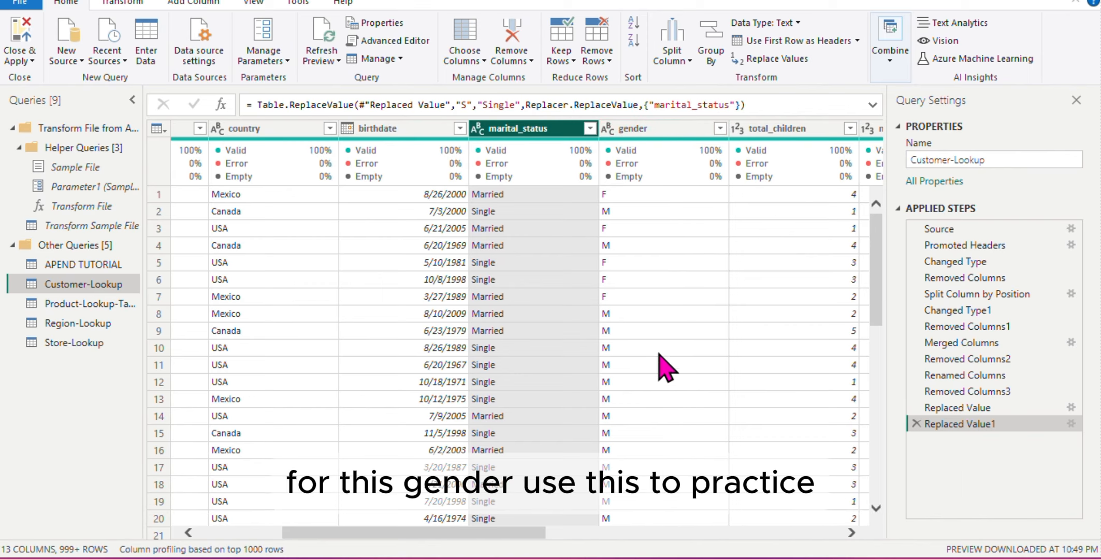
scroll(668, 357, "right", 5)
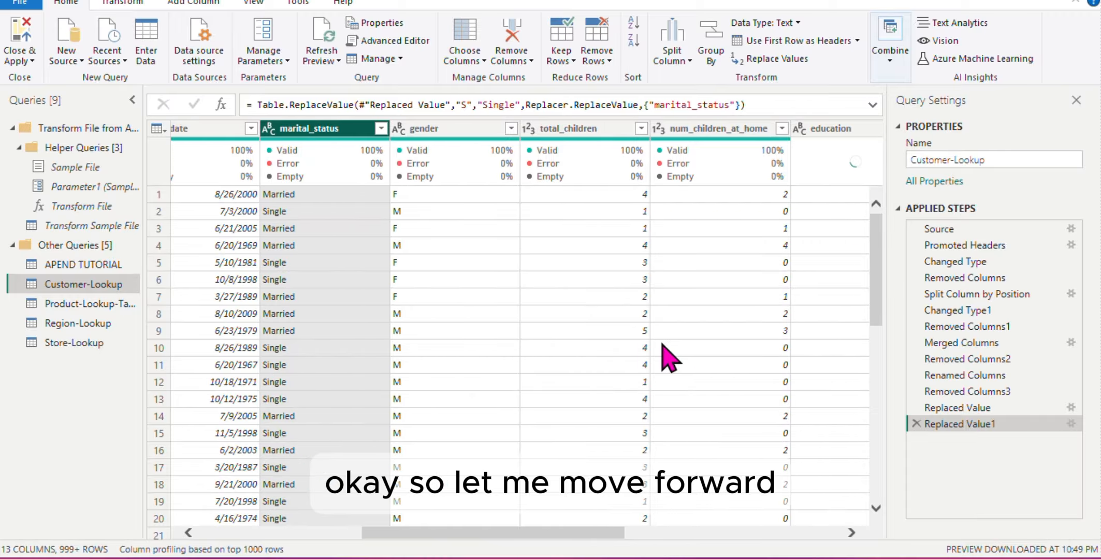
scroll(668, 357, "right", 3)
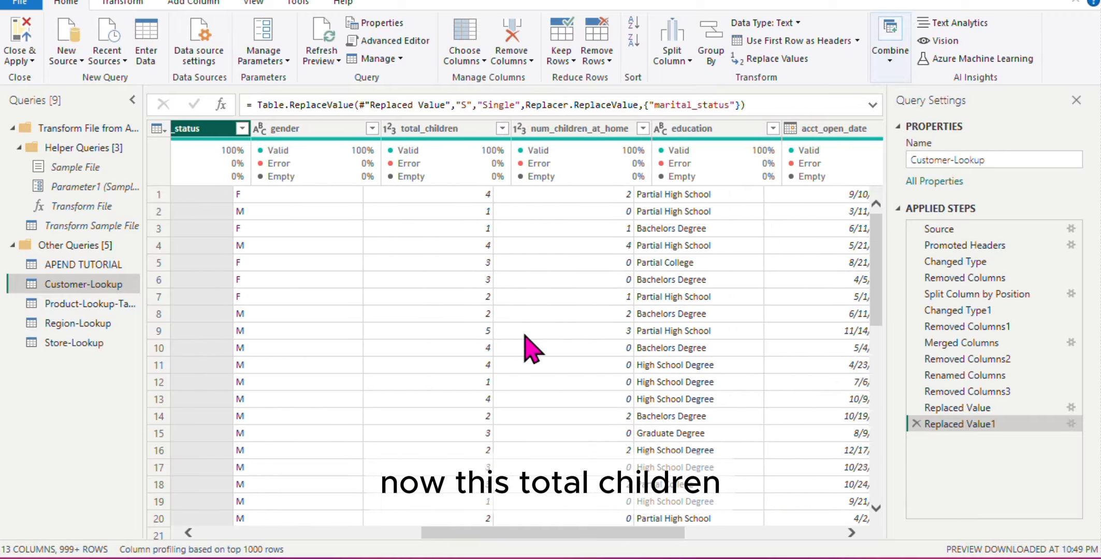
left_click(383, 139)
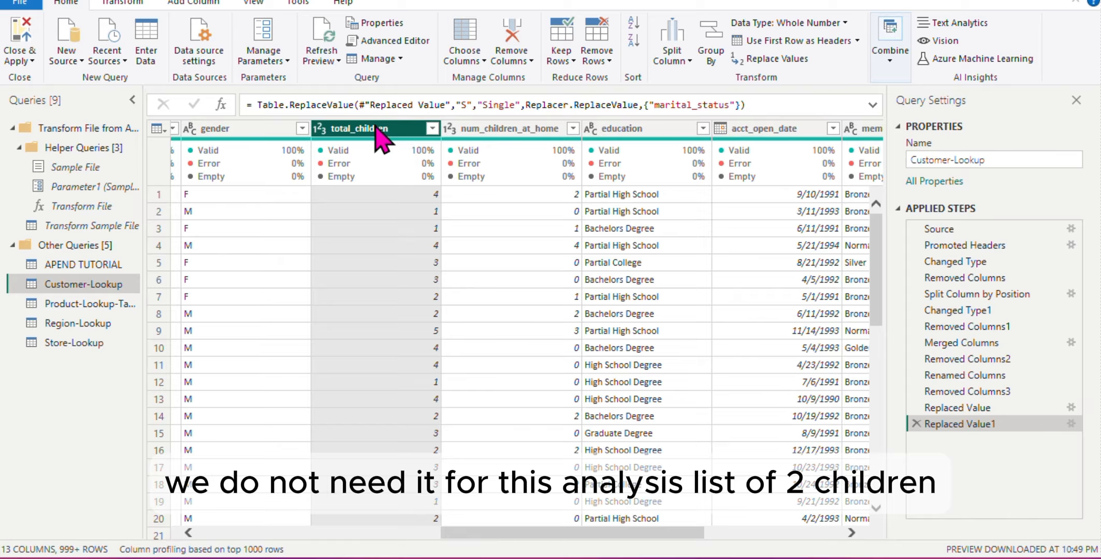
left_click(496, 132, "ctrl")
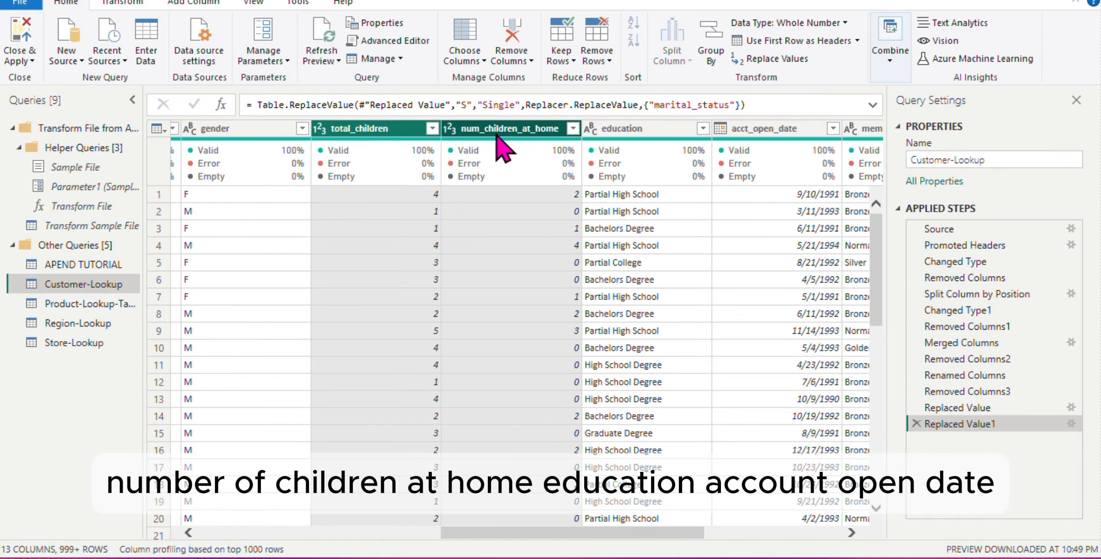
left_click(627, 136, "ctrl")
left_click(754, 135, "ctrl")
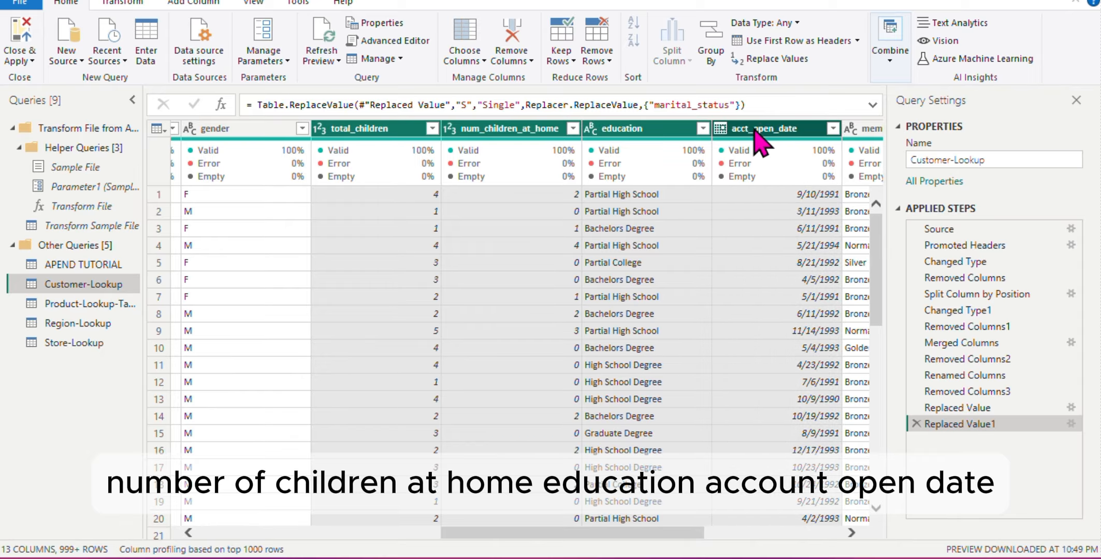
scroll(769, 226, "right", 3)
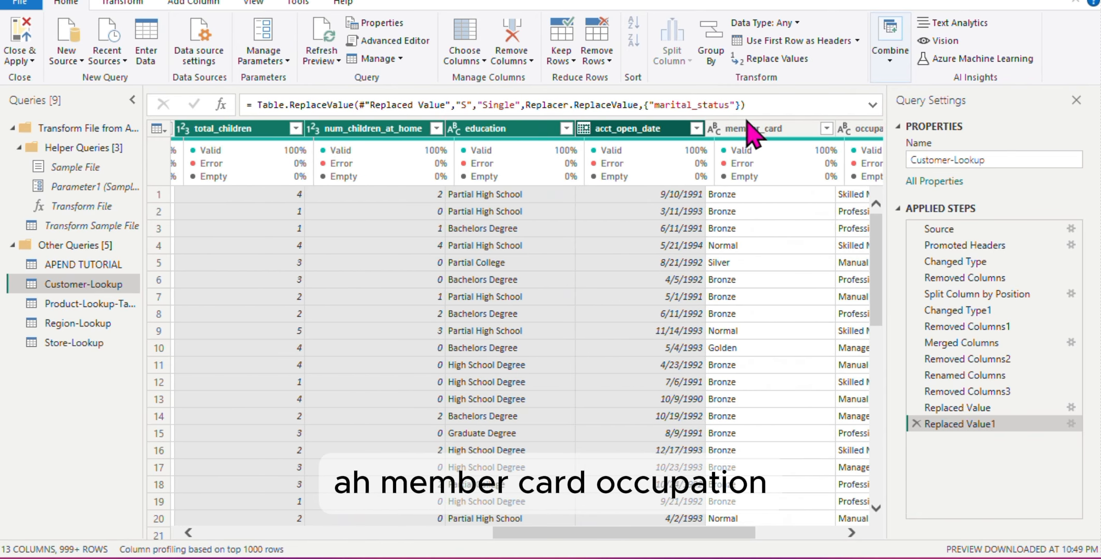
scroll(745, 137, "right", 1)
left_click(735, 137, "ctrl")
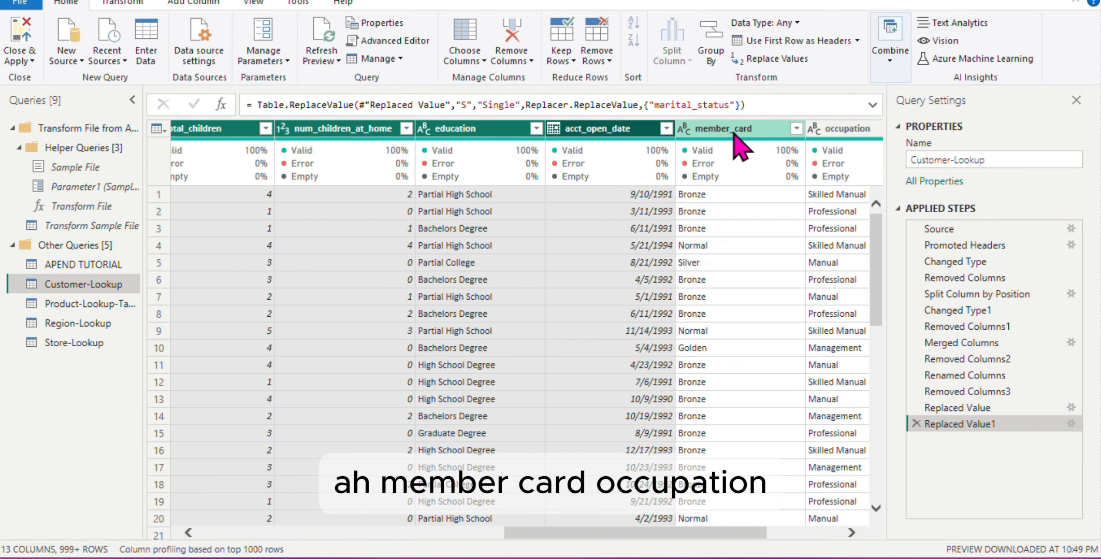
left_click(855, 130, "ctrl")
scroll(807, 274, "right", 4)
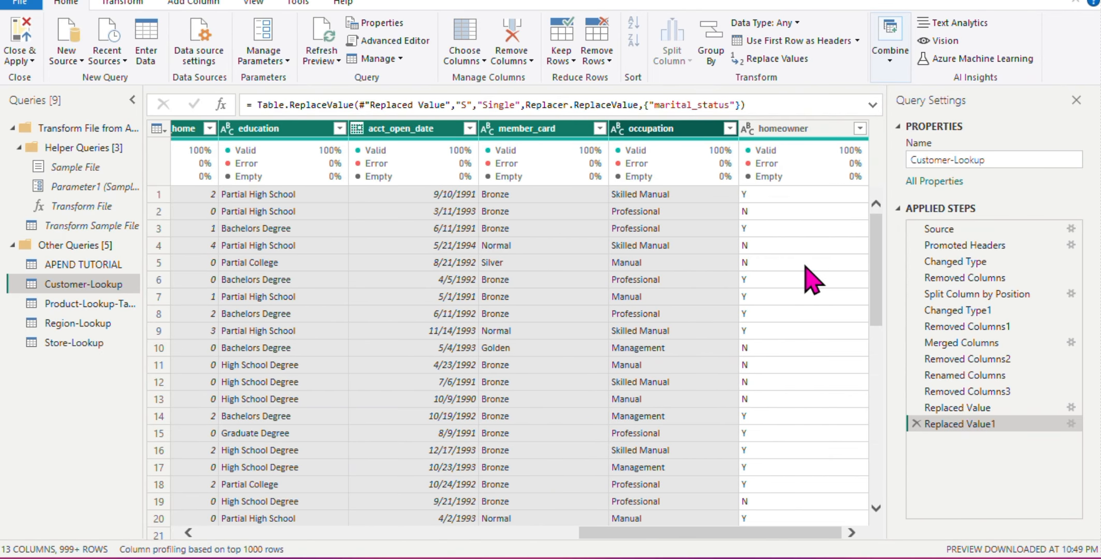
left_click(797, 134, "ctrl")
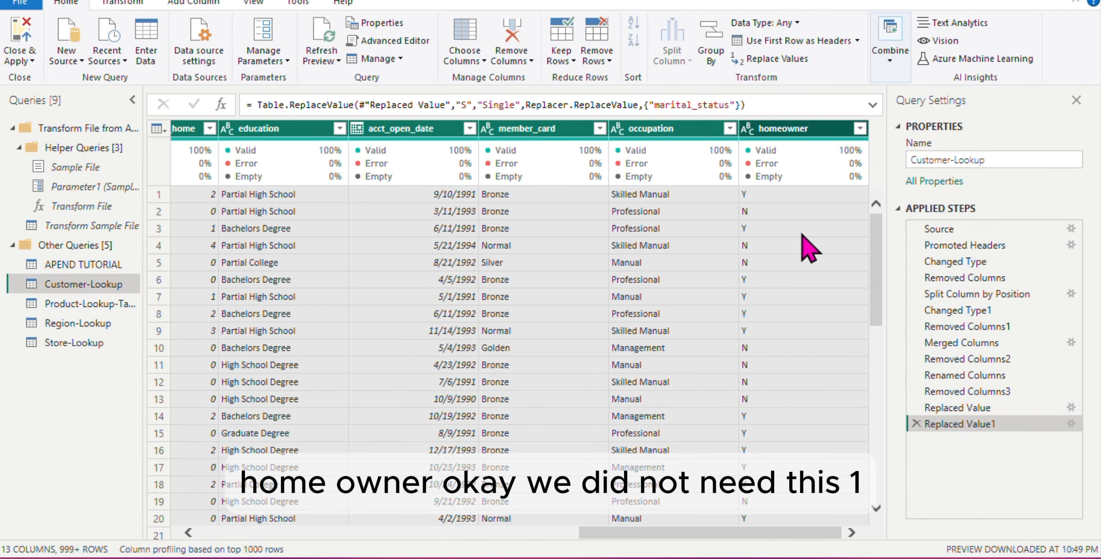
right_click(790, 139)
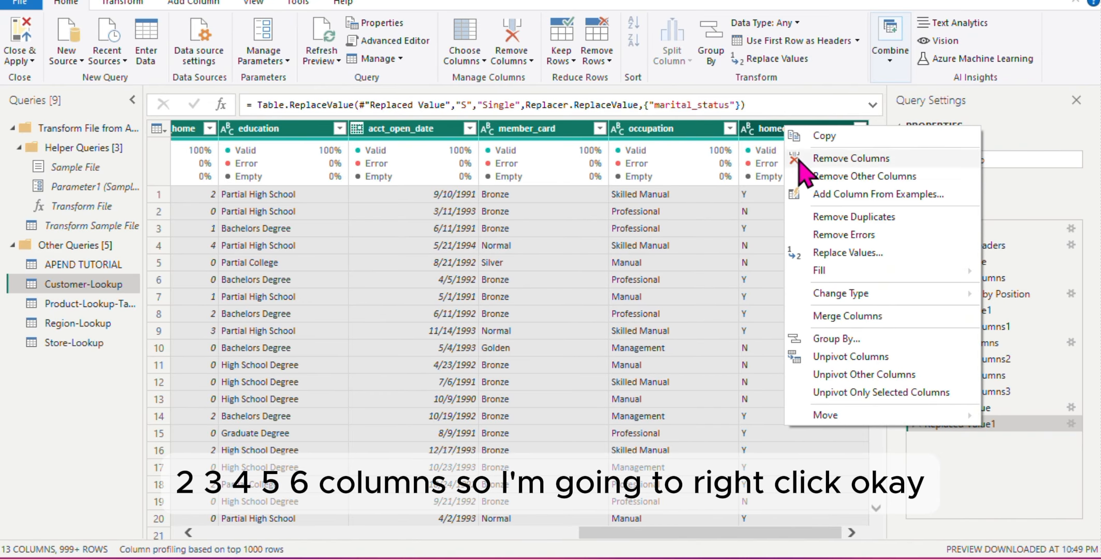
left_click(756, 128)
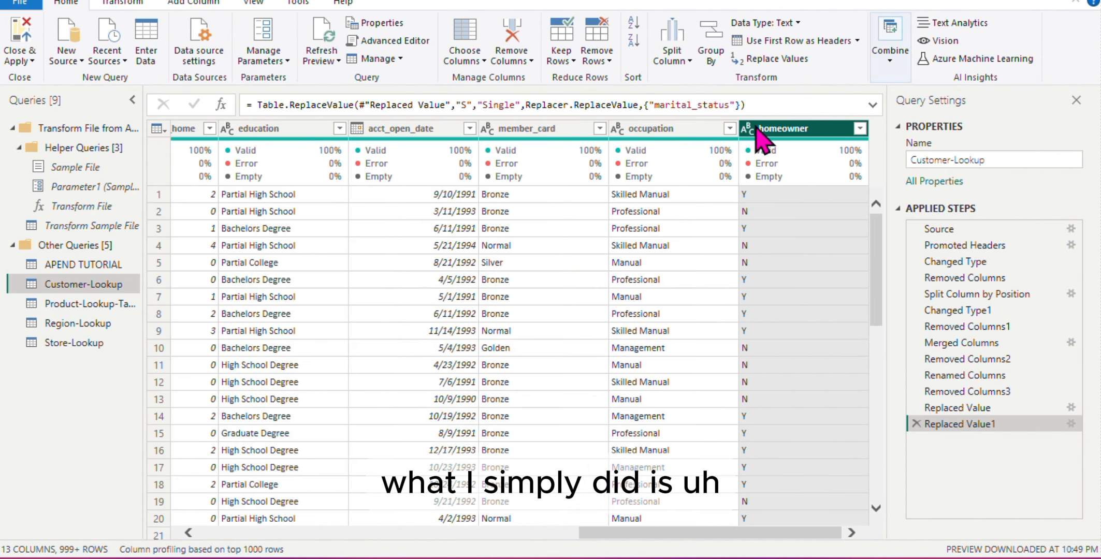
Remove the total_children, num_children_at_home, education, acct_open_date, member_card, occupation and homeowner columns from the Customer-Lookup query.
scroll(399, 310, "left", 5)
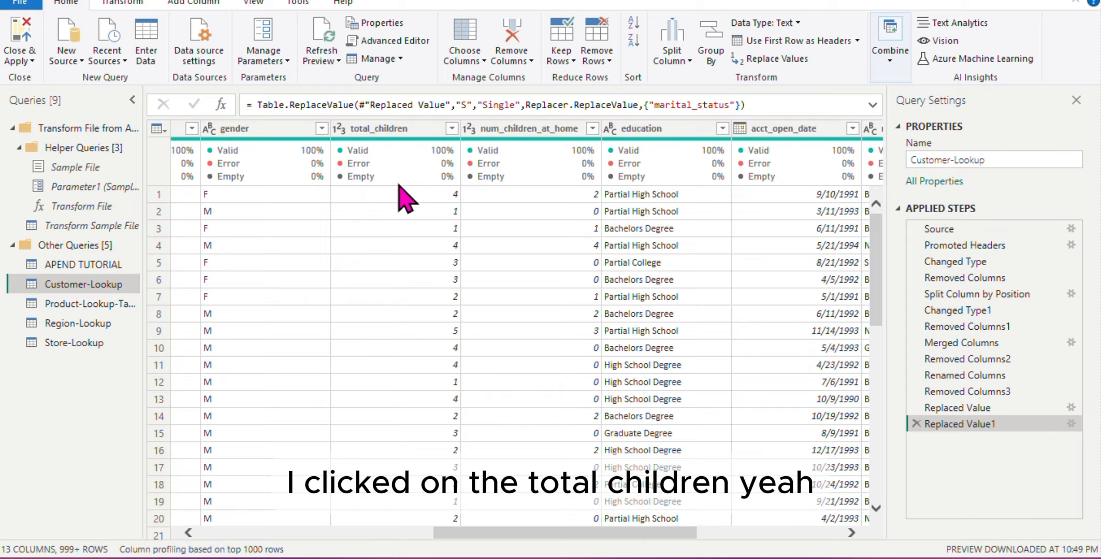
left_click(393, 133)
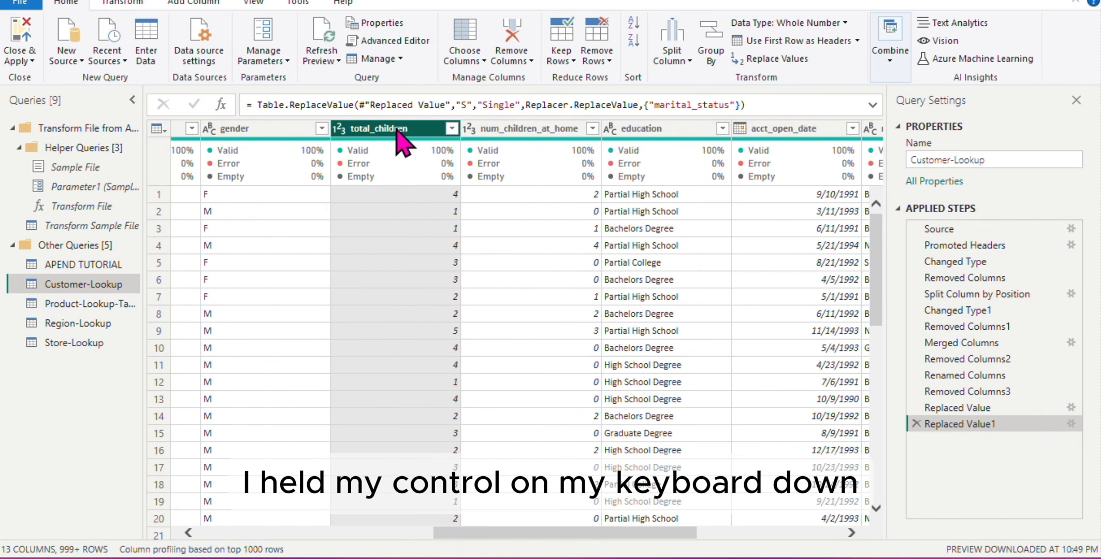
left_click(520, 129, "ctrl")
left_click(645, 129, "ctrl")
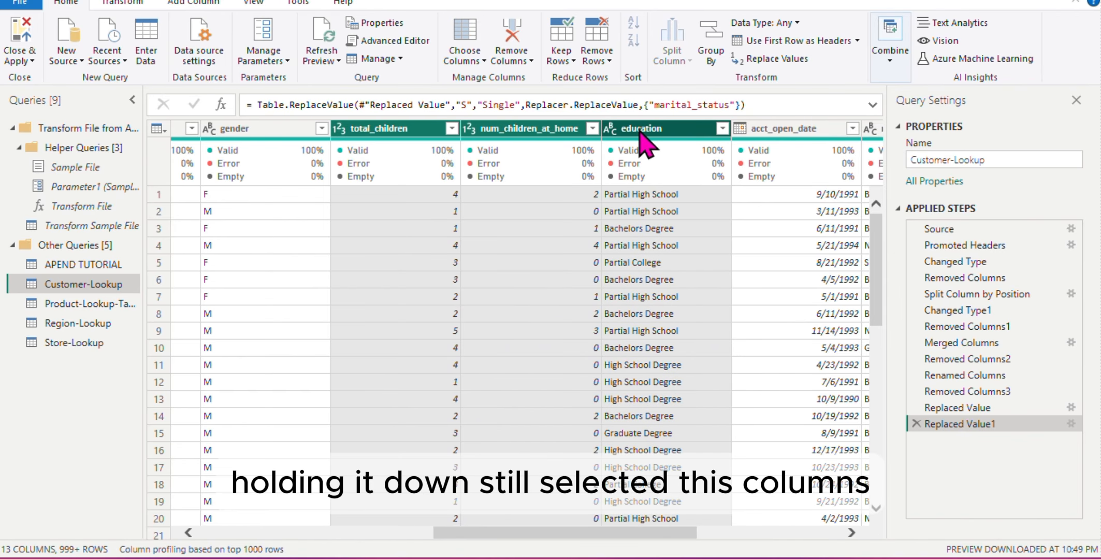
left_click(779, 130, "ctrl")
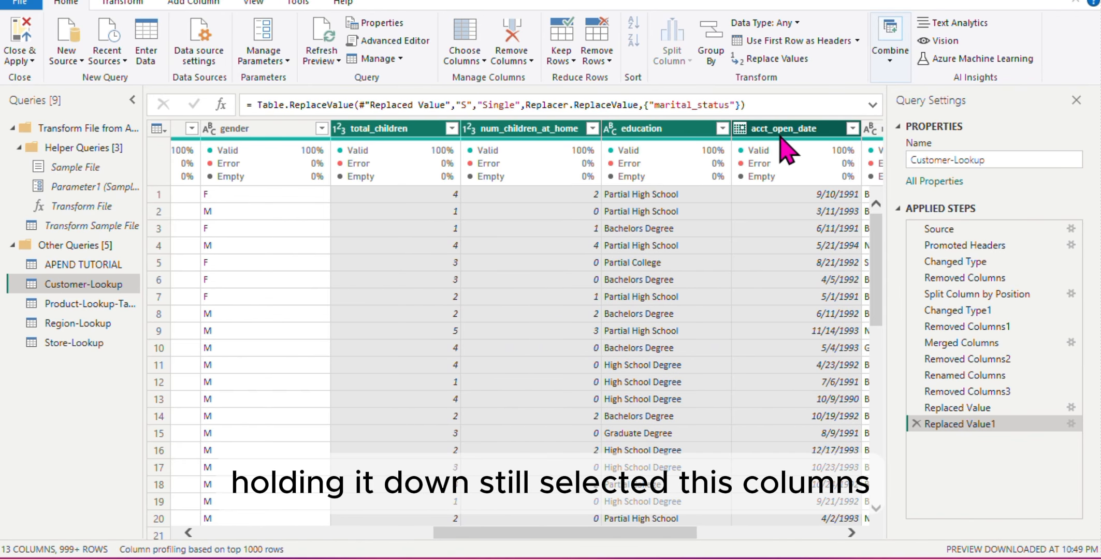
scroll(776, 223, "right", 5)
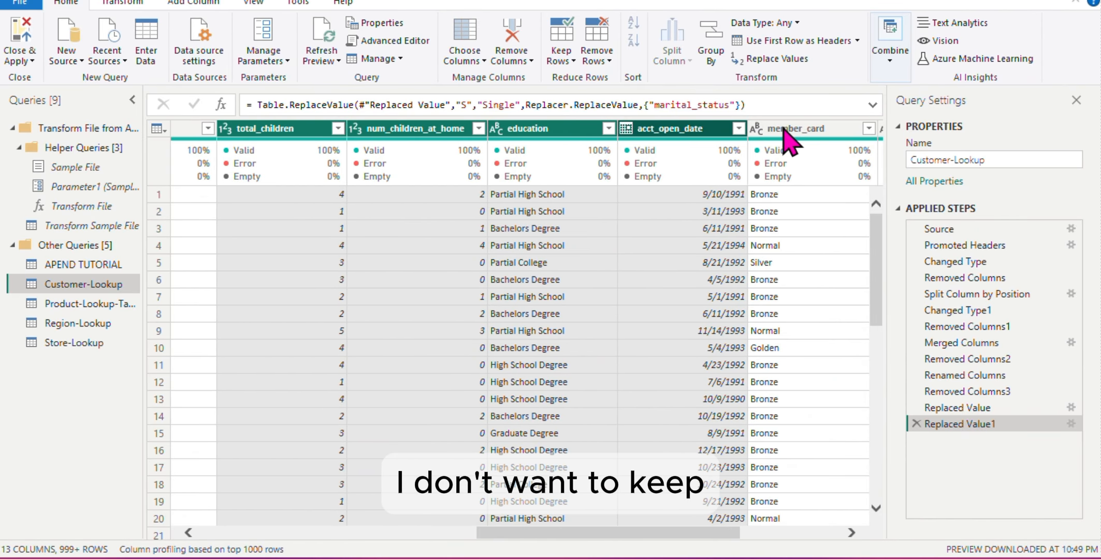
left_click(788, 131, "shift")
left_click(862, 129, "shift")
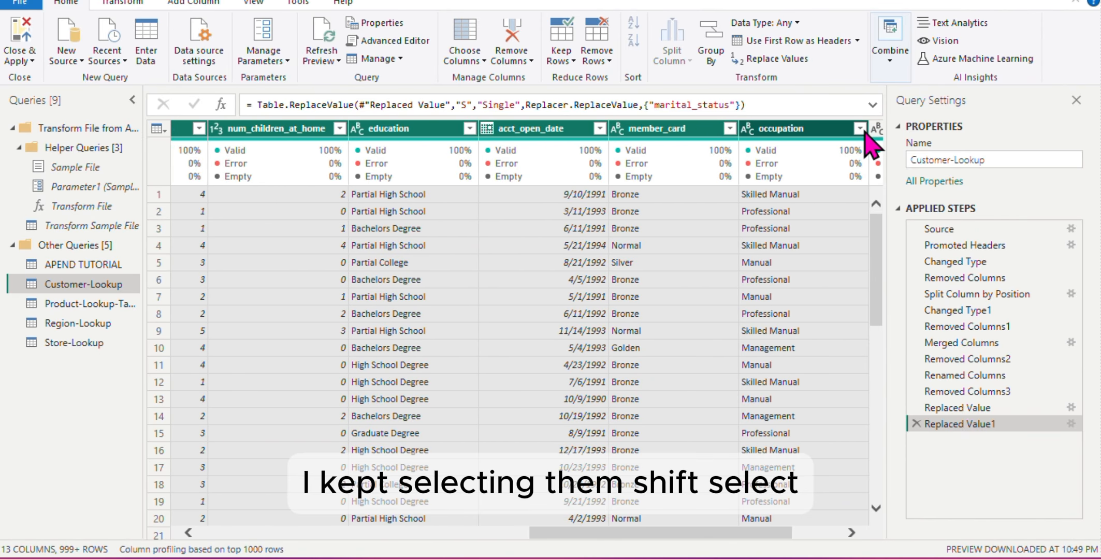
scroll(828, 218, "right", 2)
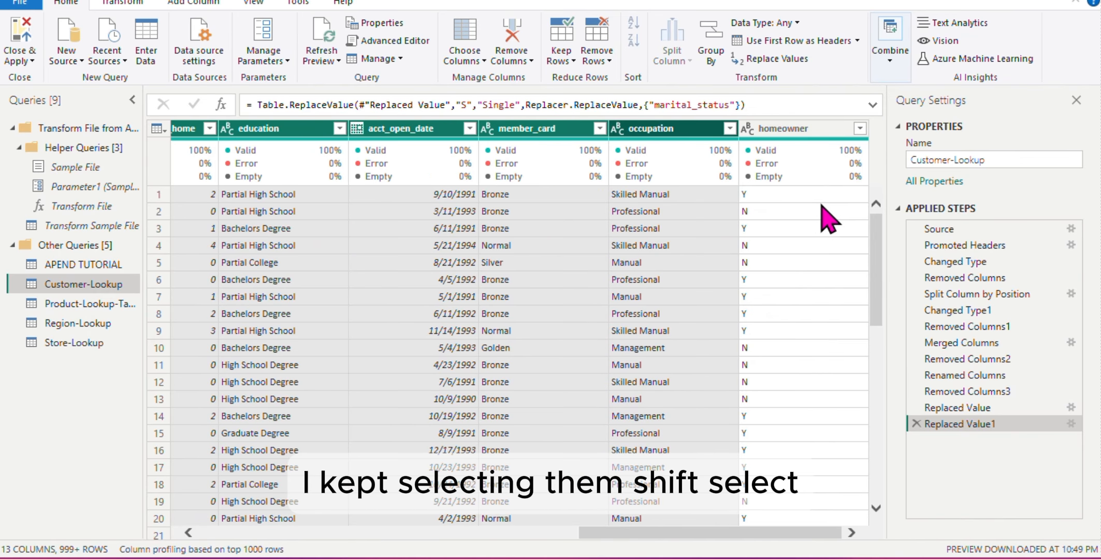
left_click(792, 135, "shift")
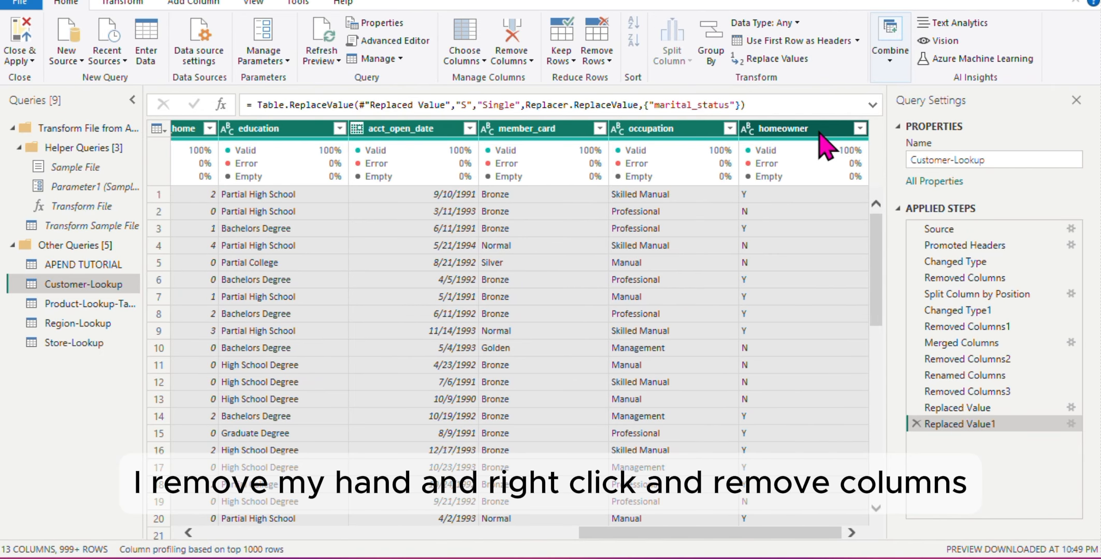
right_click(820, 133)
left_click(898, 166)
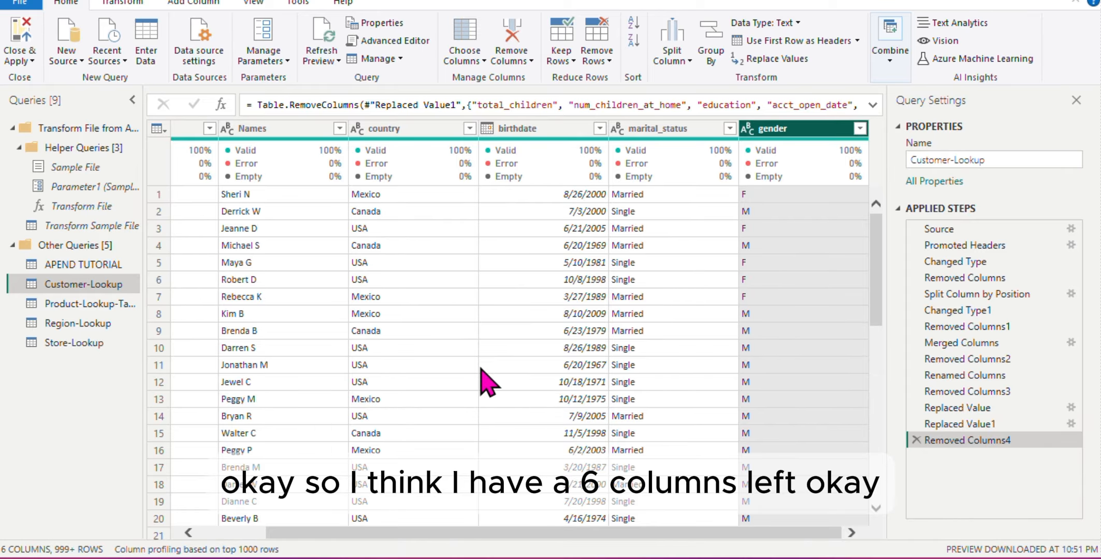
scroll(484, 385, "left", 3)
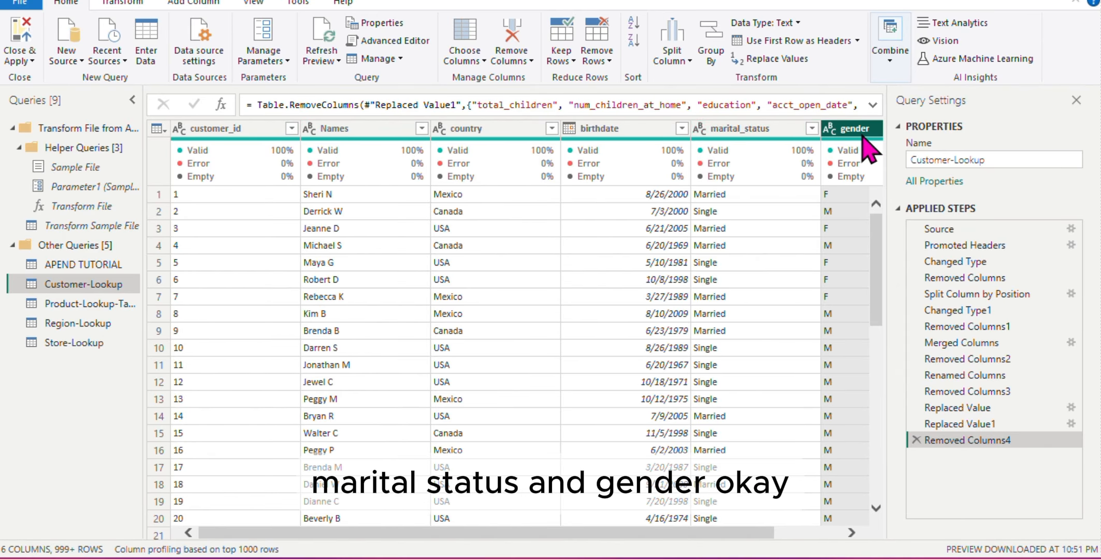
Change the product_id column of the Product-Lookup-Table query to the Text data type, replacing the current type conversion.
left_click(99, 311)
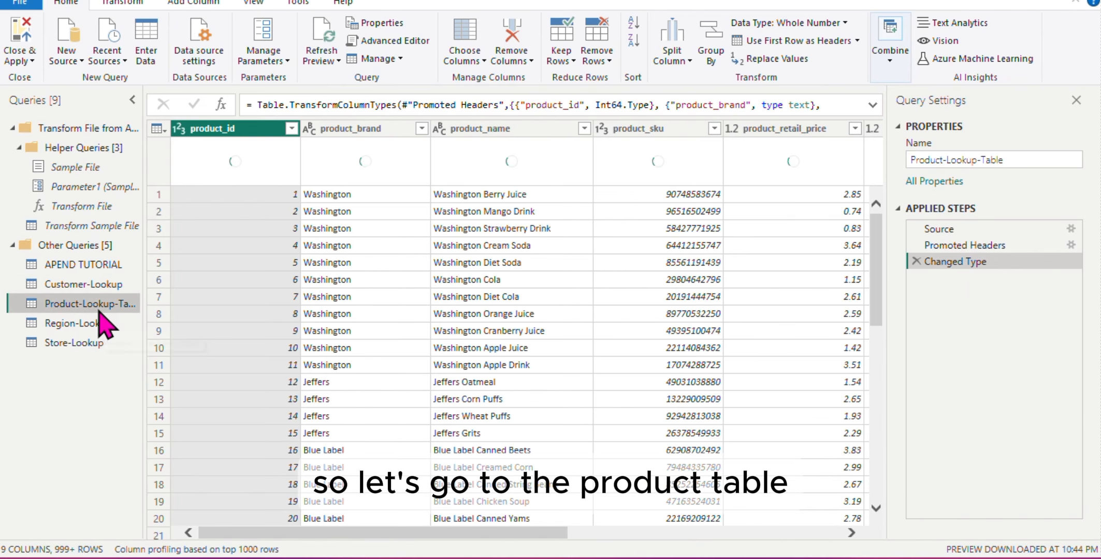
left_click(179, 131)
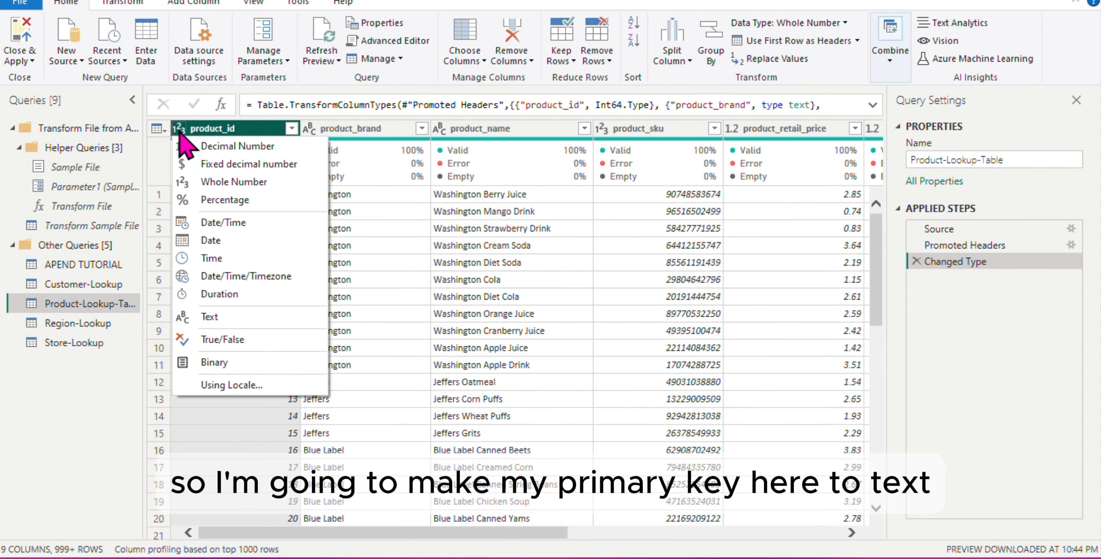
left_click(240, 325)
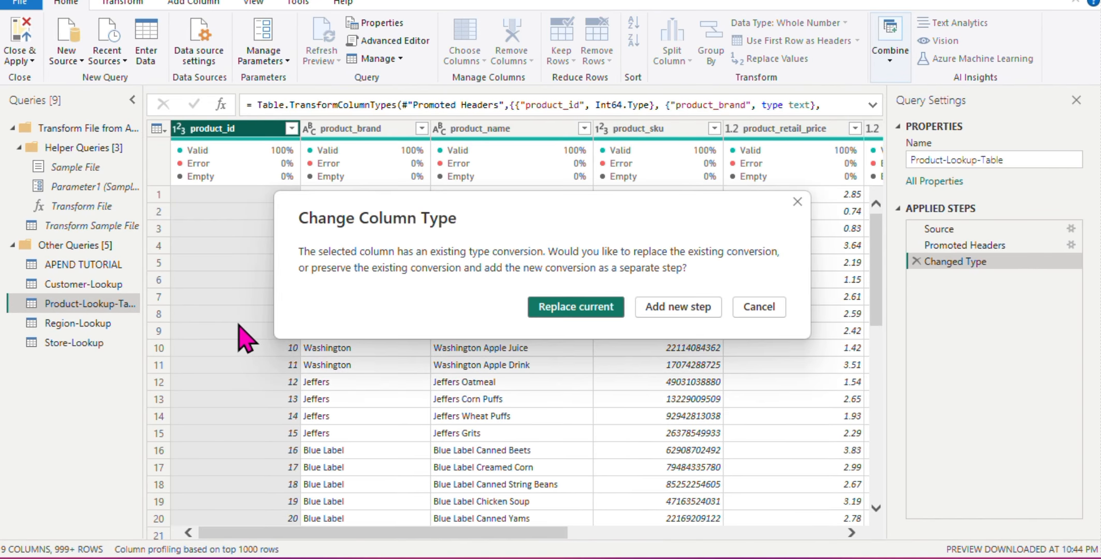
left_click(579, 310)
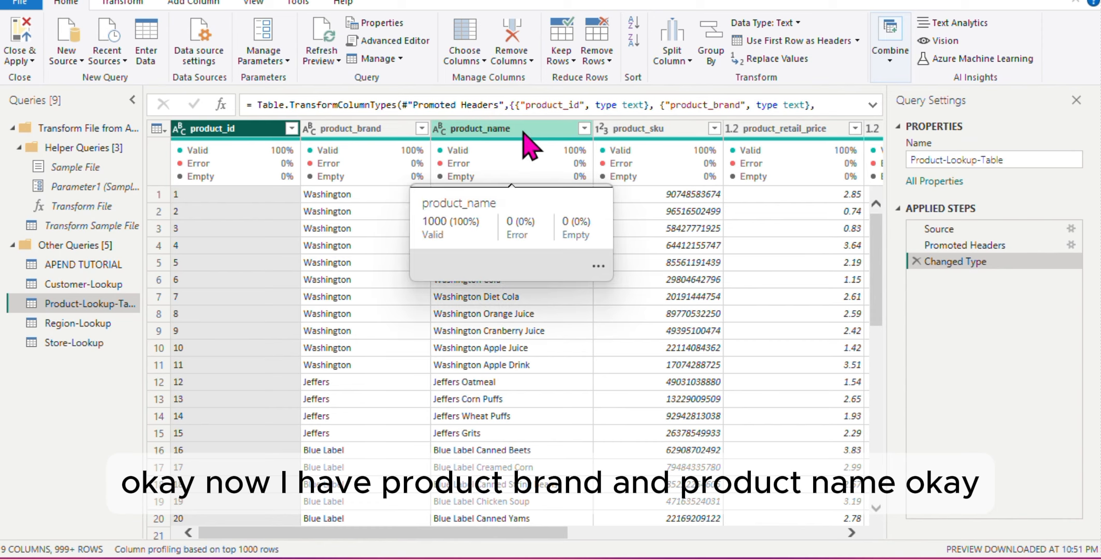
Remove the product_sku column from the Product-Lookup-Table query.
scroll(645, 275, "right", 2)
scroll(645, 274, "right", 2)
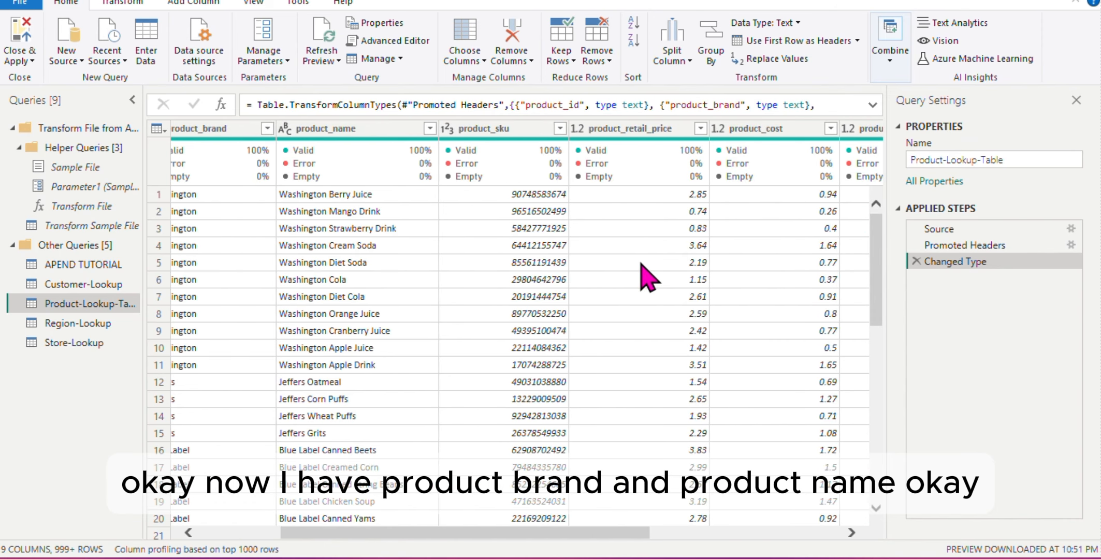
left_click(498, 136)
right_click(497, 136)
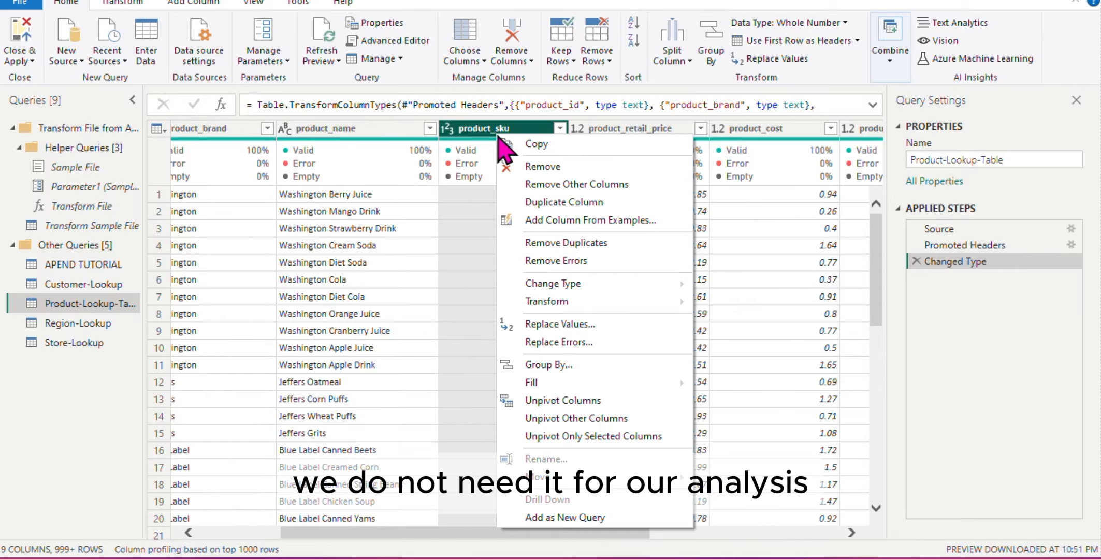
left_click(542, 167)
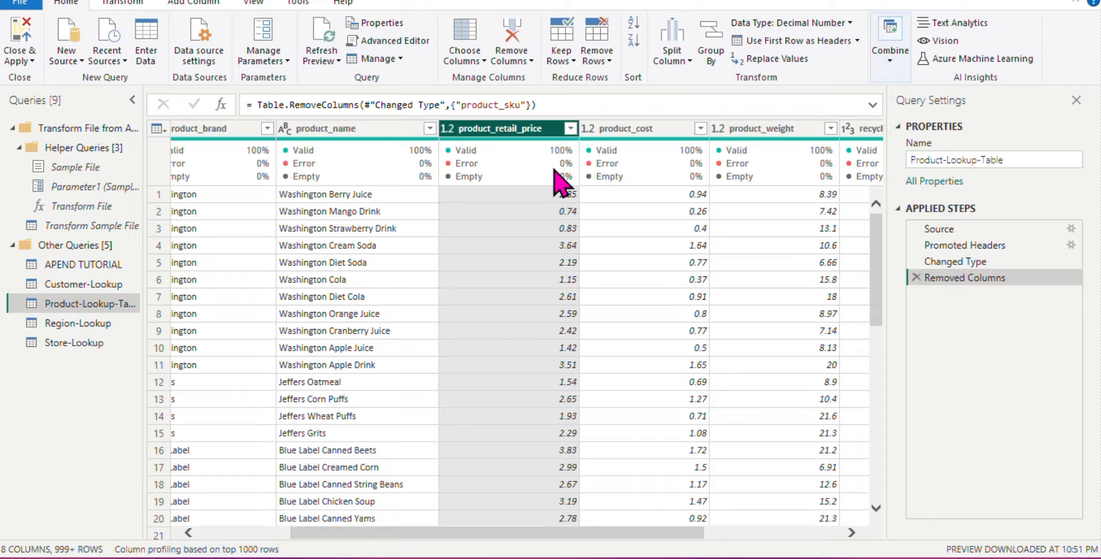
Rename the product_retail_price column of the Product-Lookup-Table query to unit price.
double_click(521, 128)
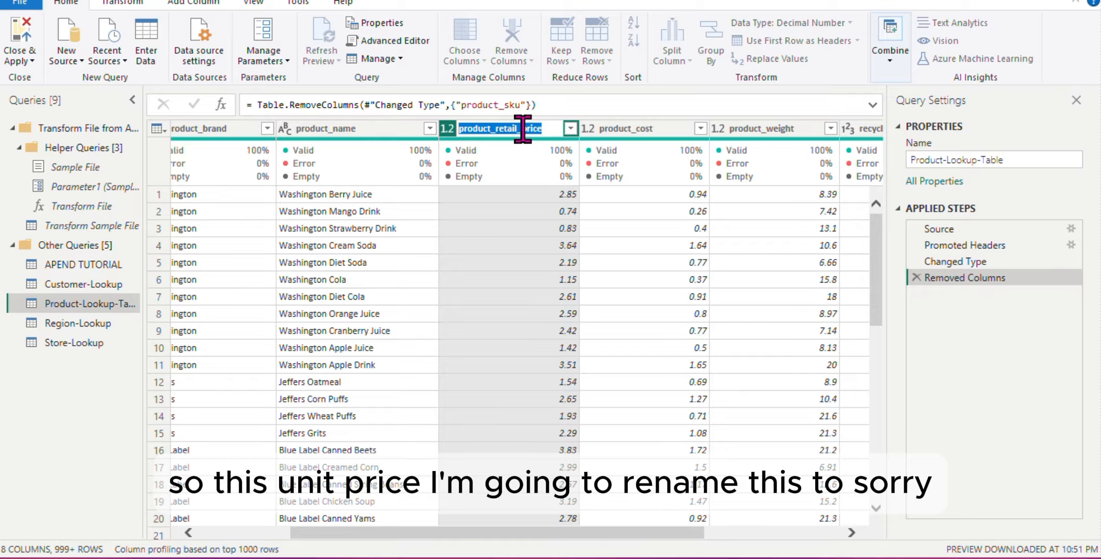
left_click(523, 129)
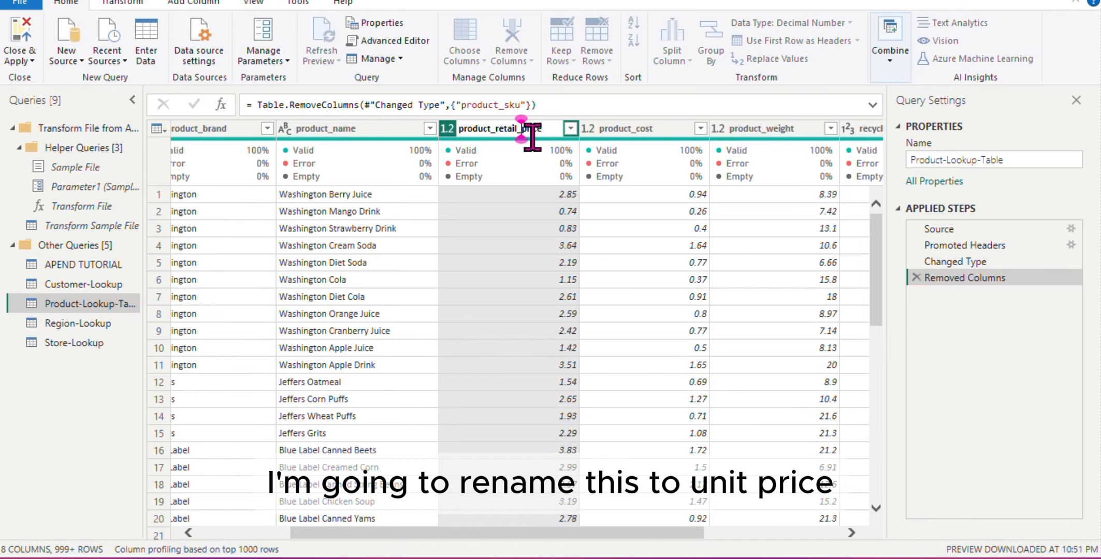
key("BackSpace")
key("BackSpace")
key("BackSpace")
key("BackSpace")
key("BackSpace")
key("BackSpace")
key("BackSpace")
key("BackSpace")
key("BackSpace")
key("BackSpace")
key("BackSpace")
key("BackSpace")
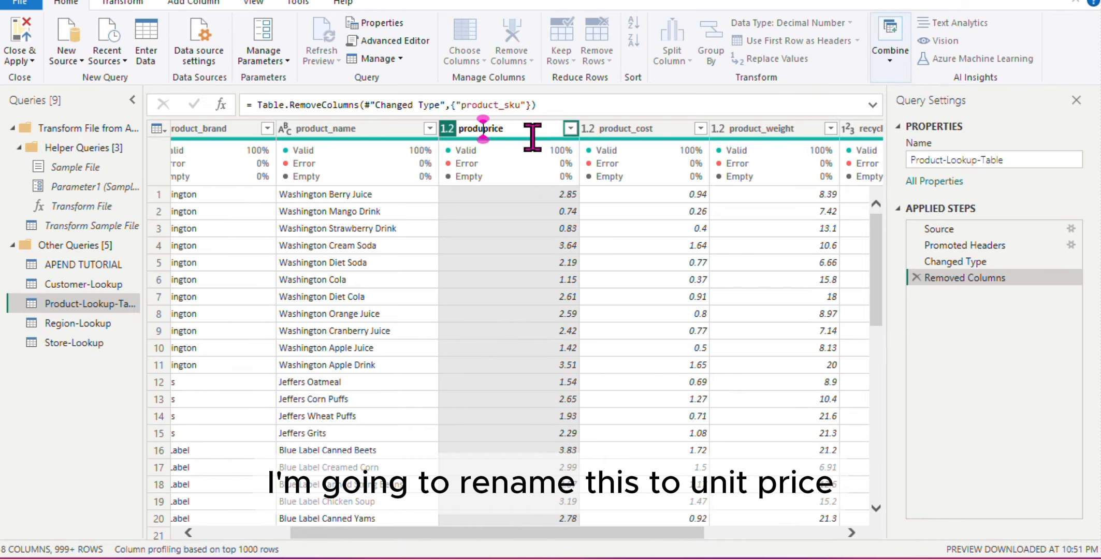
type("u")
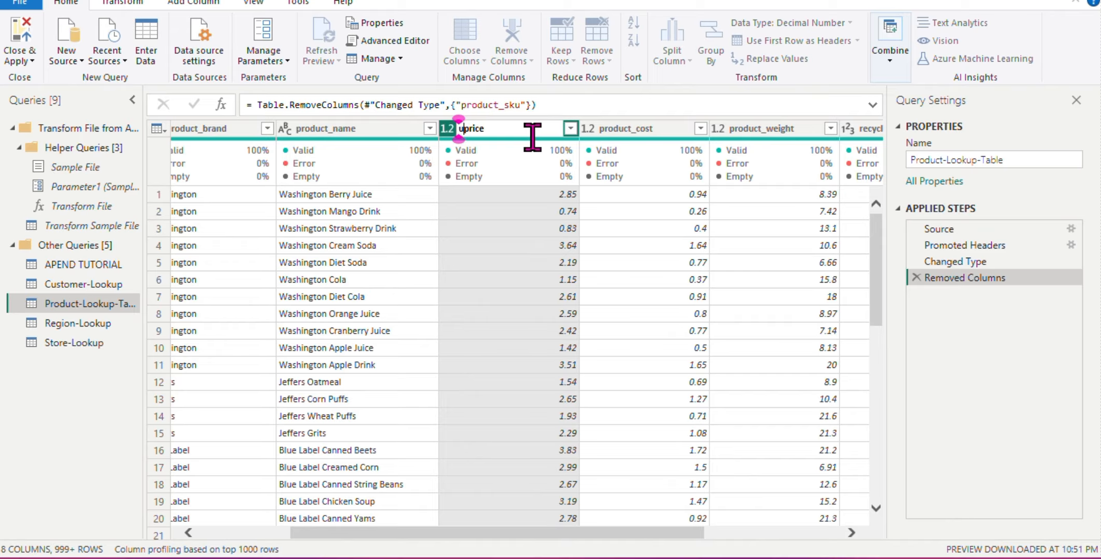
type("n")
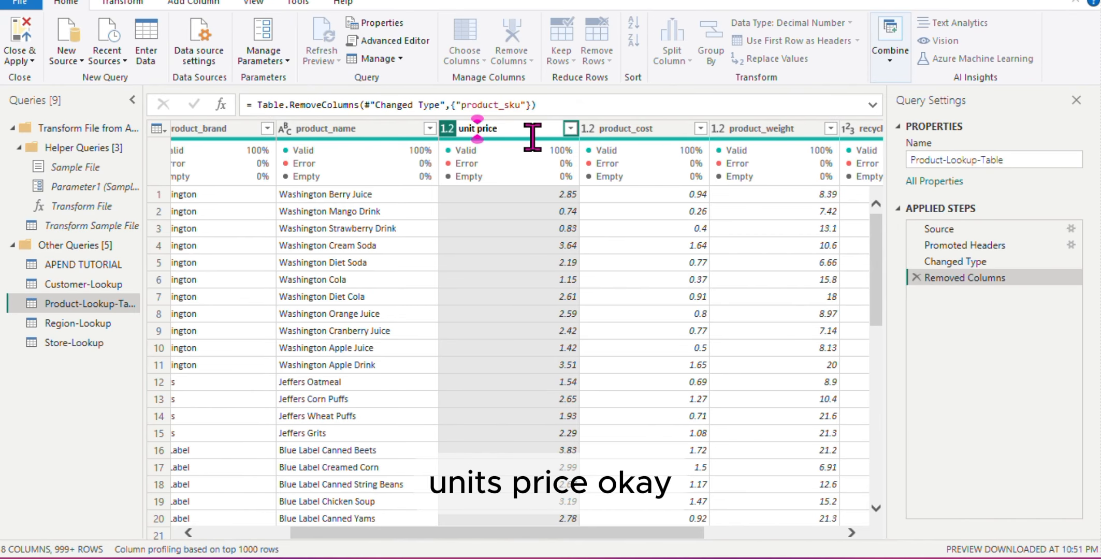
type("it")
key("Return")
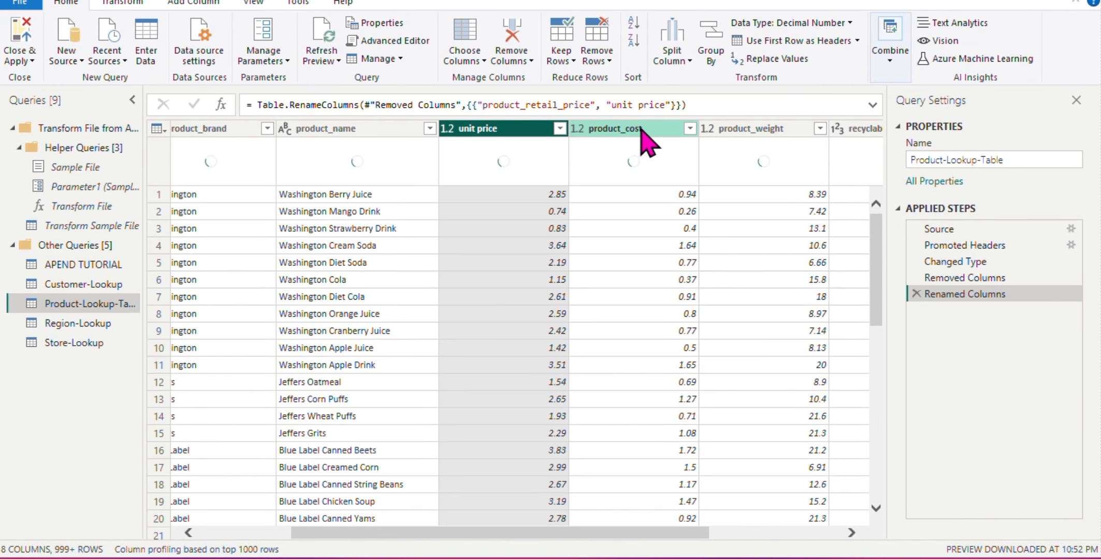
Rename the product_cost column of the Product-Lookup-Table query to cost price.
double_click(654, 129)
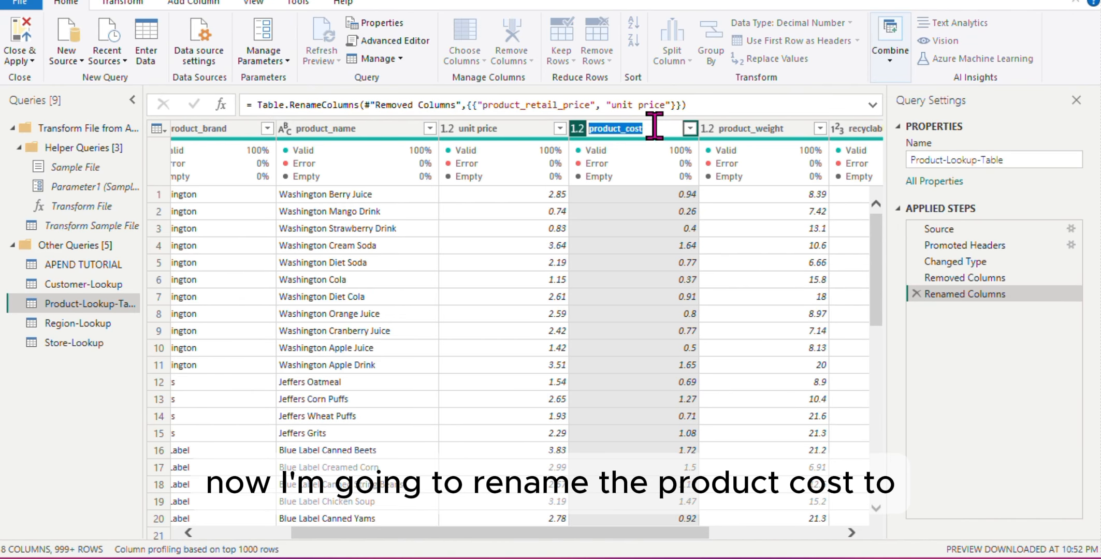
left_click(626, 128)
key("BackSpace")
key("BackSpace")
key("BackSpace")
key("BackSpace")
key("BackSpace")
key("BackSpace")
key("BackSpace")
key("BackSpace")
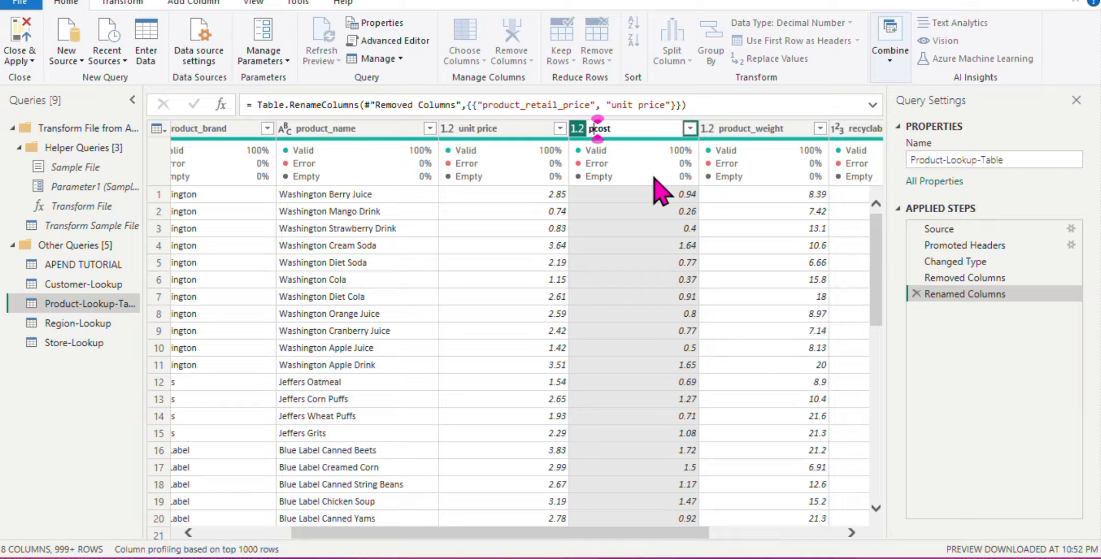
left_click(625, 129)
type("pr")
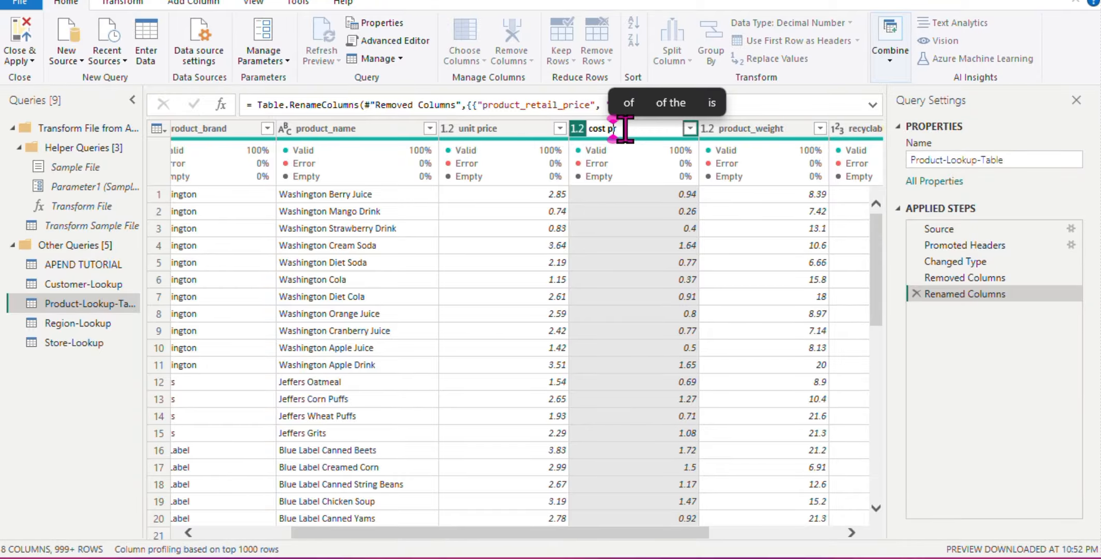
type("ice")
key("Return")
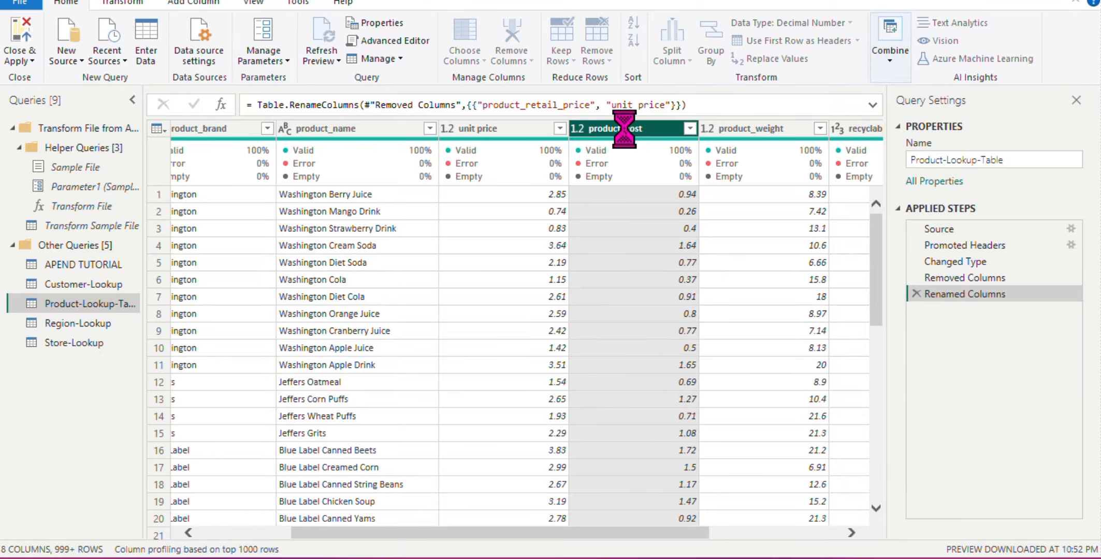
Remove the product_weight, recyclable and low_fat columns from the Product-Lookup-Table query.
scroll(782, 309, "right", 5)
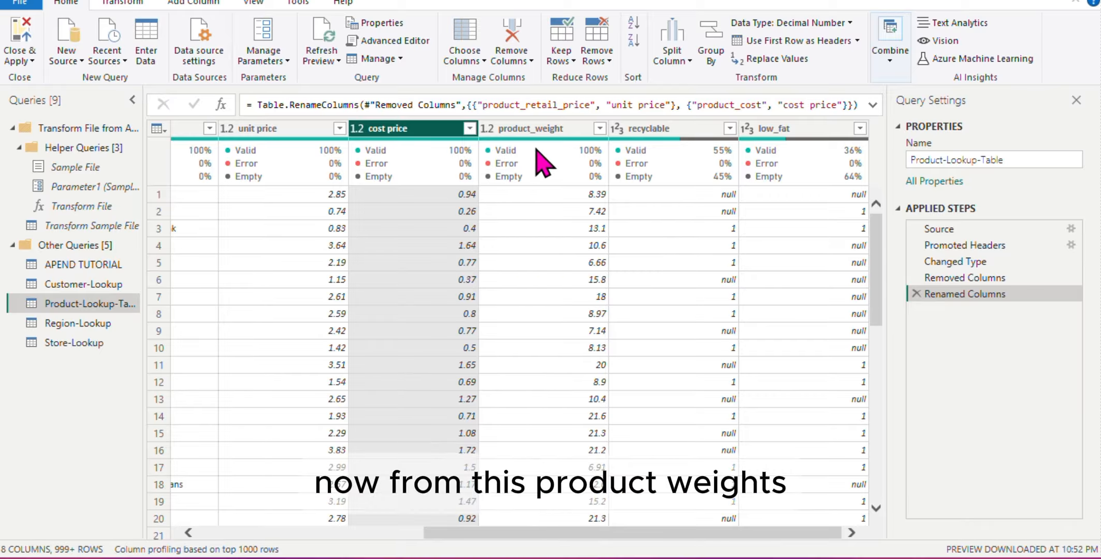
left_click(560, 131)
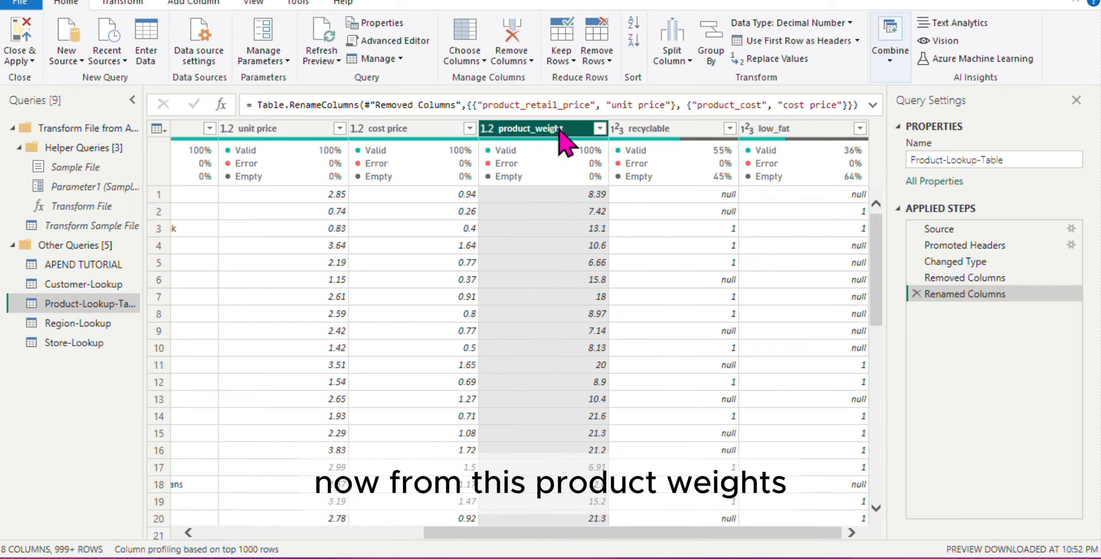
left_click(655, 134, "ctrl")
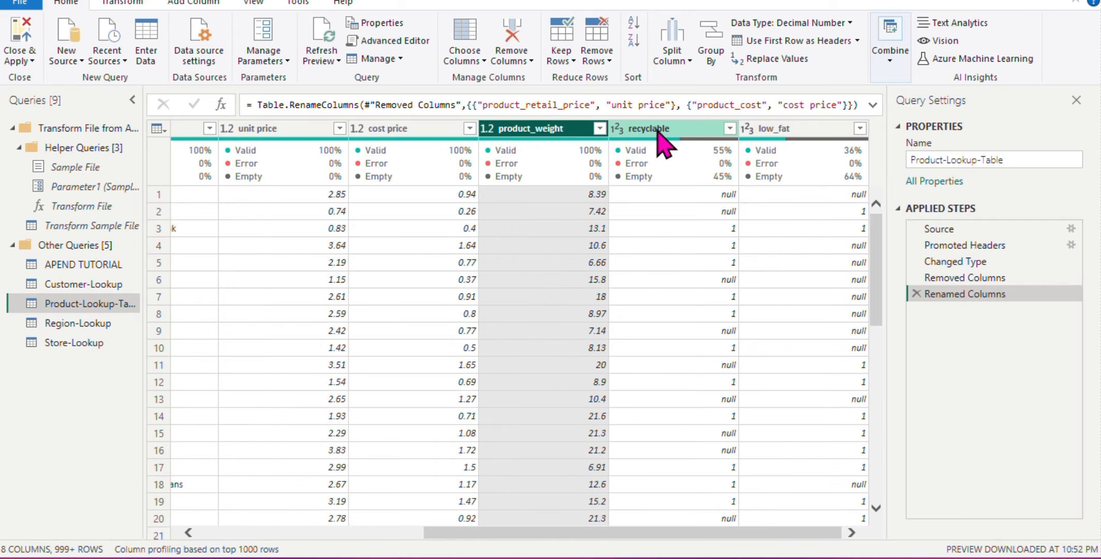
left_click(798, 134, "ctrl")
right_click(803, 139)
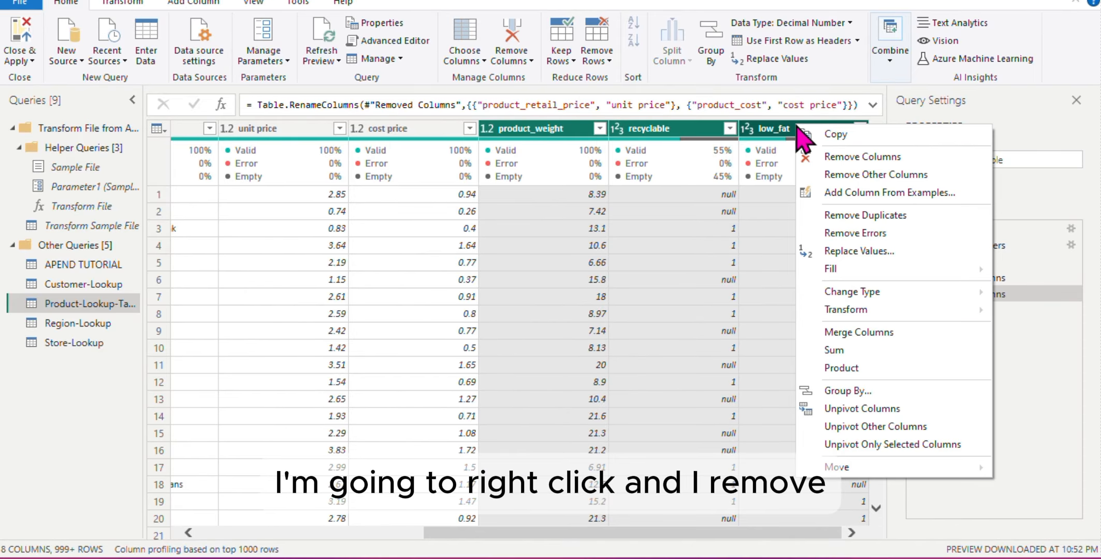
left_click(815, 157)
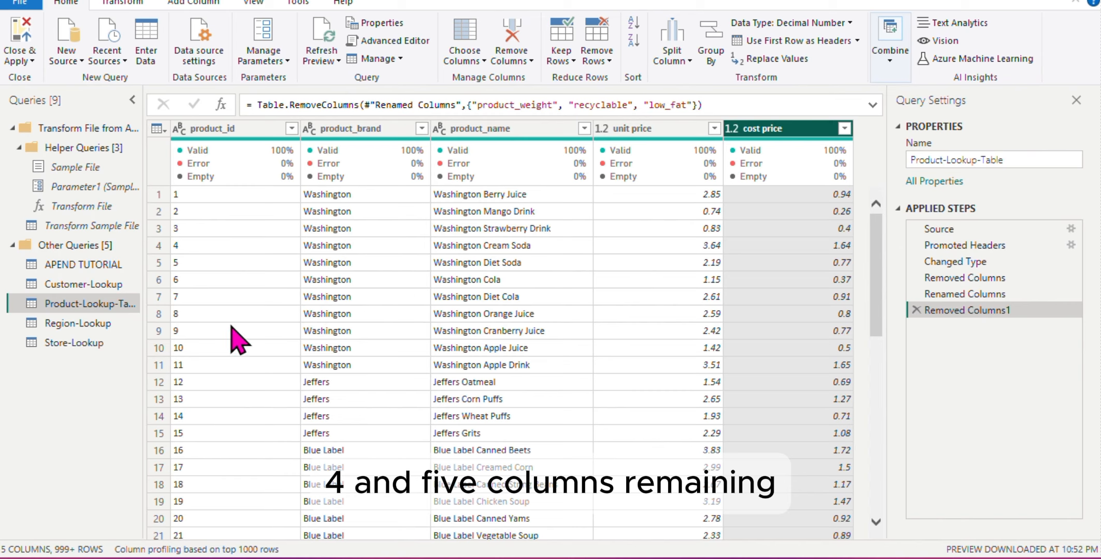
Change the region_id column of the Region-Lookup query to the Text data type, replacing the current type conversion.
left_click(76, 325)
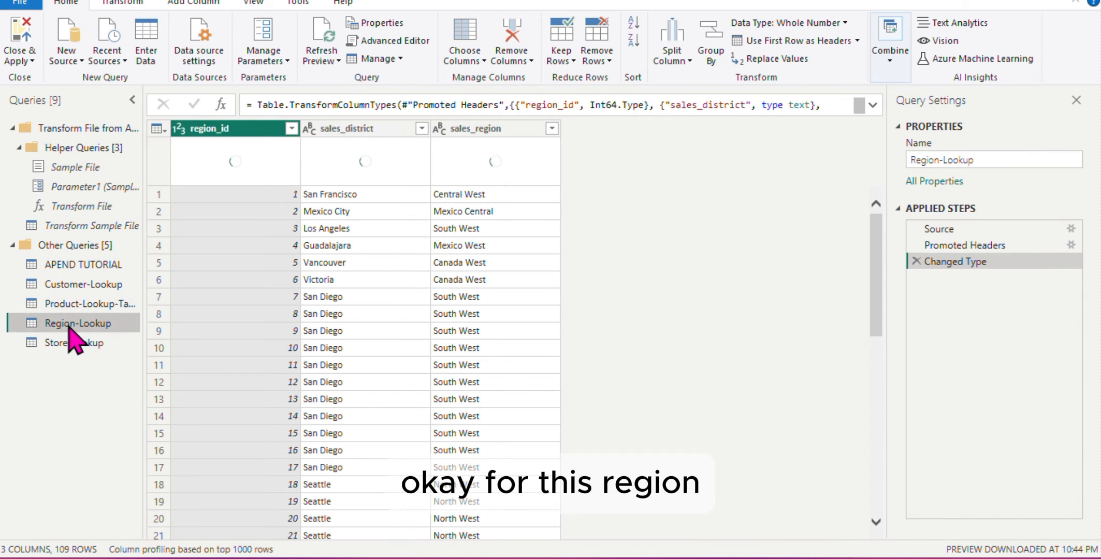
left_click(179, 129)
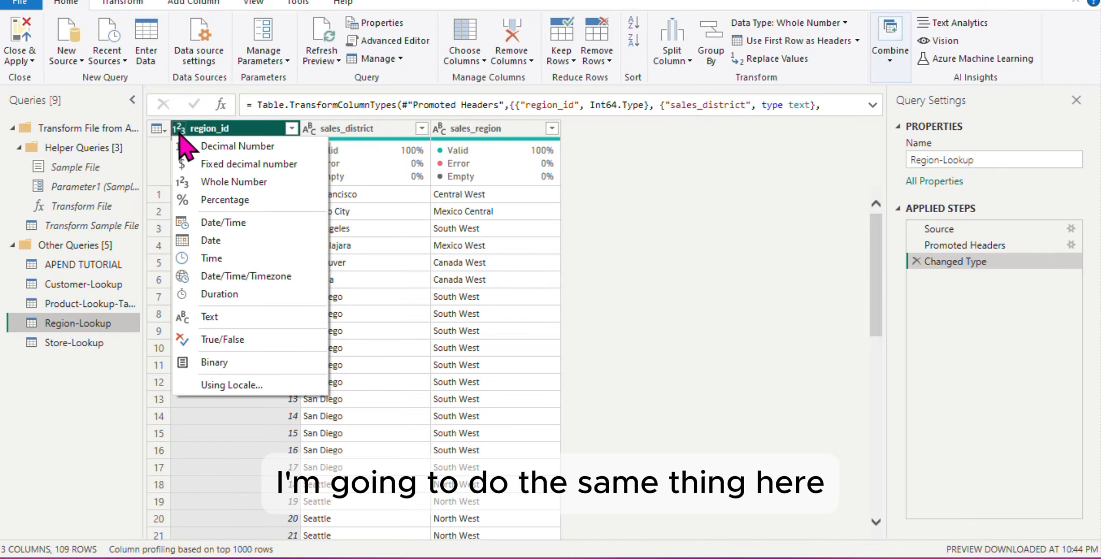
left_click(231, 316)
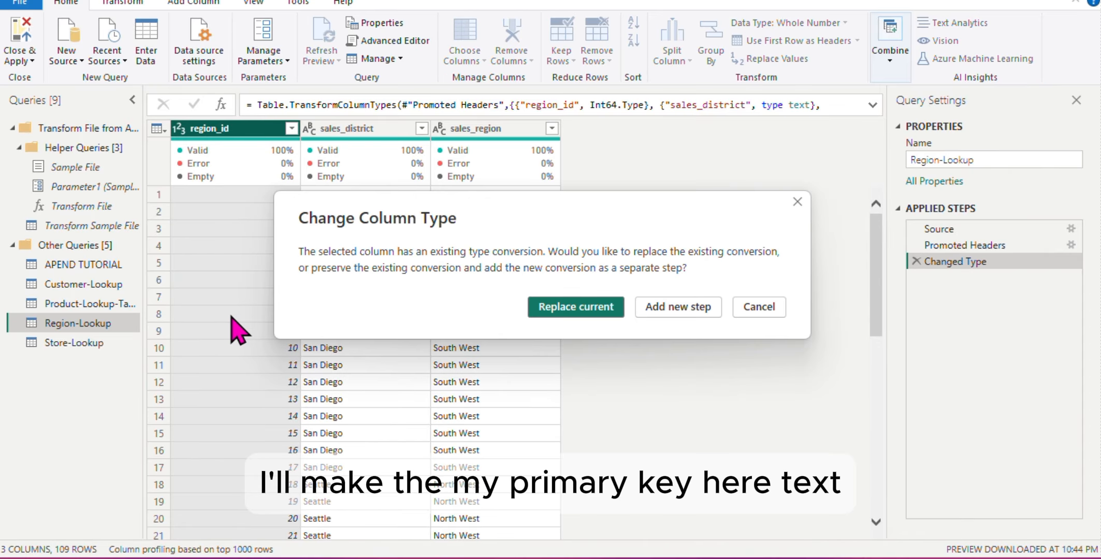
left_click(590, 310)
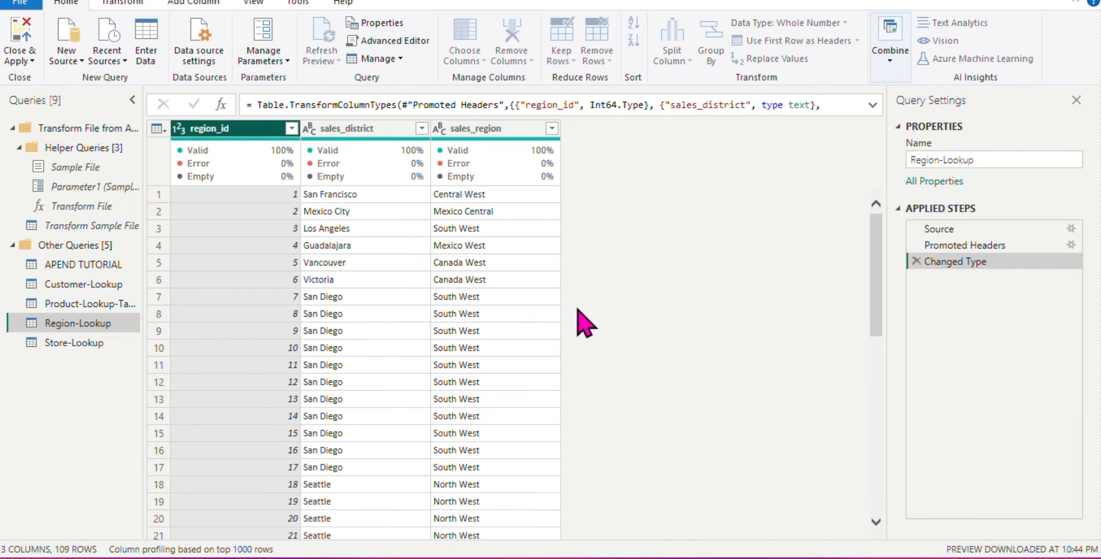
Remove the sales_district column from the Region-Lookup query.
left_click(374, 131)
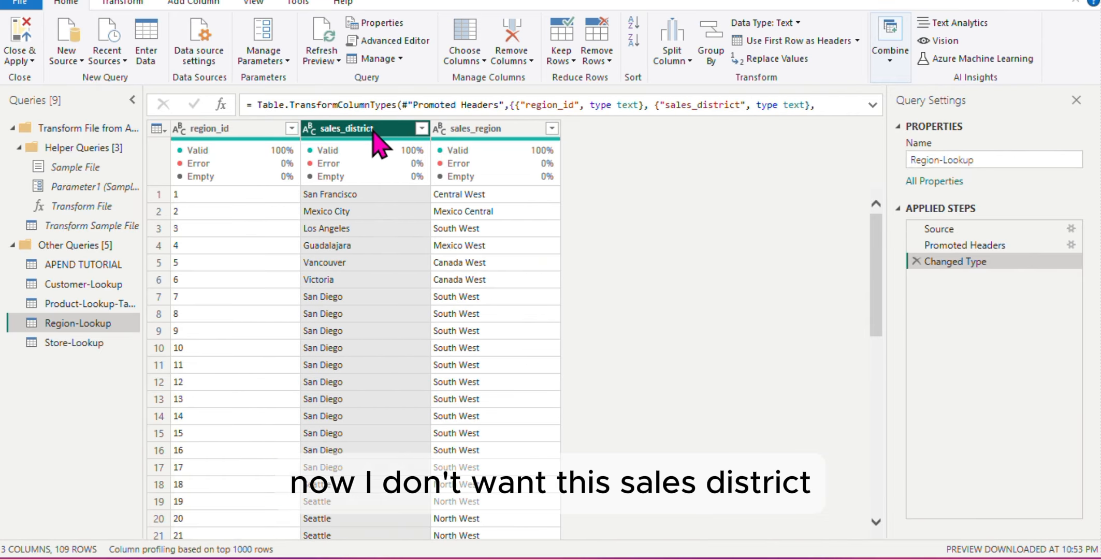
right_click(374, 132)
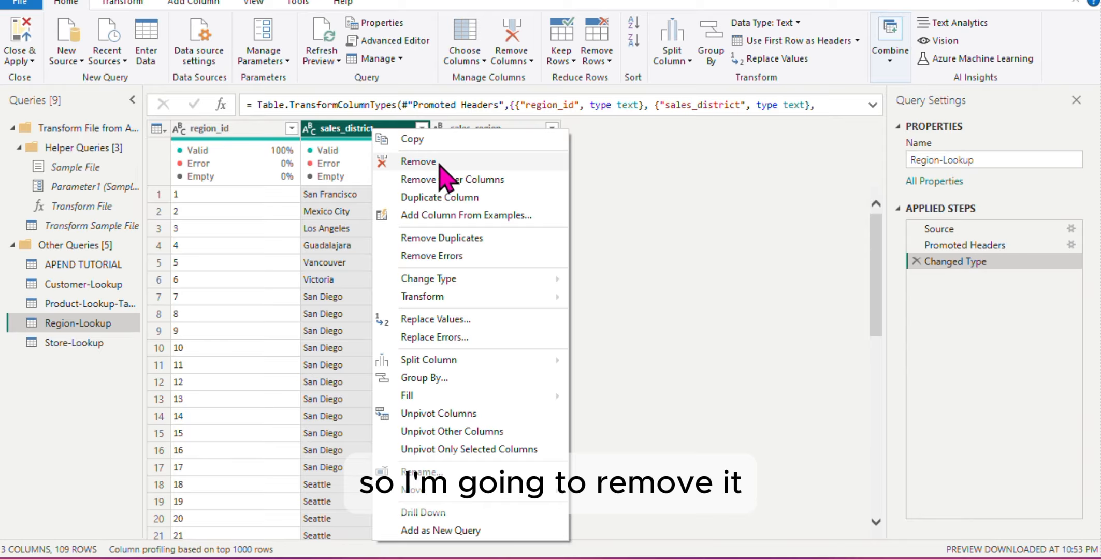
left_click(419, 161)
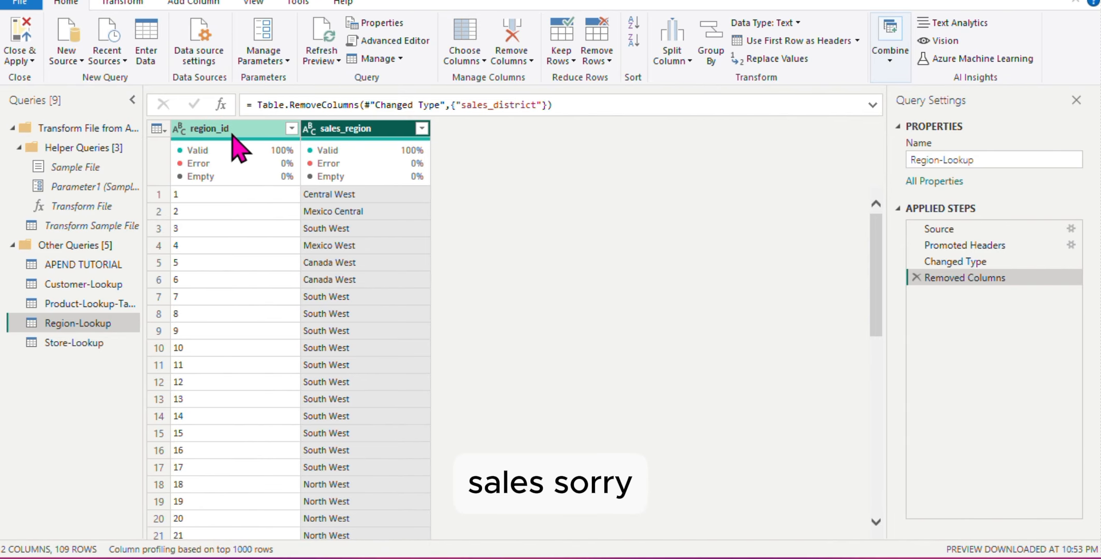
Trim the text in the sales_region column of the Region-Lookup query.
right_click(346, 134)
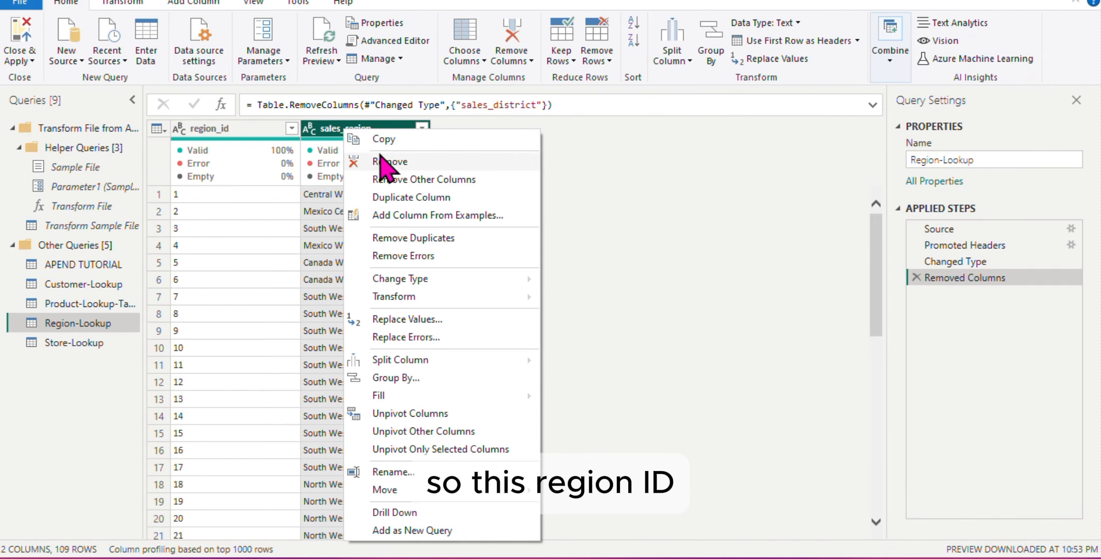
mouse_move(416, 300)
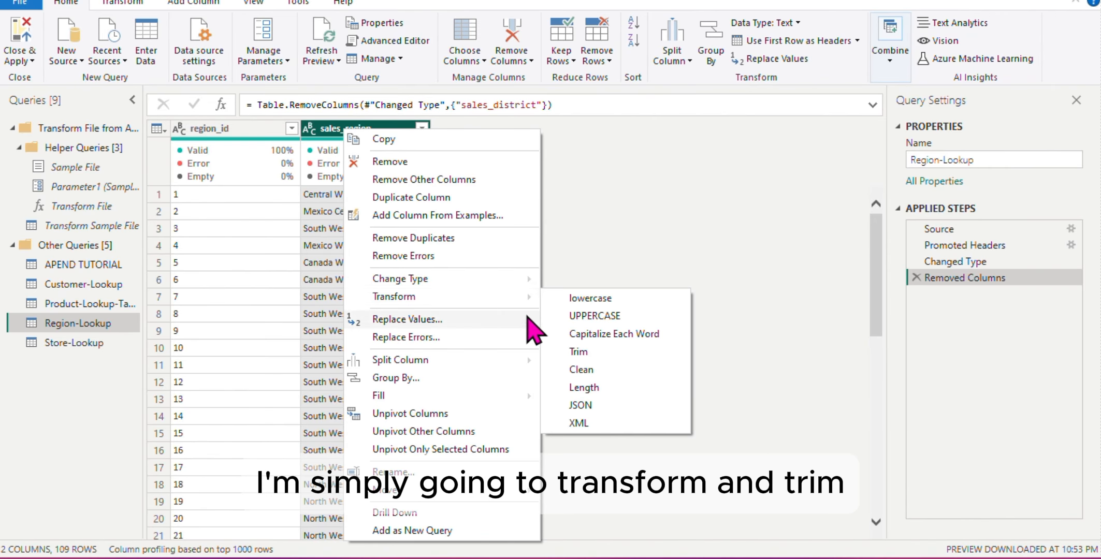
left_click(578, 352)
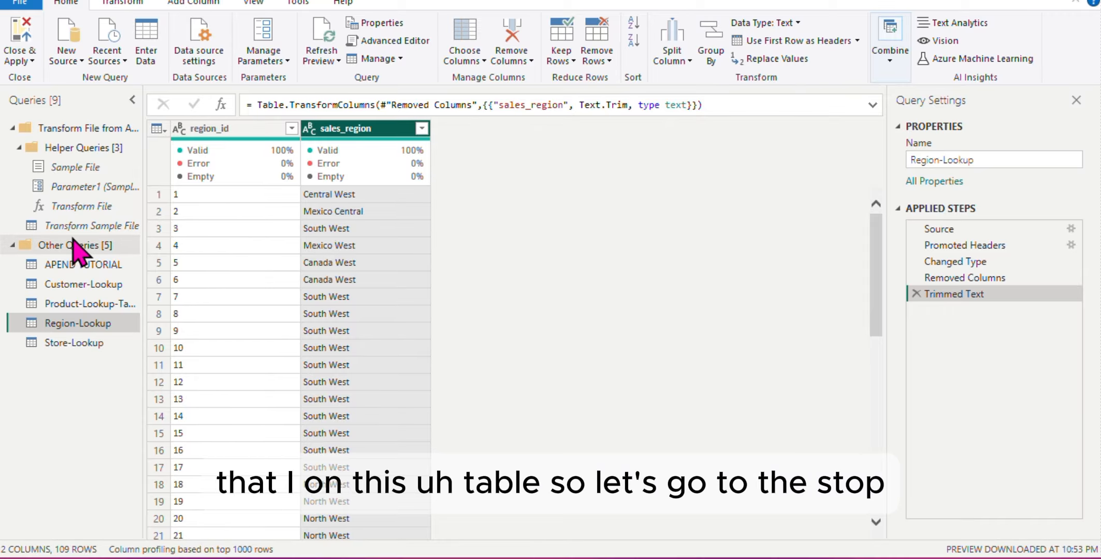
Examine the Store-Lookup query from its first to its last row for blank rows, misplaced headers and summary rows.
left_click(77, 344)
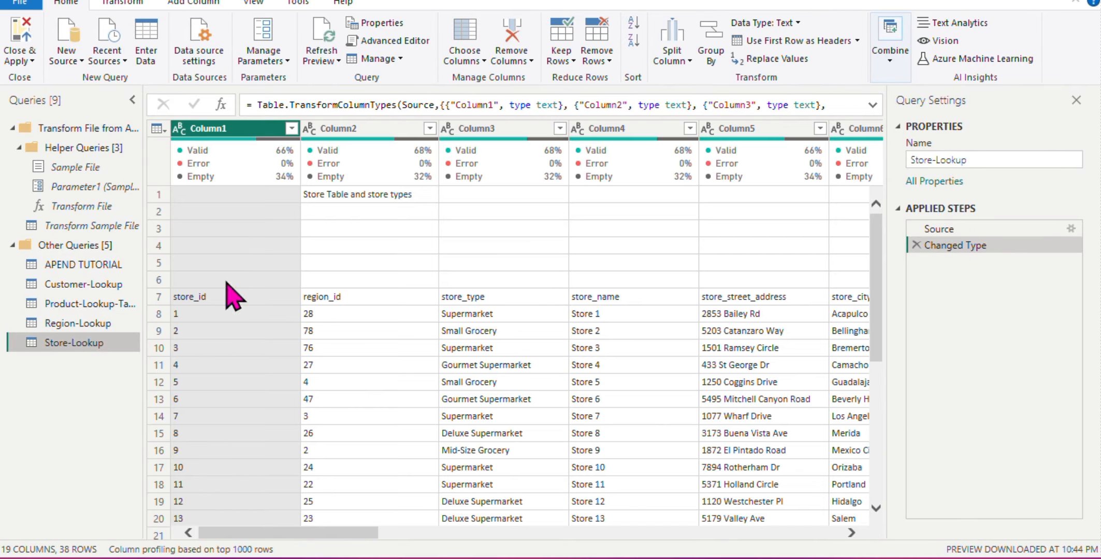
scroll(380, 274, "down", 3)
scroll(385, 282, "down", 5)
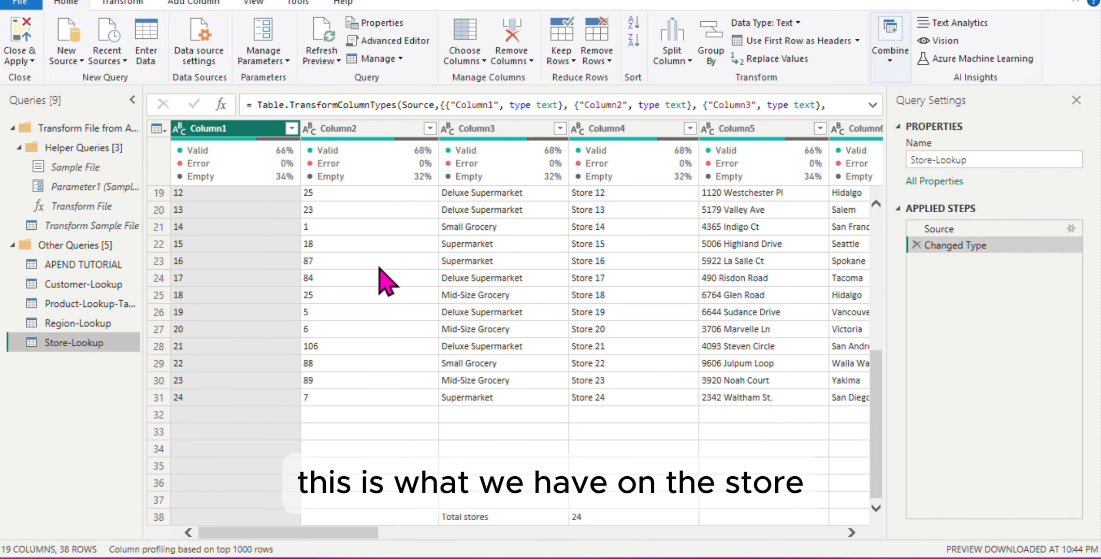
scroll(386, 283, "up", 6)
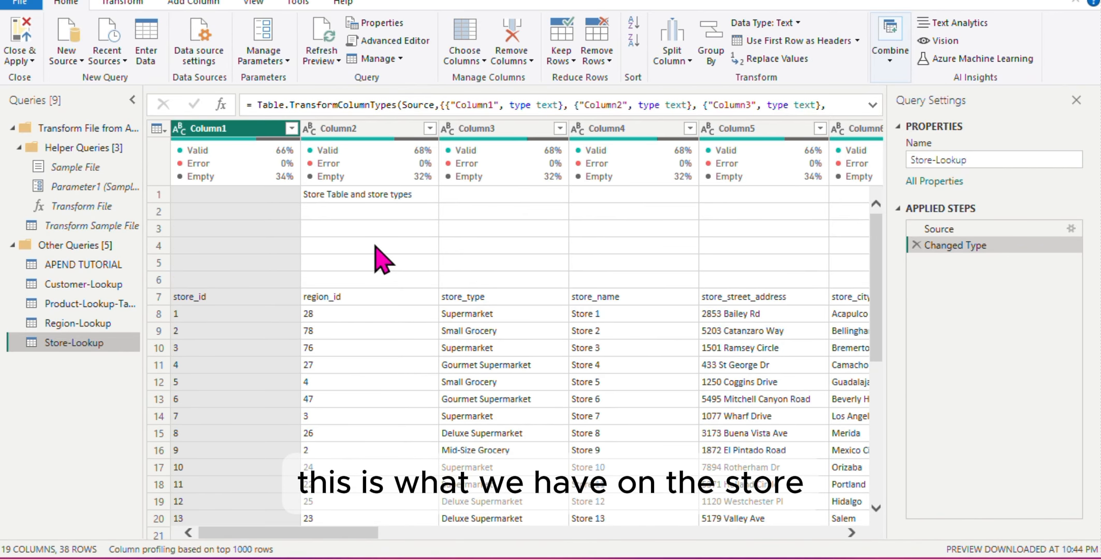
scroll(386, 285, "down", 6)
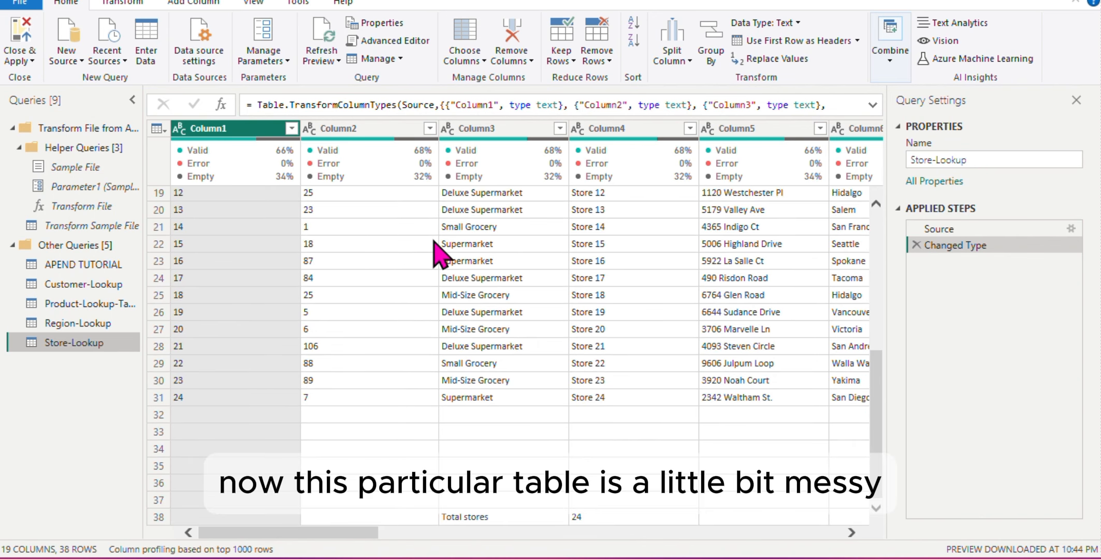
scroll(437, 253, "up", 6)
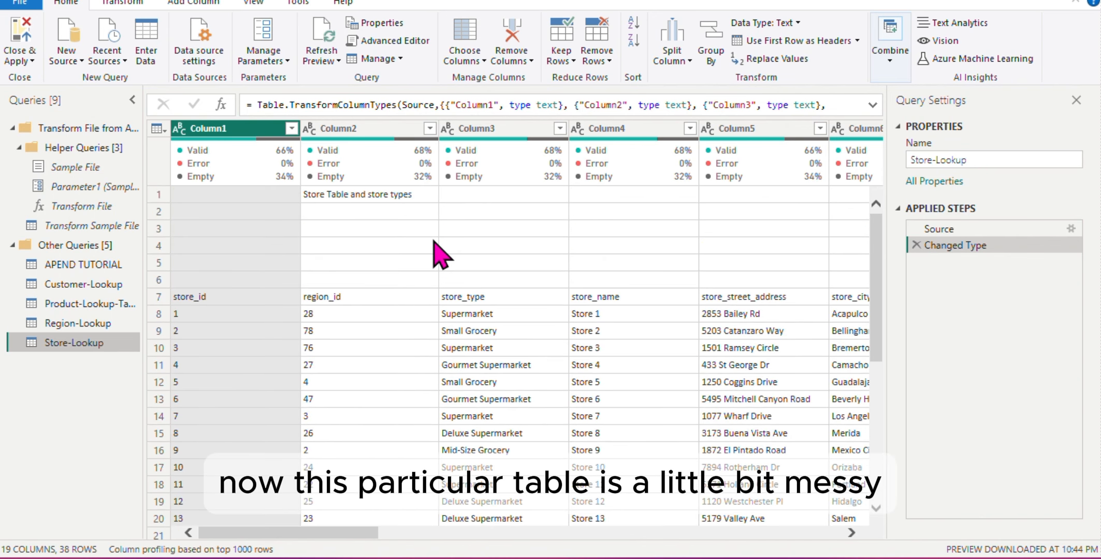
scroll(438, 251, "down", 6)
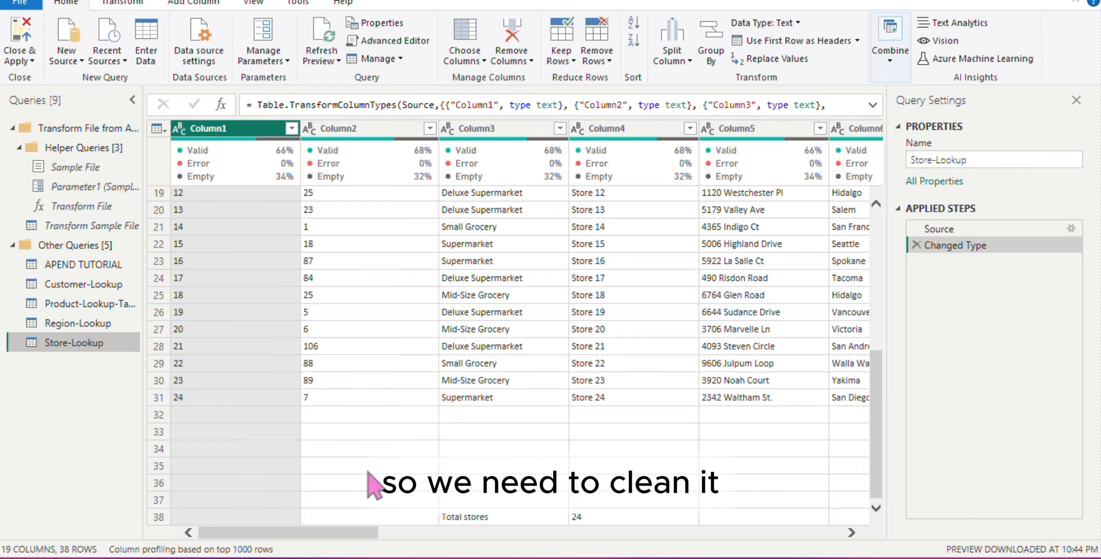
scroll(432, 313, "up", 6)
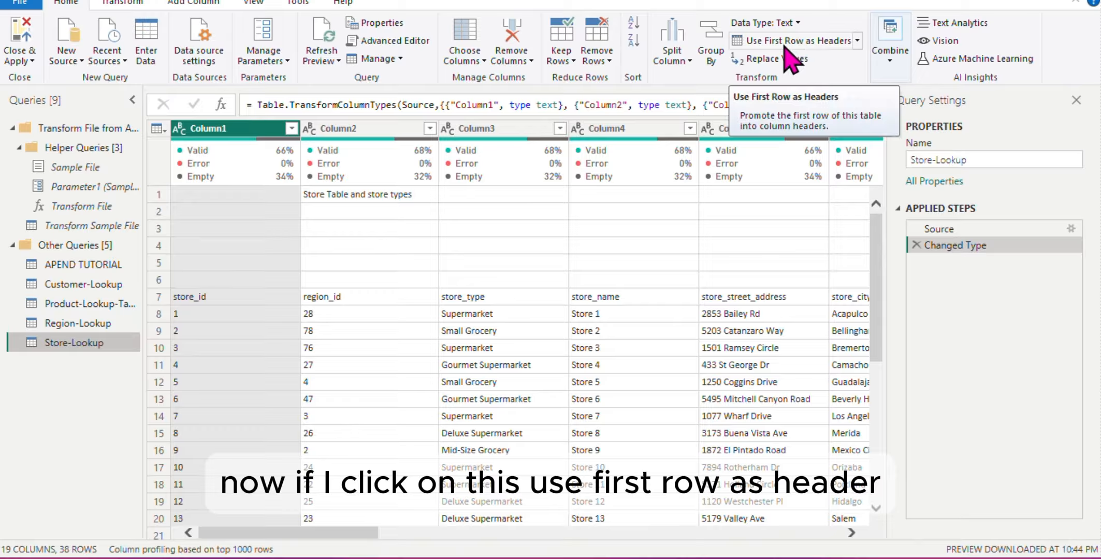
Promote the first row to headers seven times in the Store-Lookup query, until the store_id row becomes the column headers.
left_click(798, 40)
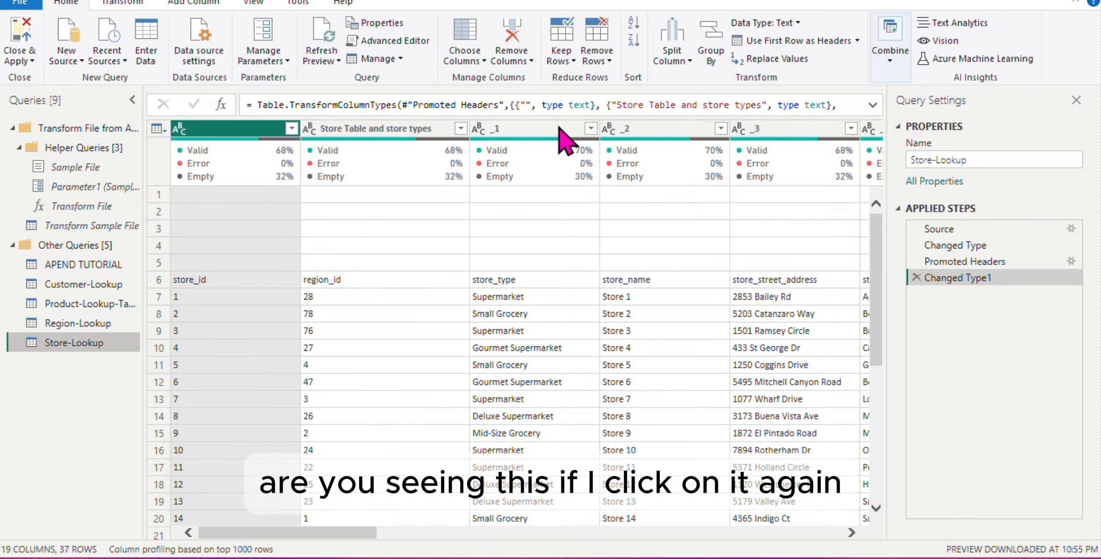
left_click(808, 41)
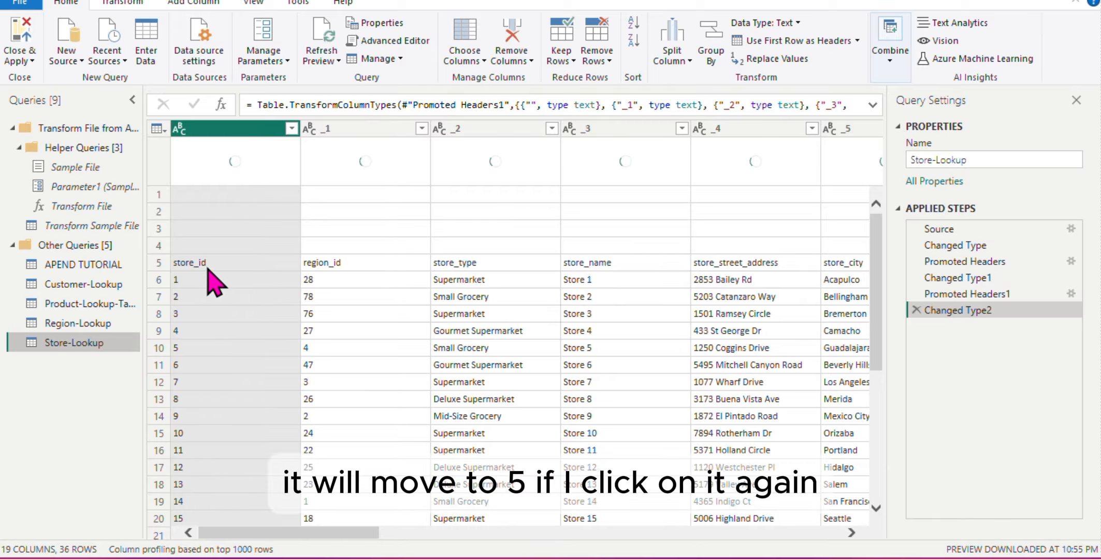
left_click(814, 43)
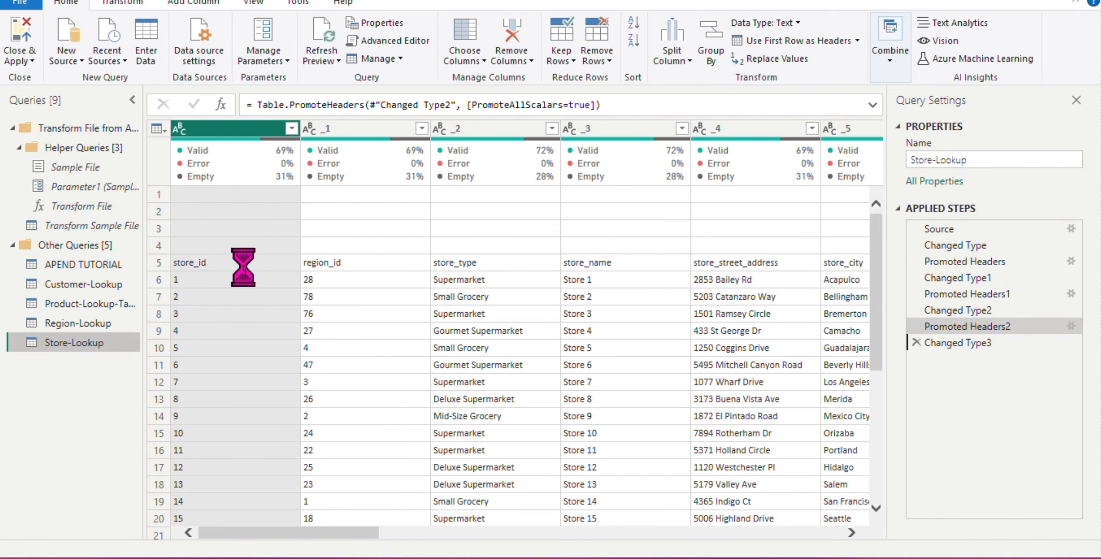
left_click(802, 41)
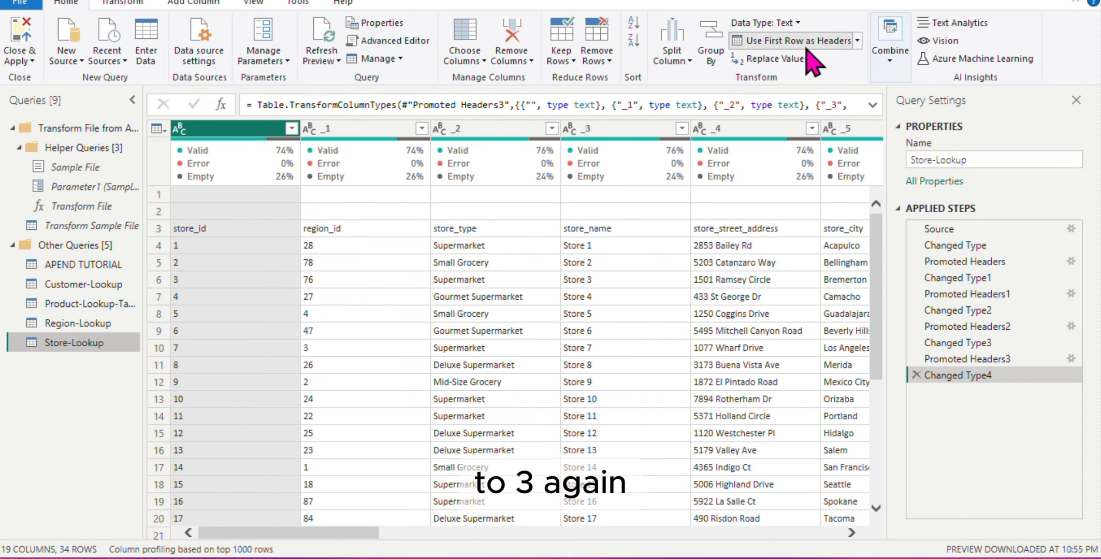
left_click(807, 50)
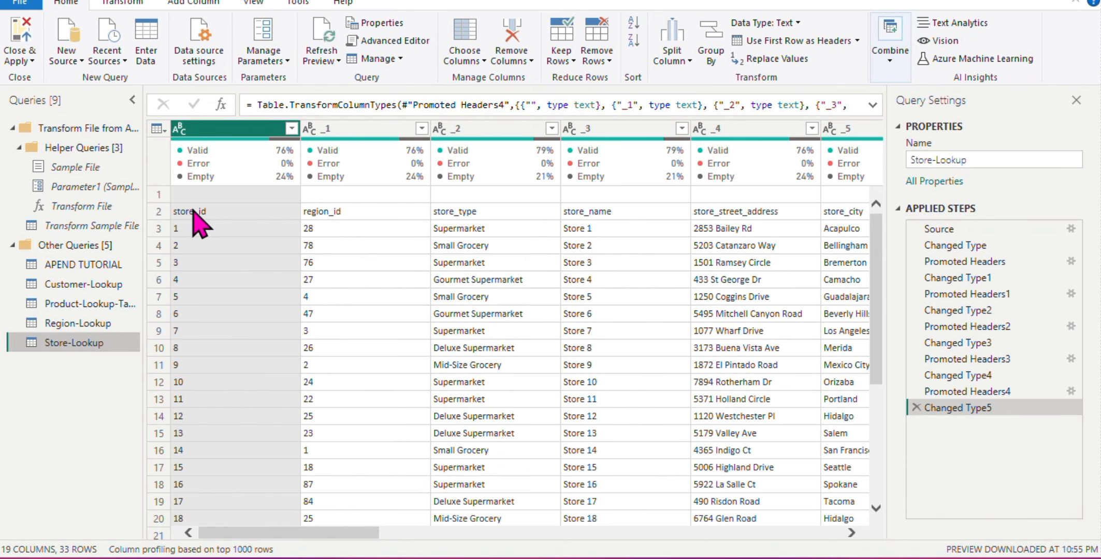
left_click(767, 42)
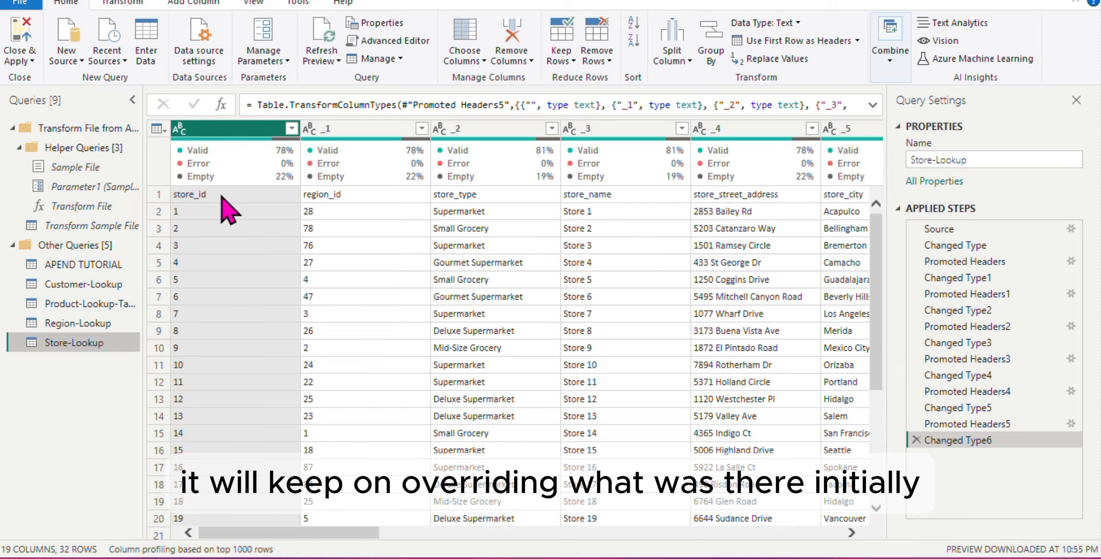
left_click(799, 42)
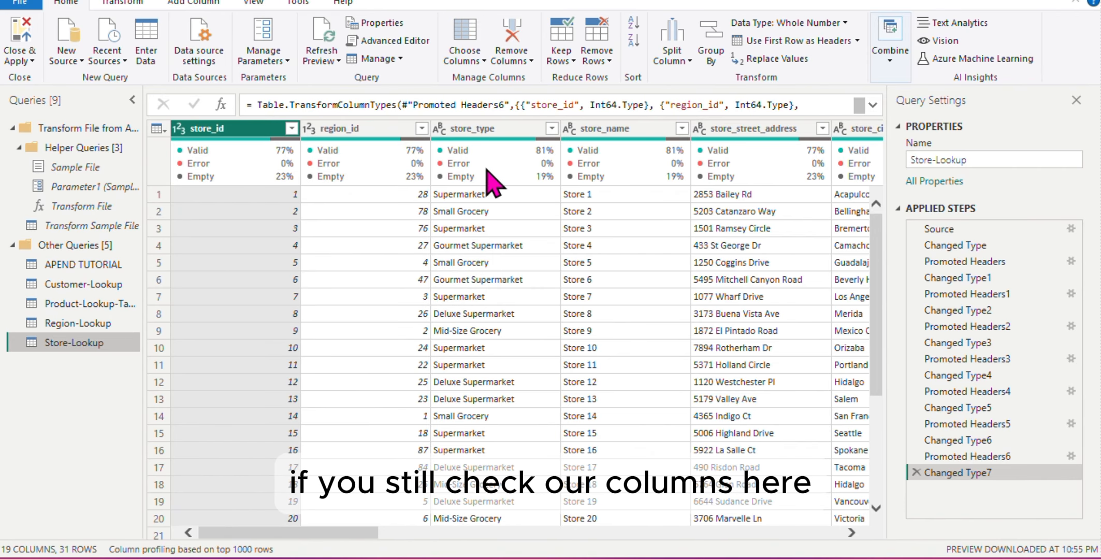
Examine the Store-Lookup column quality percentages, the null rows behind them, and the Column quality display option.
mouse_move(266, 171)
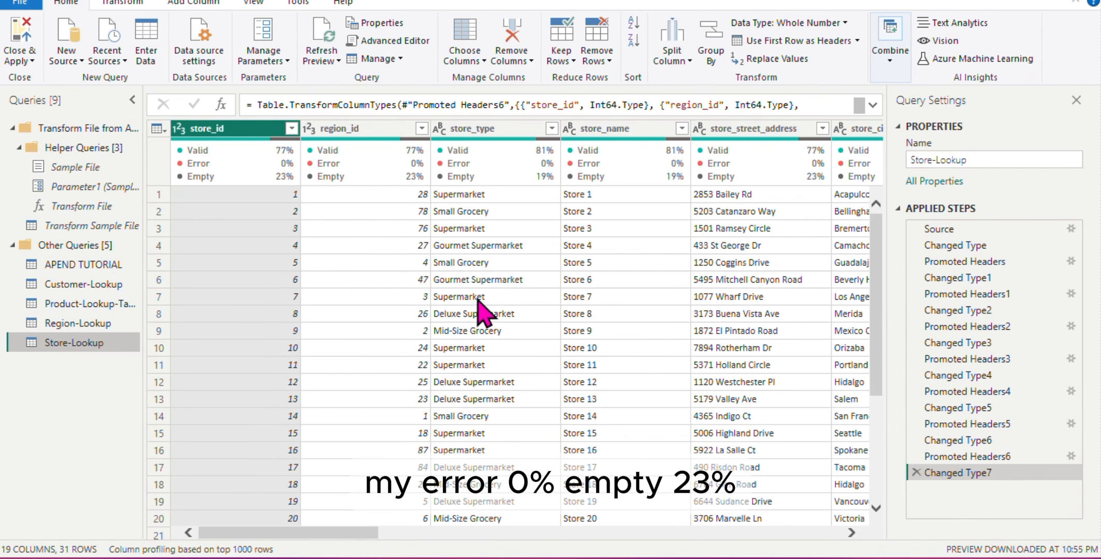
scroll(481, 311, "down", 4)
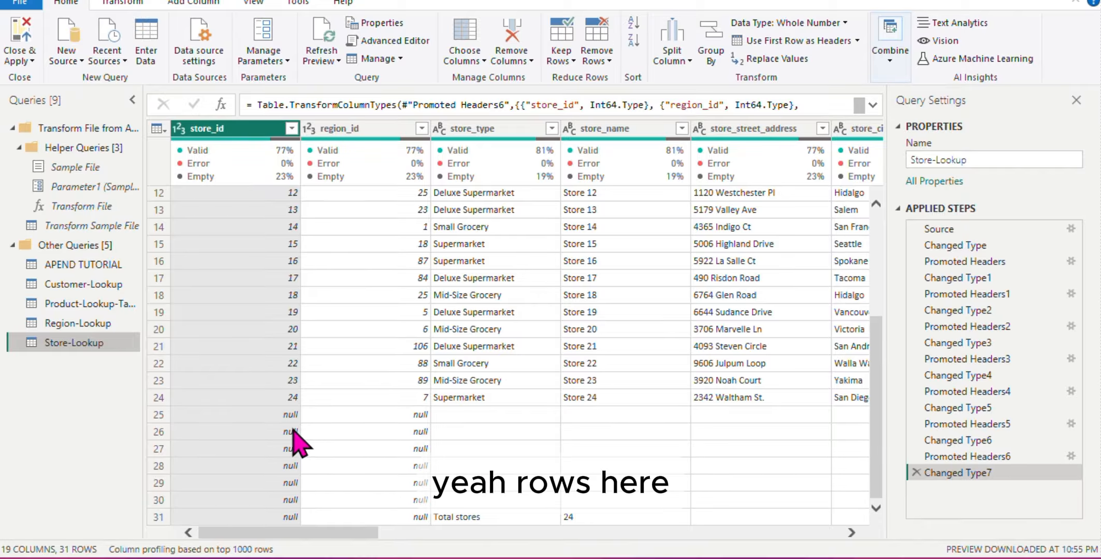
scroll(322, 454, "up", 4)
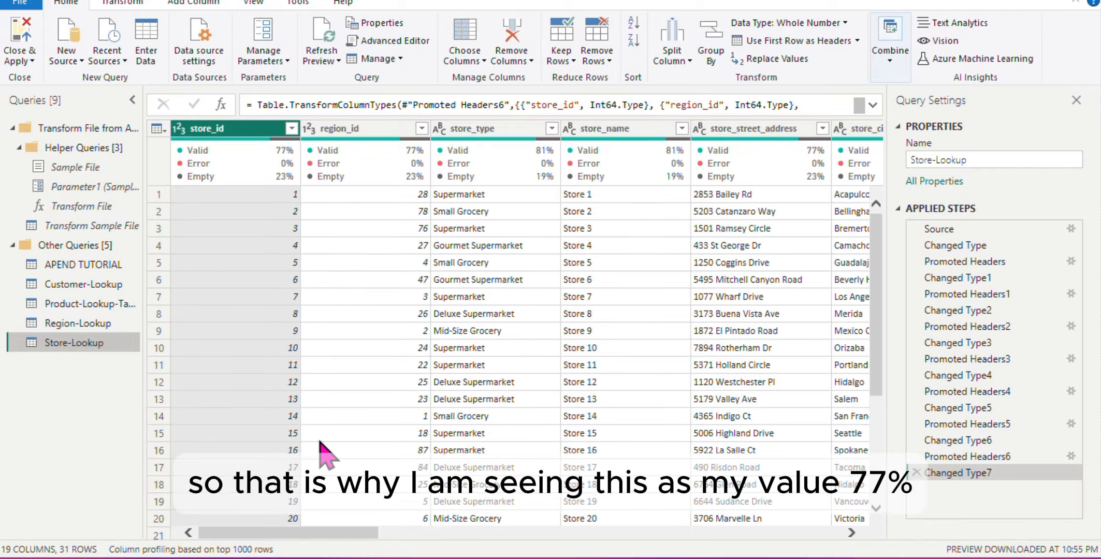
mouse_move(219, 161)
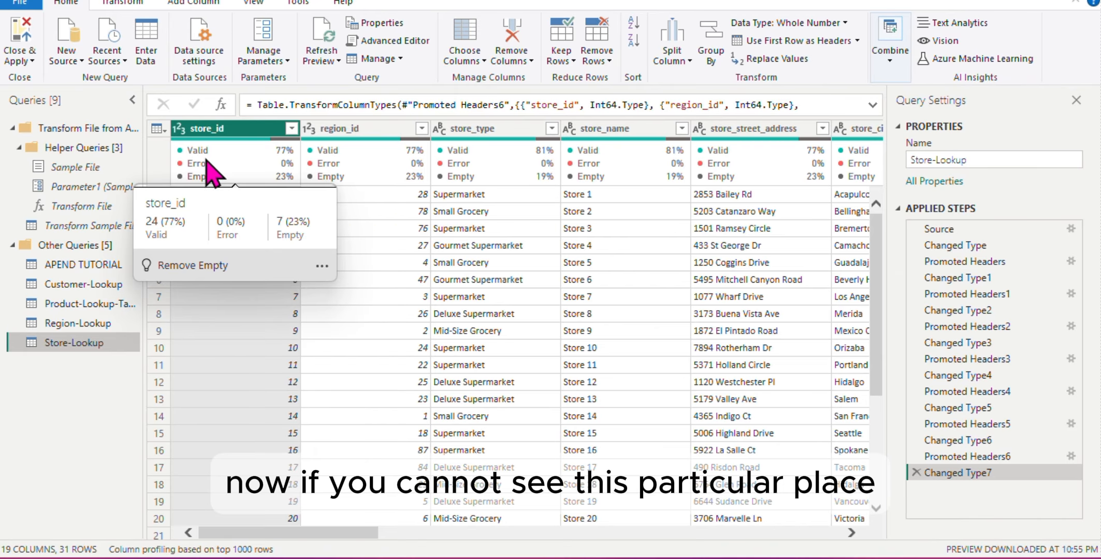
left_click(254, 3)
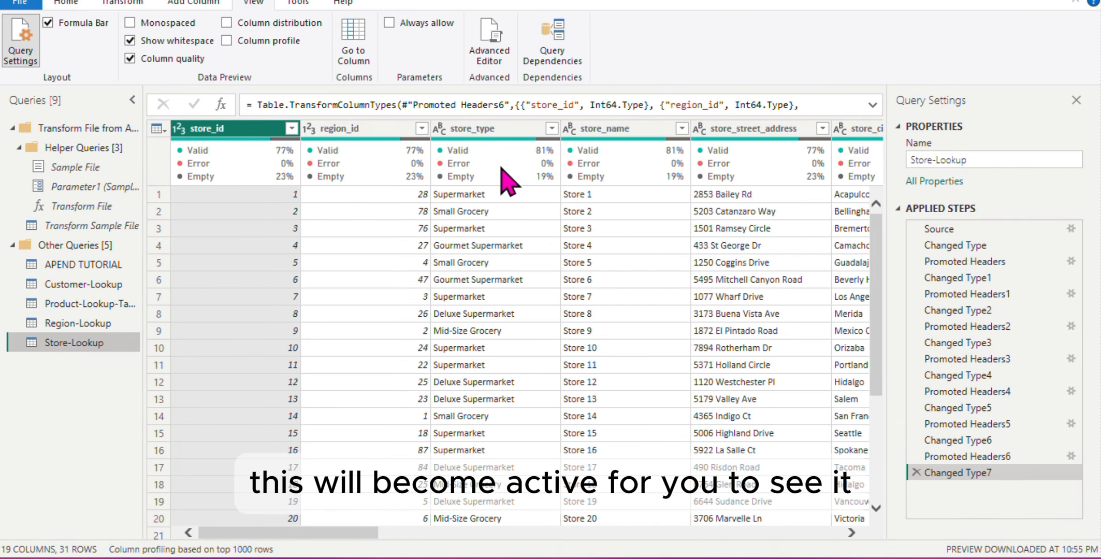
mouse_move(469, 175)
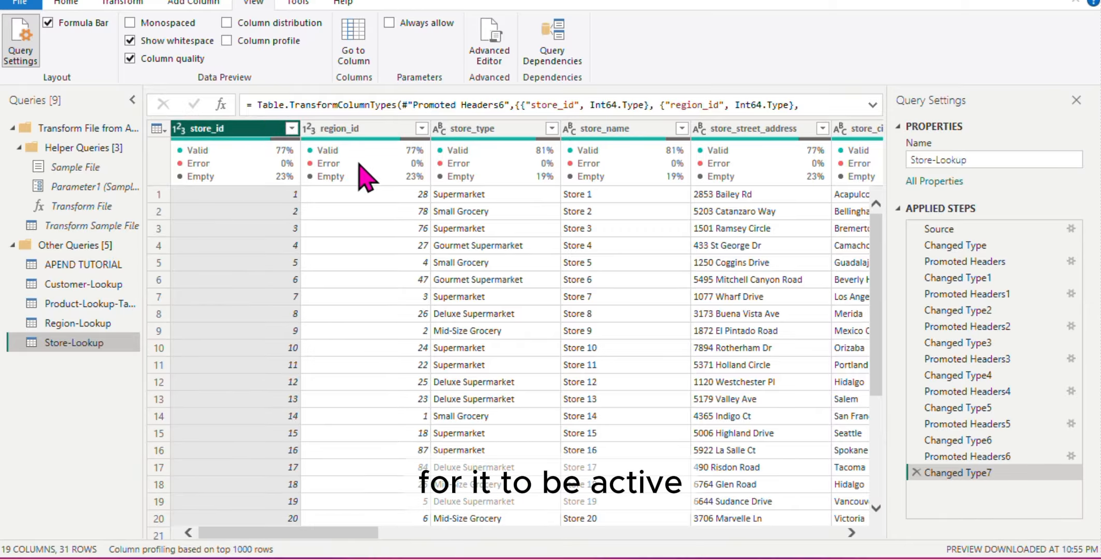
left_click(71, 4)
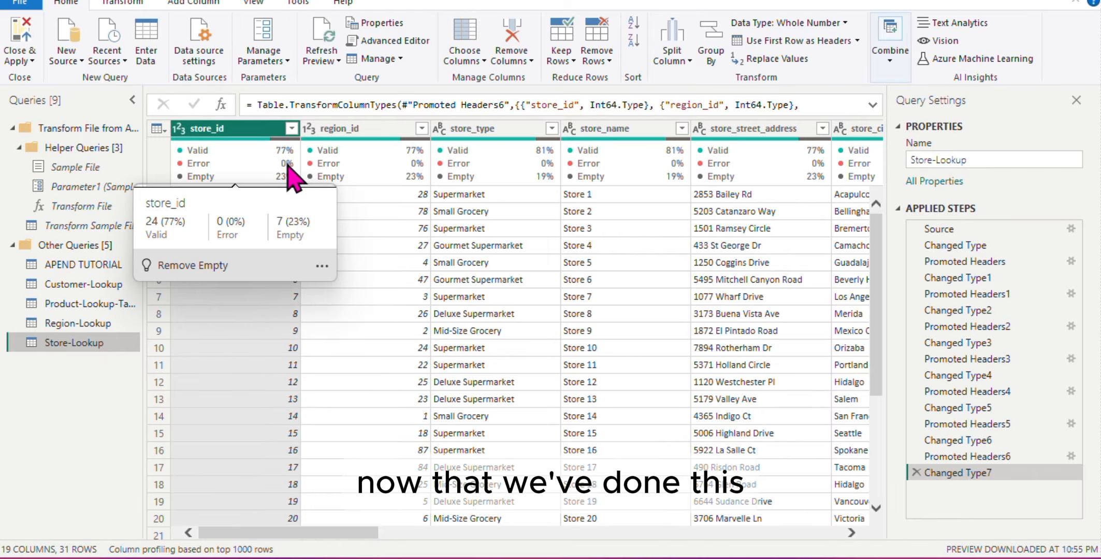
Filter the store_id column of the Store-Lookup query to exclude null values.
scroll(445, 315, "down", 4)
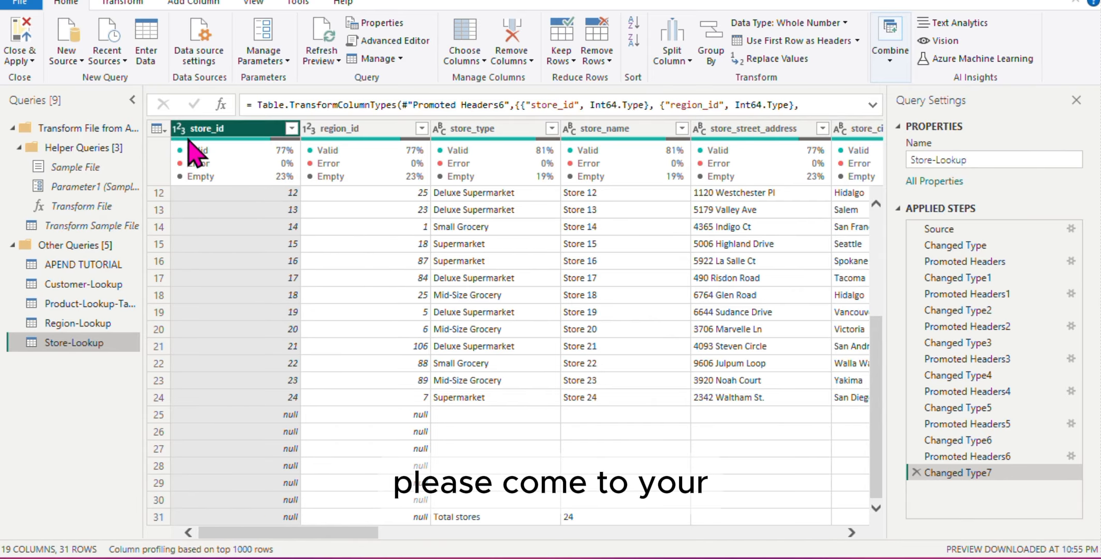
left_click(291, 129)
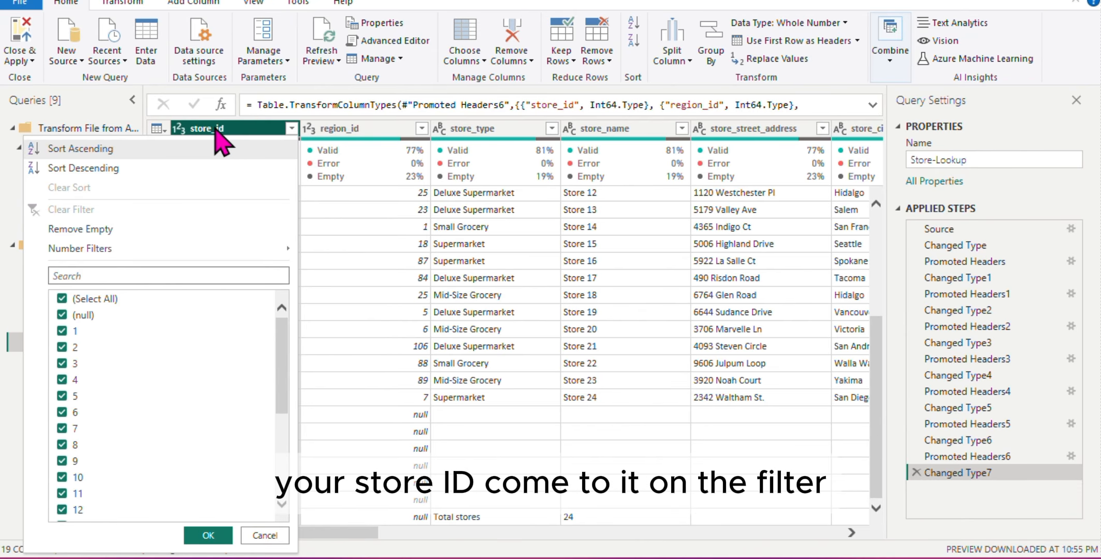
left_click(292, 130)
left_click(291, 129)
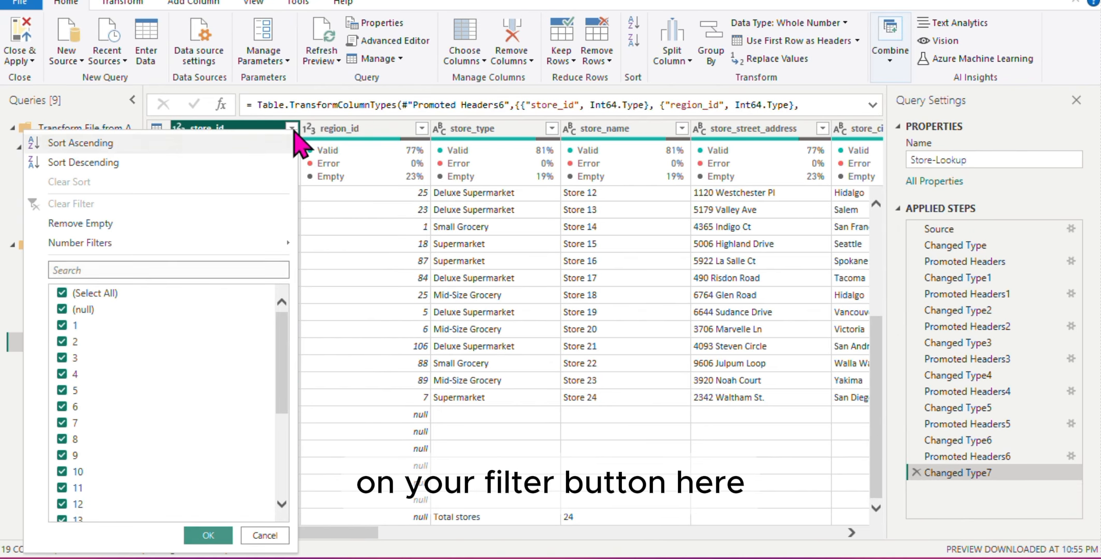
left_click(62, 310)
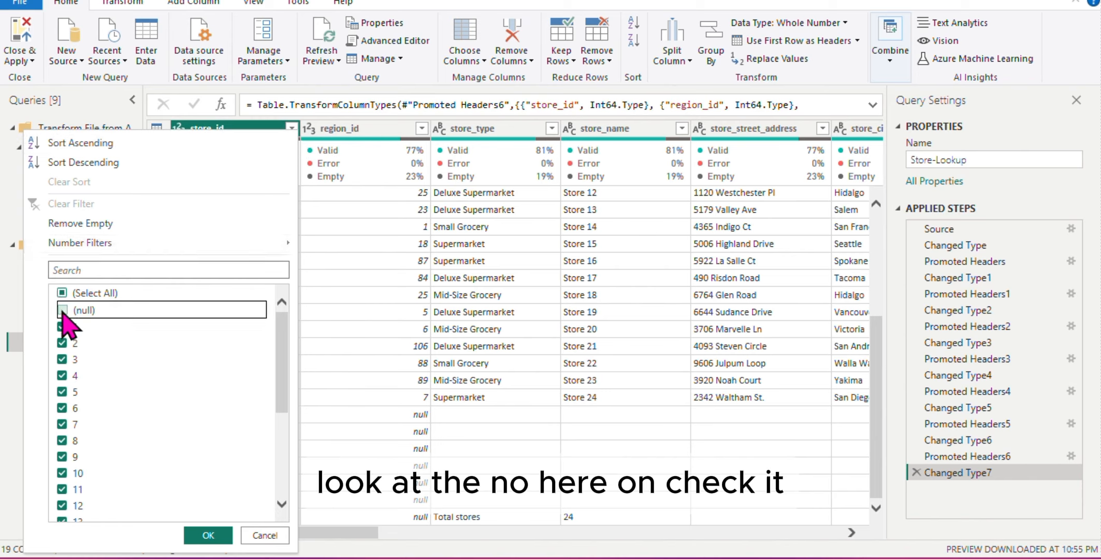
scroll(147, 386, "down", 4)
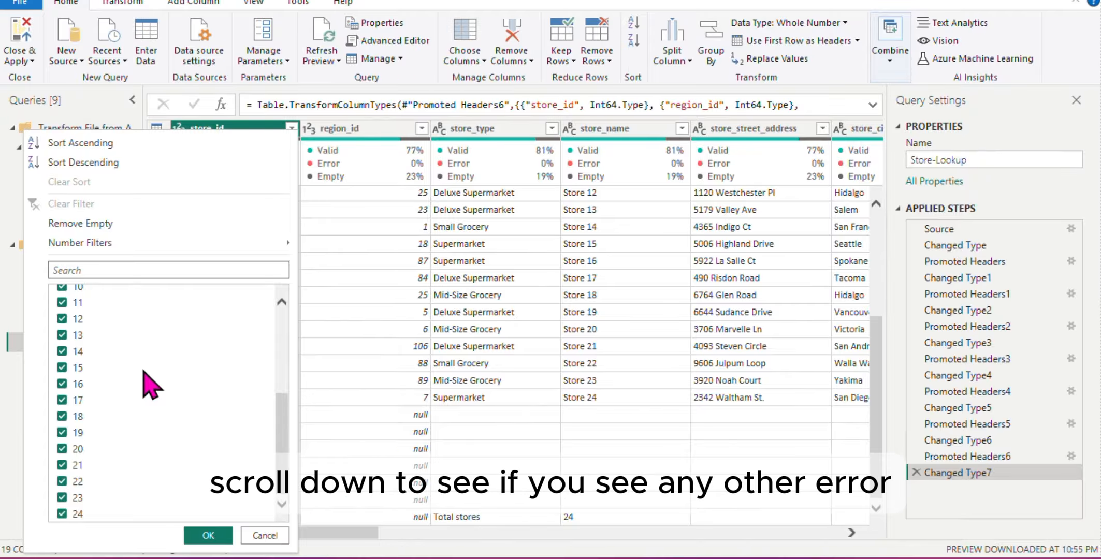
scroll(149, 383, "up", 5)
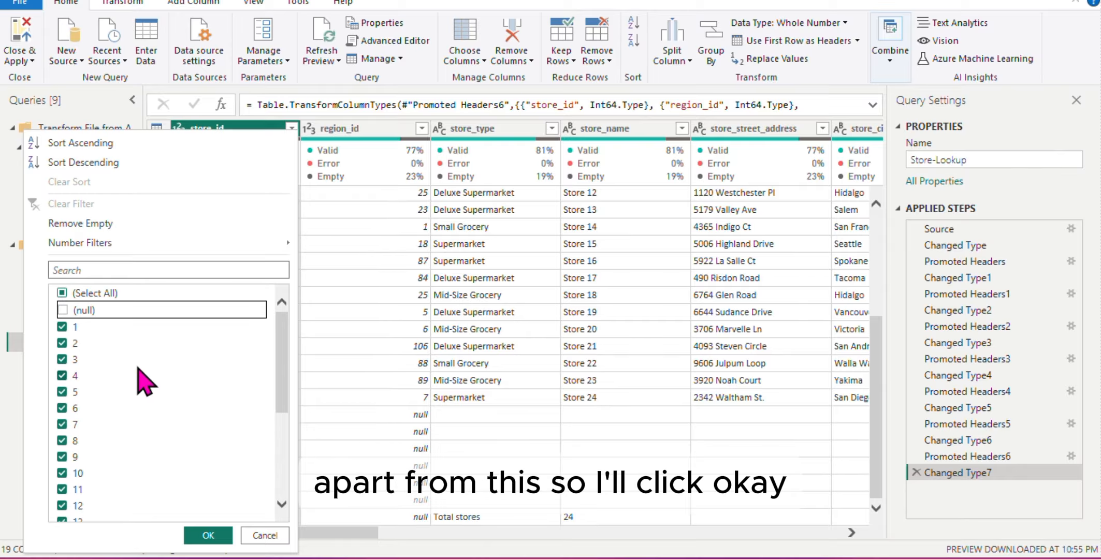
left_click(209, 535)
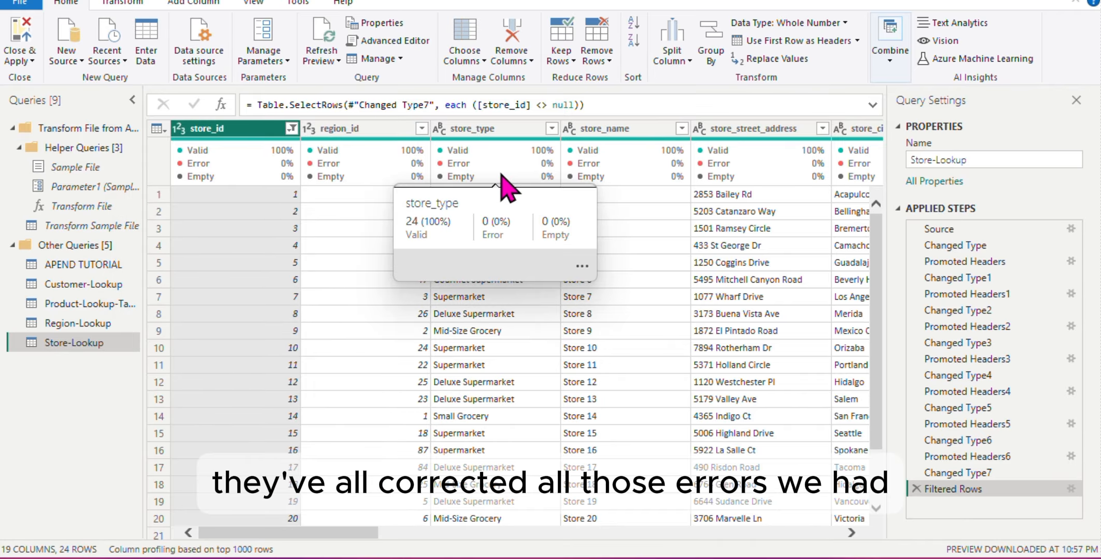
Change the store_id and region_id columns of the Store-Lookup query to the Text data type.
scroll(777, 277, "right", 2)
scroll(777, 277, "right", 15)
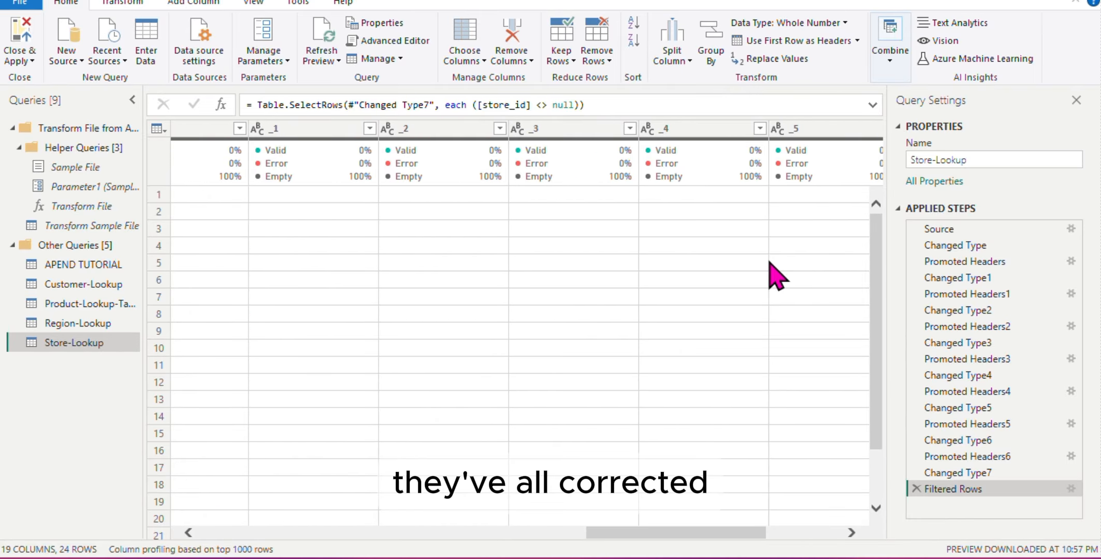
scroll(775, 277, "left", 17)
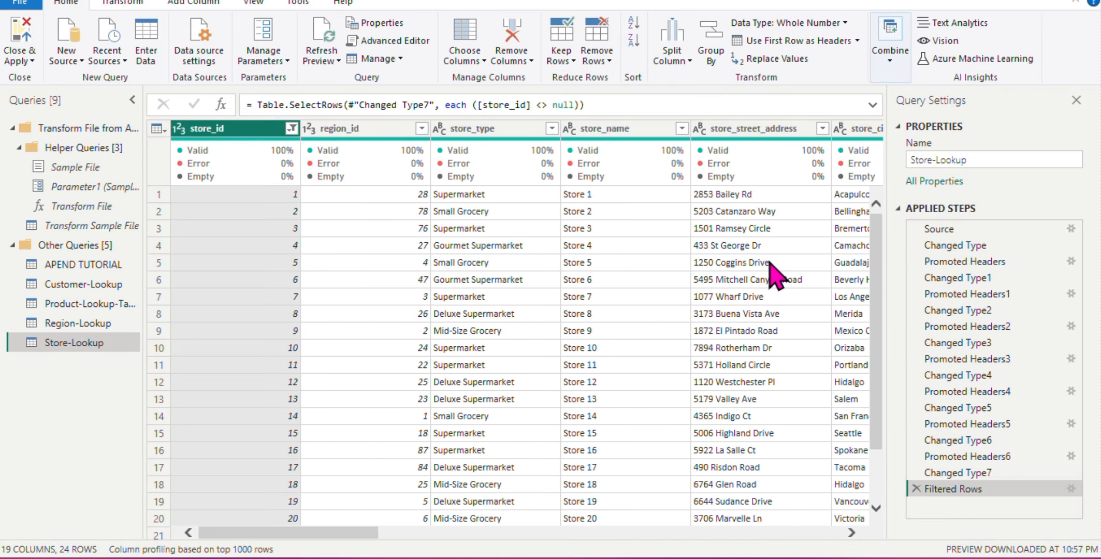
scroll(775, 274, "right", 5)
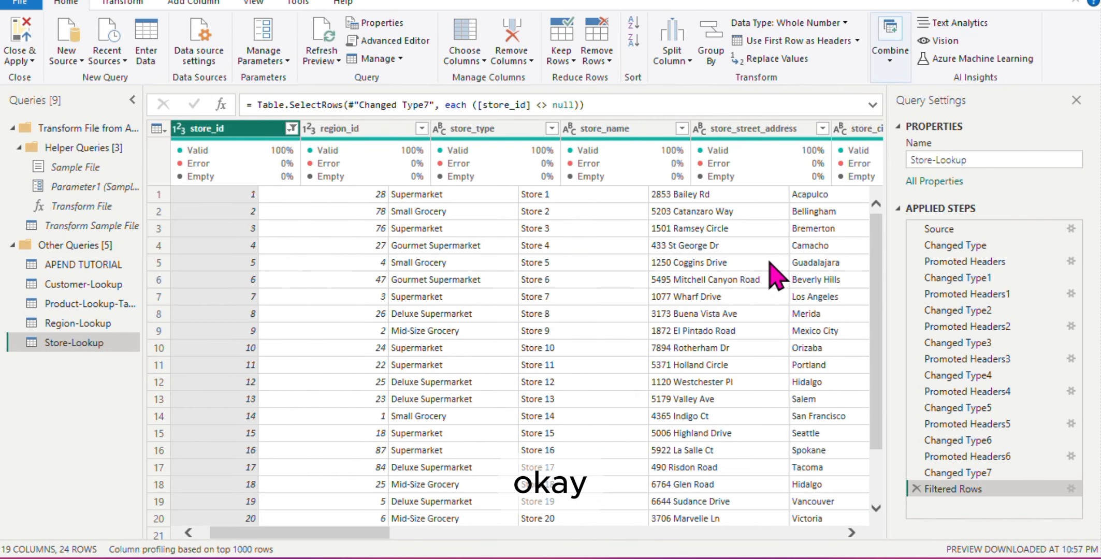
scroll(770, 263, "right", 5)
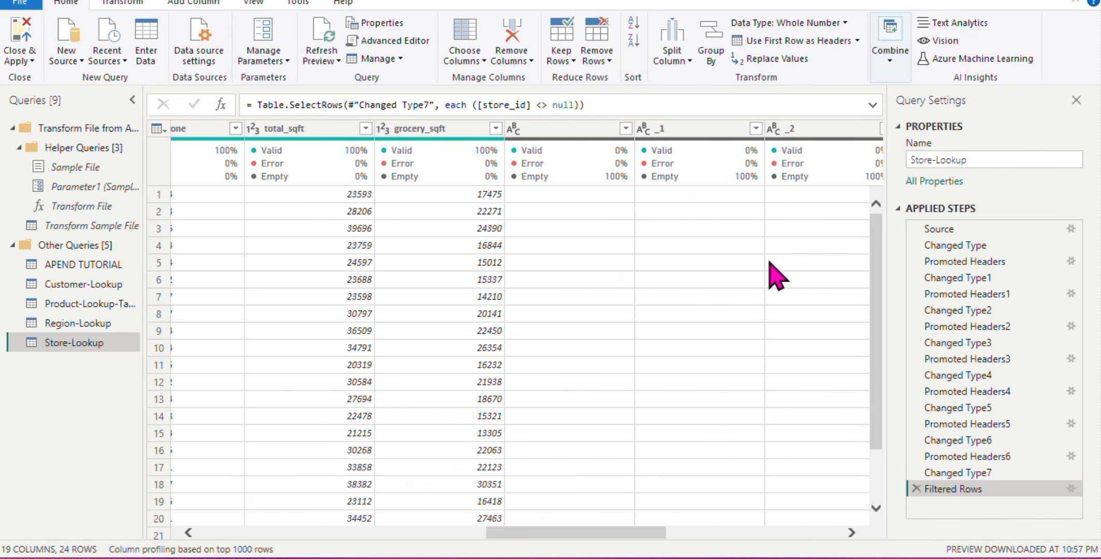
scroll(776, 277, "left", 10)
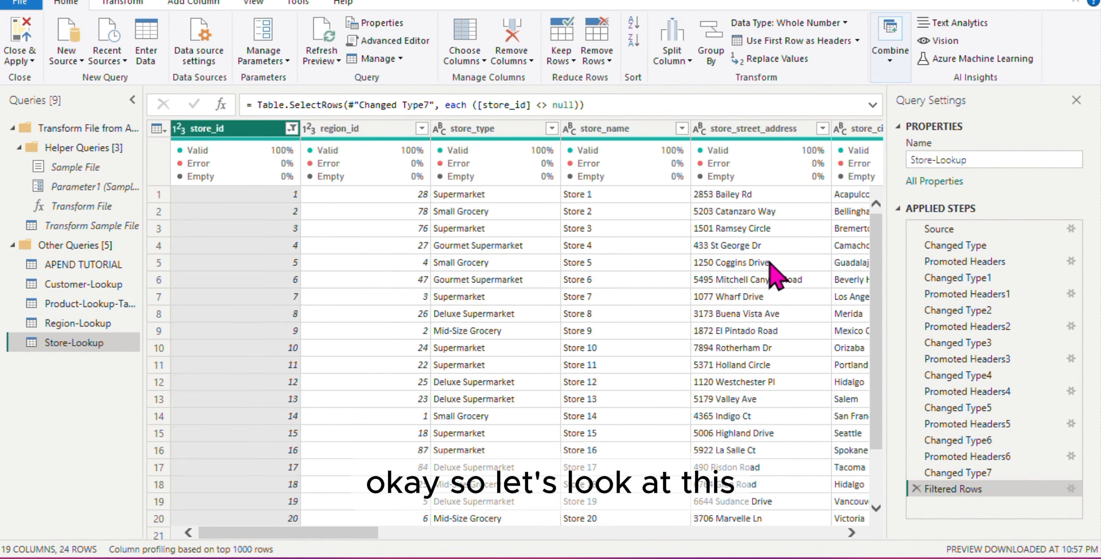
left_click(179, 129)
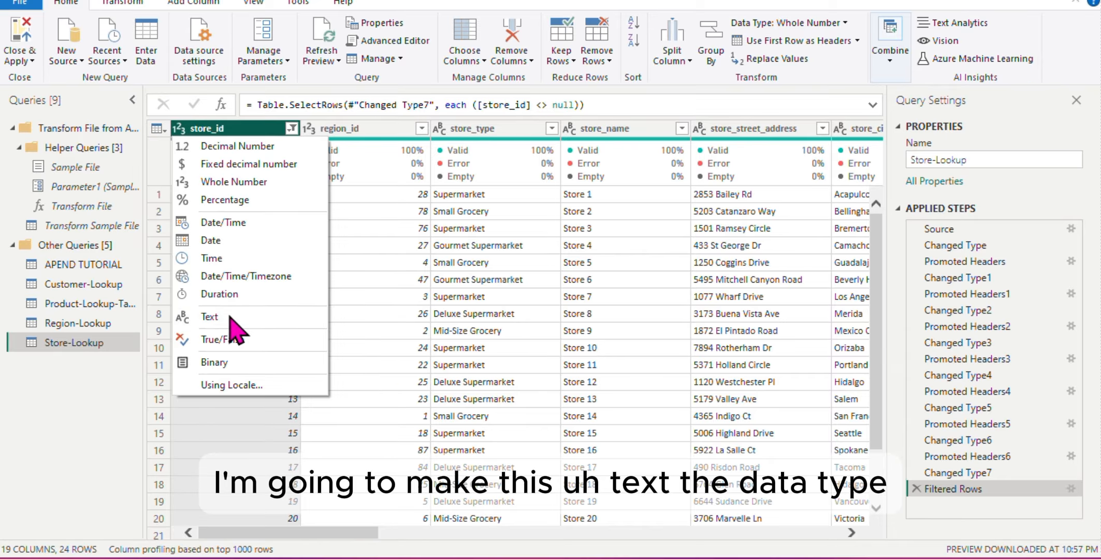
left_click(213, 317)
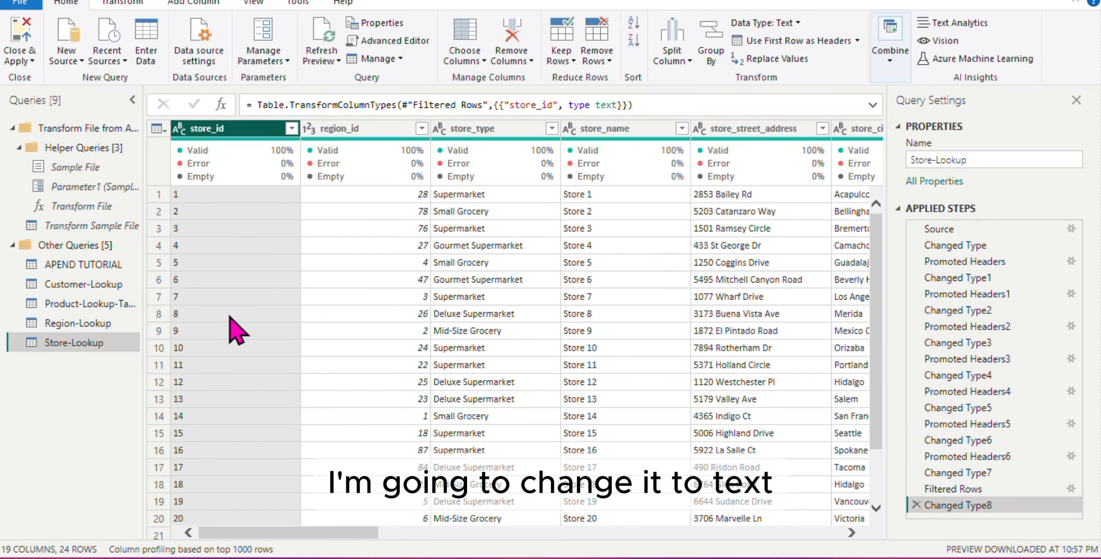
left_click(309, 130)
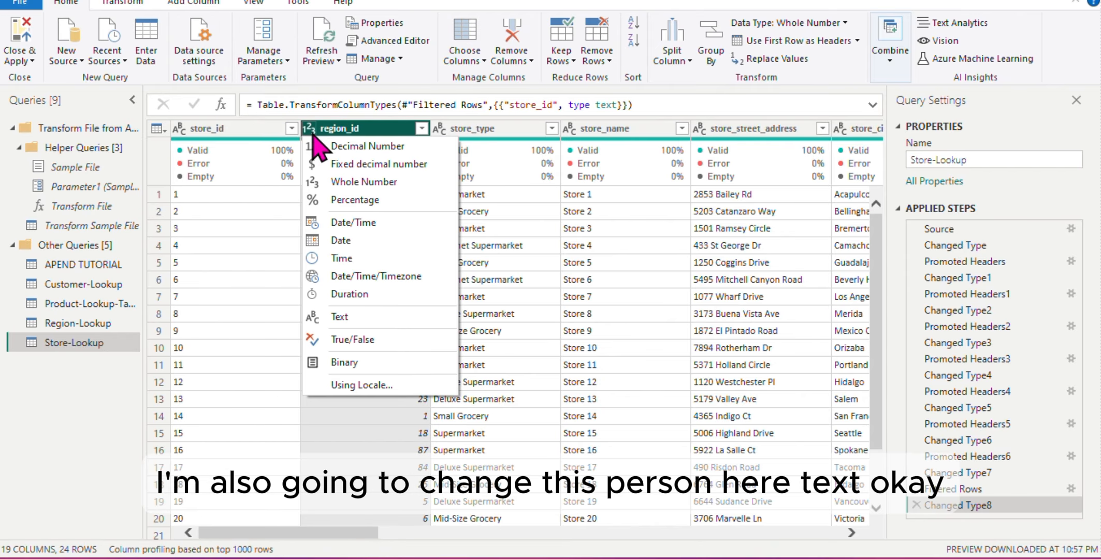
left_click(342, 317)
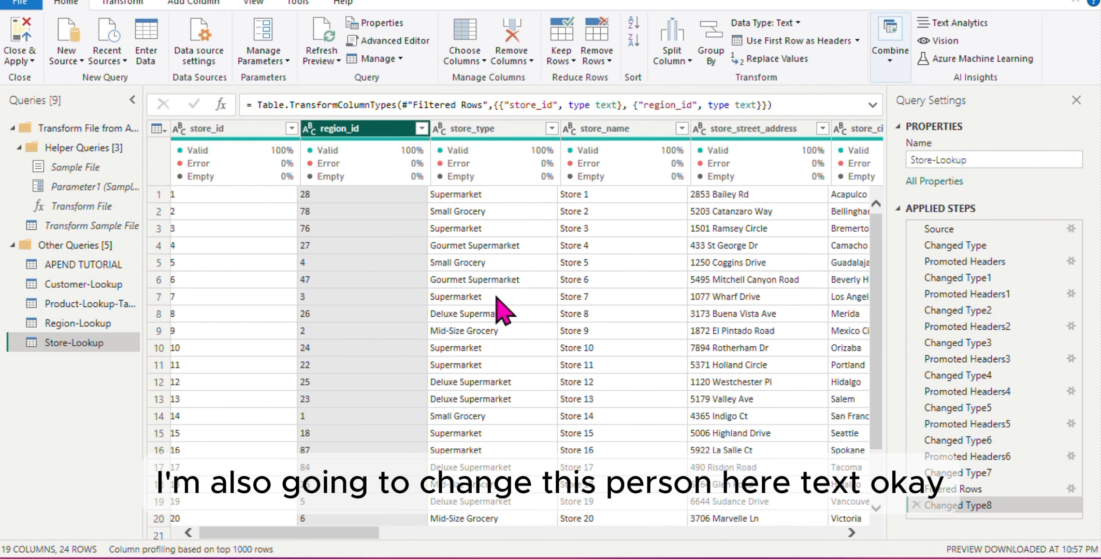
Remove the store_name, store_type and store_street_address columns from the Store-Lookup query.
scroll(499, 311, "right", 3)
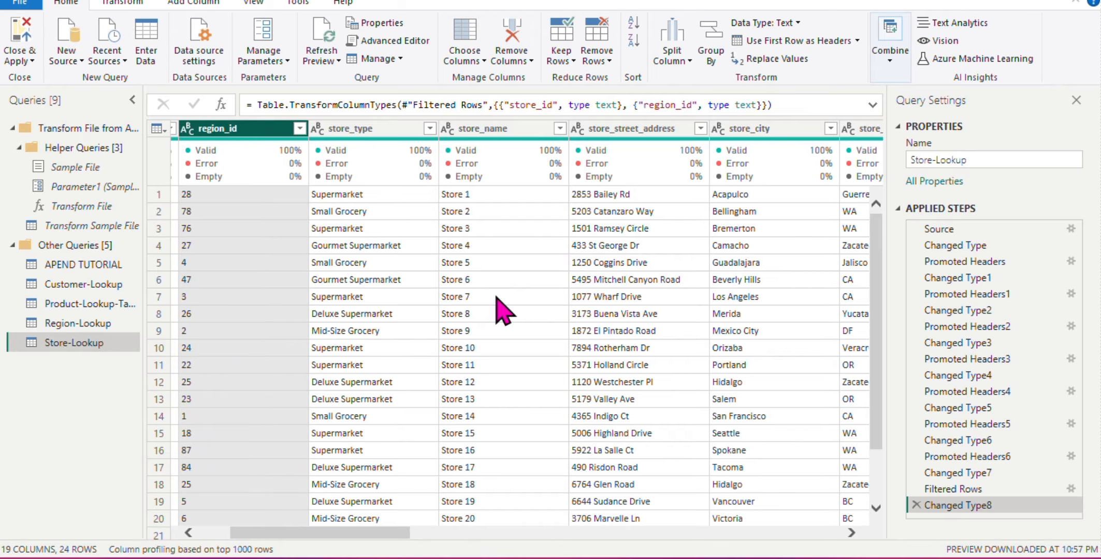
left_click(514, 132)
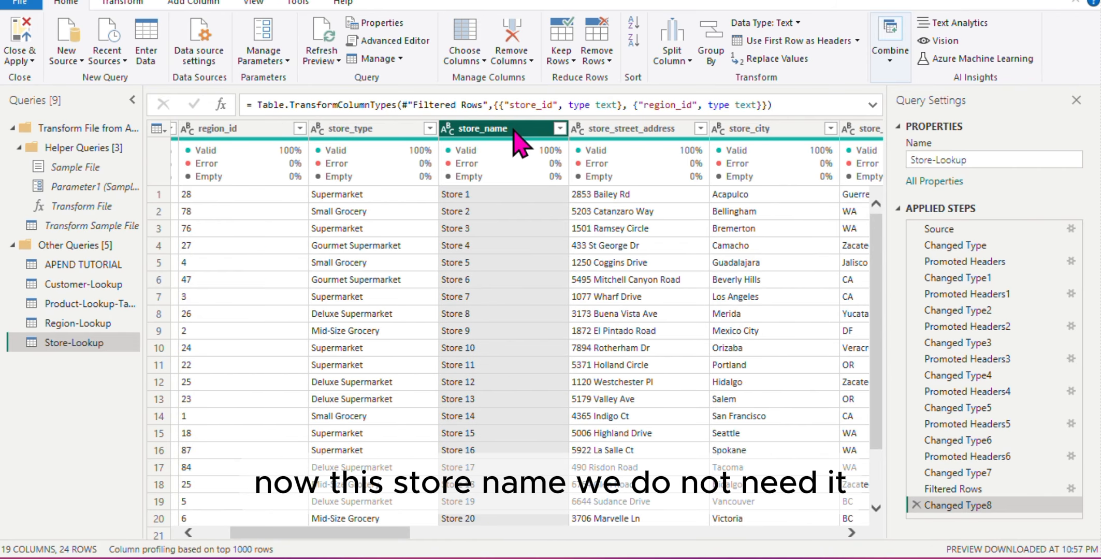
right_click(514, 133)
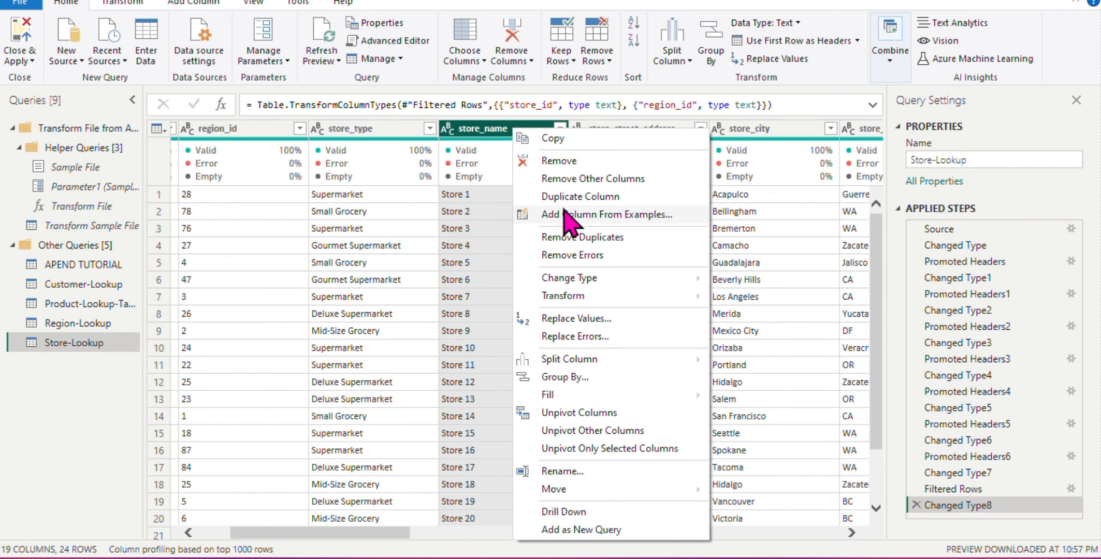
left_click(562, 162)
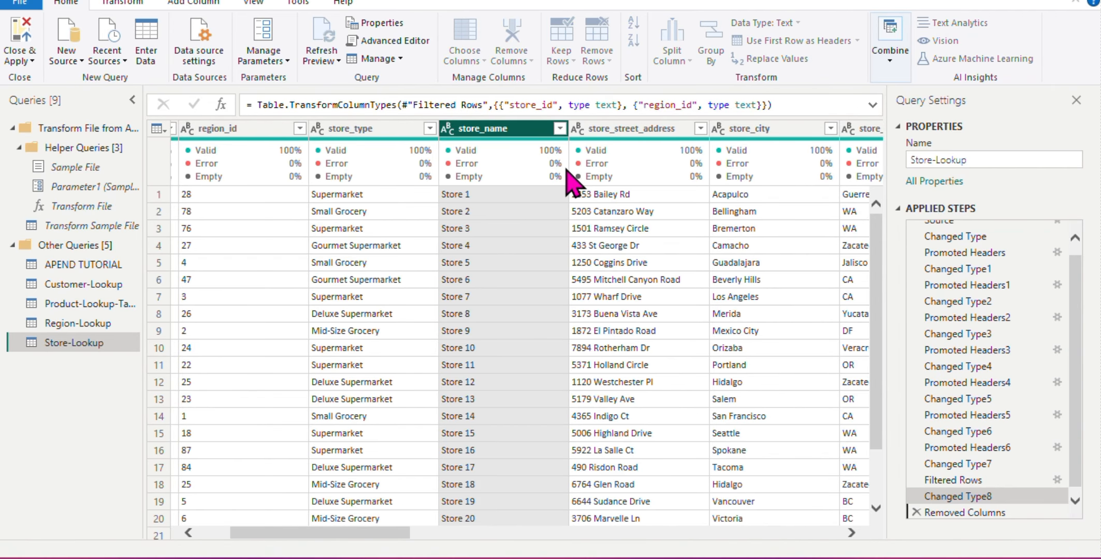
left_click(383, 129)
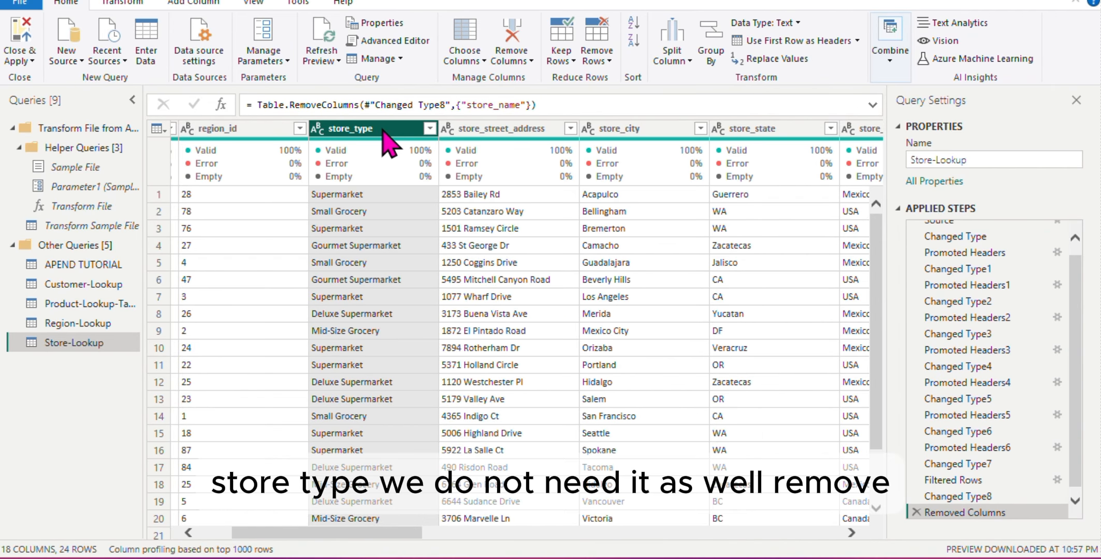
right_click(383, 133)
left_click(439, 162)
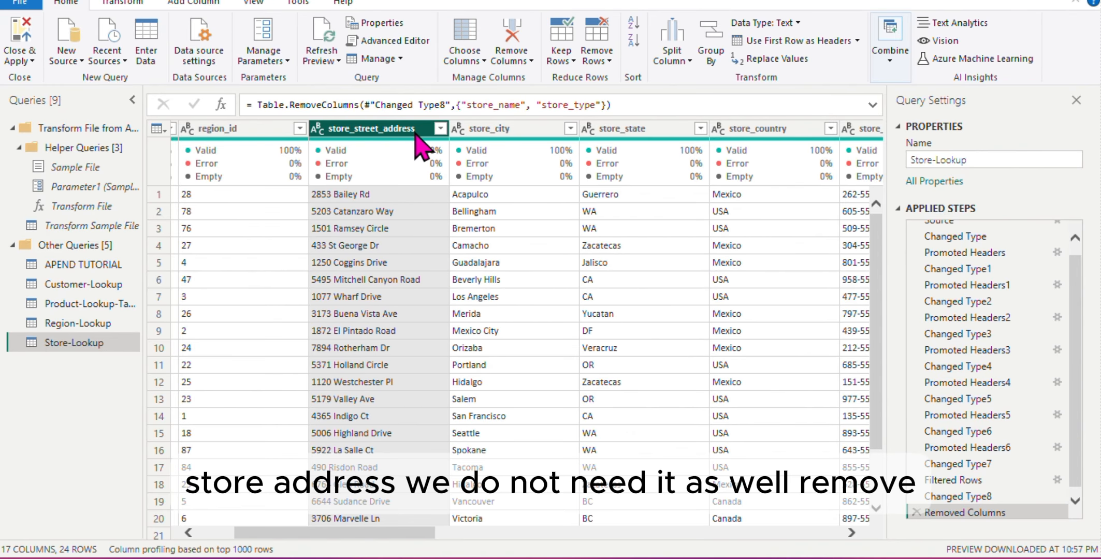
right_click(416, 135)
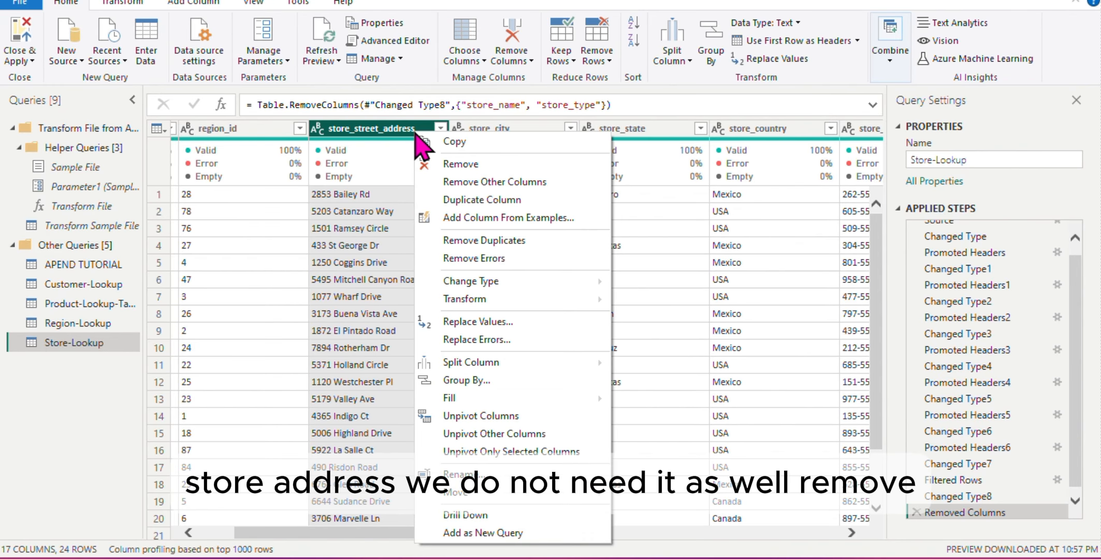
left_click(472, 165)
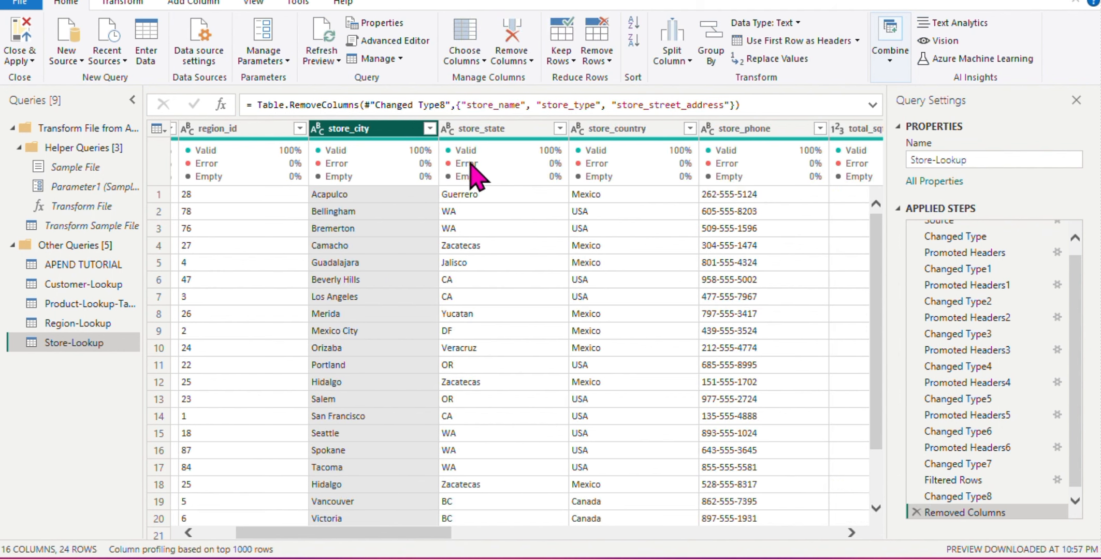
Remove the store_state and store_phone columns from the Store-Lookup query.
left_click(520, 130)
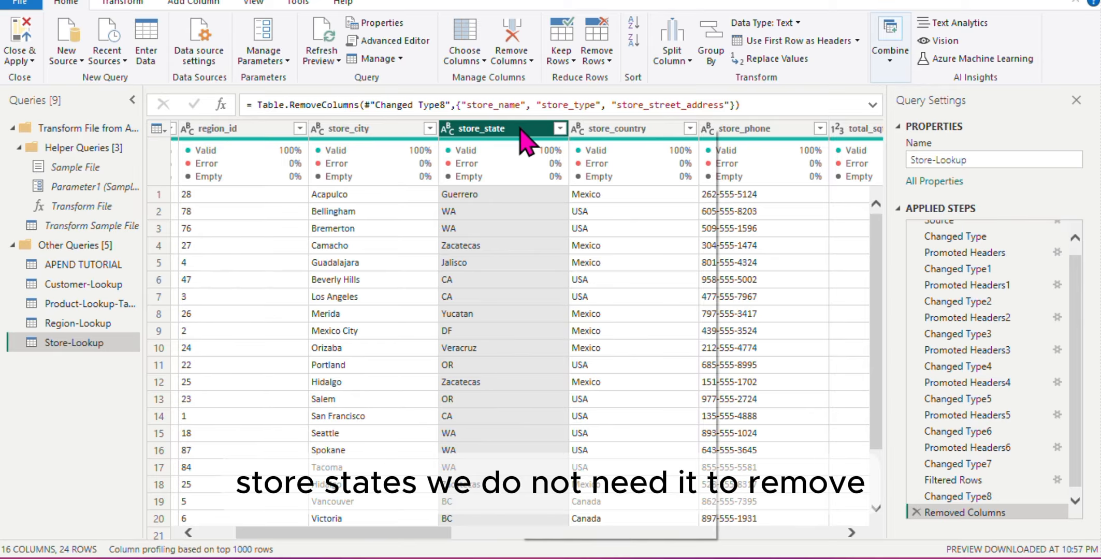
right_click(520, 131)
left_click(568, 166)
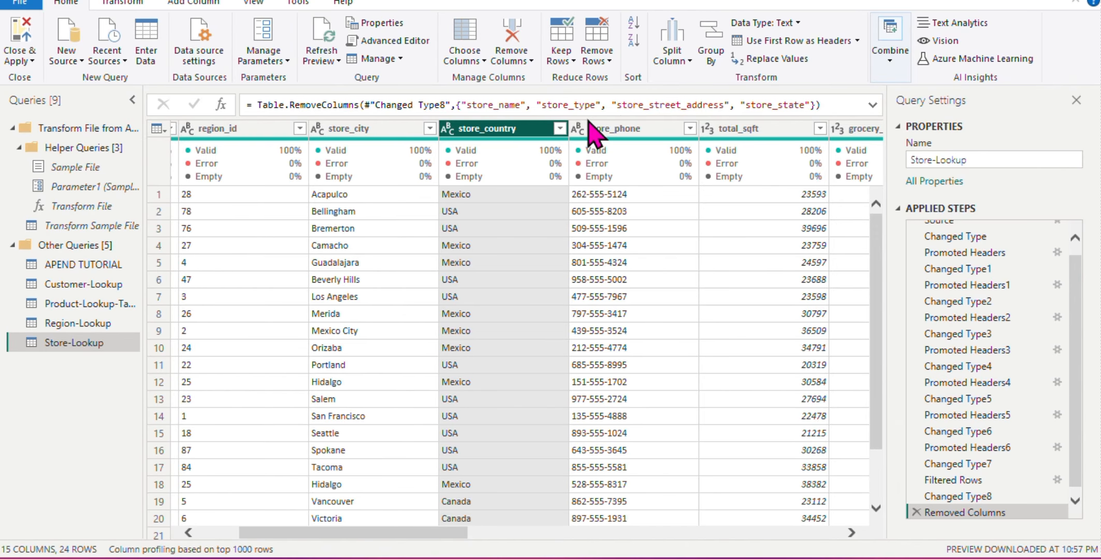
left_click(636, 129)
right_click(634, 128)
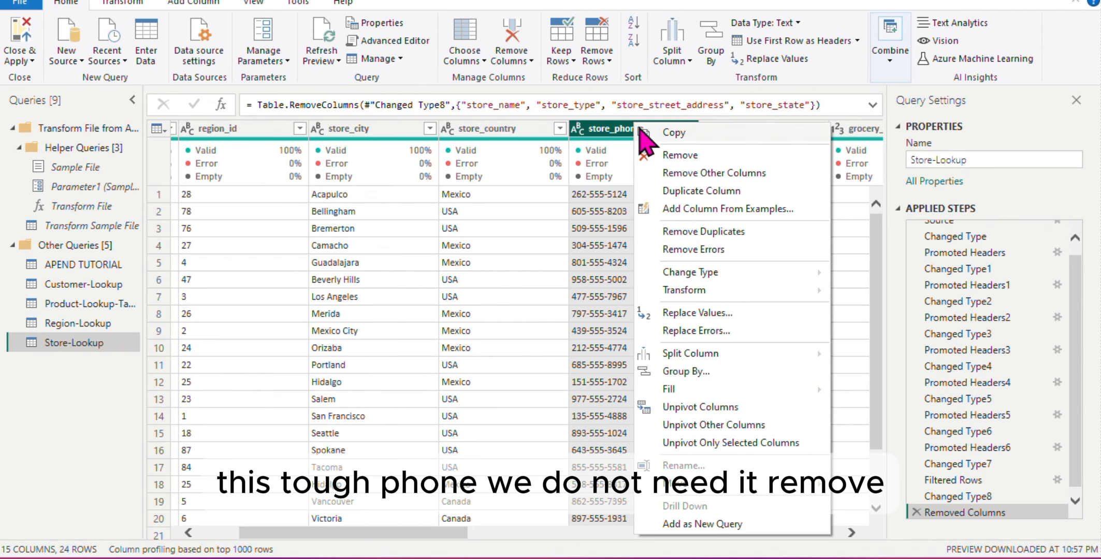
left_click(690, 158)
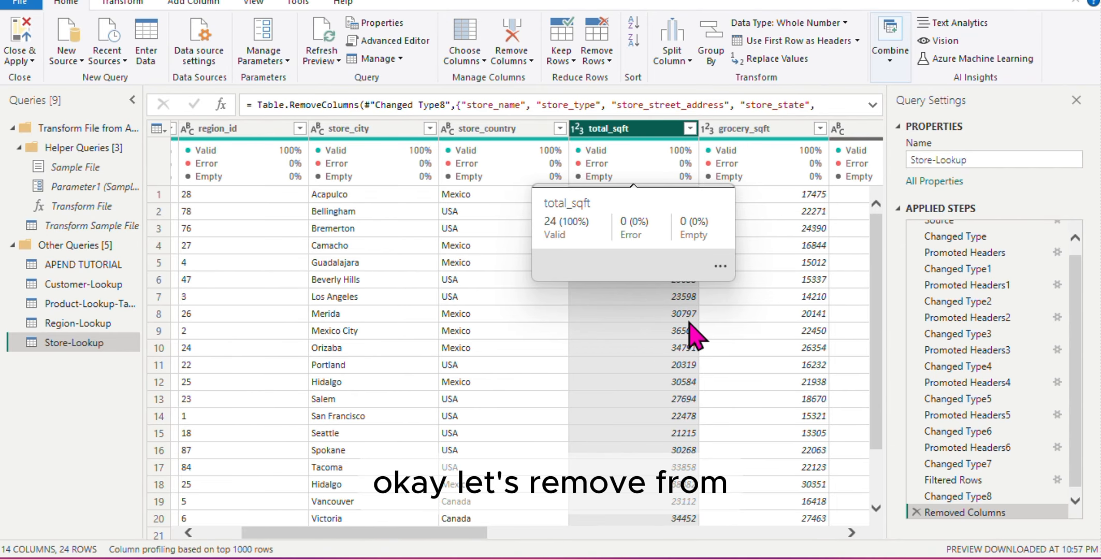
scroll(697, 337, "right", 3)
scroll(560, 326, "right", 4)
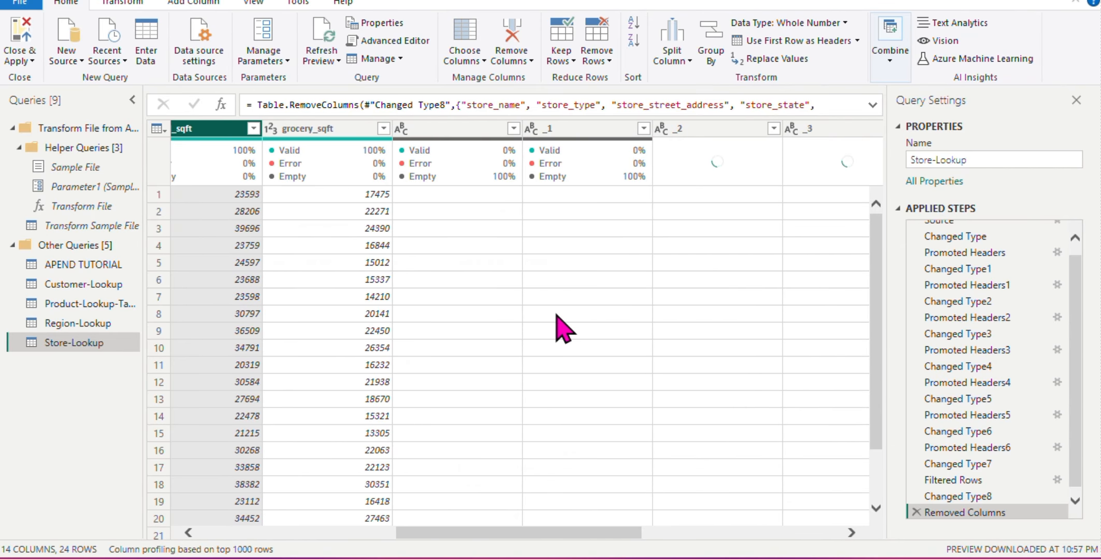
scroll(290, 233, "left", 2)
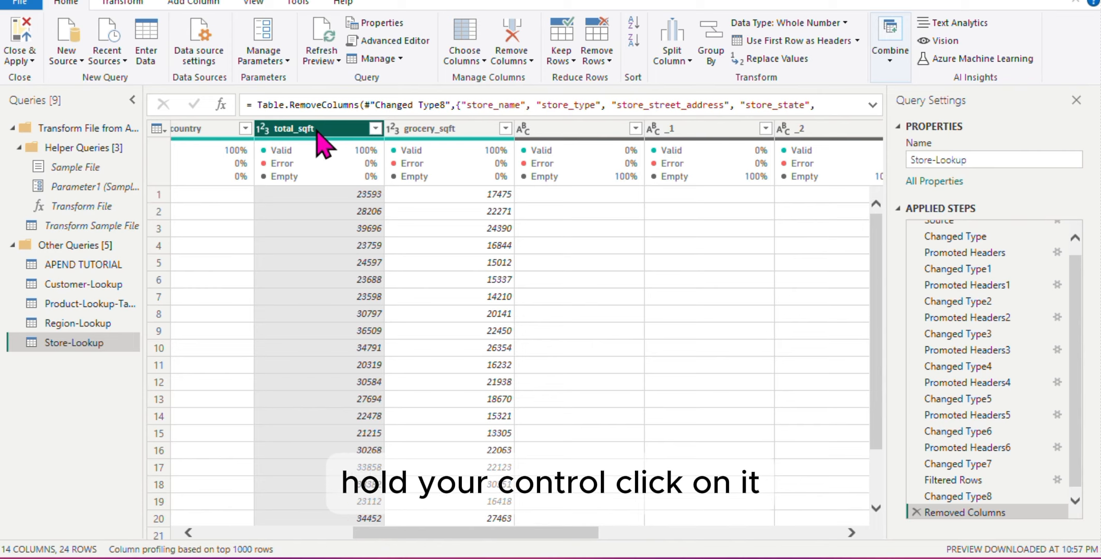
left_click(434, 135, "ctrl")
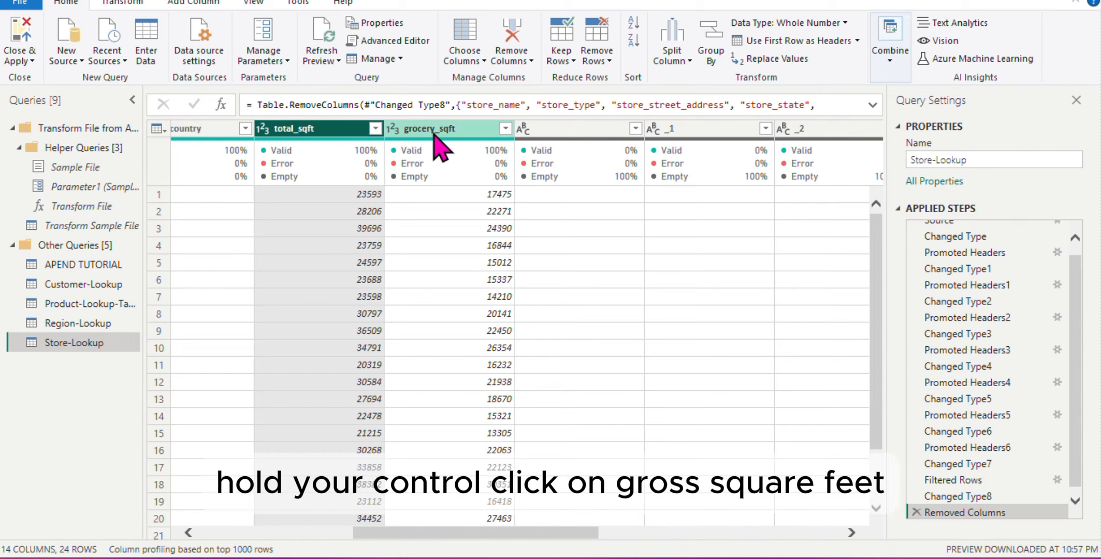
left_click(574, 133, "ctrl")
left_click(707, 132, "ctrl")
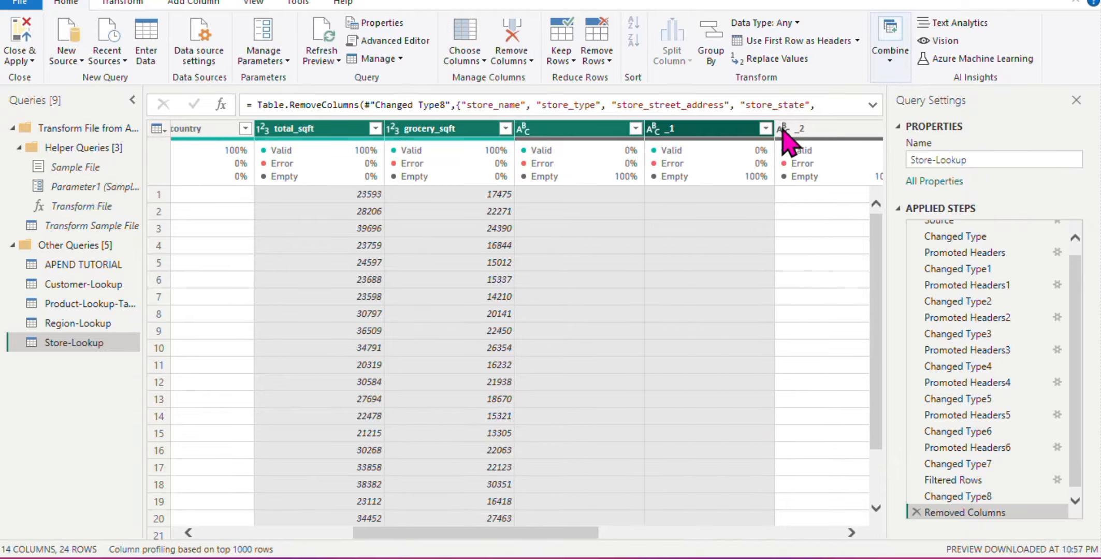
left_click(808, 132, "ctrl")
scroll(786, 233, "right", 5)
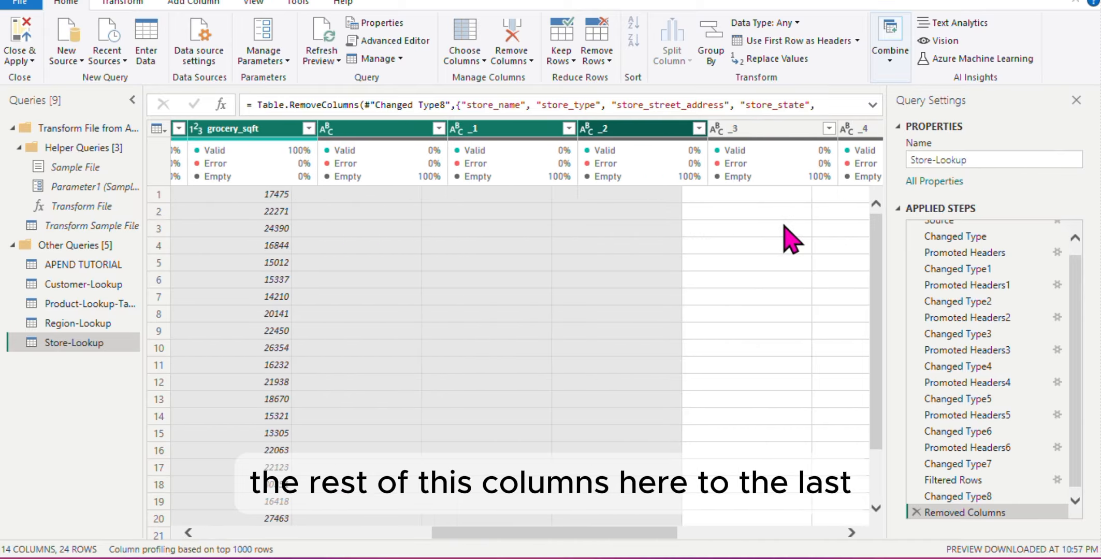
scroll(529, 141, "right", 3)
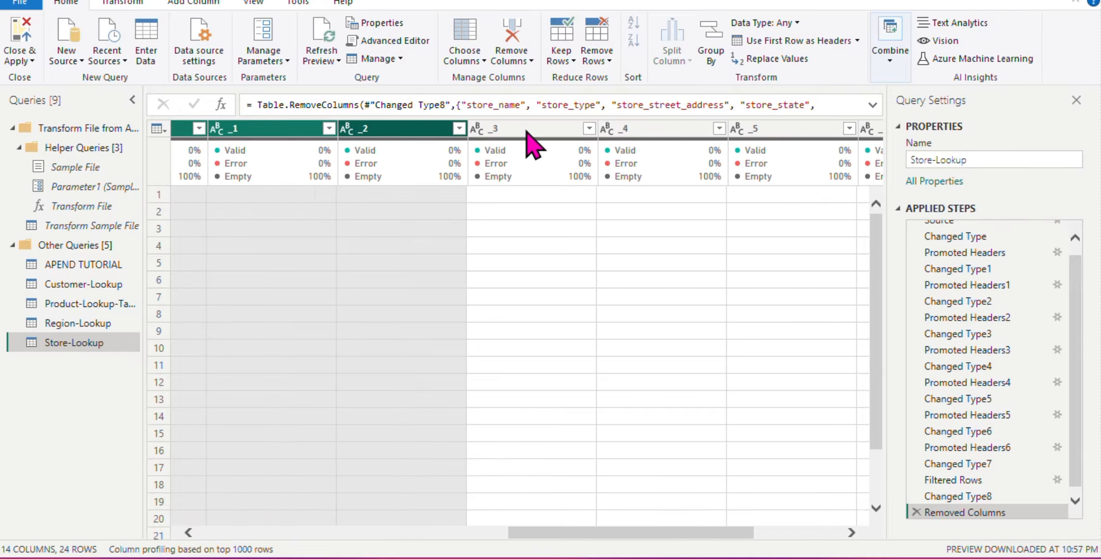
left_click(366, 143)
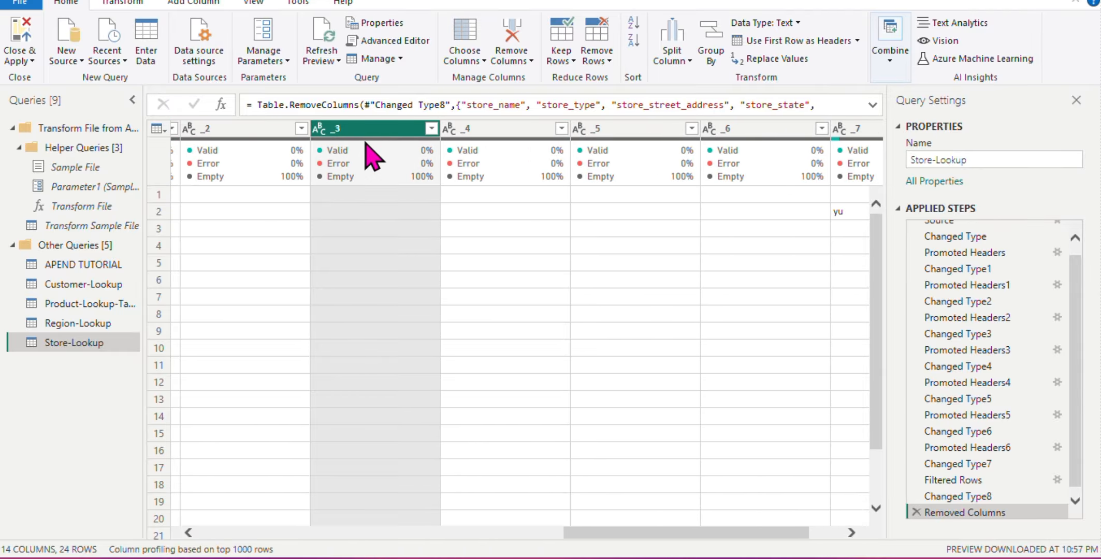
Remove total_sqft, grocery_sqft, the blank-named column and columns _1 through _7 together from the Store-Lookup query.
scroll(420, 238, "left", 10)
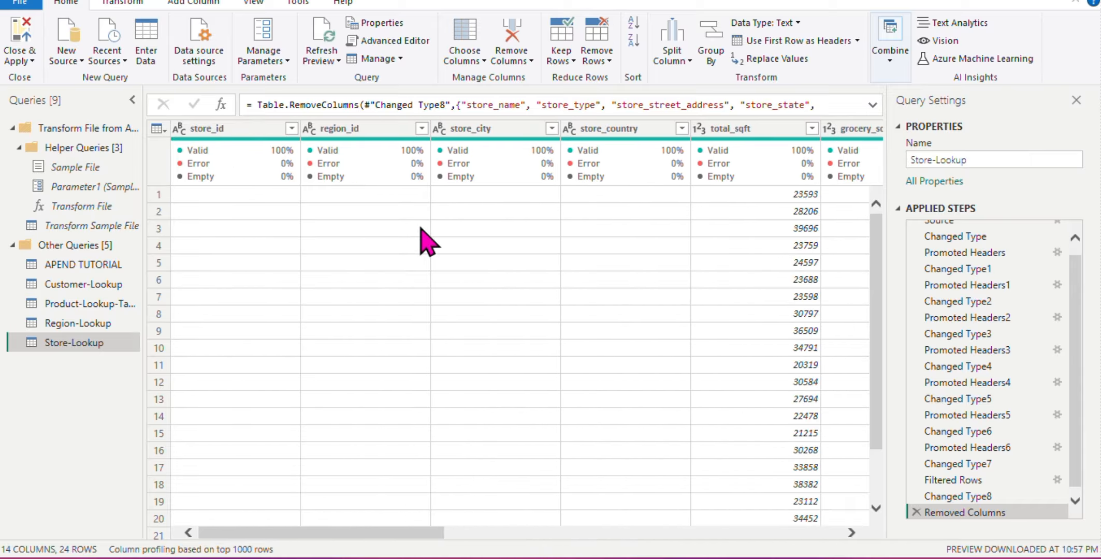
scroll(423, 239, "right", 5)
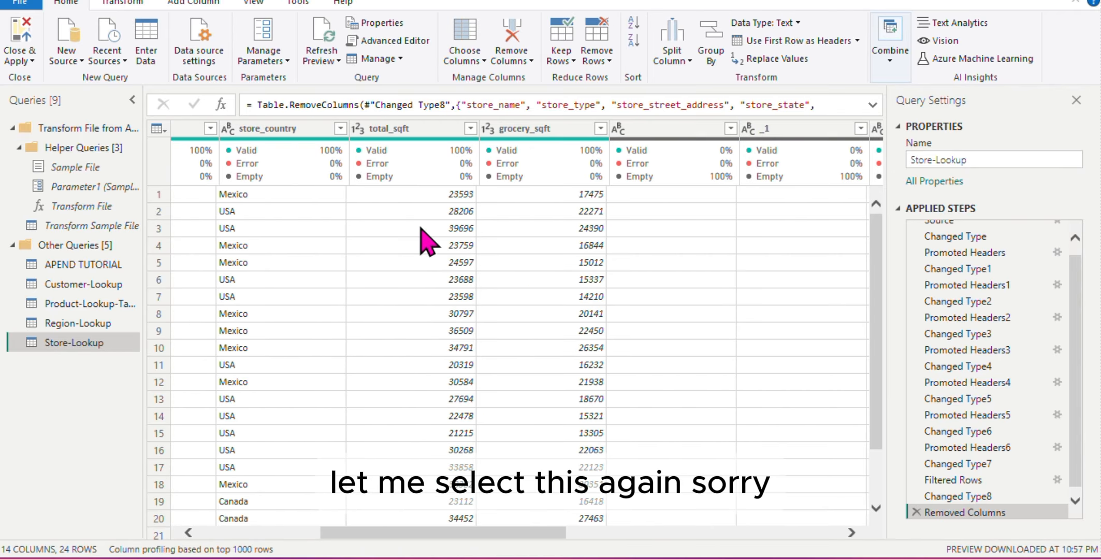
left_click(383, 129)
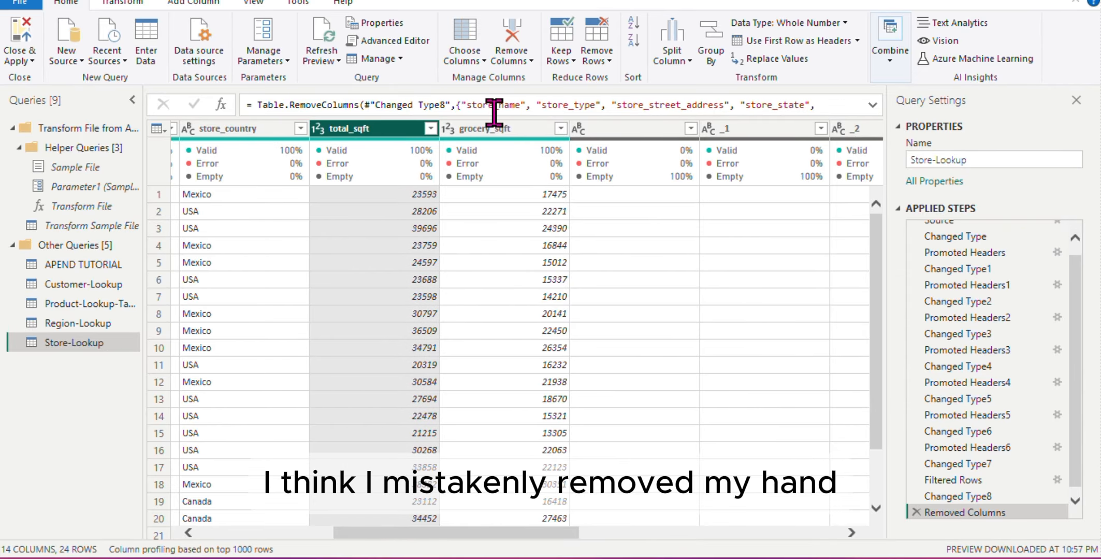
left_click(523, 130, "ctrl")
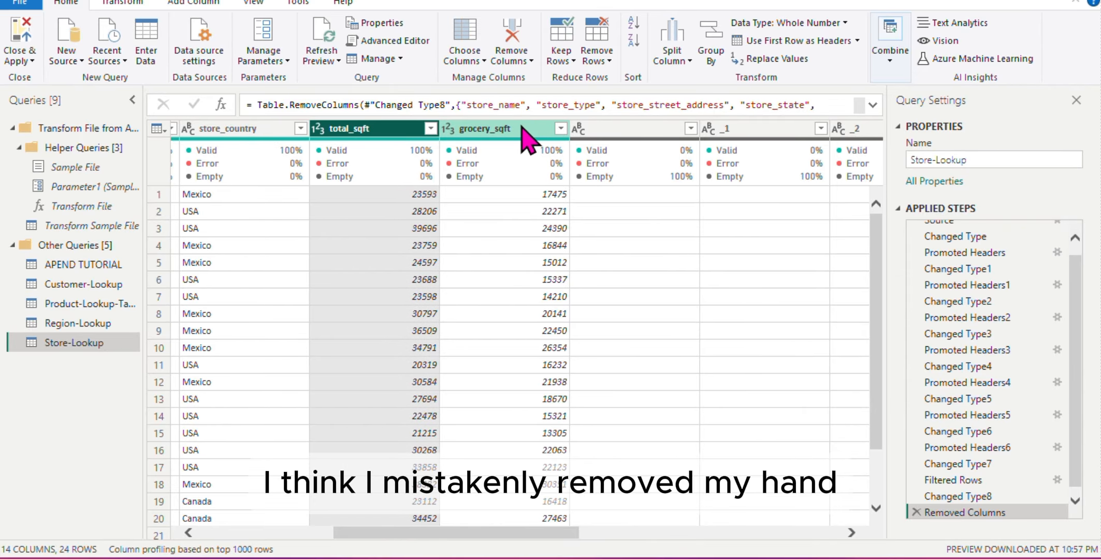
left_click(598, 132, "ctrl")
left_click(728, 132, "ctrl")
left_click(853, 129, "ctrl")
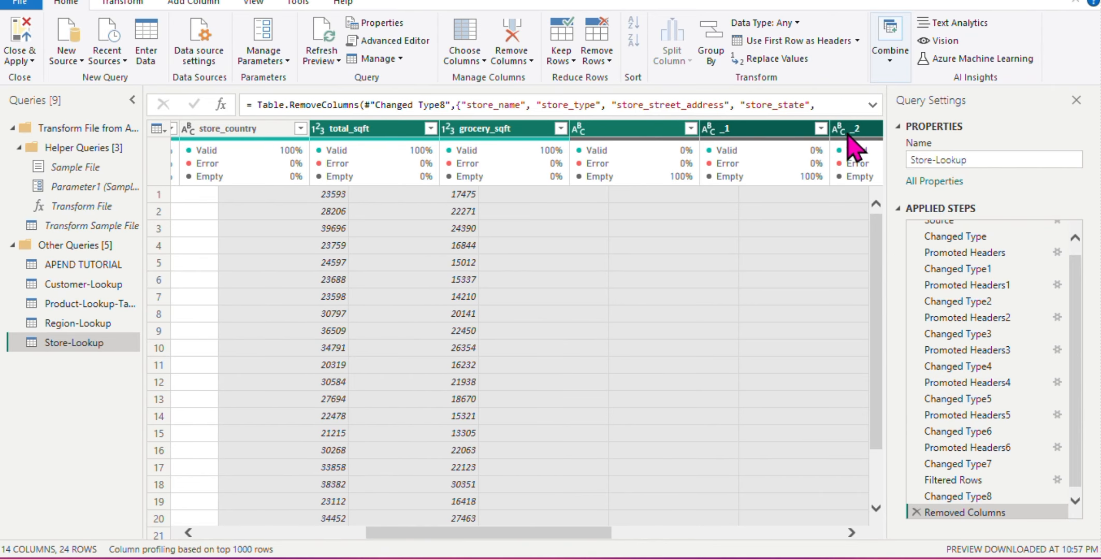
scroll(834, 238, "right", 5)
scroll(821, 269, "right", 3)
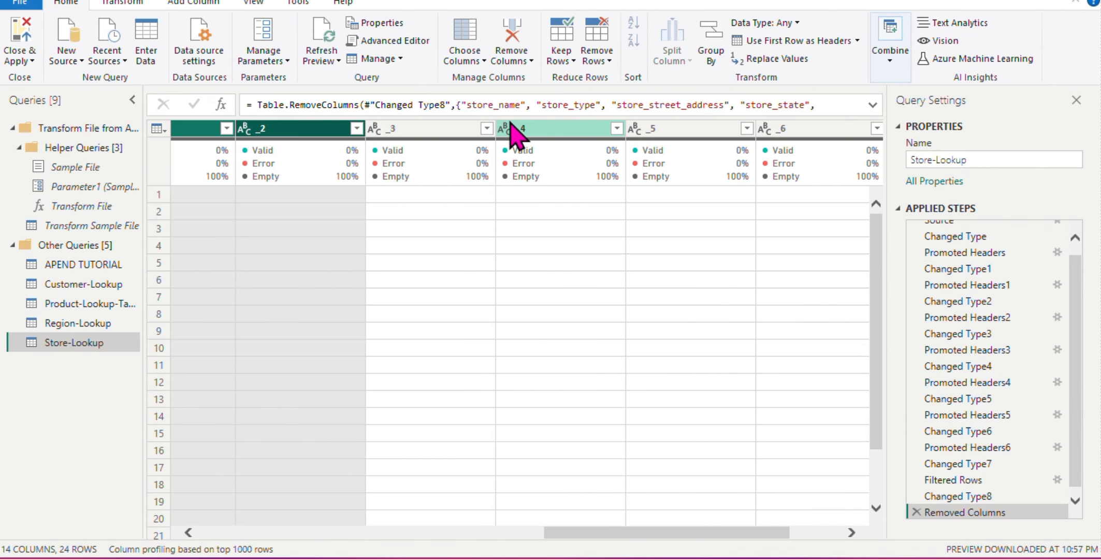
left_click(449, 130, "ctrl")
left_click(564, 136, "ctrl")
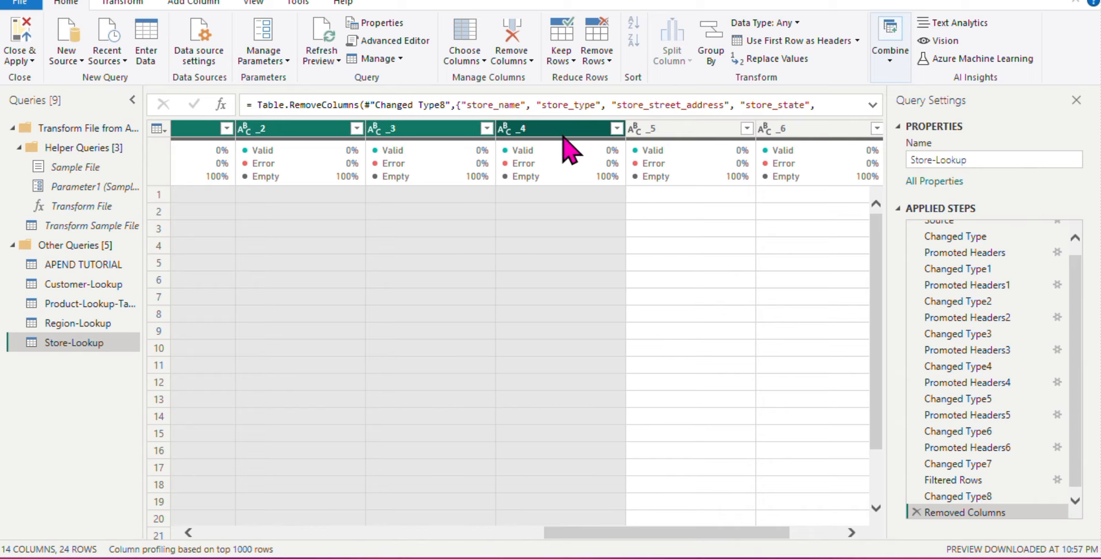
left_click(656, 134, "ctrl")
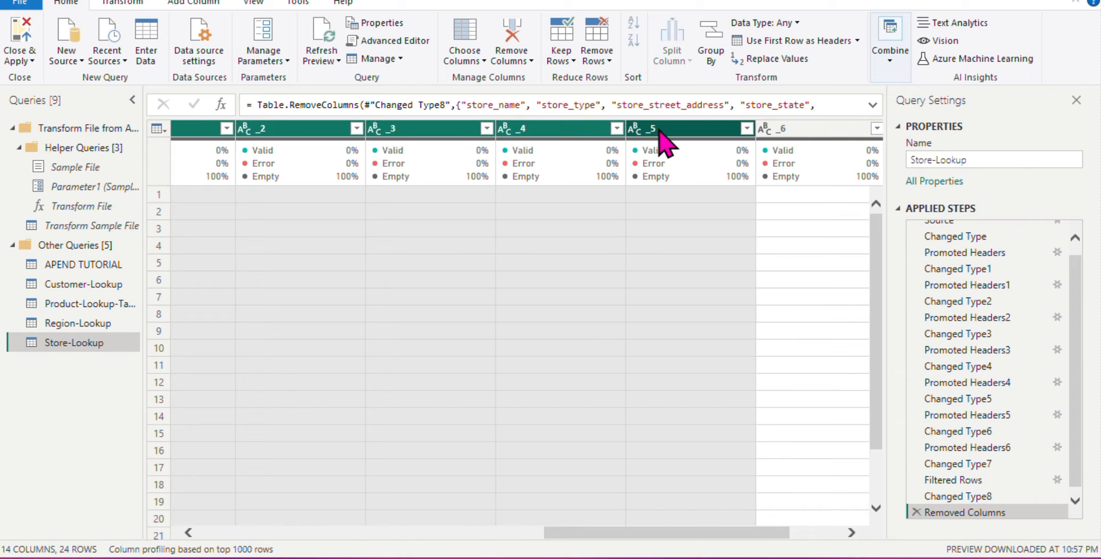
left_click(783, 130, "ctrl")
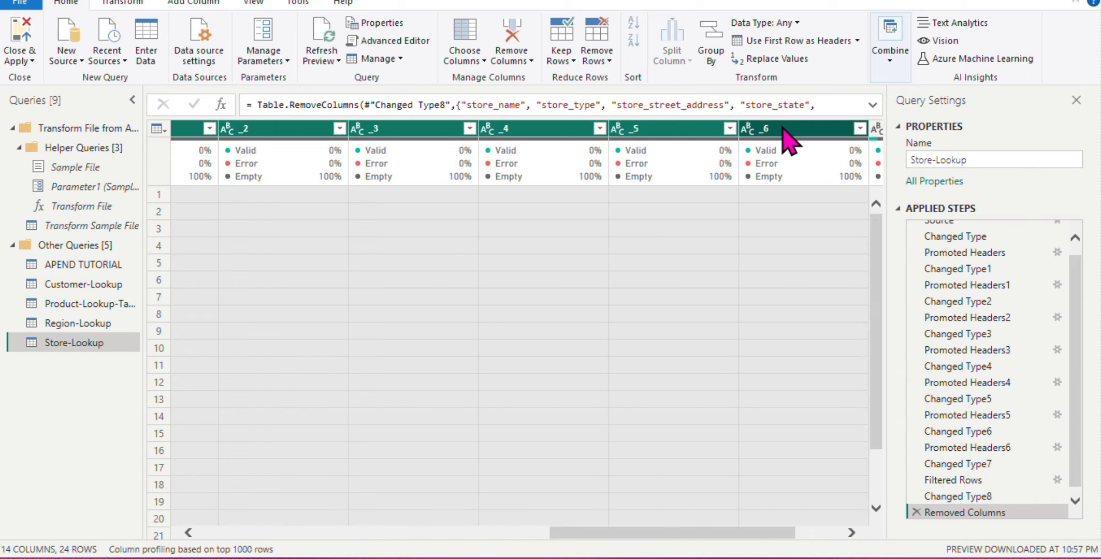
left_click(850, 532)
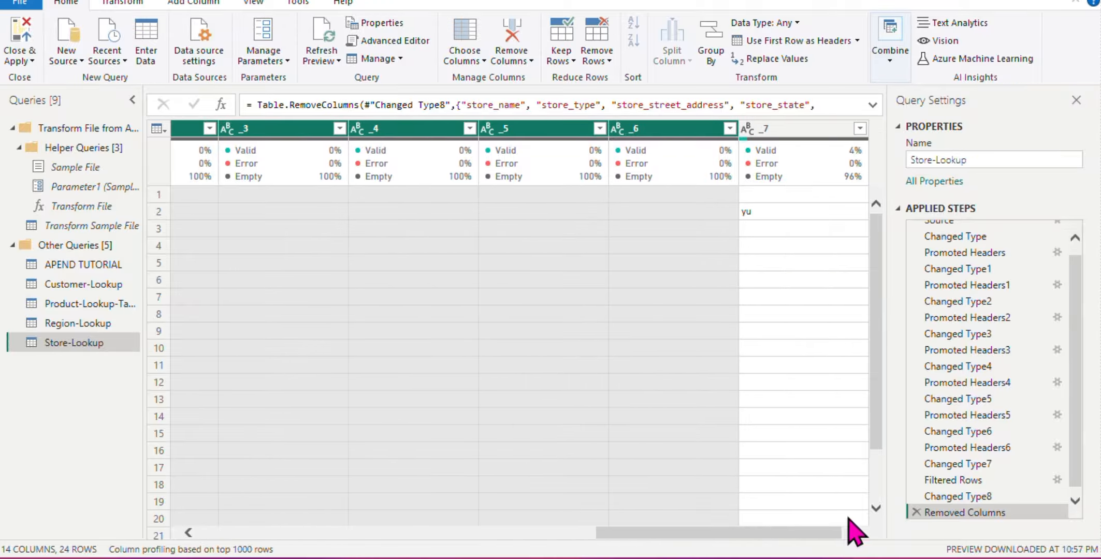
left_click(804, 130, "ctrl")
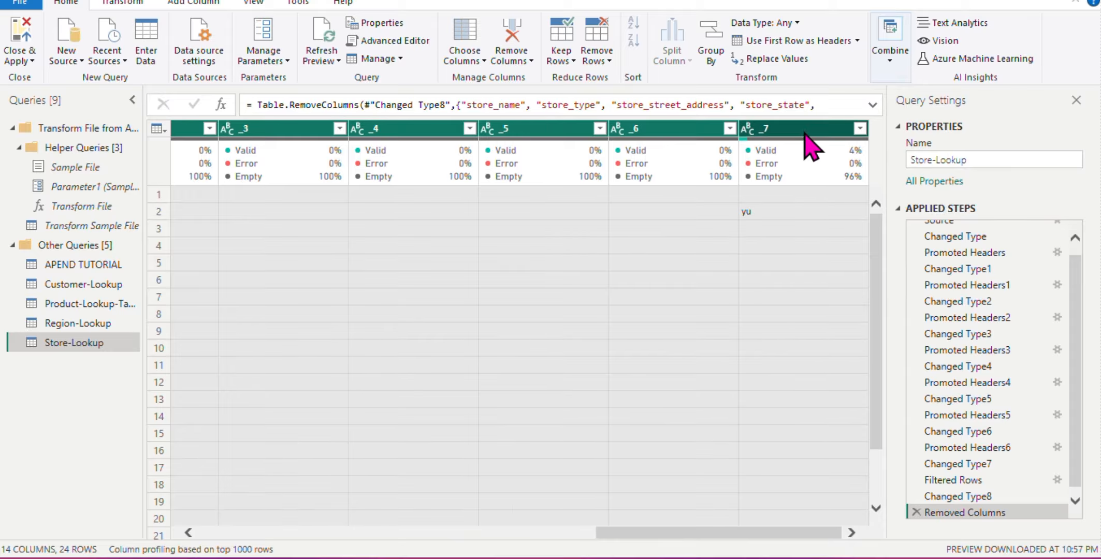
right_click(805, 135)
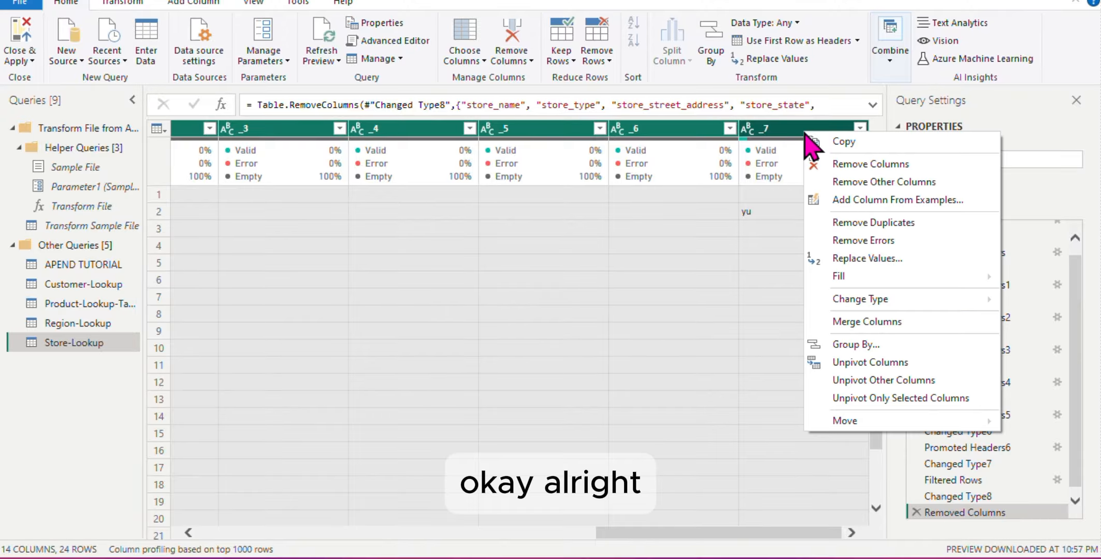
left_click(852, 155)
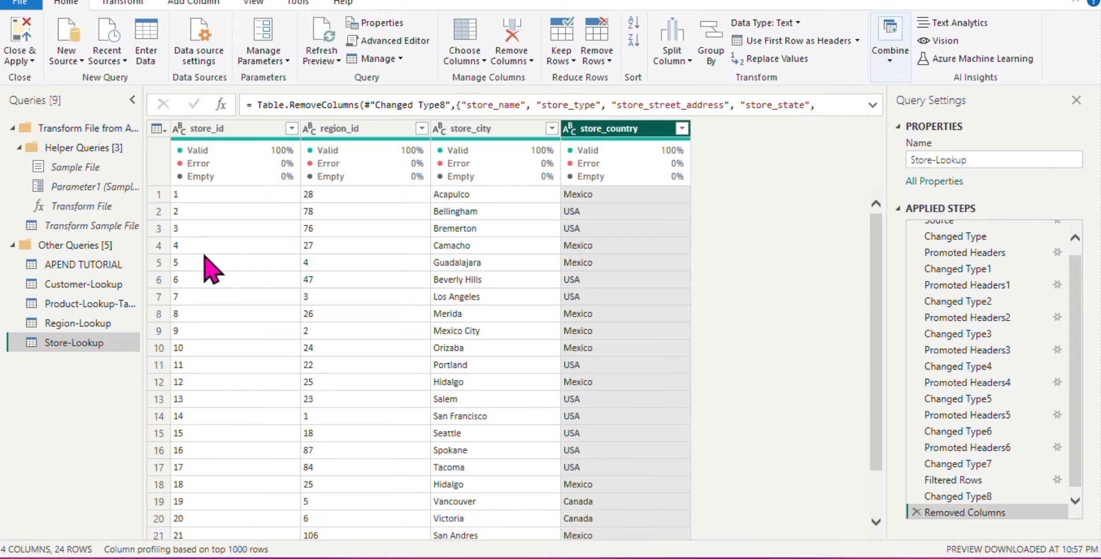
Trim the text in the store_country column of the Store-Lookup query.
left_click(471, 130)
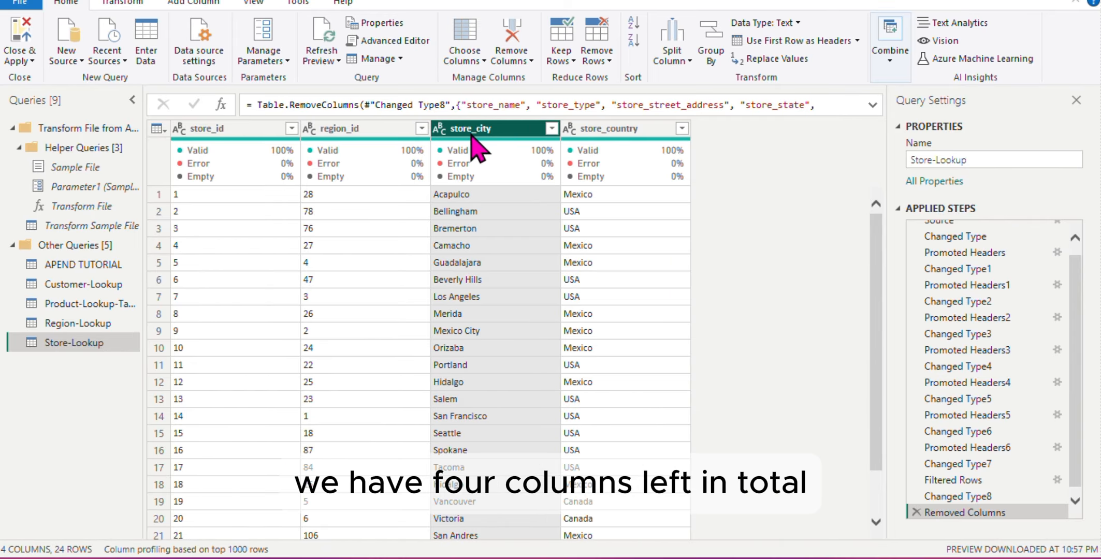
left_click(627, 130)
right_click(627, 133)
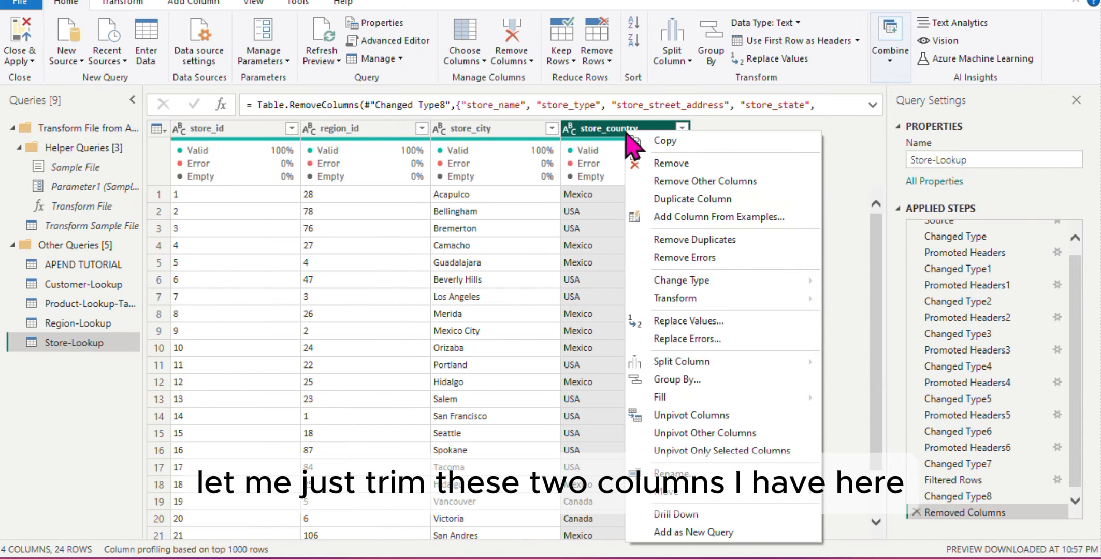
mouse_move(692, 303)
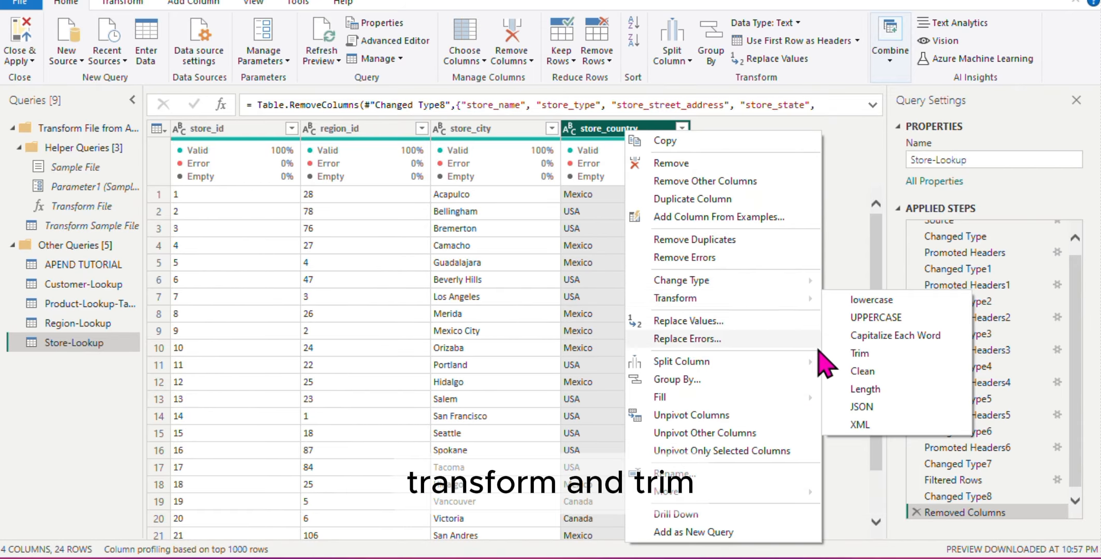
left_click(865, 355)
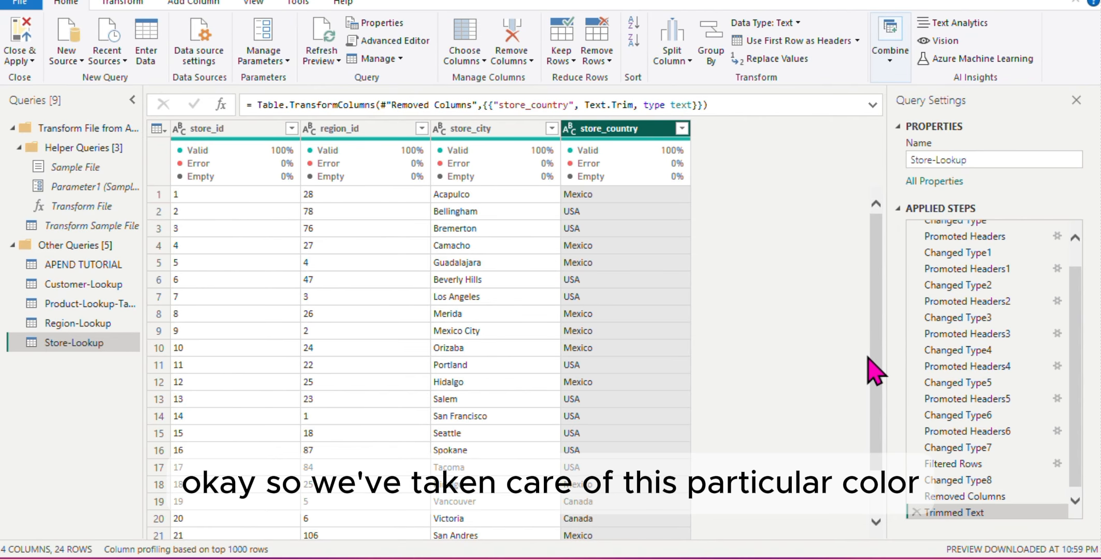
scroll(468, 323, "down", 2)
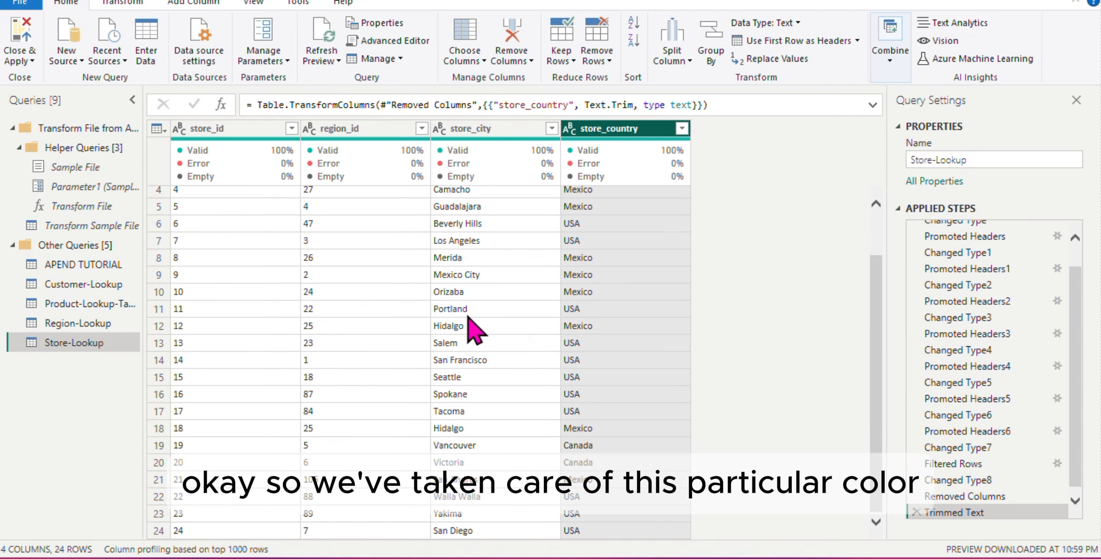
scroll(474, 330, "up", 2)
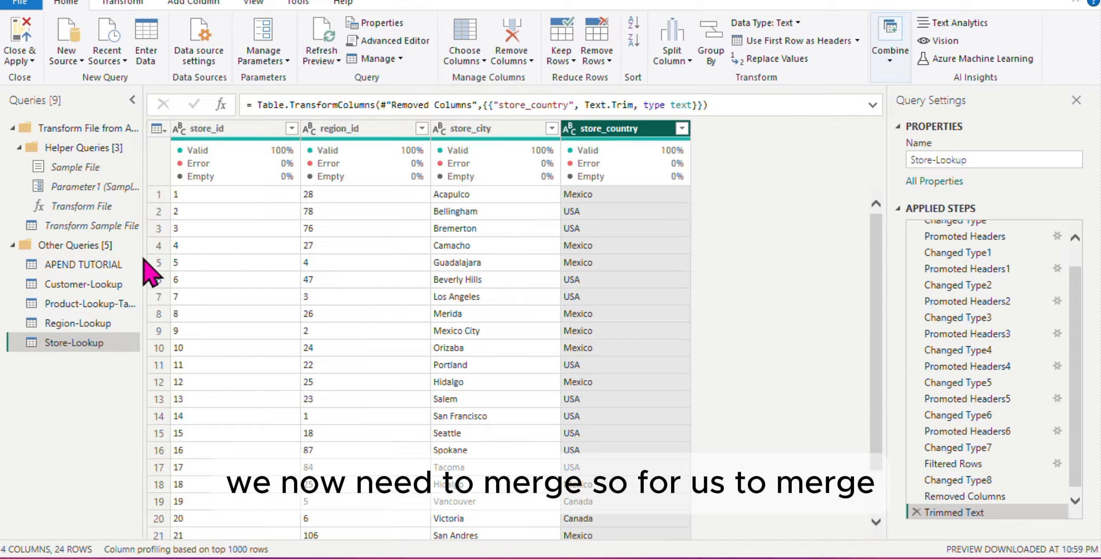
Open the main APEND TUTORIAL query with the appended transactions.
left_click(115, 264)
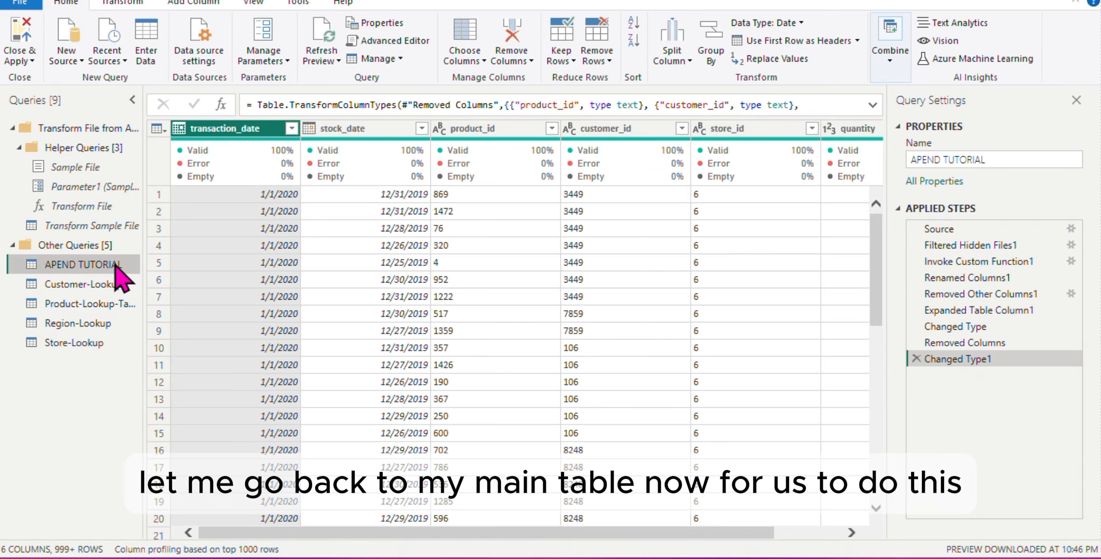
scroll(468, 315, "right", 2)
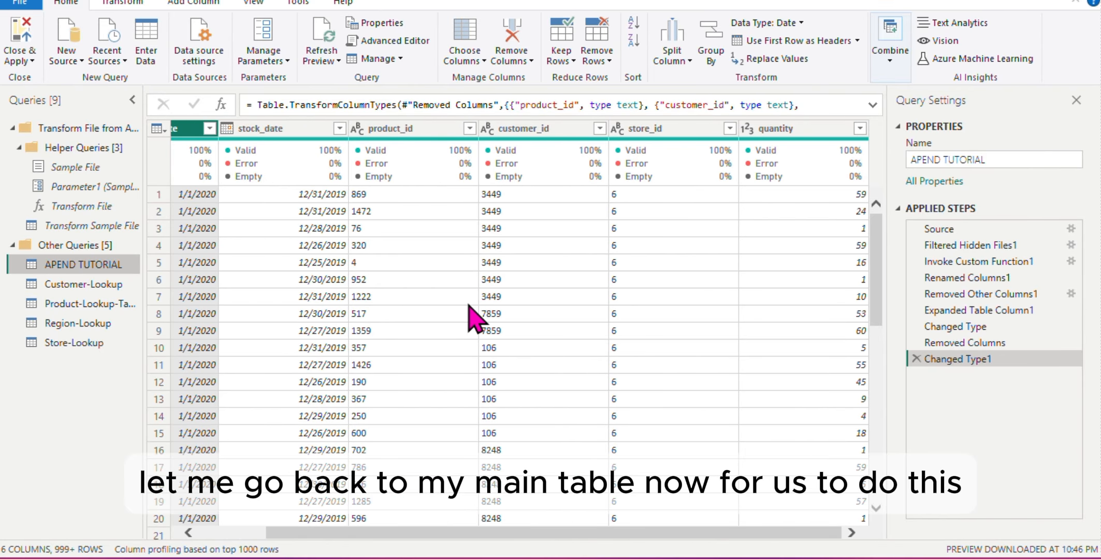
scroll(469, 306, "left", 2)
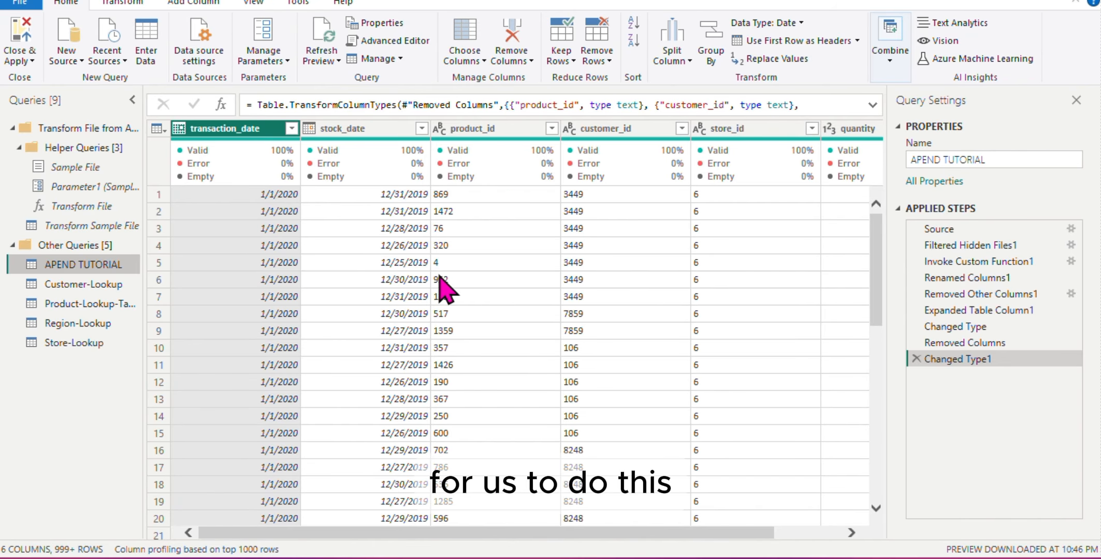
left_click(194, 3)
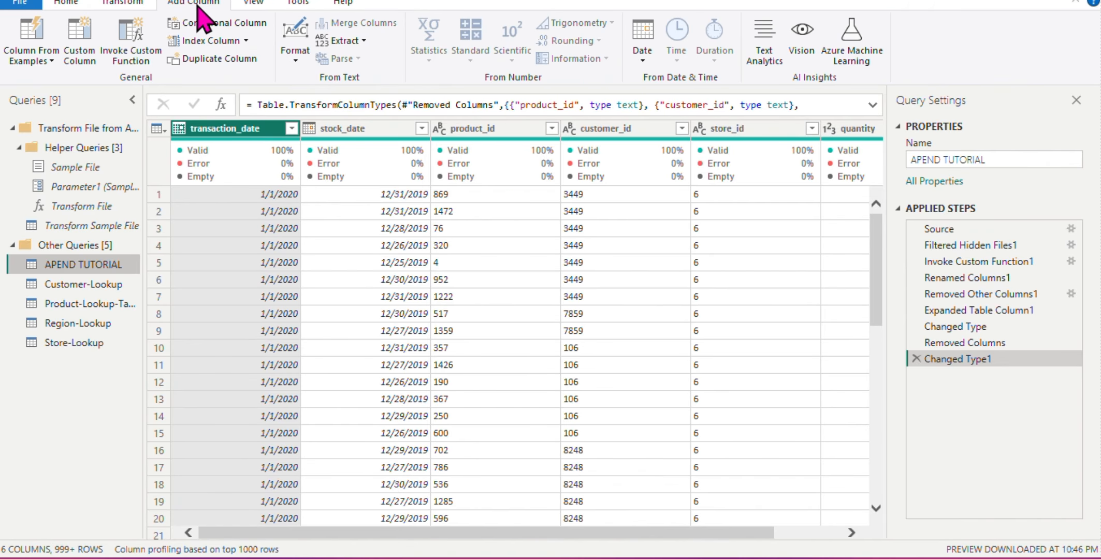
left_click(79, 4)
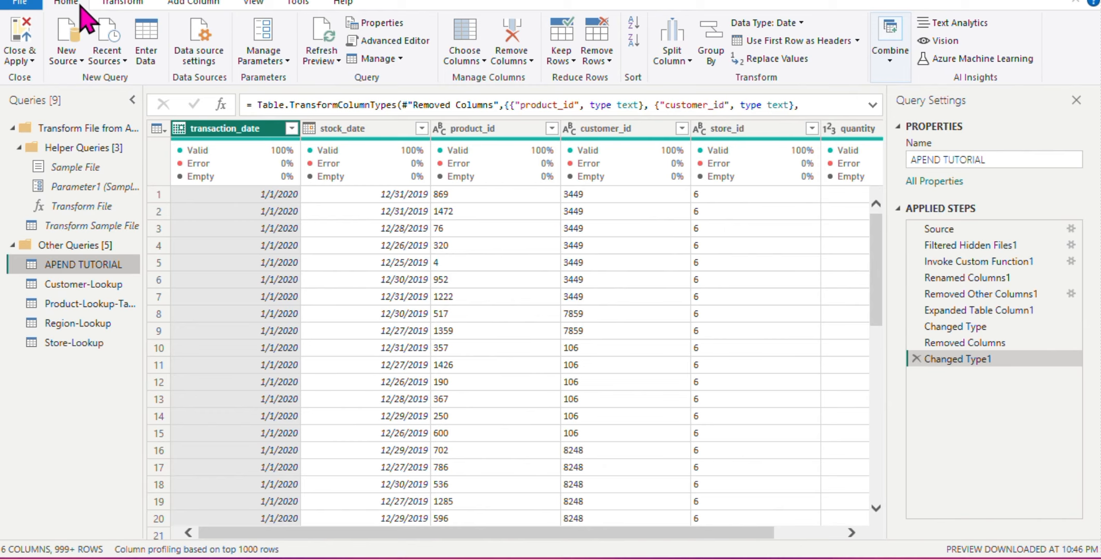
left_click(124, 3)
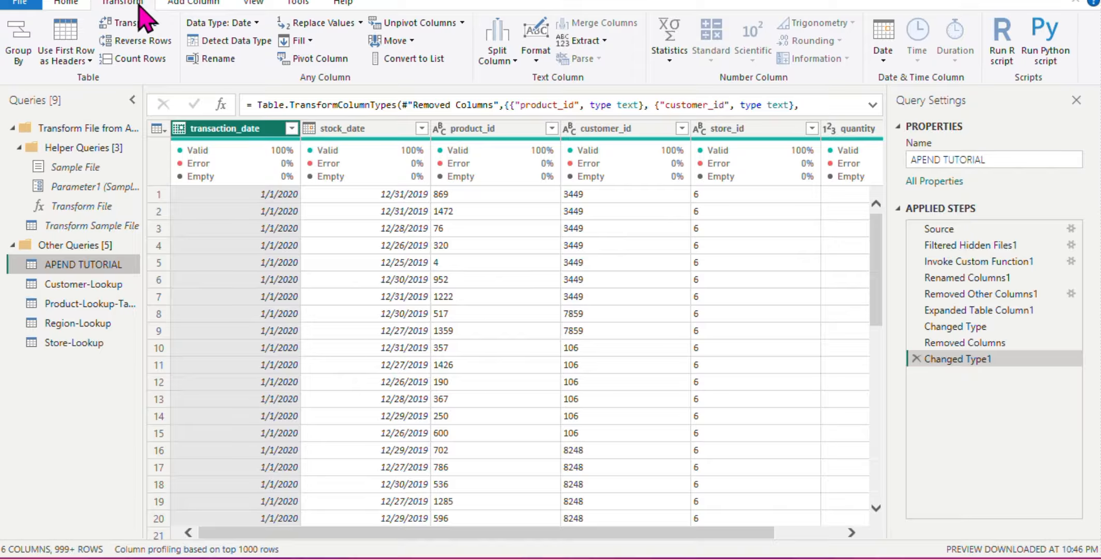
left_click(177, 5)
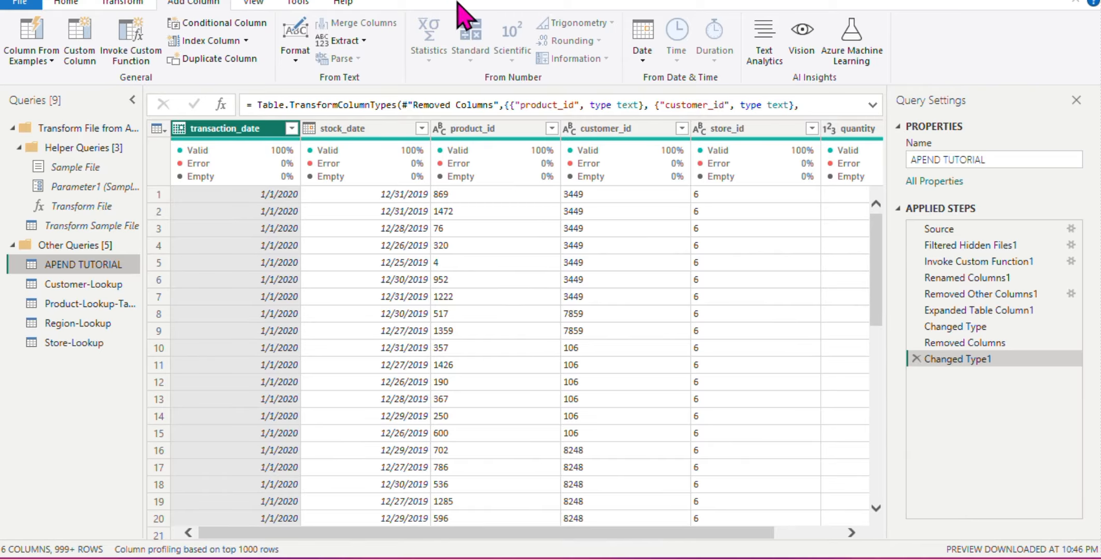
scroll(460, 4, "up", 2)
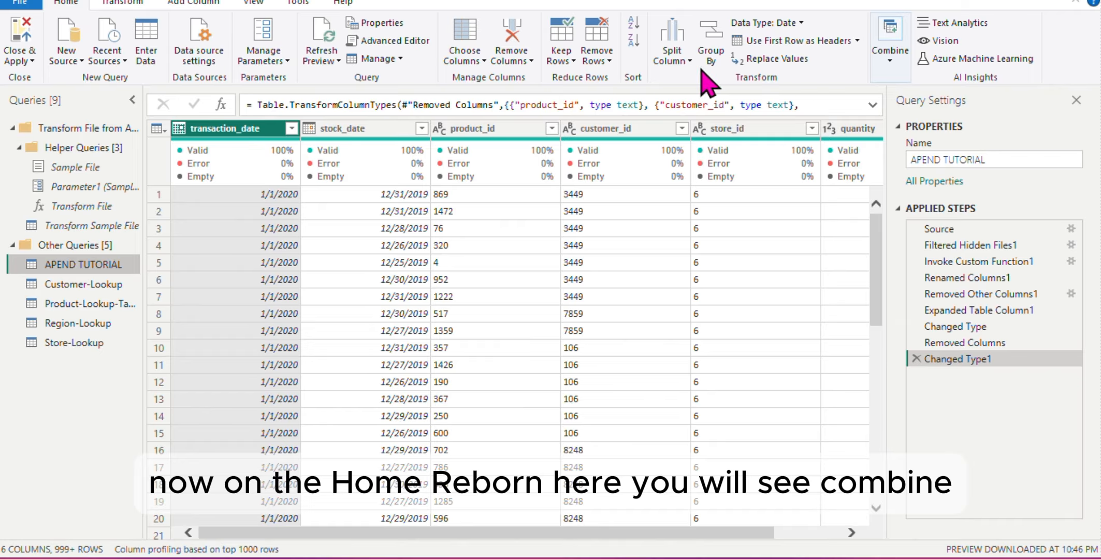
Merge the APEND TUTORIAL query with Customer-Lookup, matching both tables on customer_id with a left outer join.
left_click(891, 54)
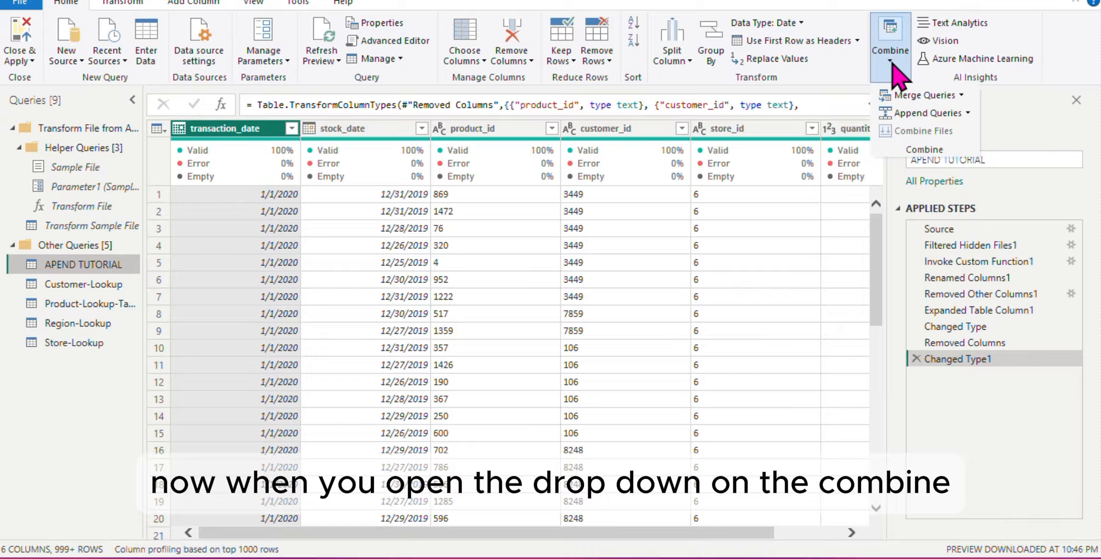
left_click(927, 96)
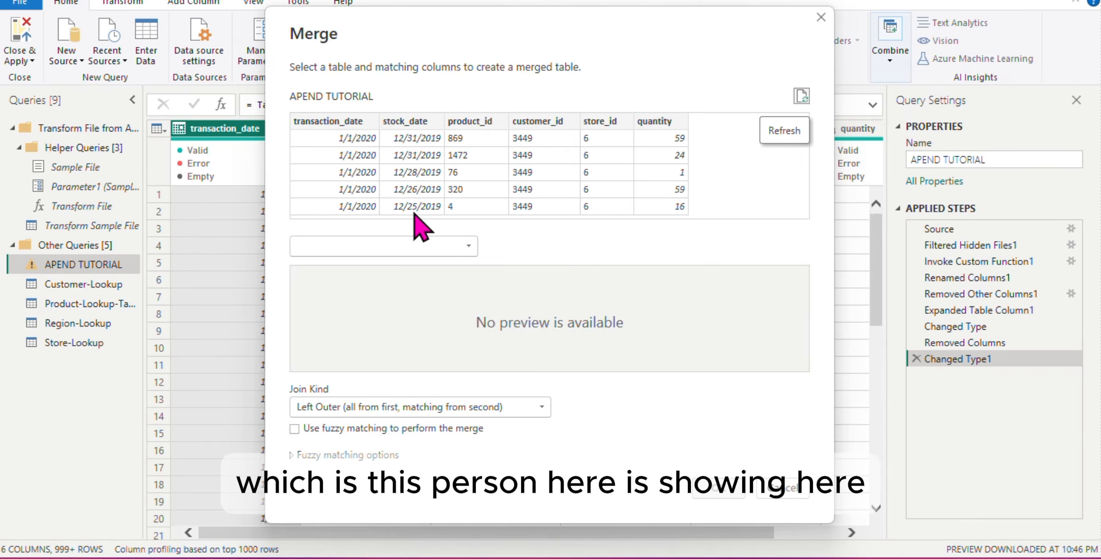
left_click(468, 246)
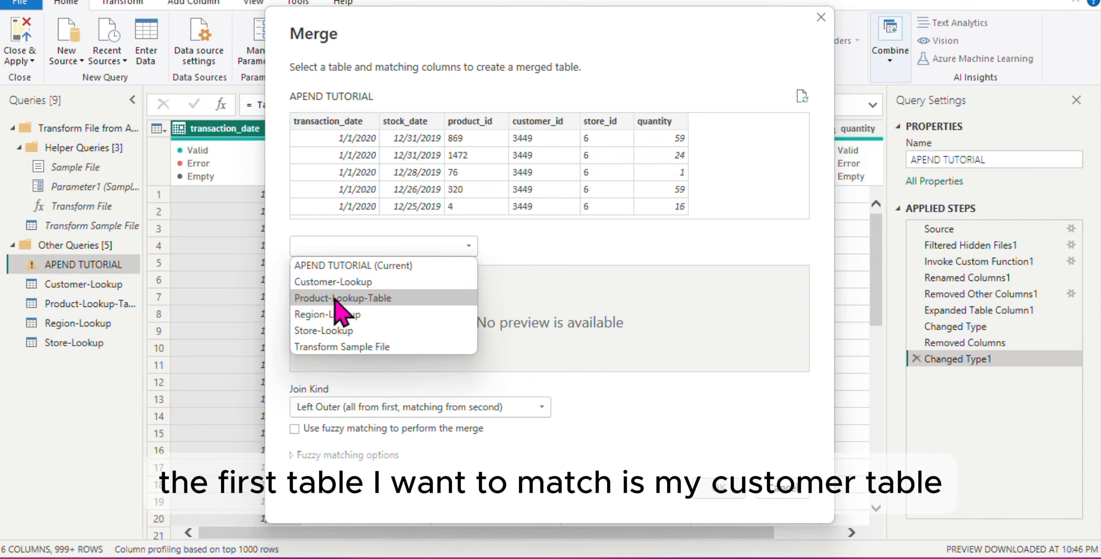
left_click(354, 284)
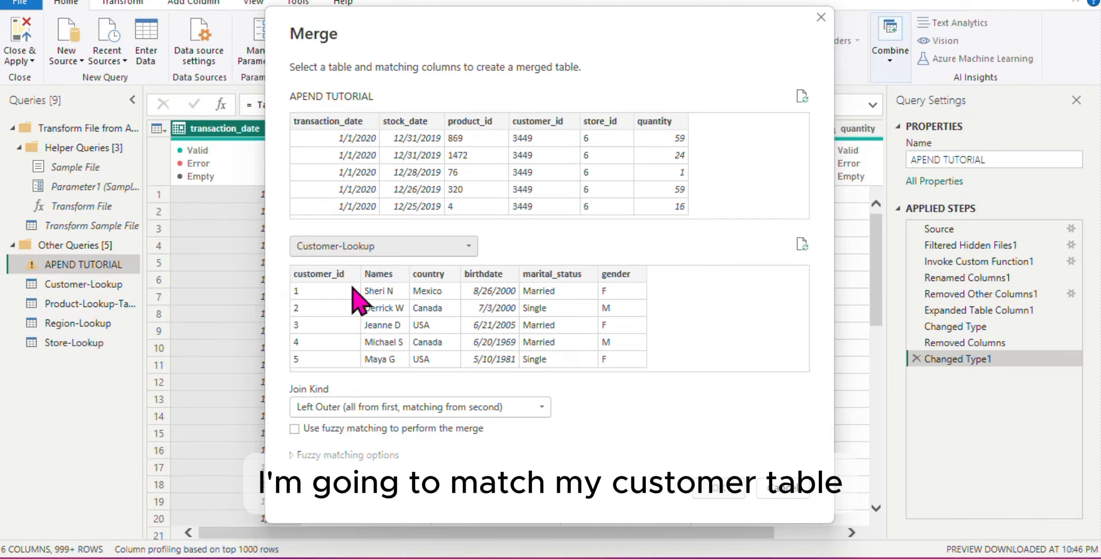
left_click(337, 277)
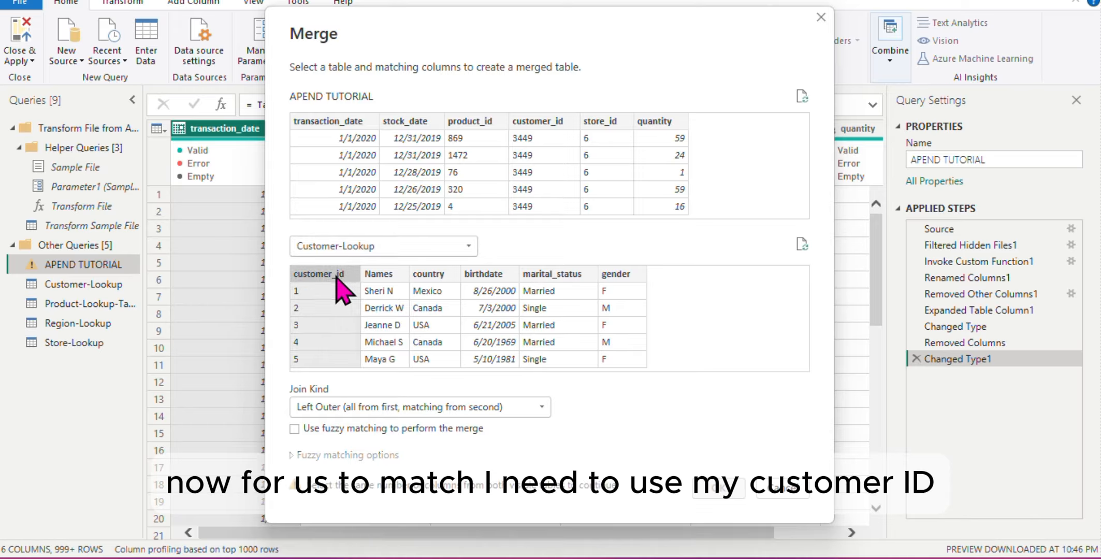
left_click(561, 137)
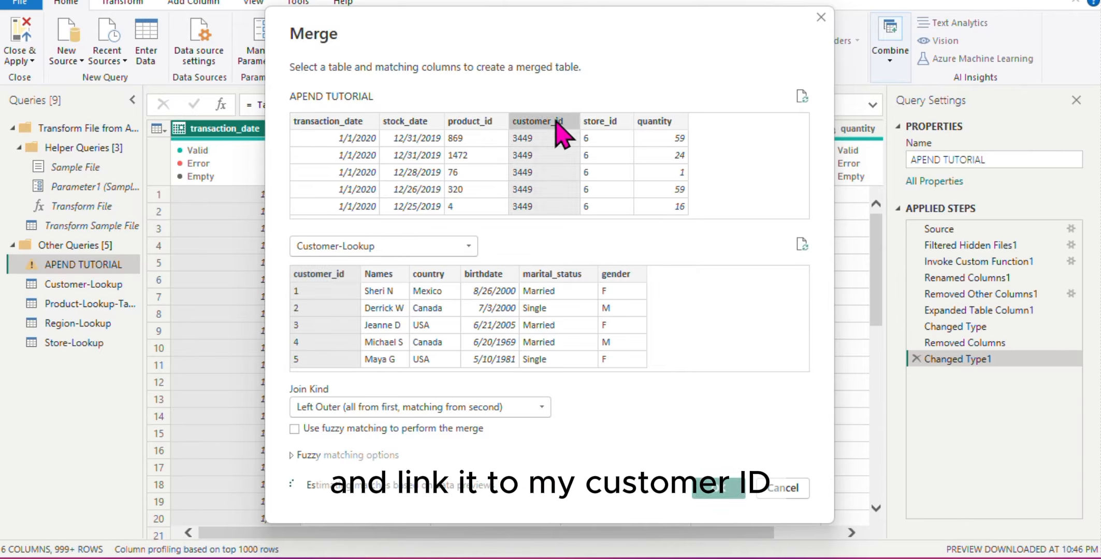
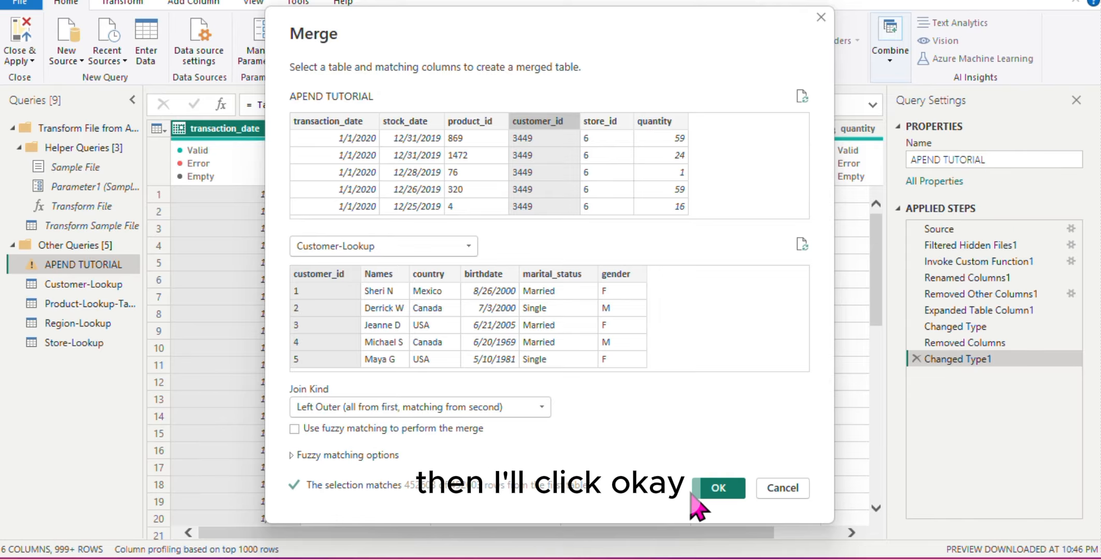
left_click(720, 493)
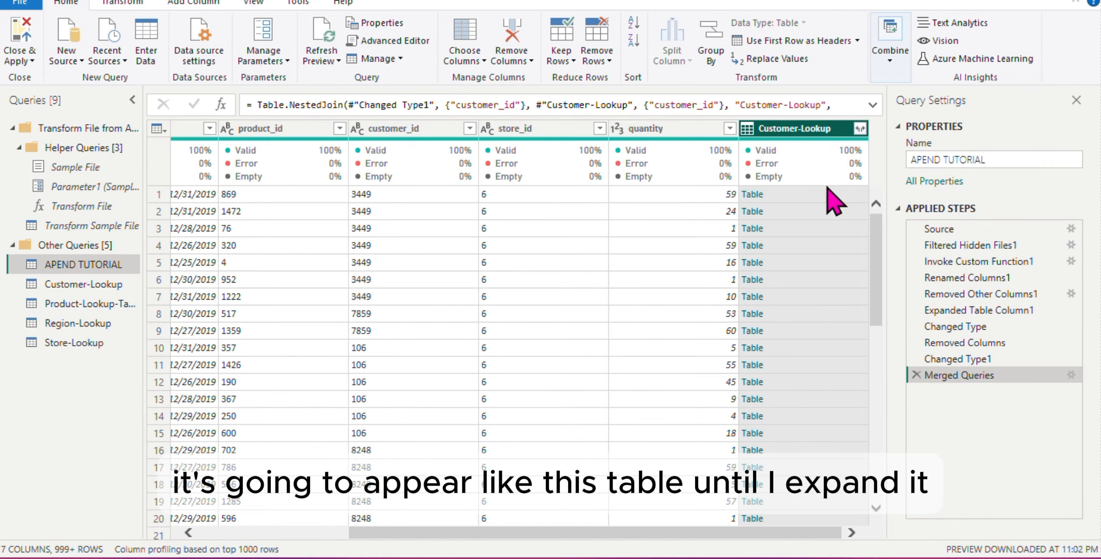
Expand the Customer-Lookup column into Names, country, birthdate, marital_status and gender, excluding customer_id and without the original column name as prefix.
left_click(859, 129)
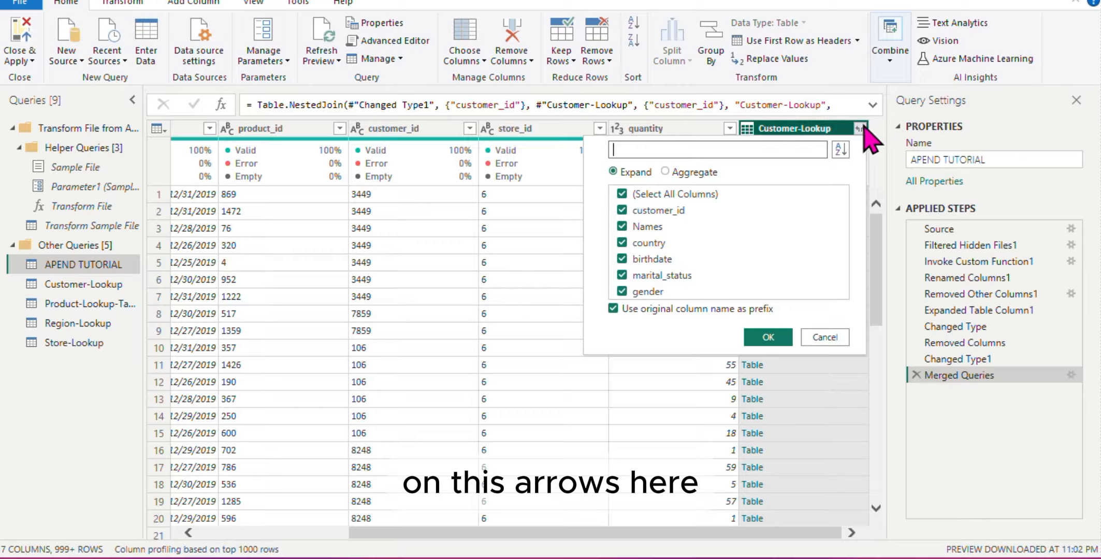
left_click(622, 210)
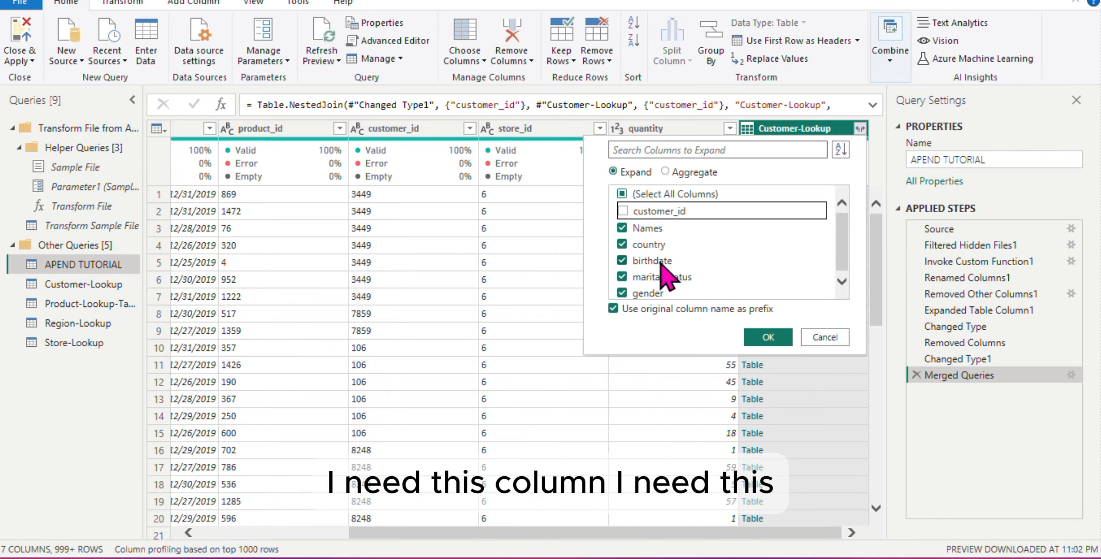
left_click(613, 309)
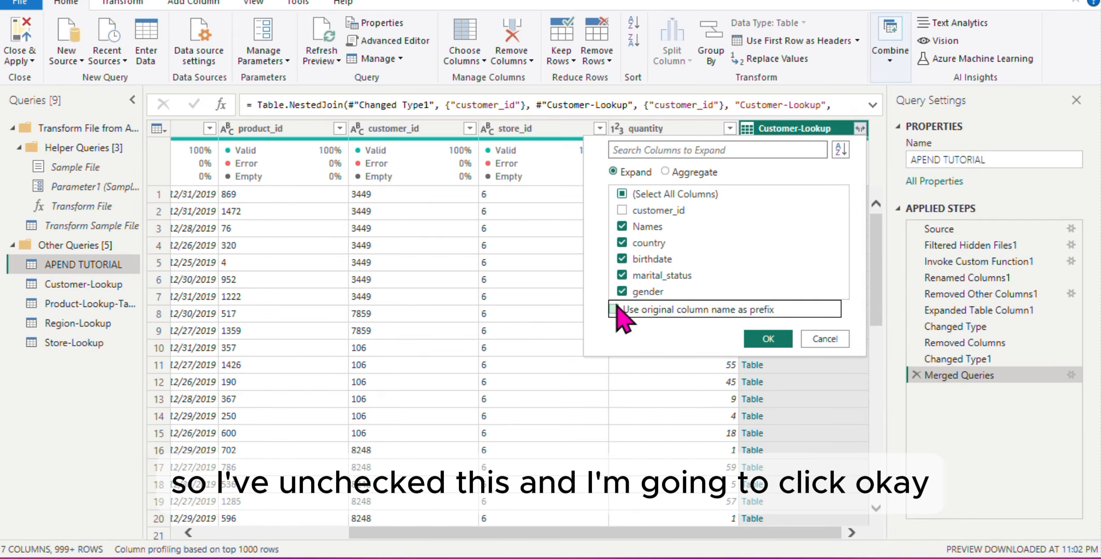
left_click(774, 337)
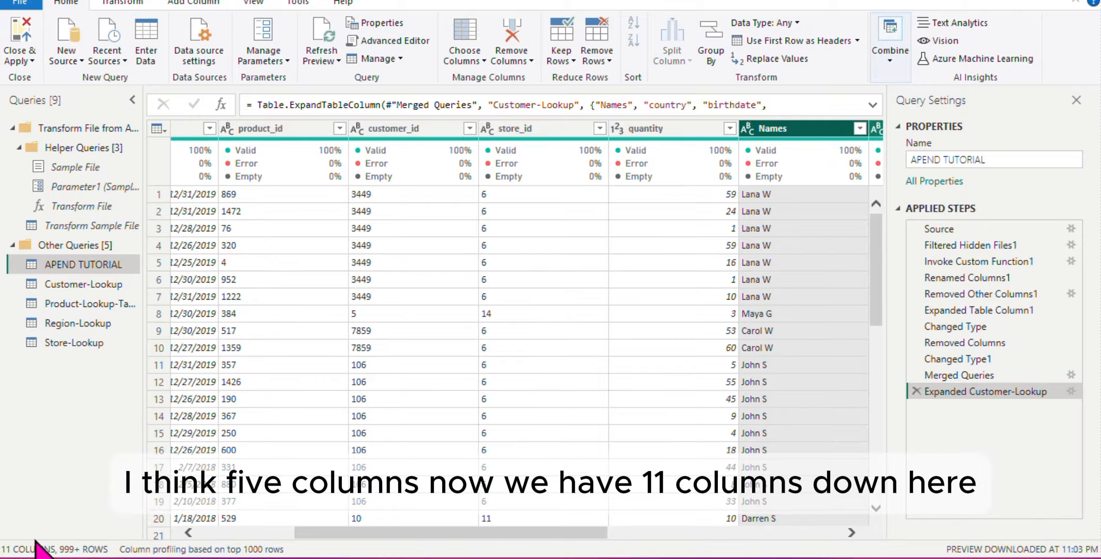
Merge the APEND TUTORIAL query with Product-Lookup-Table, matching both tables on product_id with a left outer join.
scroll(572, 438, "right", 10)
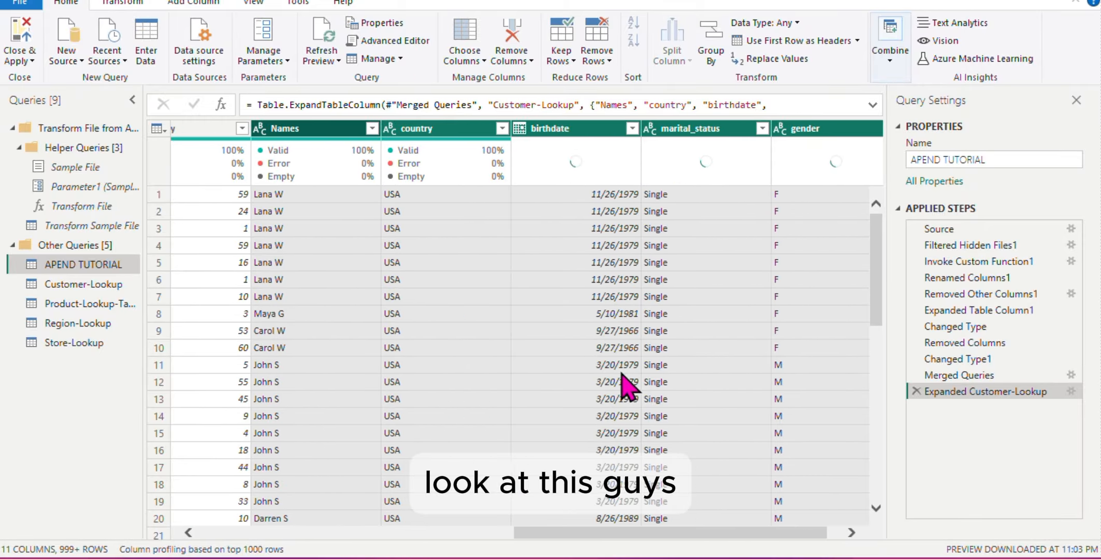
scroll(605, 276, "right", 1)
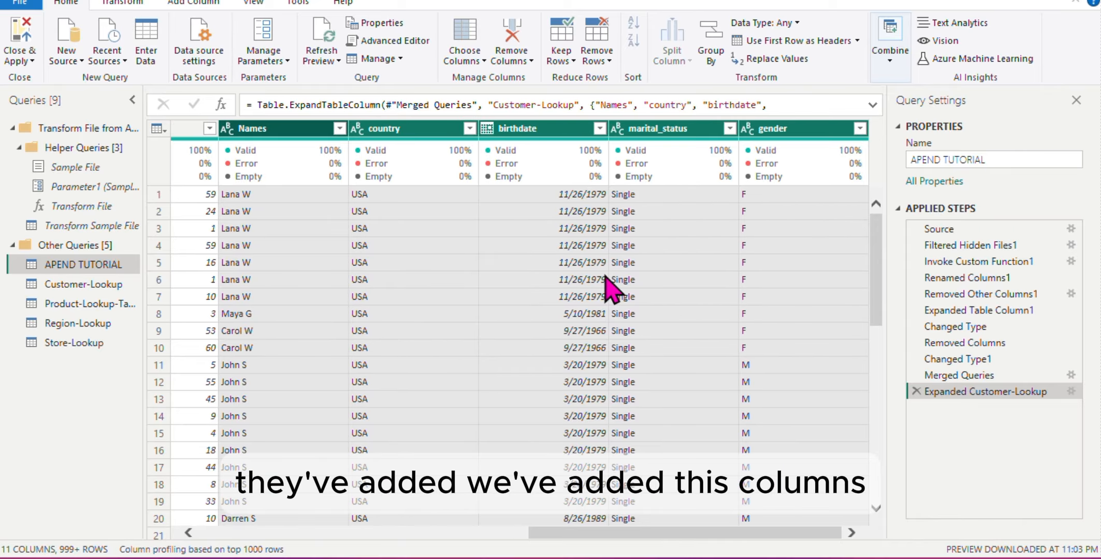
scroll(629, 262, "left", 5)
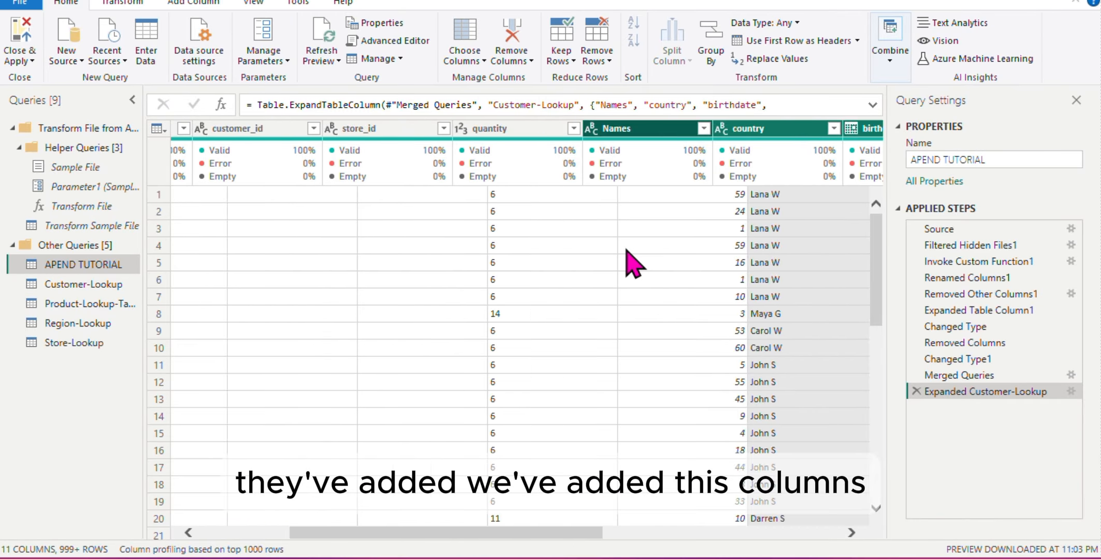
scroll(632, 264, "left", 3)
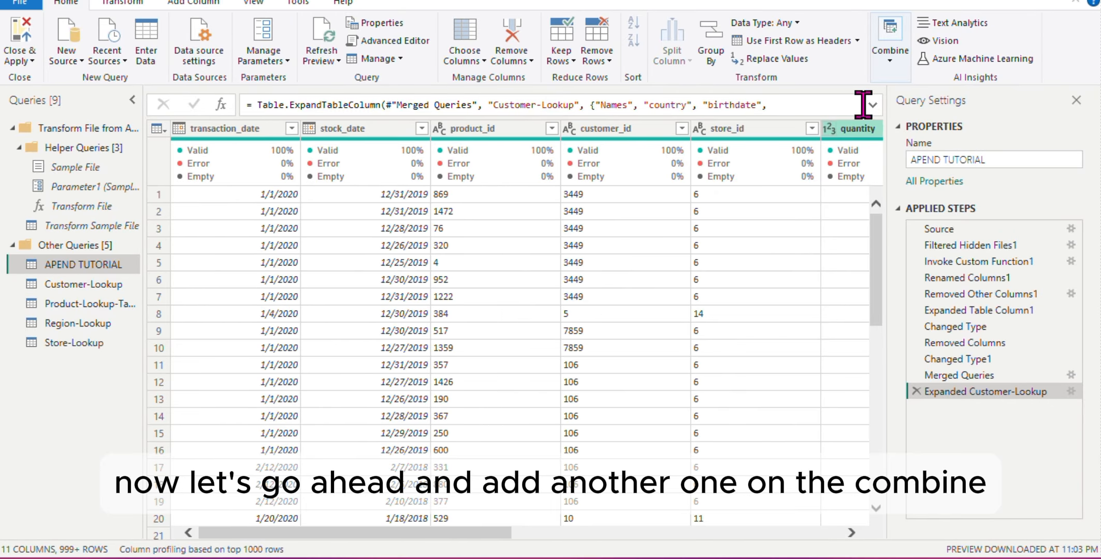
left_click(891, 56)
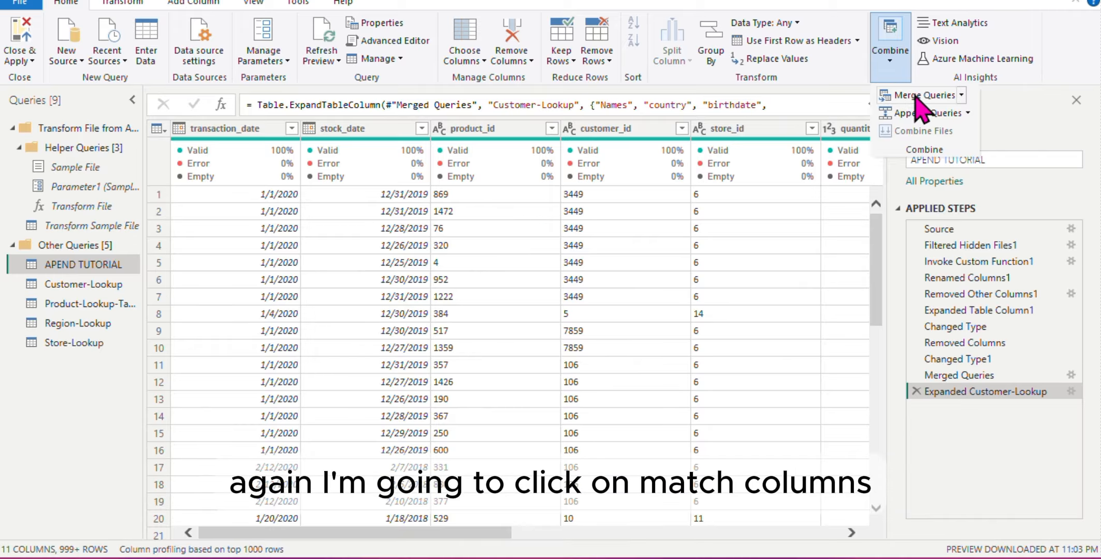
left_click(910, 95)
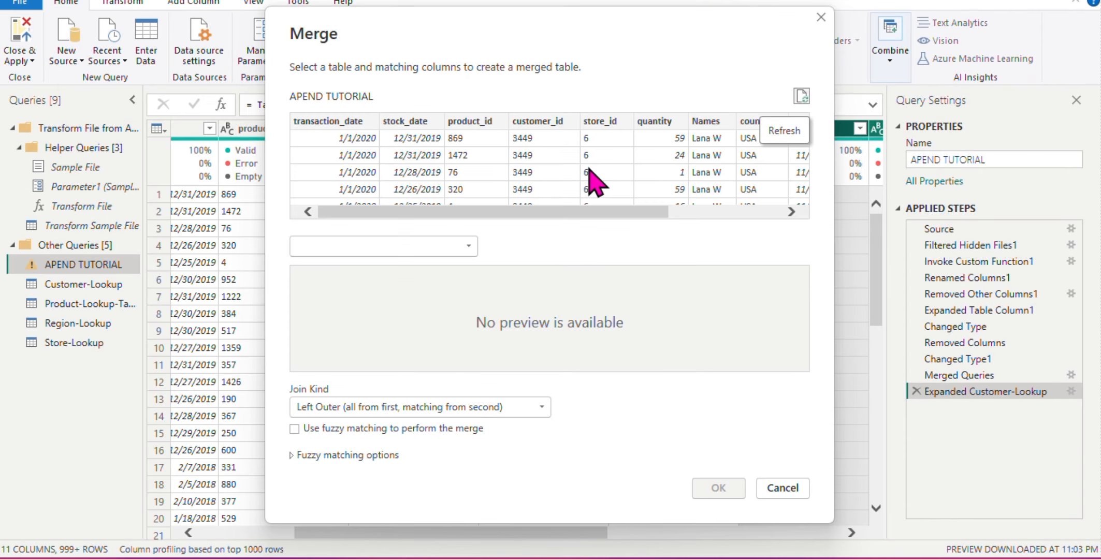
left_click(473, 248)
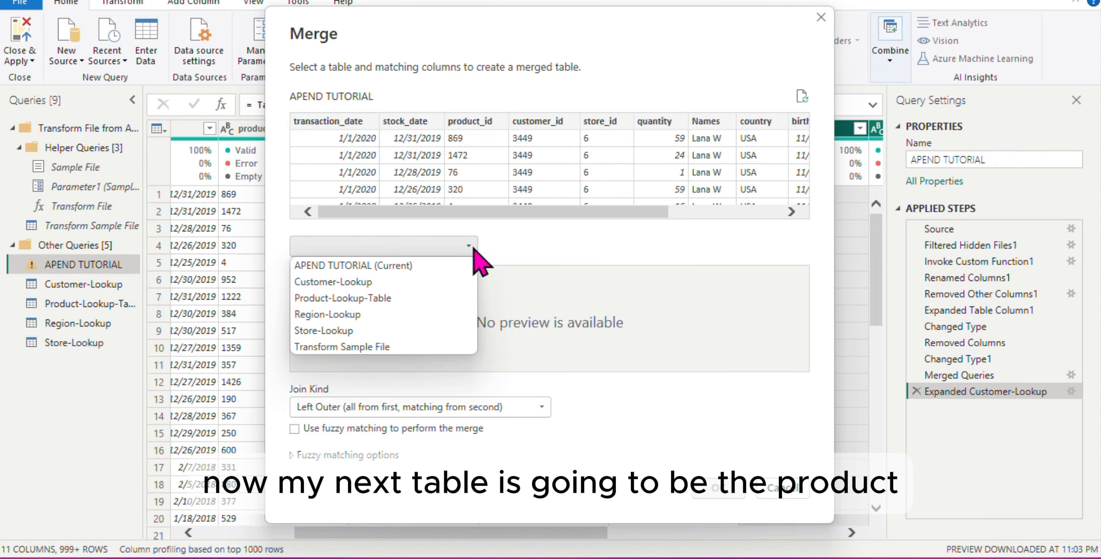
left_click(313, 299)
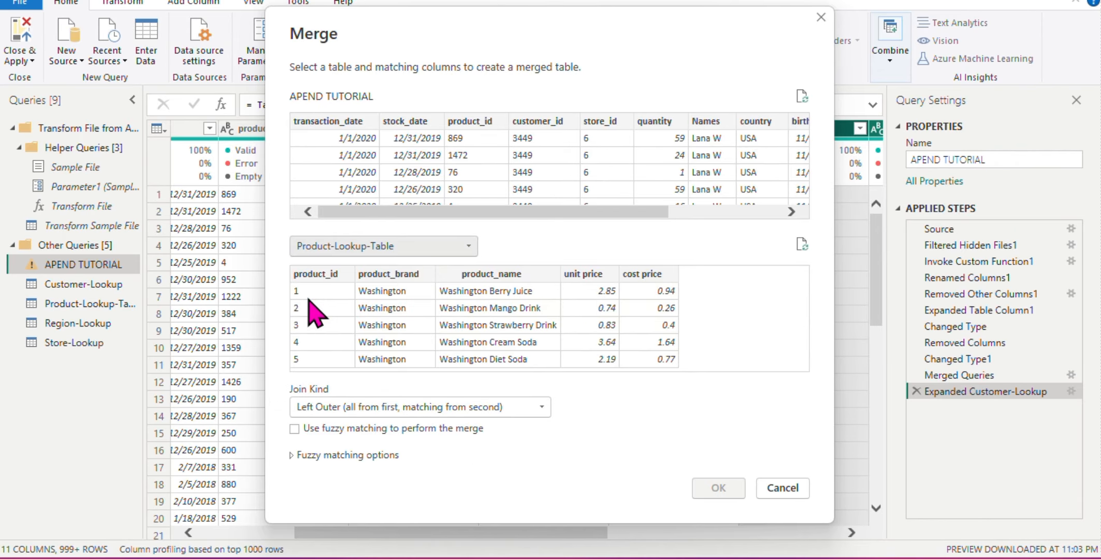
left_click(329, 276)
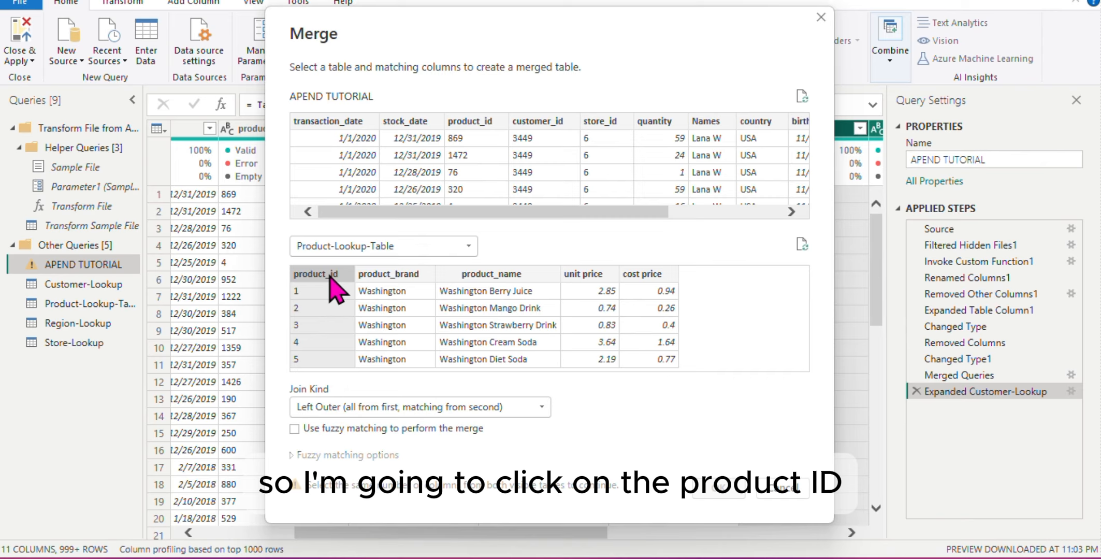
left_click(487, 129)
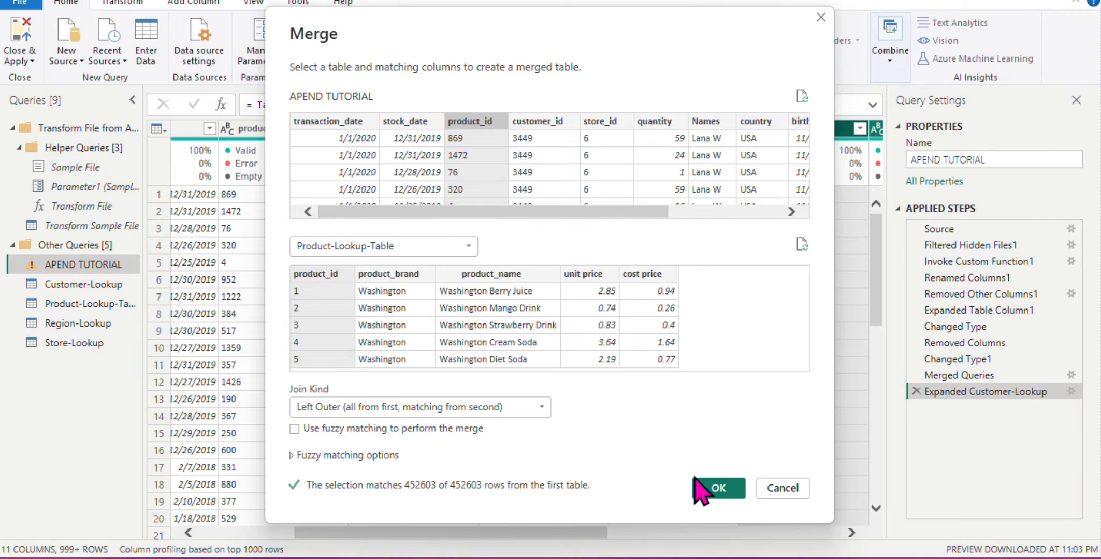
left_click(715, 487)
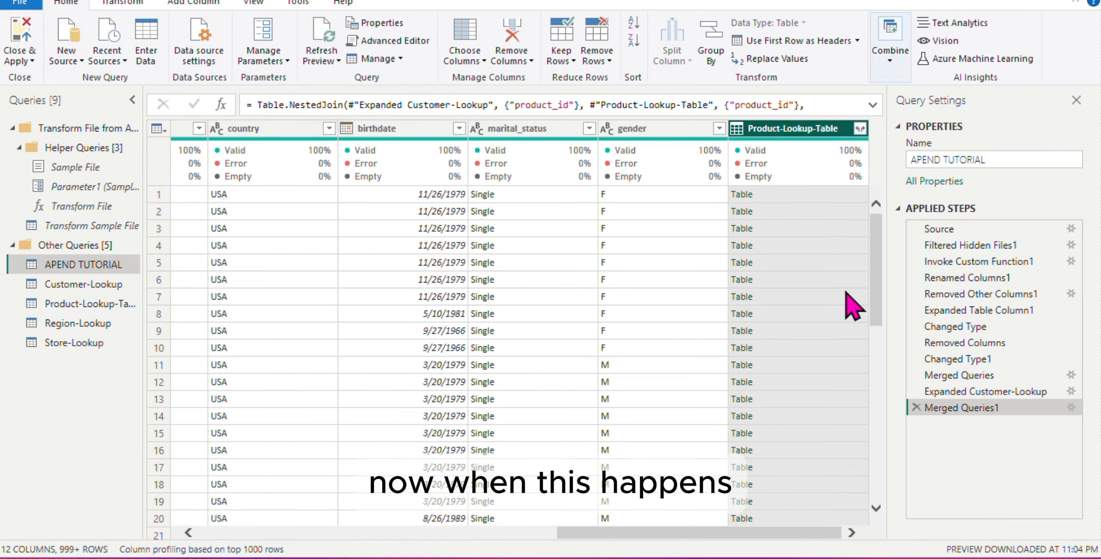
Expand the Product-Lookup-Table column into product_brand, product_name, unit price and cost price, excluding product_id and without a prefix.
left_click(860, 129)
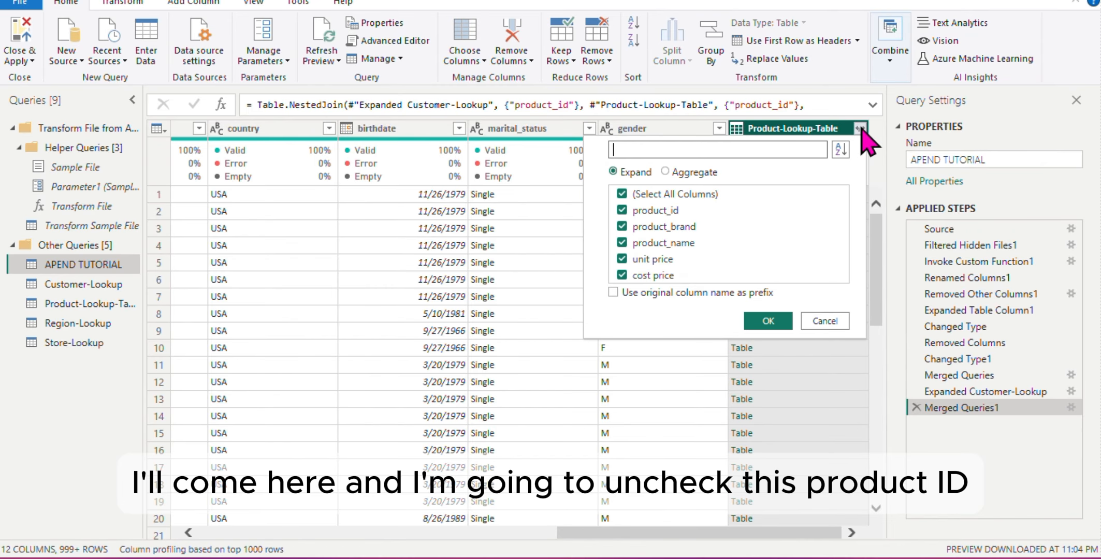
left_click(622, 210)
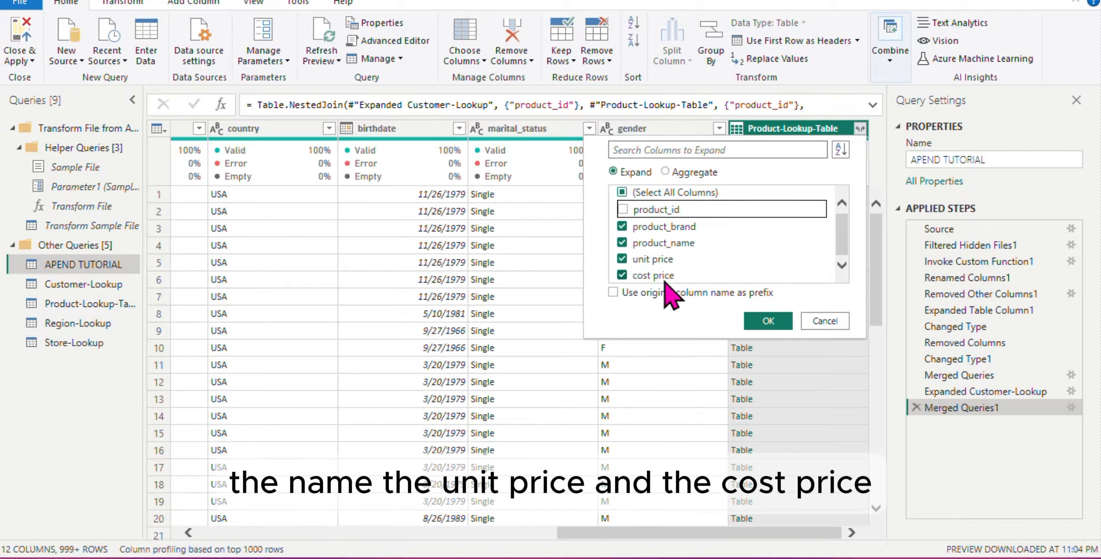
left_click(779, 324)
left_click(769, 322)
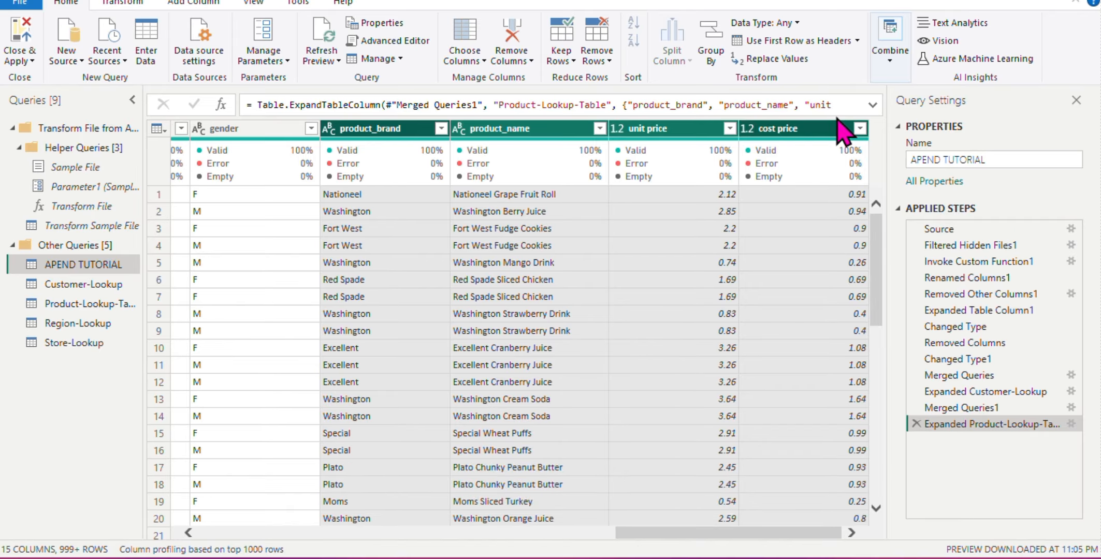
Merge the APEND TUTORIAL query with Store-Lookup, matching both tables on store_id with a left outer join.
left_click(894, 59)
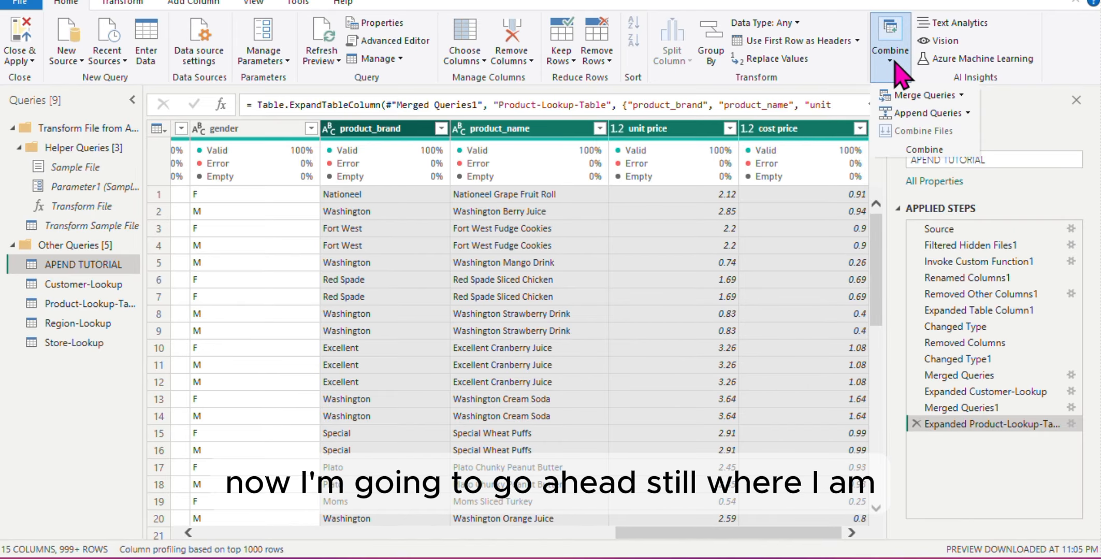
left_click(922, 96)
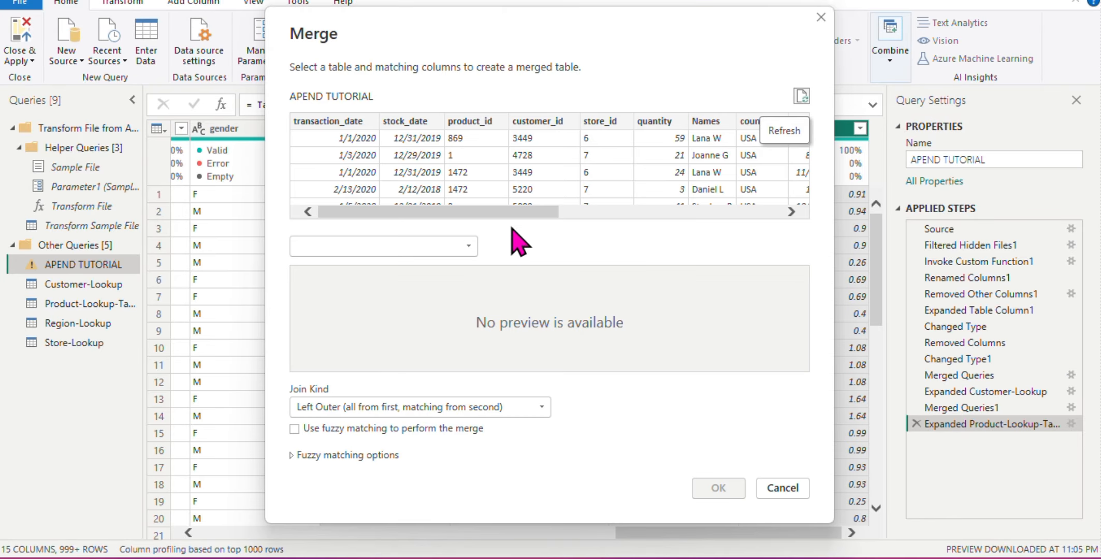
left_click(469, 246)
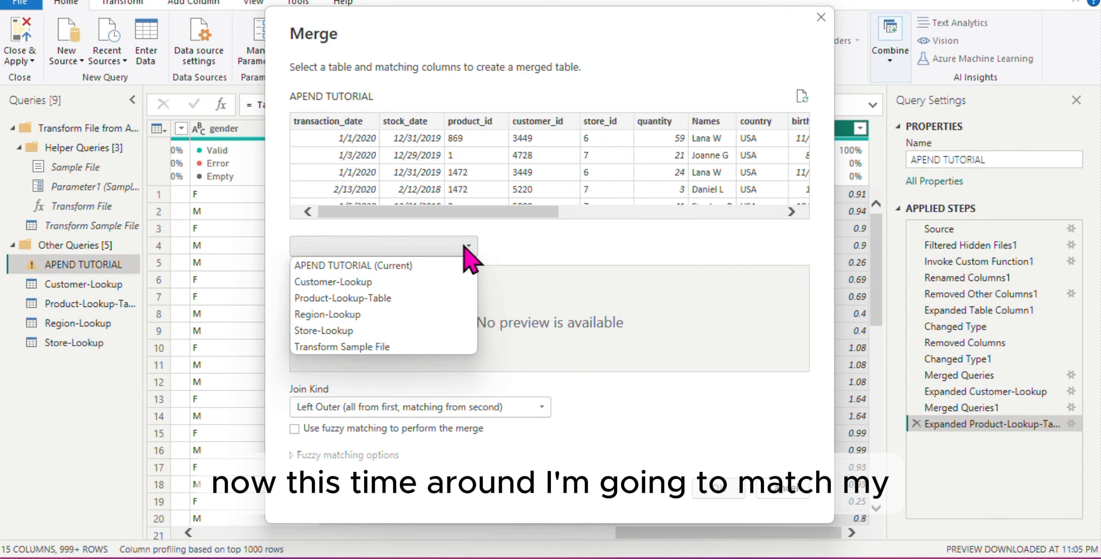
left_click(343, 333)
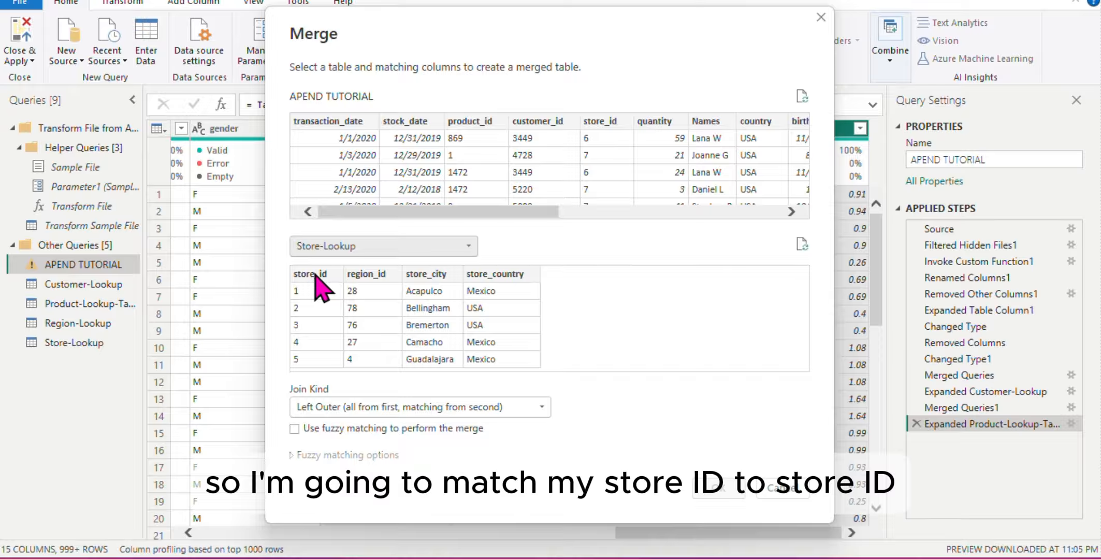
left_click(313, 274)
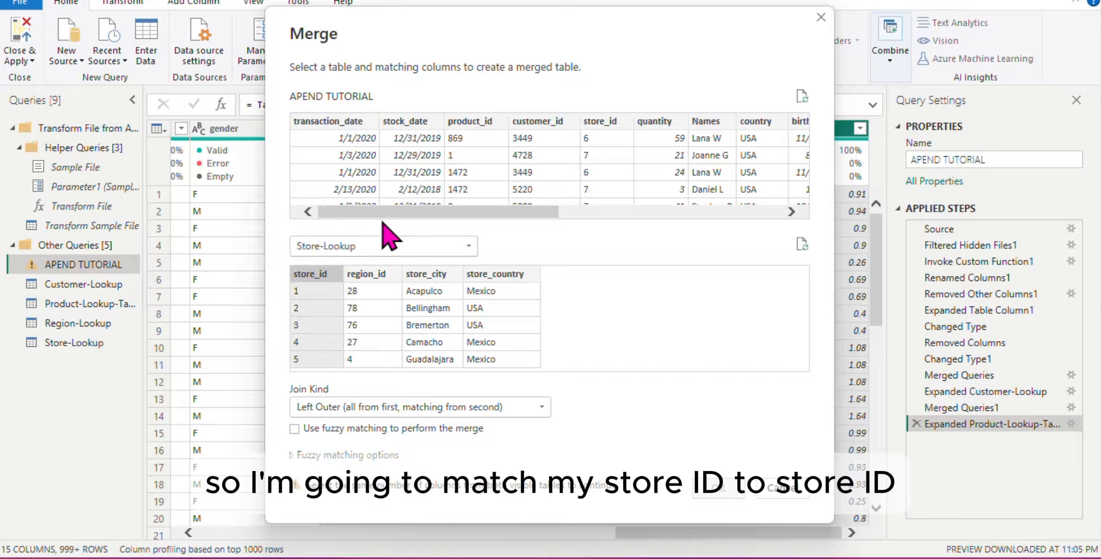
left_click(622, 120)
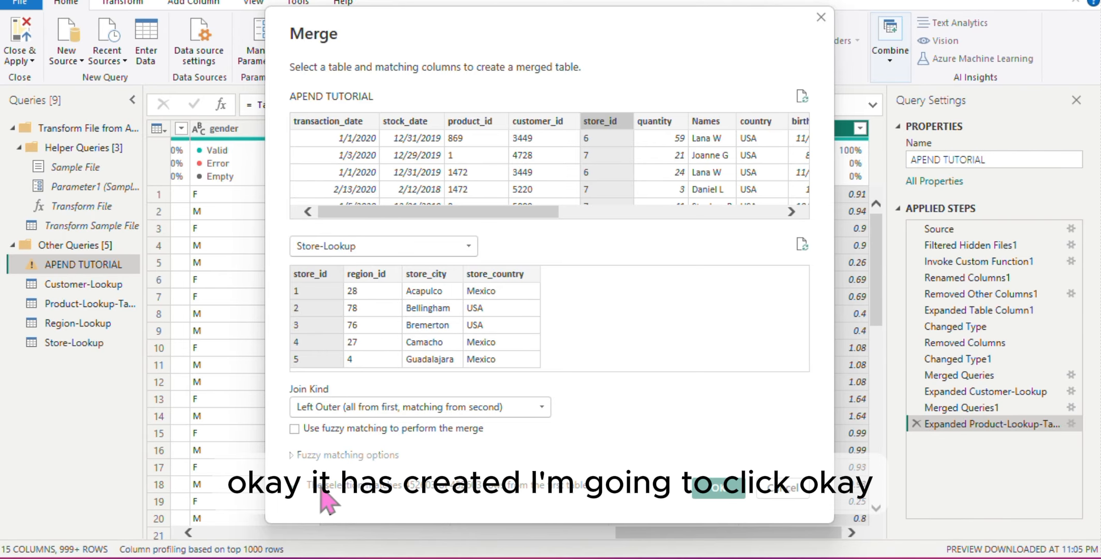
left_click(719, 488)
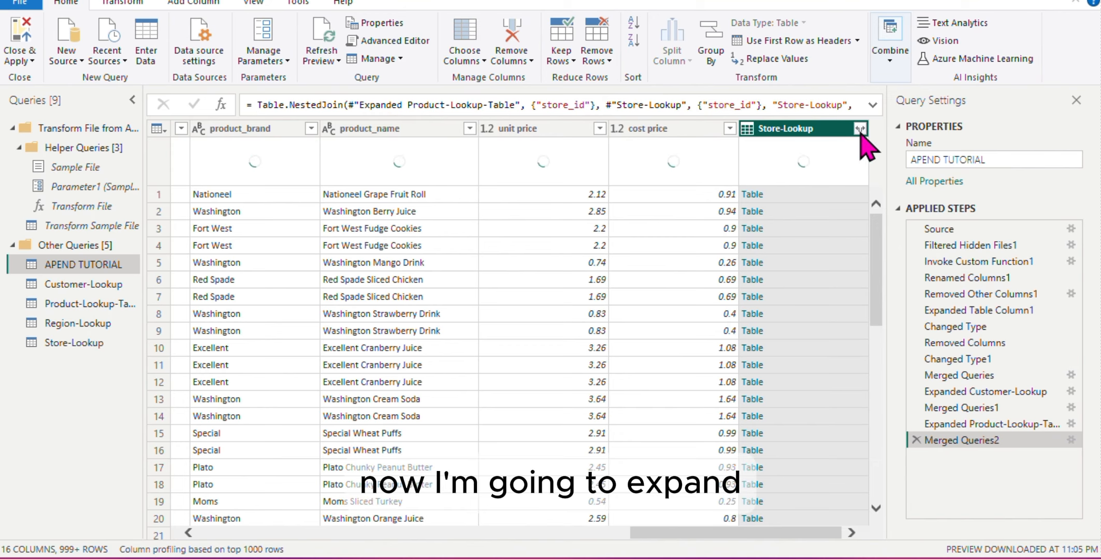
Expand the Store-Lookup column into region_id, store_city and store_country, excluding store_id and without a prefix.
left_click(859, 132)
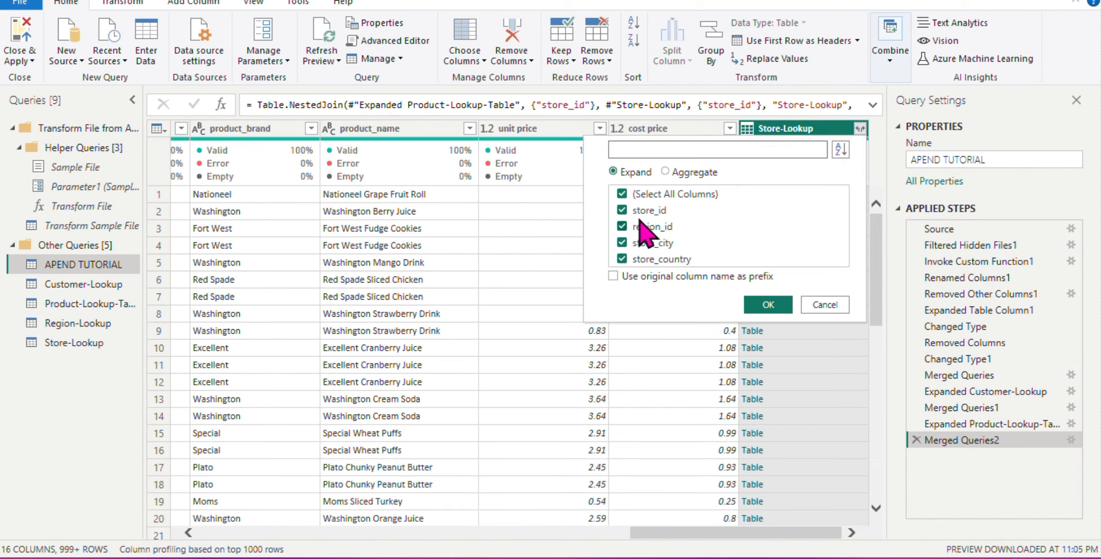
left_click(622, 210)
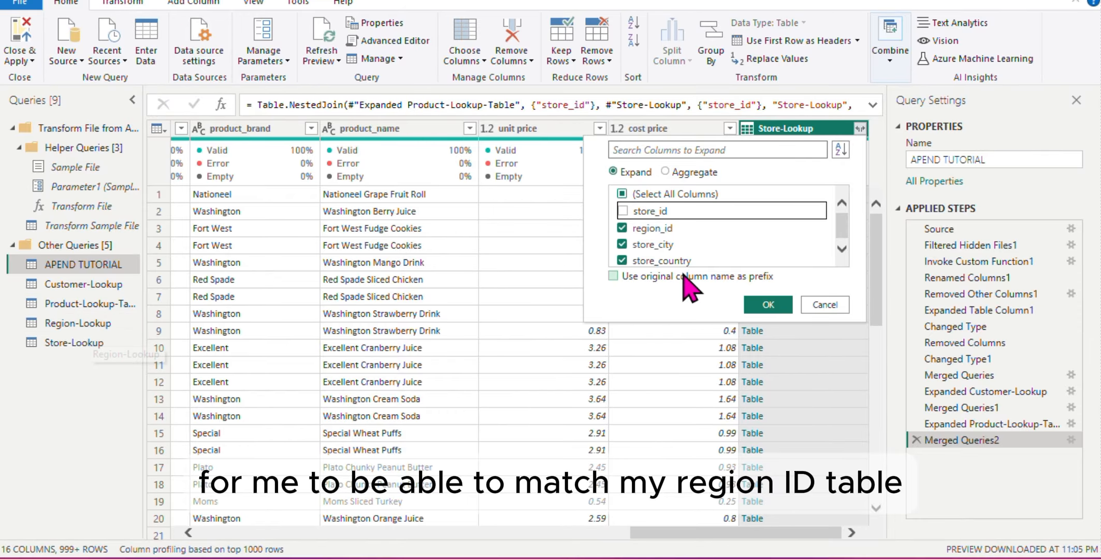
left_click(777, 308)
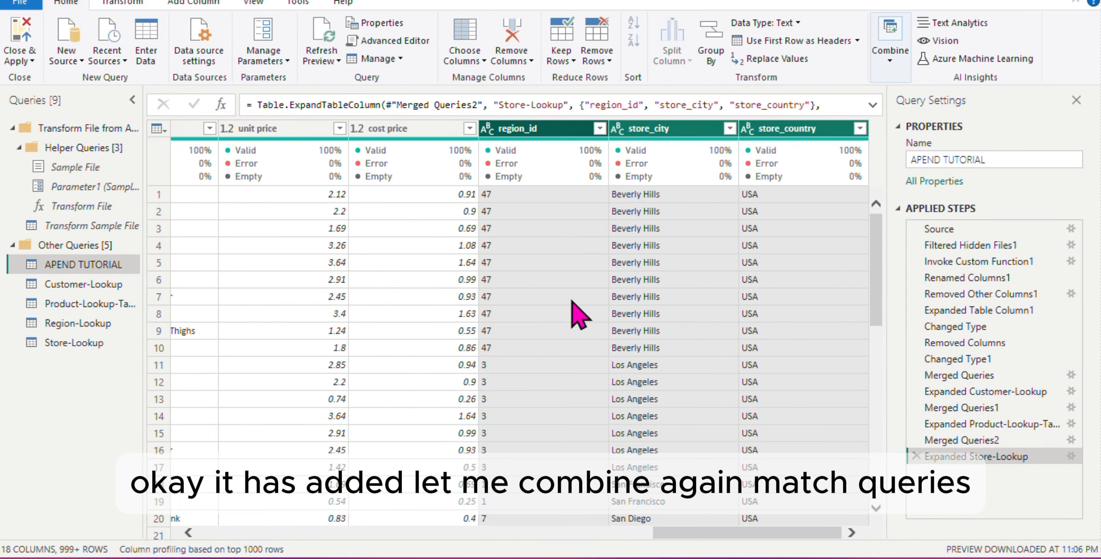
Merge the APEND TUTORIAL query with Region-Lookup, matching both tables on region_id with a left outer join.
left_click(898, 67)
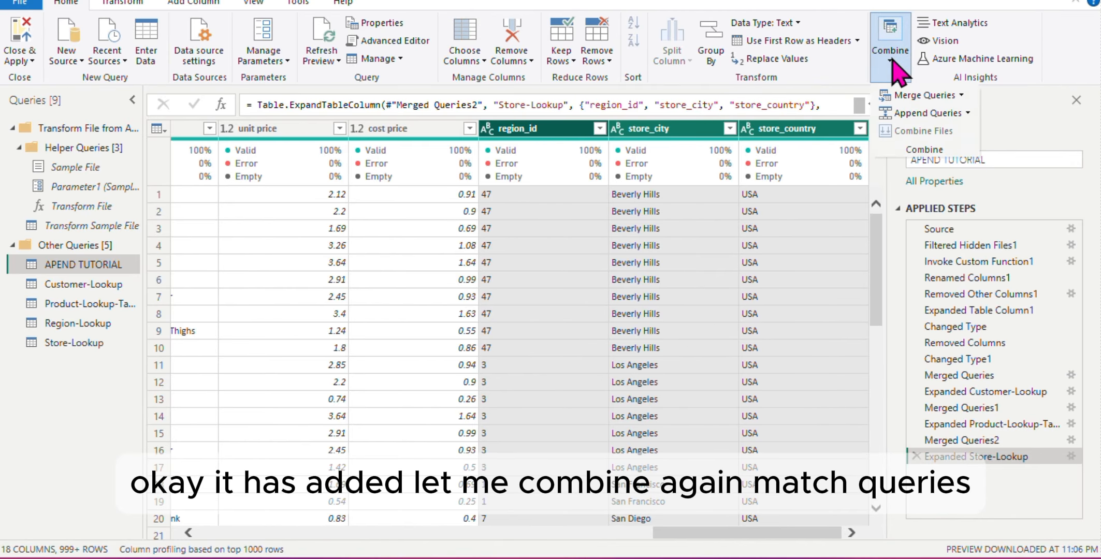
left_click(930, 98)
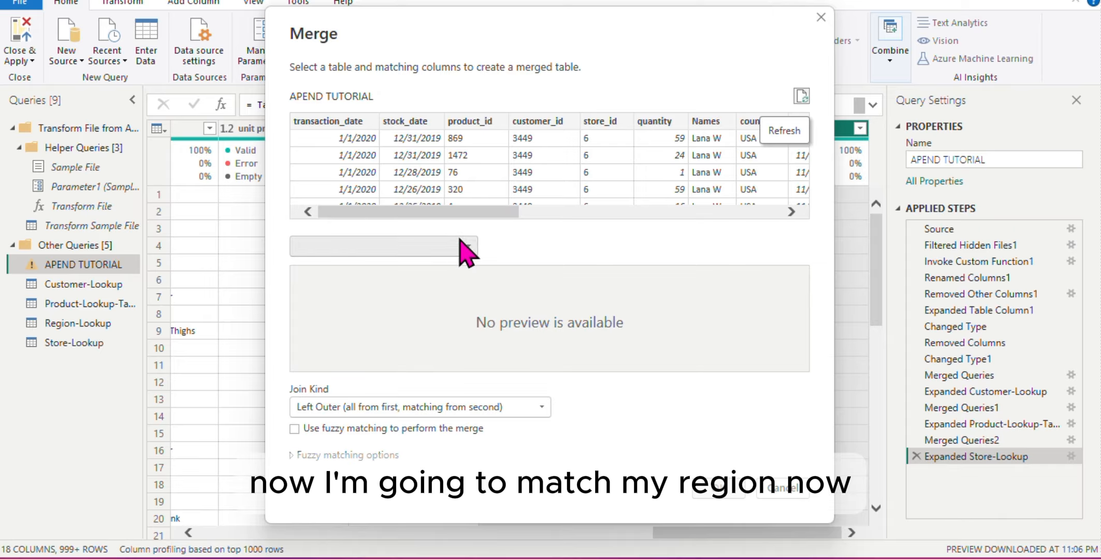
left_click(471, 247)
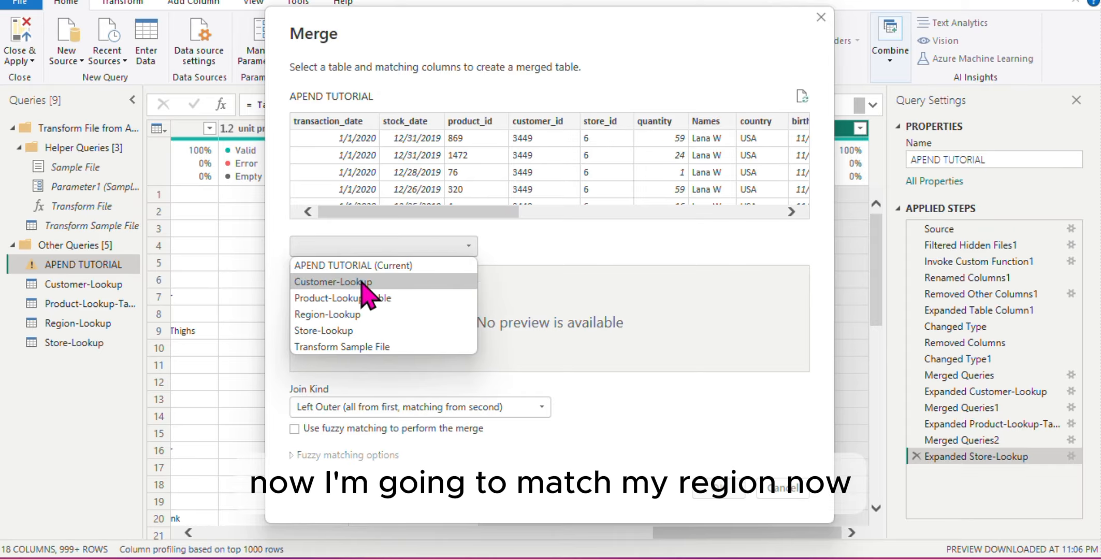
left_click(332, 325)
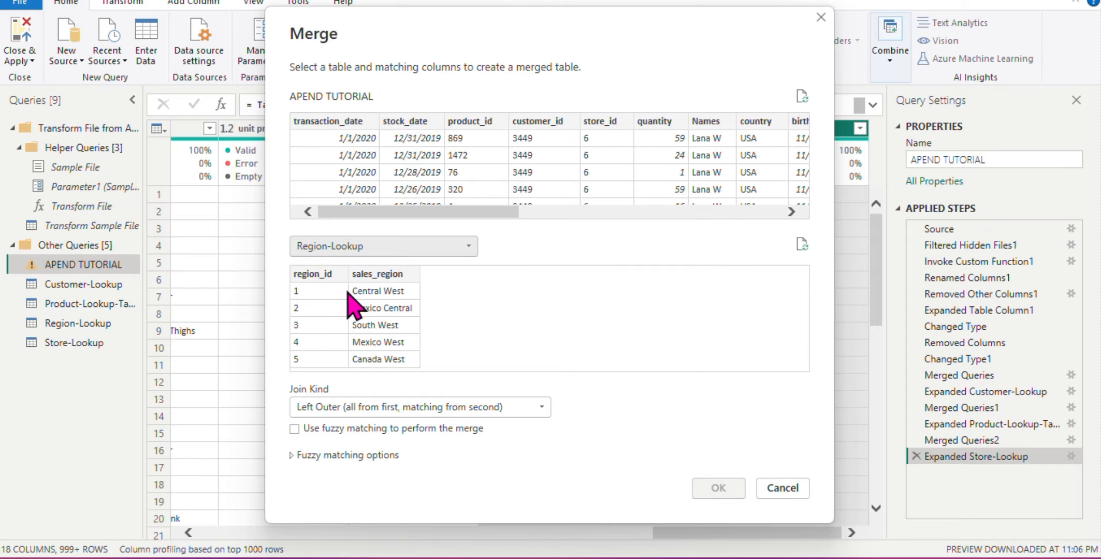
left_click(325, 274)
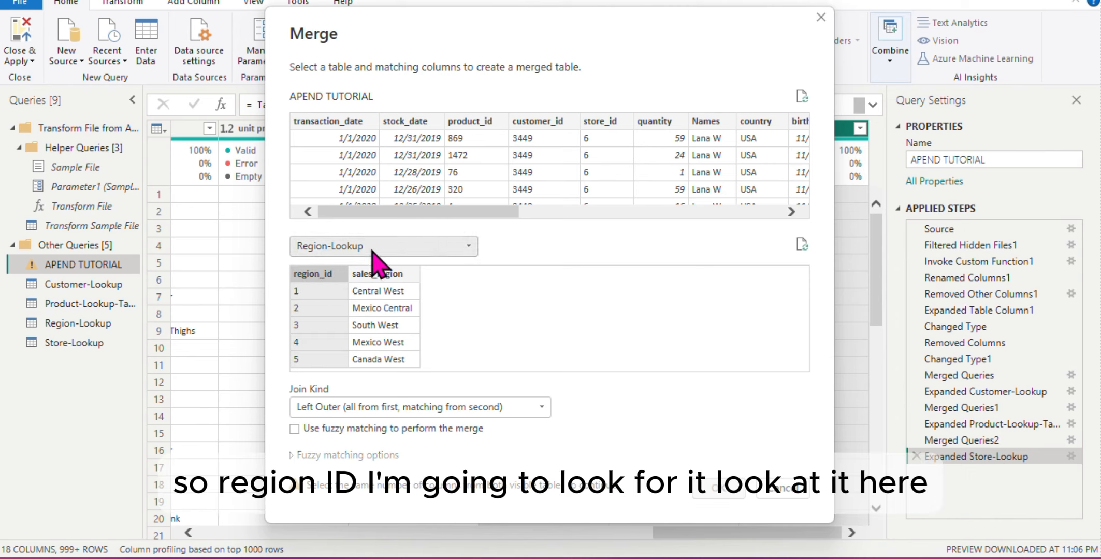
scroll(644, 153, "right", 6)
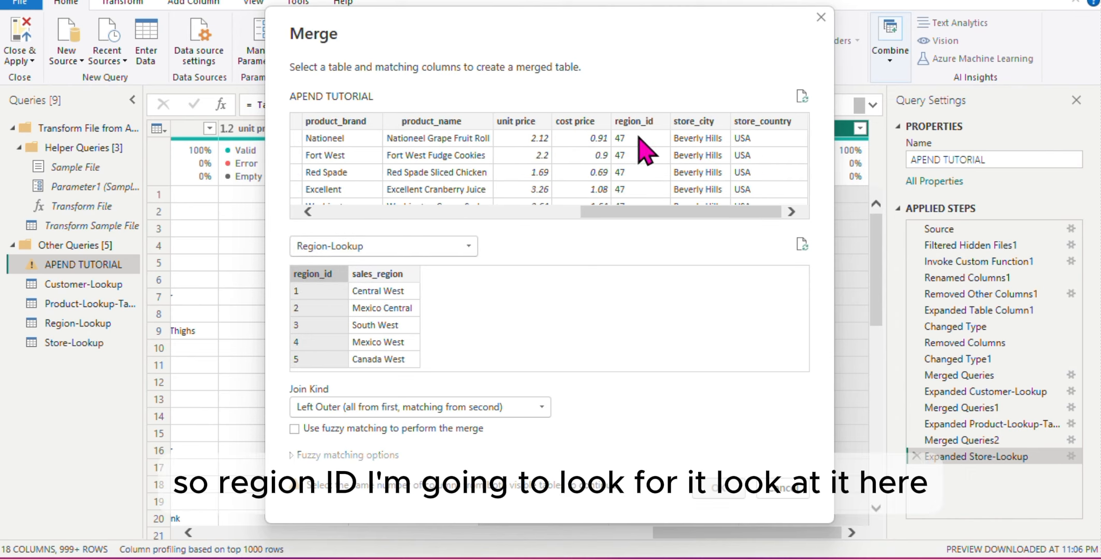
left_click(629, 123)
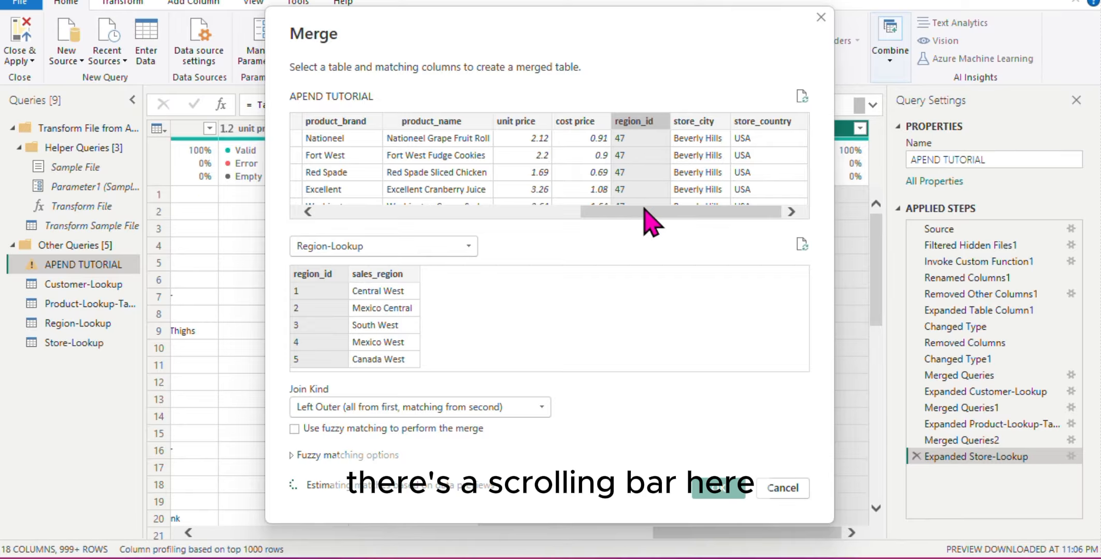
scroll(643, 211, "left", 3)
scroll(643, 210, "right", 3)
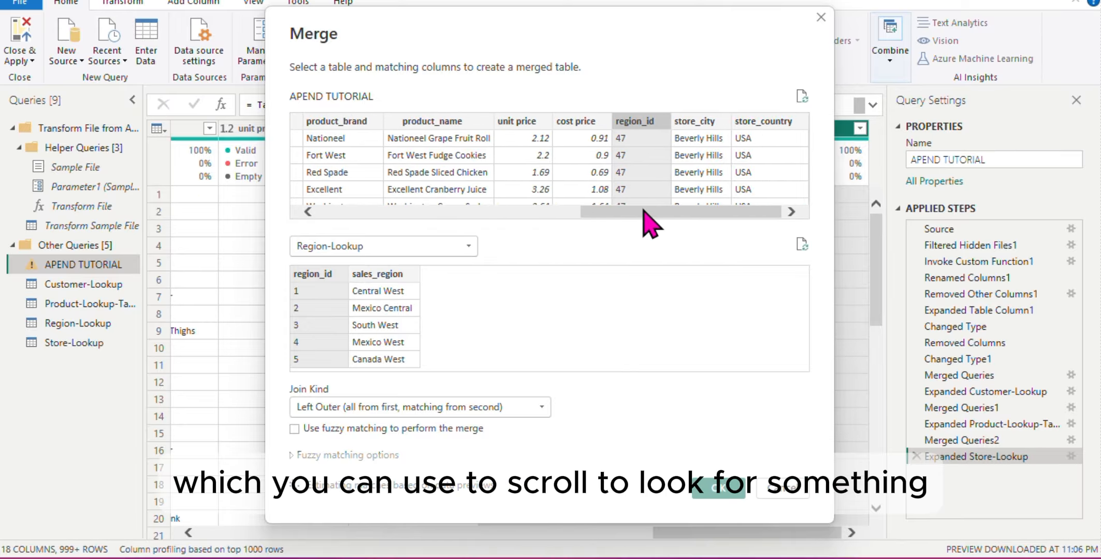
scroll(642, 211, "left", 3)
scroll(643, 210, "right", 3)
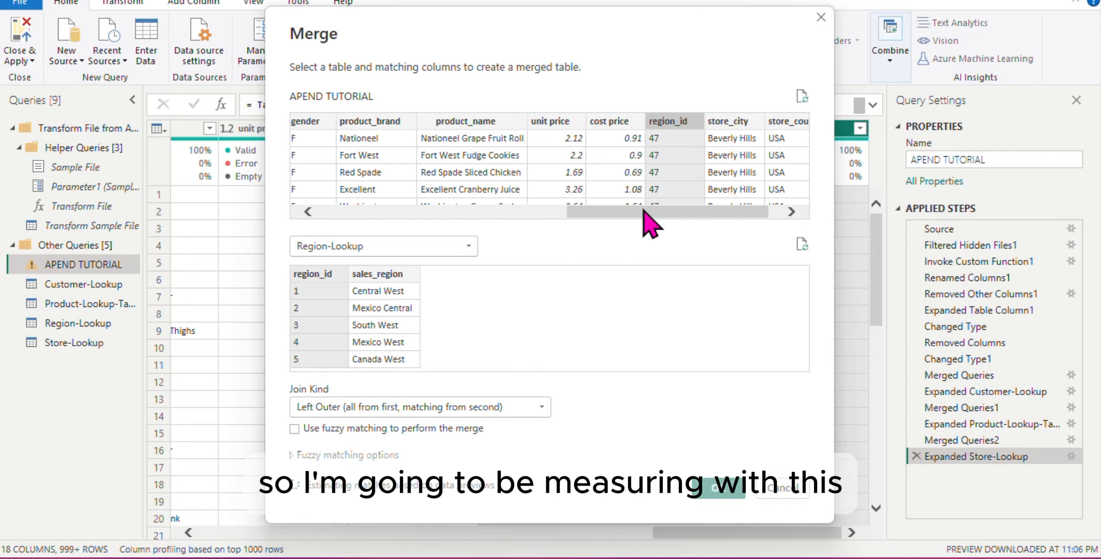
left_click(326, 275)
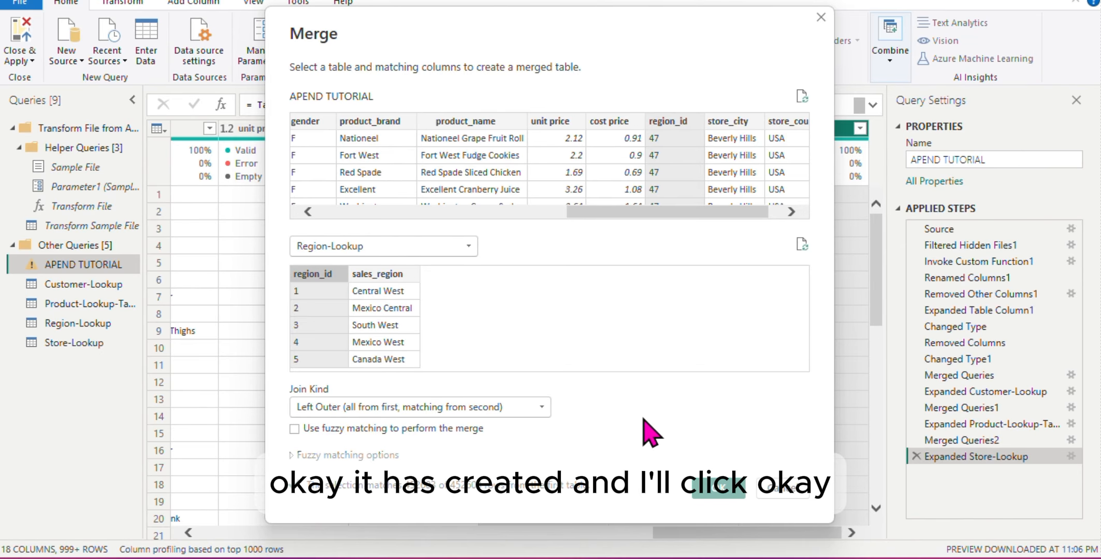
left_click(718, 490)
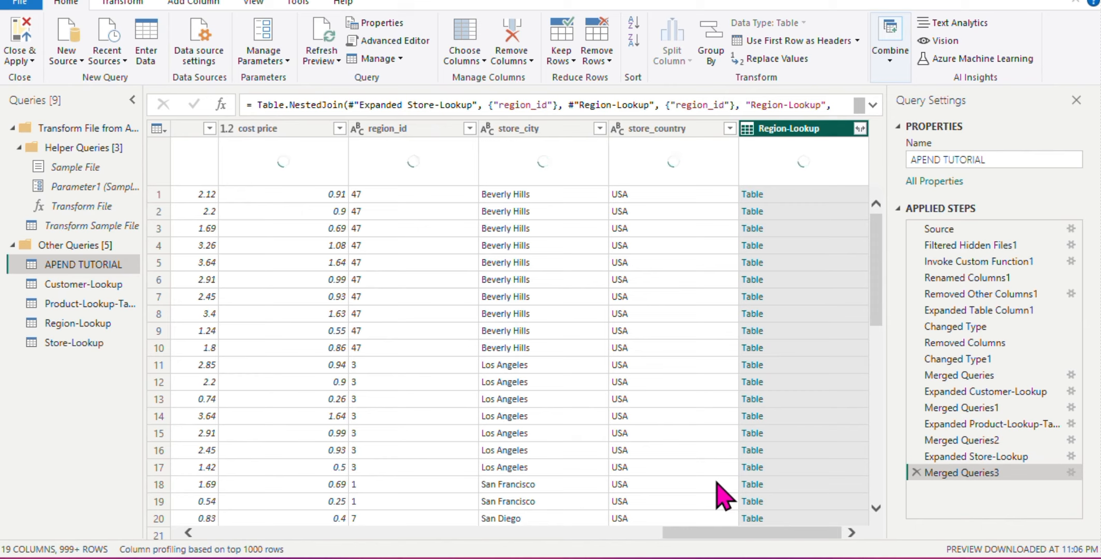
Expand the Region-Lookup column into sales_region only, excluding region_id and without a prefix.
left_click(860, 128)
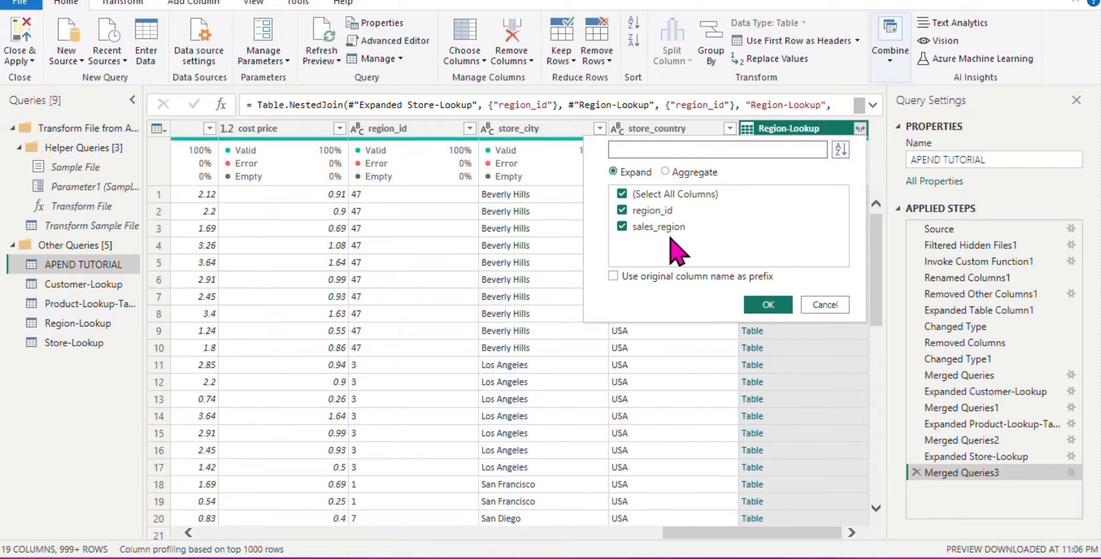
left_click(621, 211)
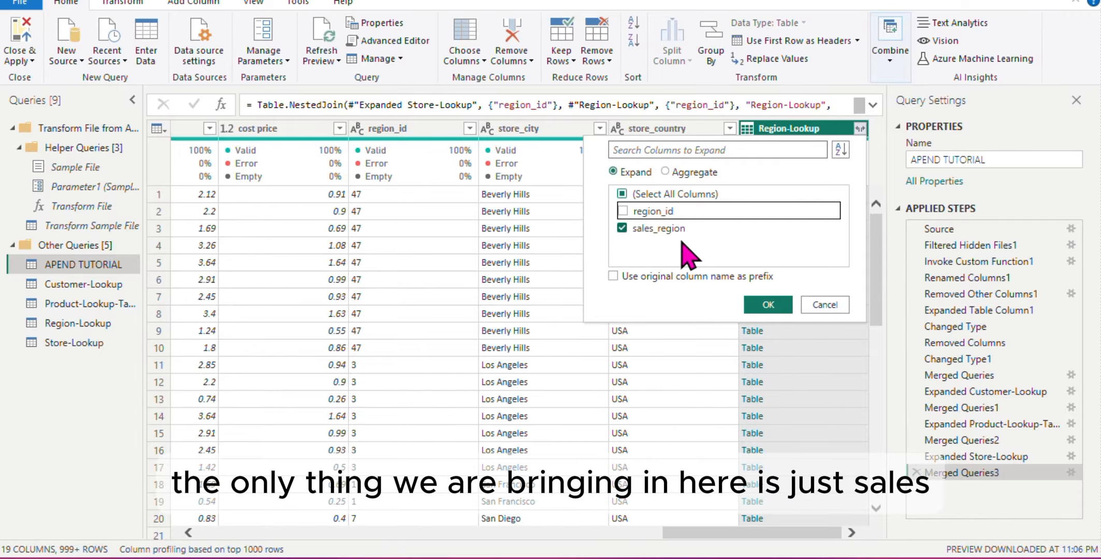
left_click(772, 305)
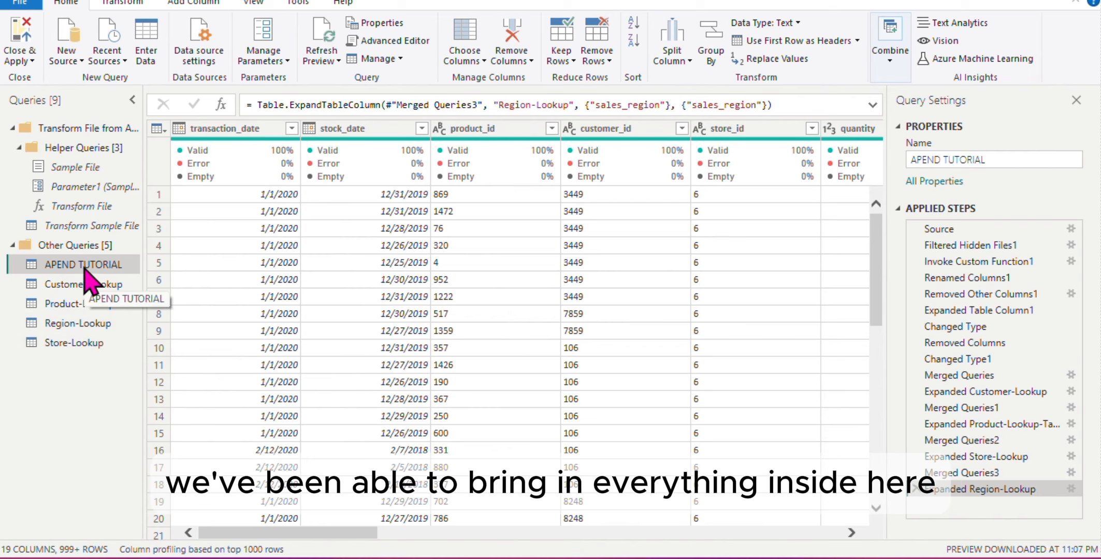
Review all columns of the combined APEND TUTORIAL table, from transaction_date through sales_region.
scroll(309, 299, "right", 15)
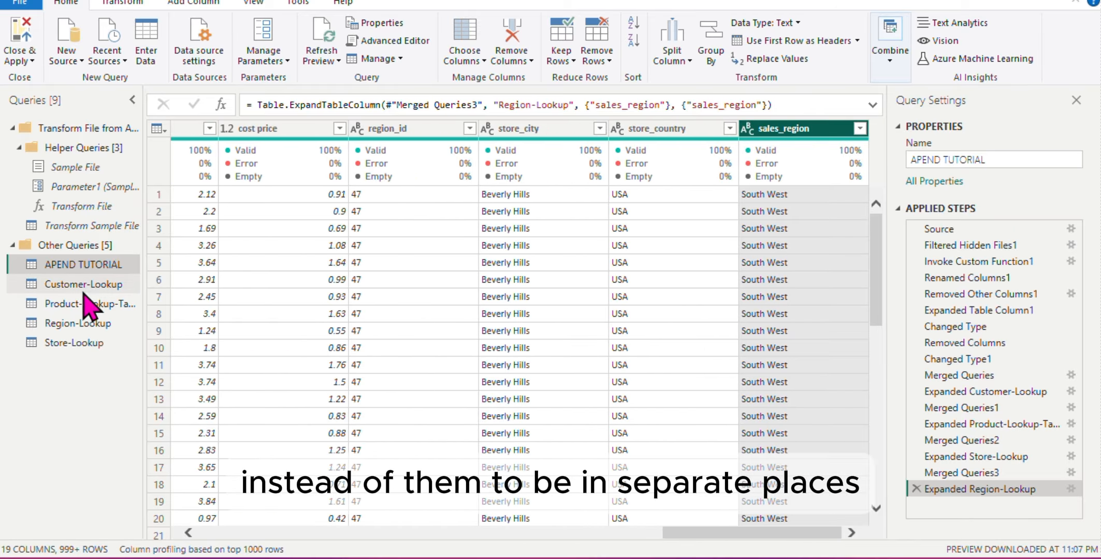
scroll(369, 349, "left", 15)
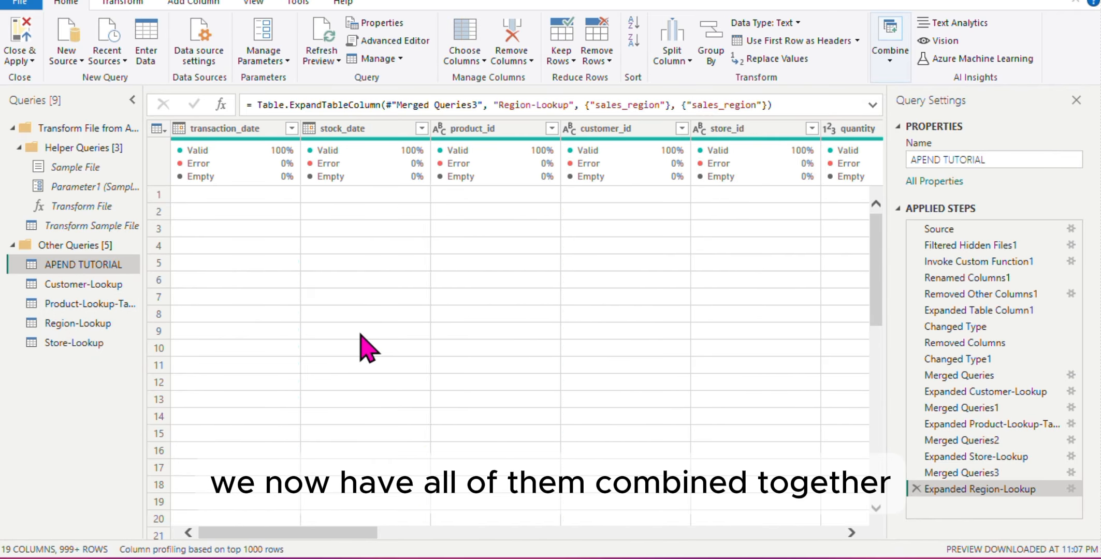
scroll(369, 350, "right", 5)
scroll(369, 349, "right", 3)
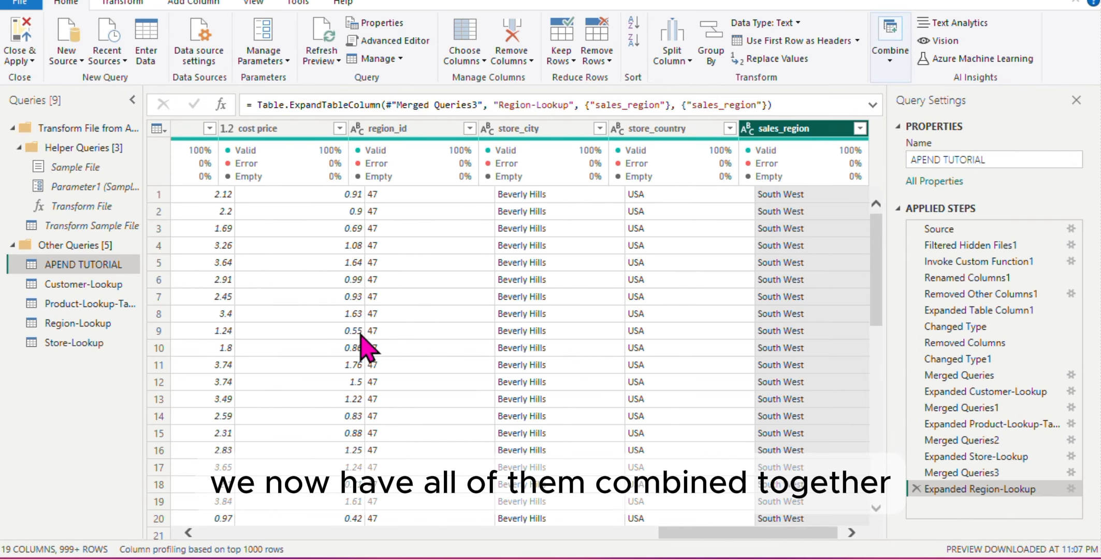
scroll(369, 349, "left", 15)
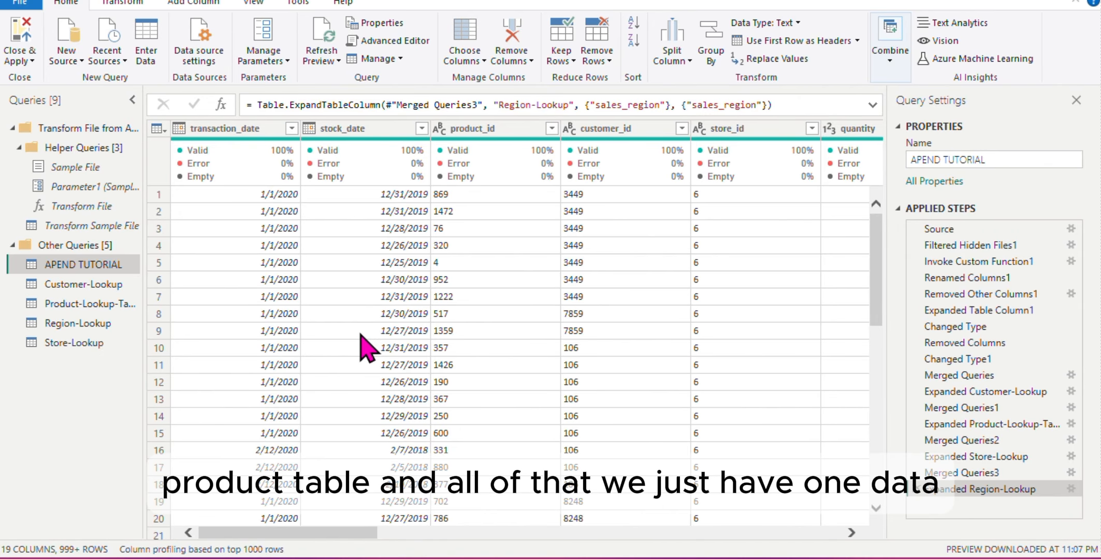
scroll(361, 336, "right", 10)
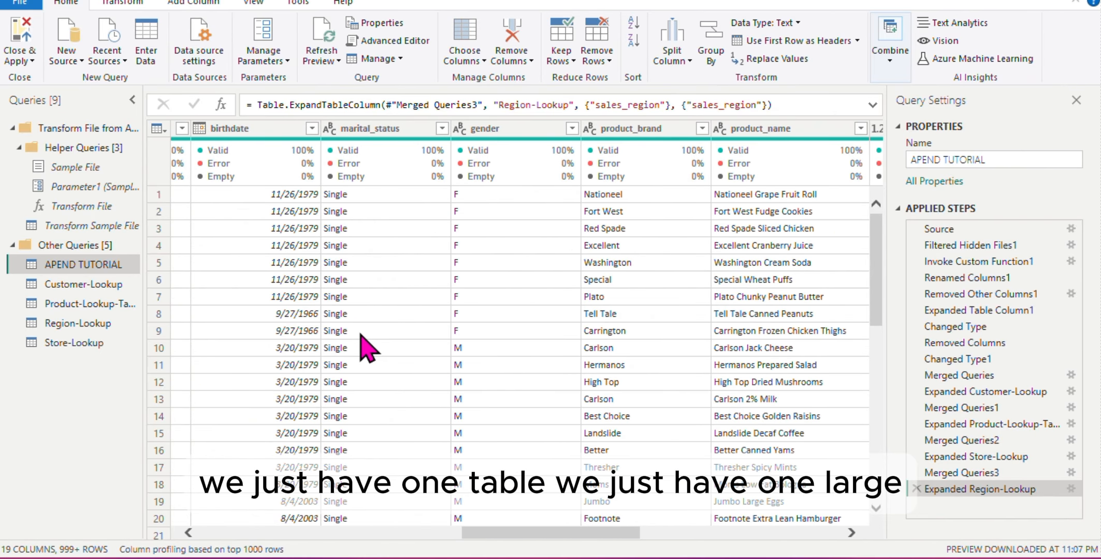
scroll(362, 336, "right", 5)
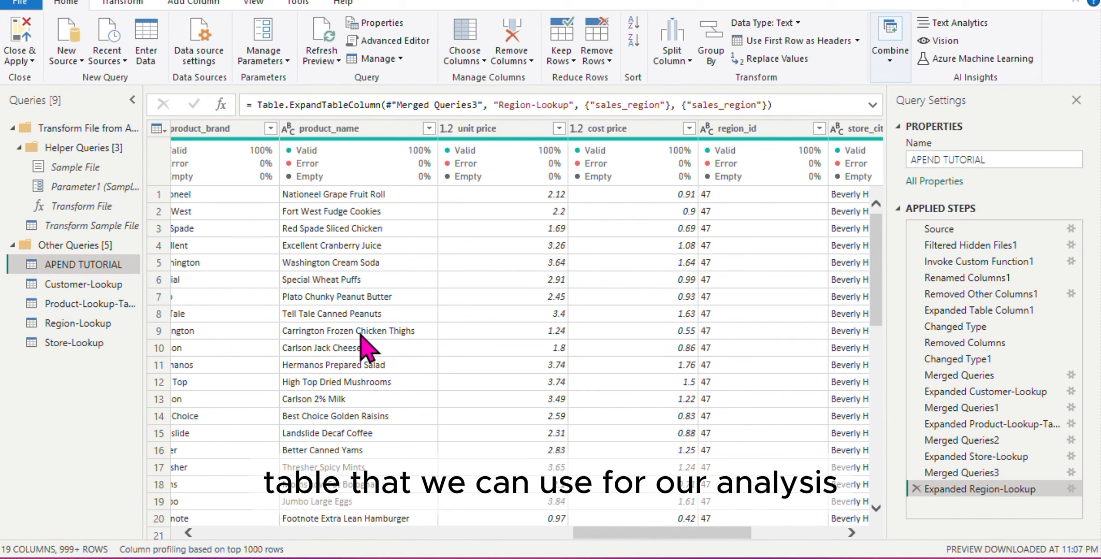
scroll(366, 348, "right", 5)
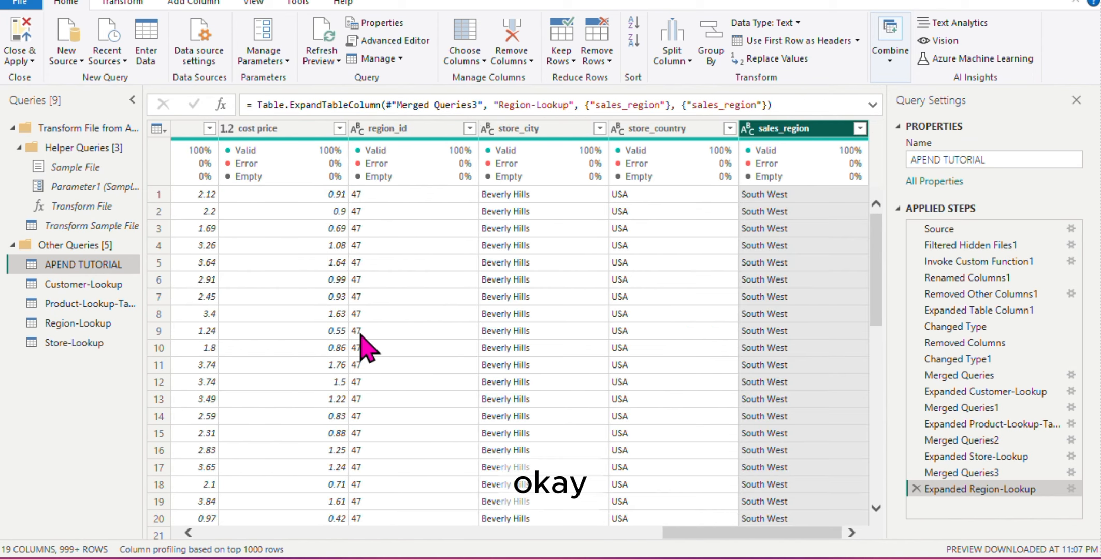
scroll(366, 348, "left", 10)
scroll(367, 348, "left", 5)
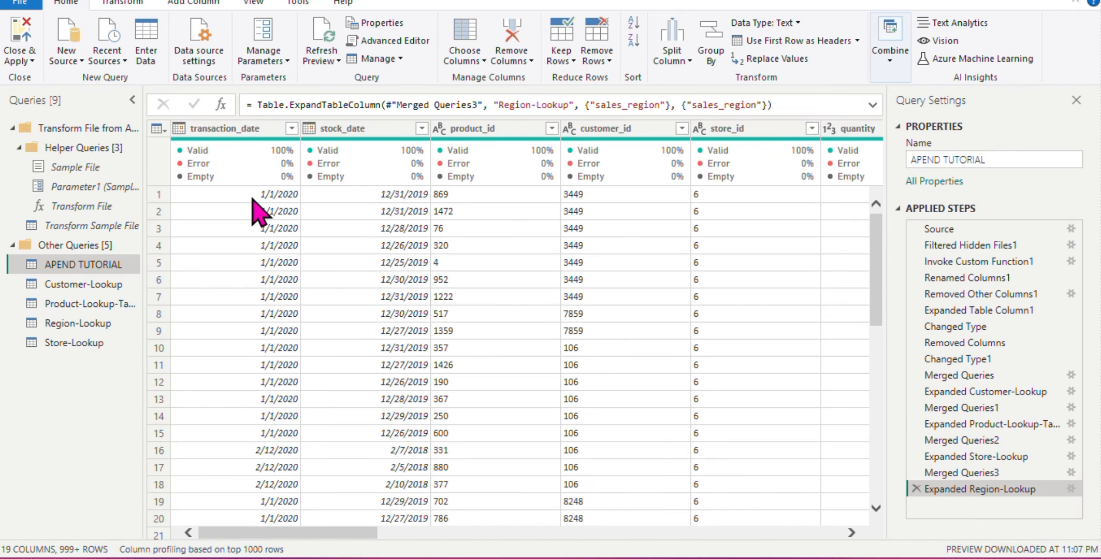
Add a column with the name of the month extracted from transaction_date.
left_click(241, 129)
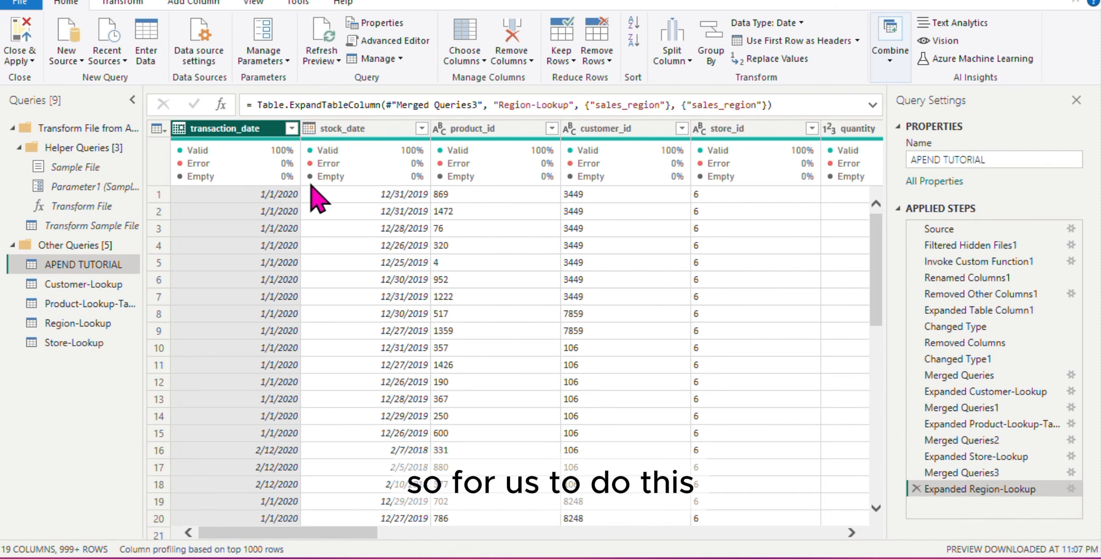
left_click(201, 5)
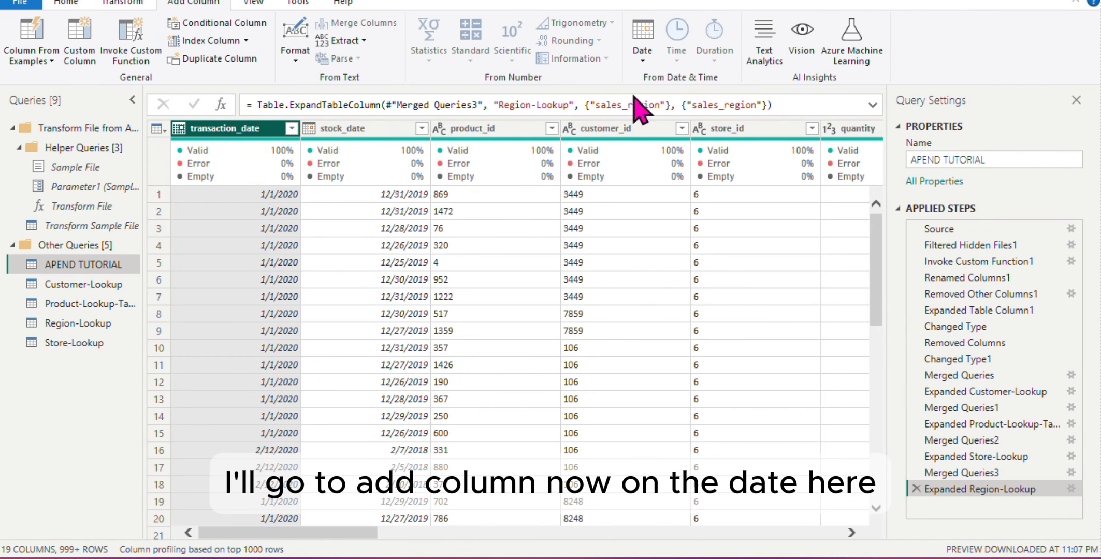
left_click(645, 61)
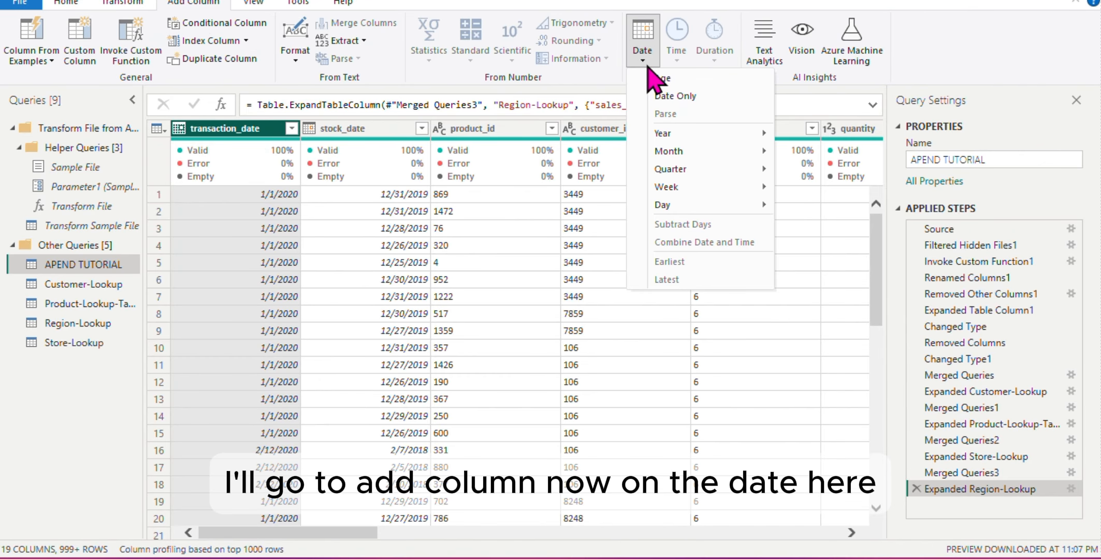
mouse_move(714, 136)
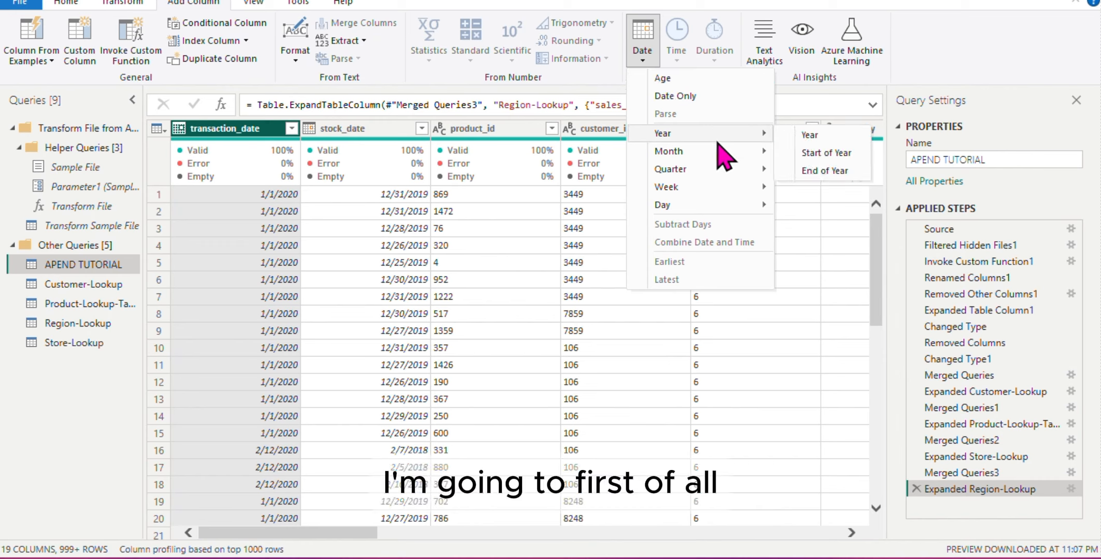
mouse_move(728, 151)
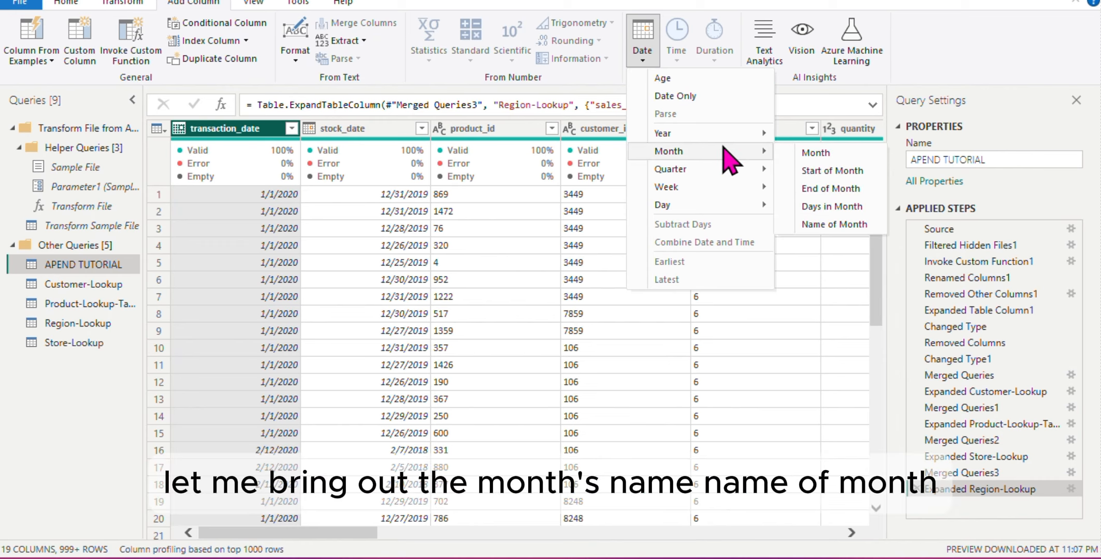
left_click(843, 227)
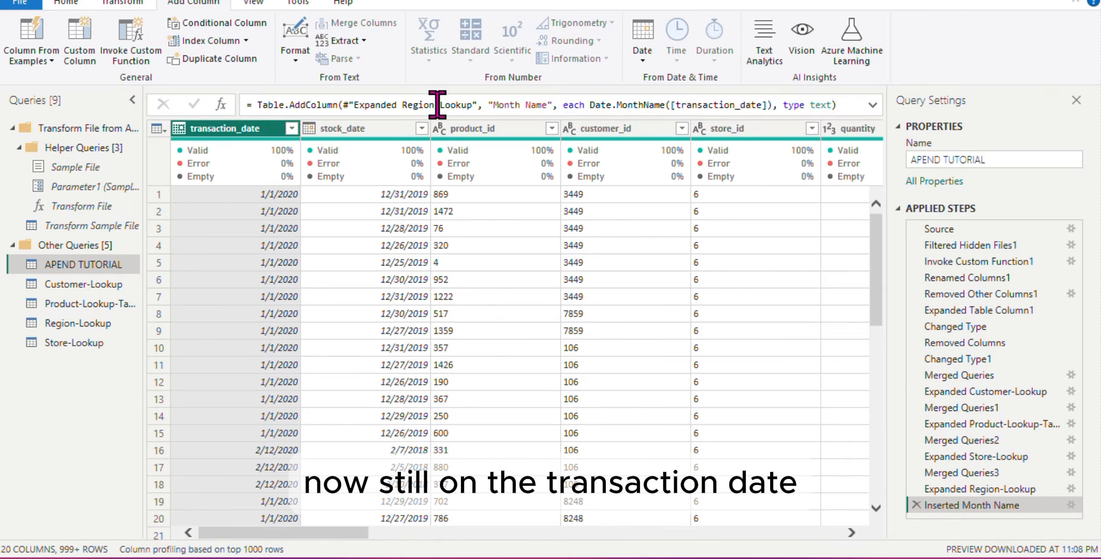
Add a column with the year extracted from transaction_date.
left_click(643, 54)
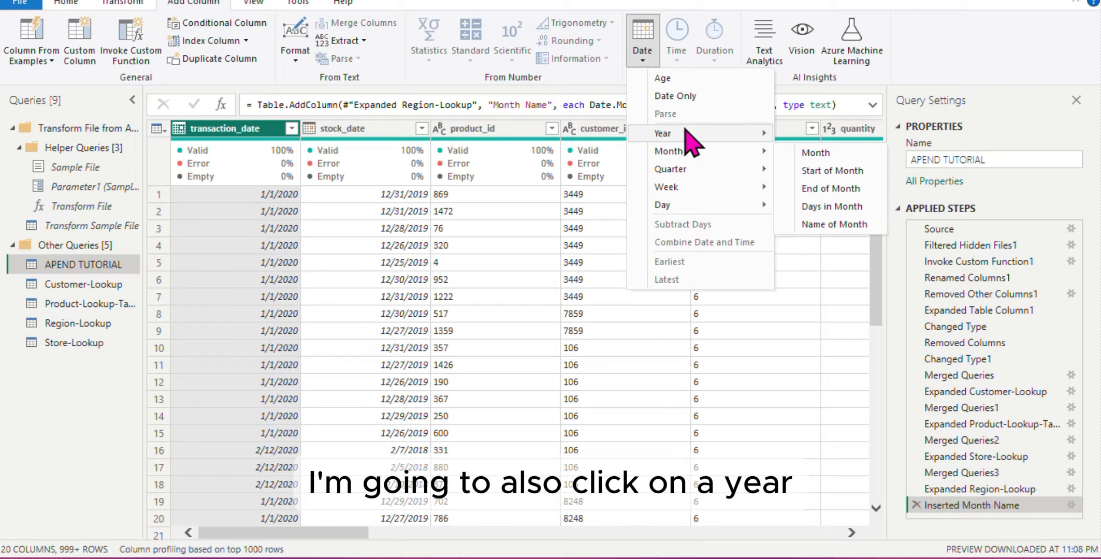
mouse_move(693, 138)
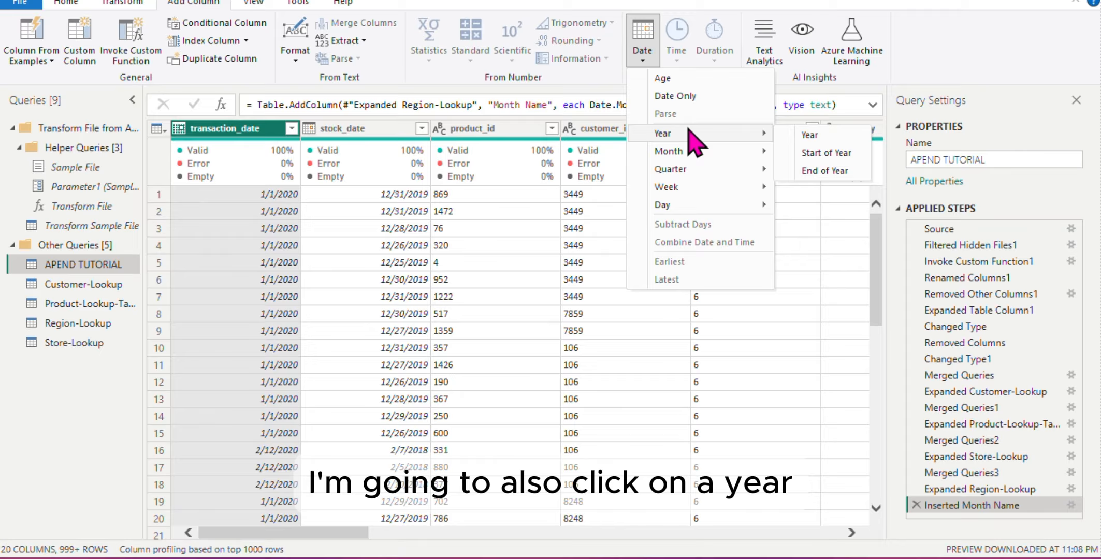
left_click(843, 136)
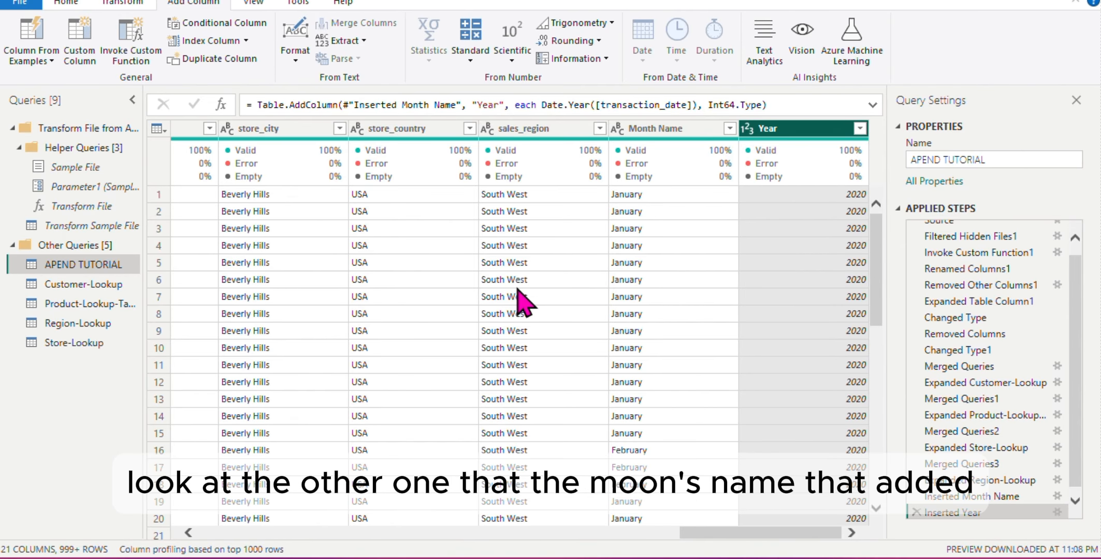
Add a column with the quarter of the year extracted from transaction_date.
scroll(517, 288, "left", 20)
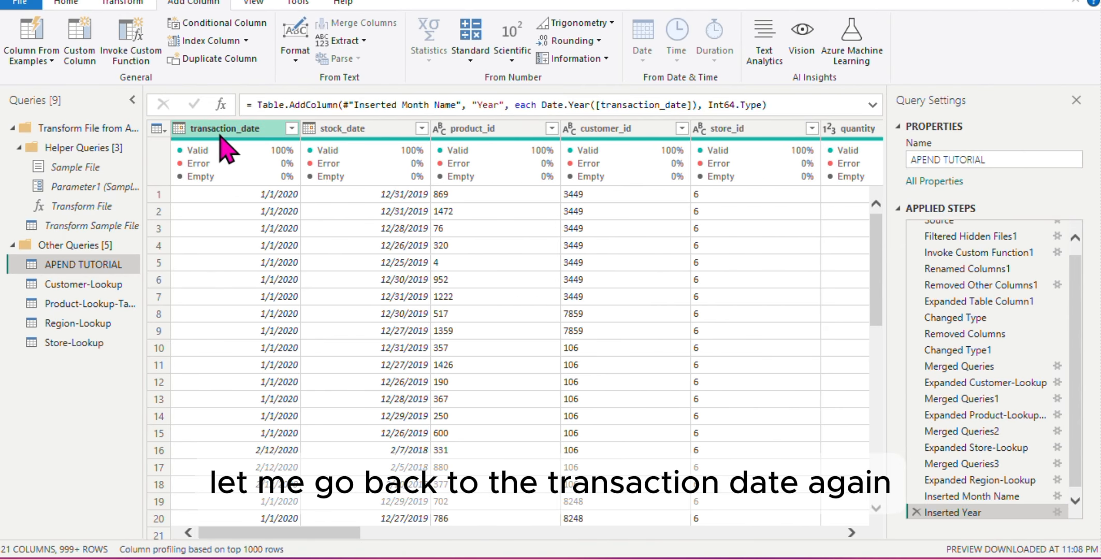
left_click(219, 134)
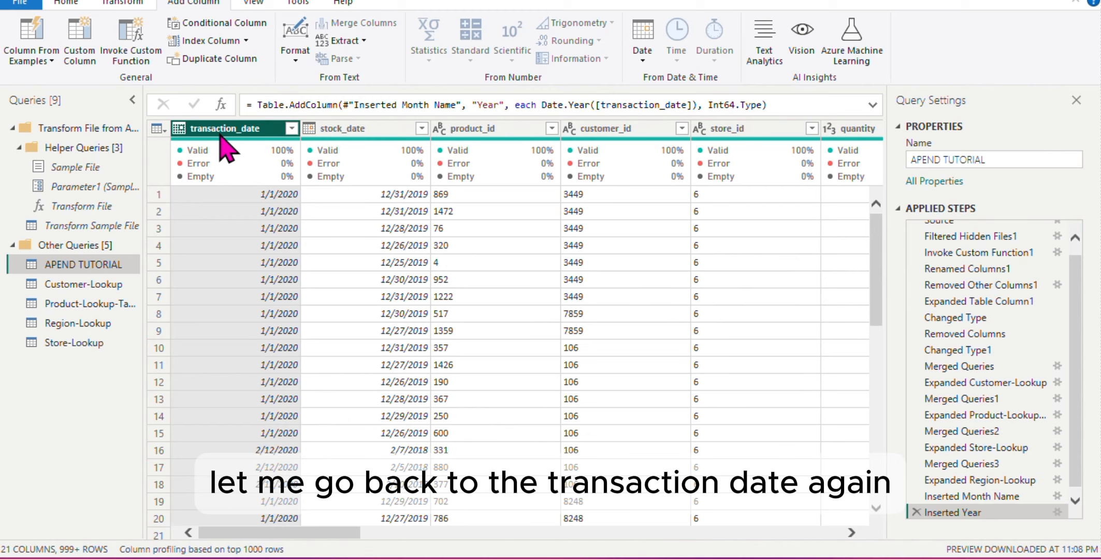
left_click(643, 58)
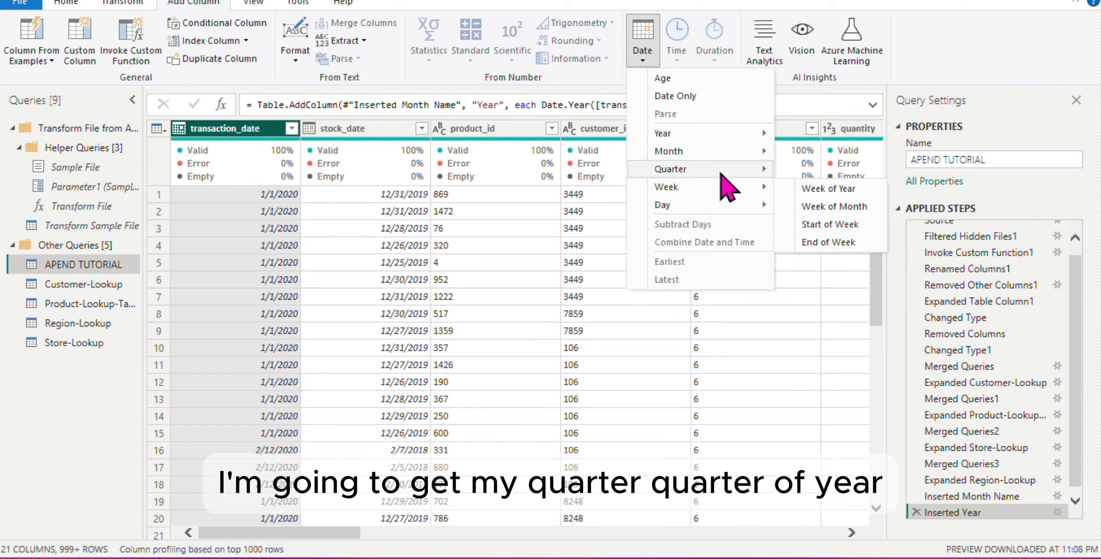
mouse_move(721, 171)
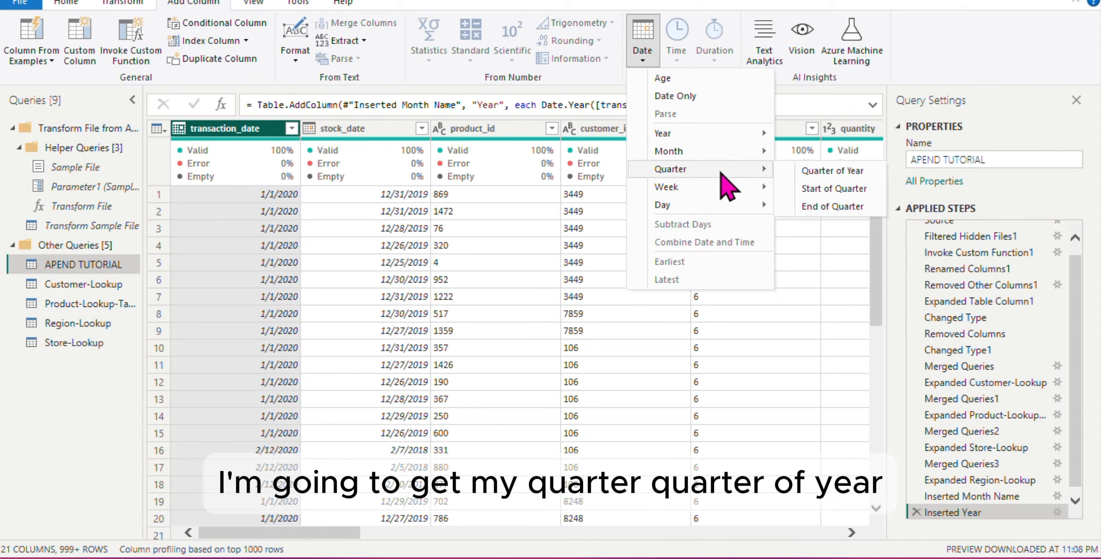
left_click(857, 175)
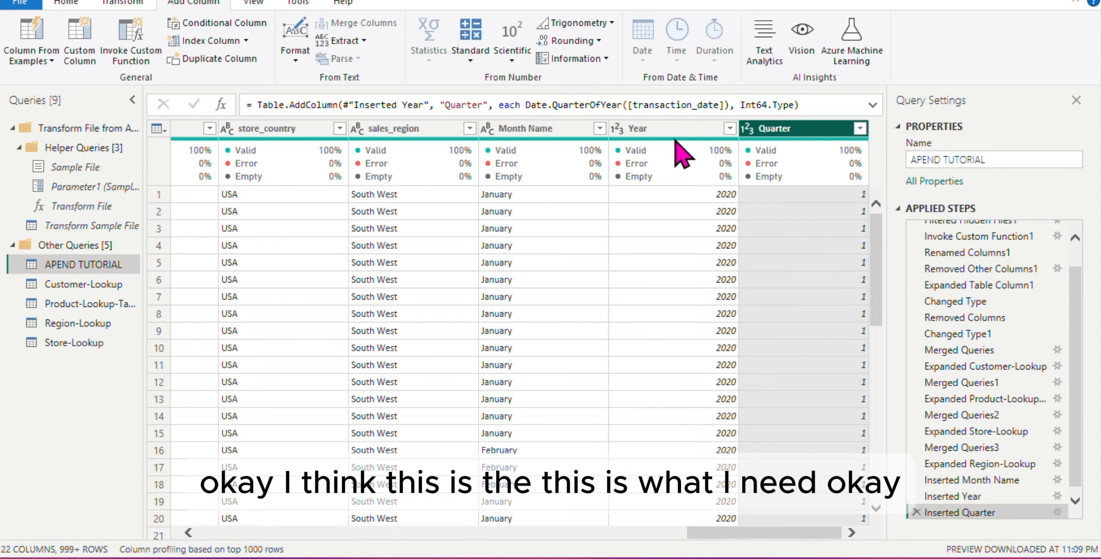
Change the Year column's data type to text and reduce the Month Name column to its first 3 characters.
left_click(617, 130)
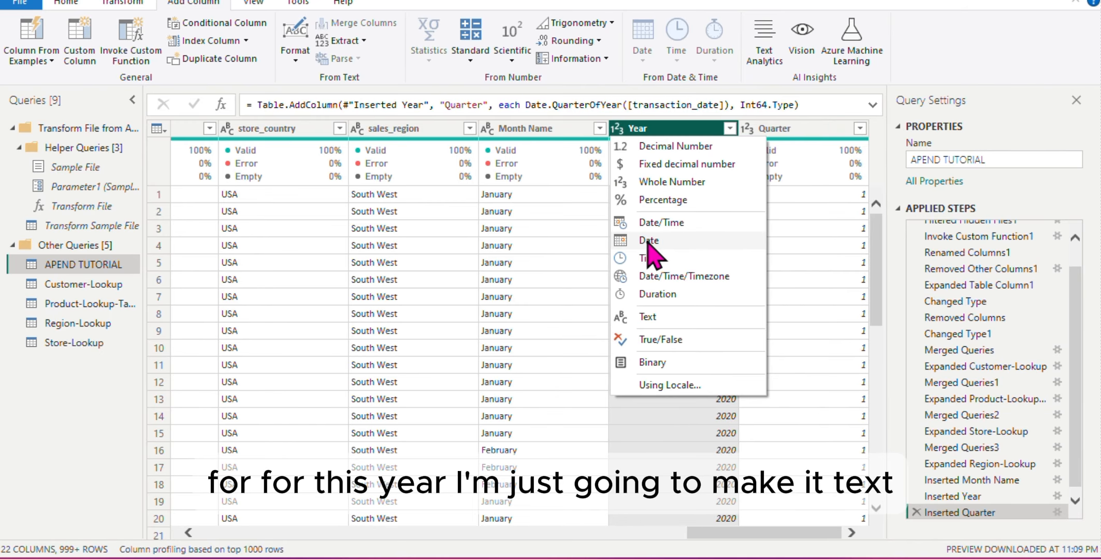
left_click(652, 321)
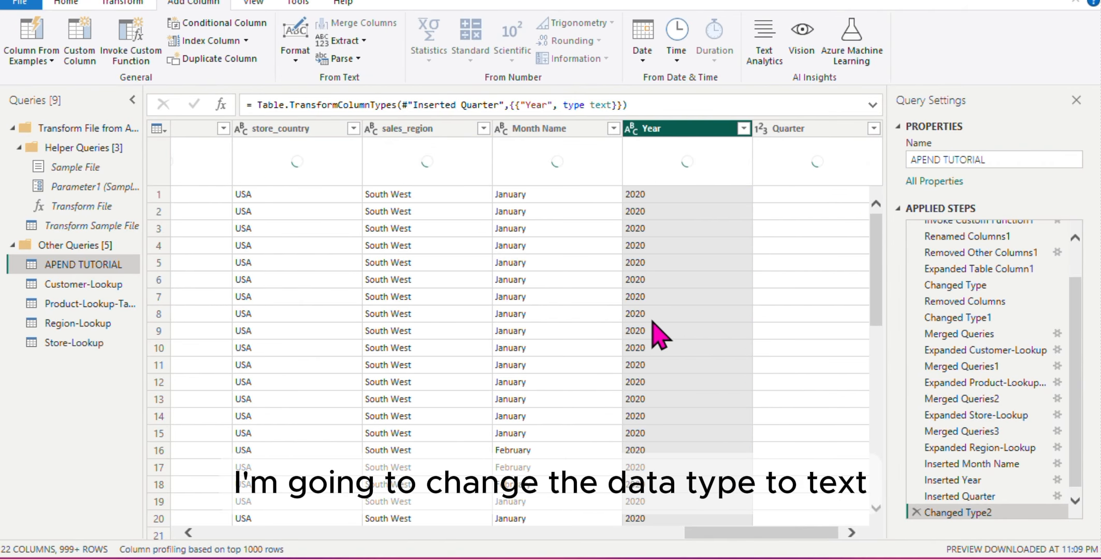
left_click(559, 130)
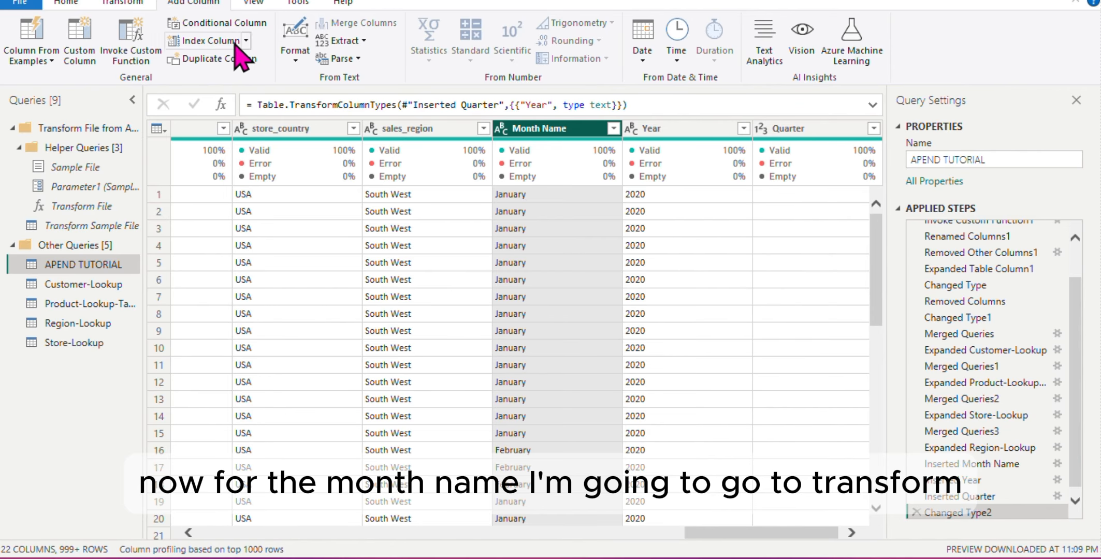
left_click(144, 4)
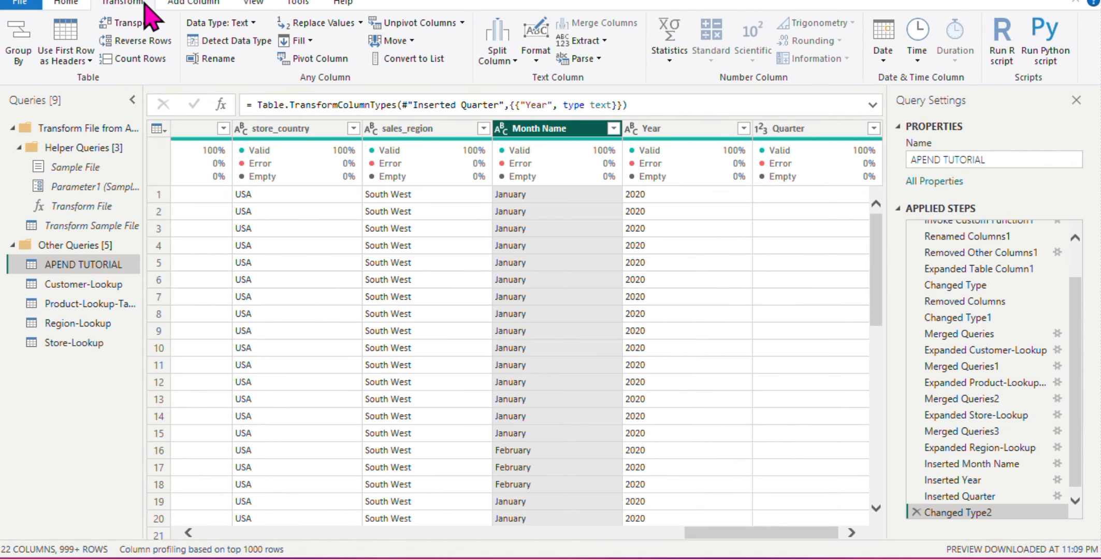
left_click(603, 43)
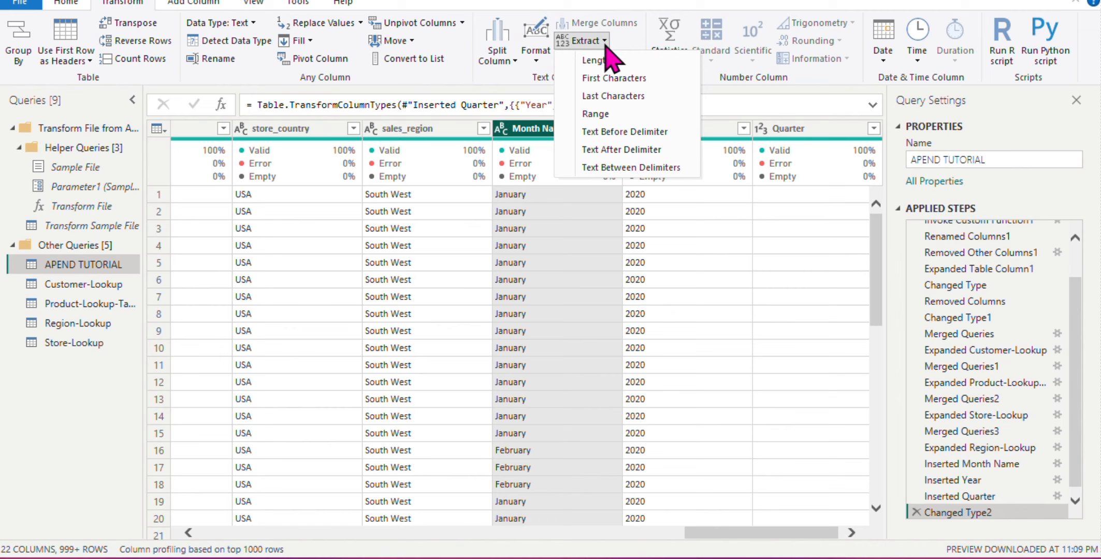
left_click(620, 78)
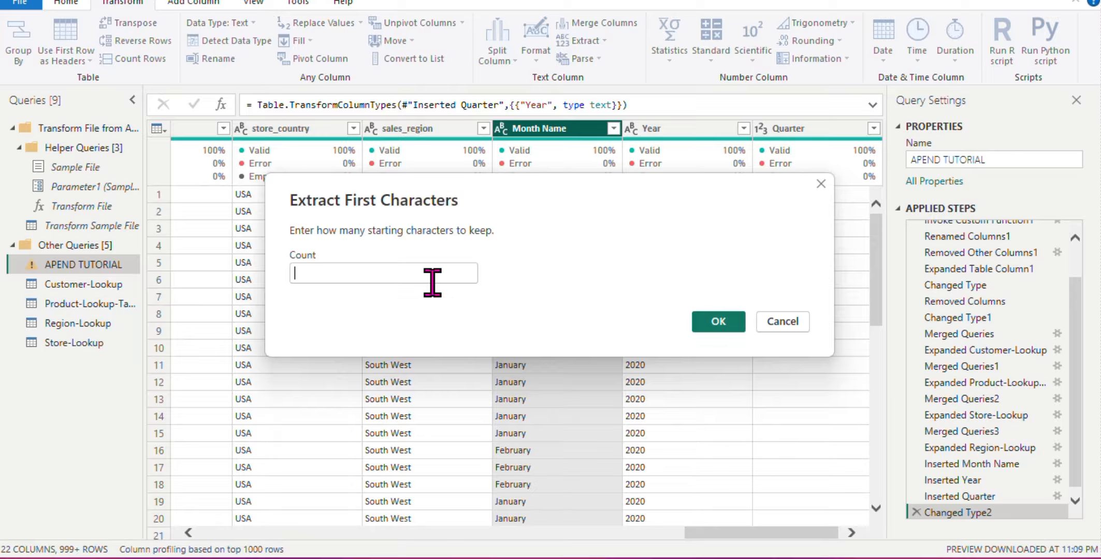
left_click(431, 274)
type("3")
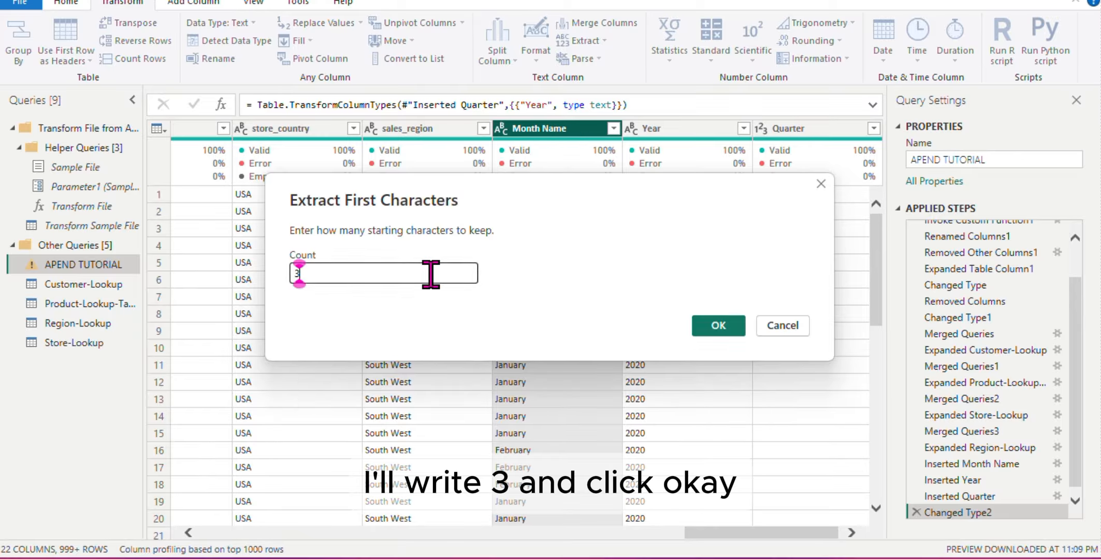
left_click(731, 322)
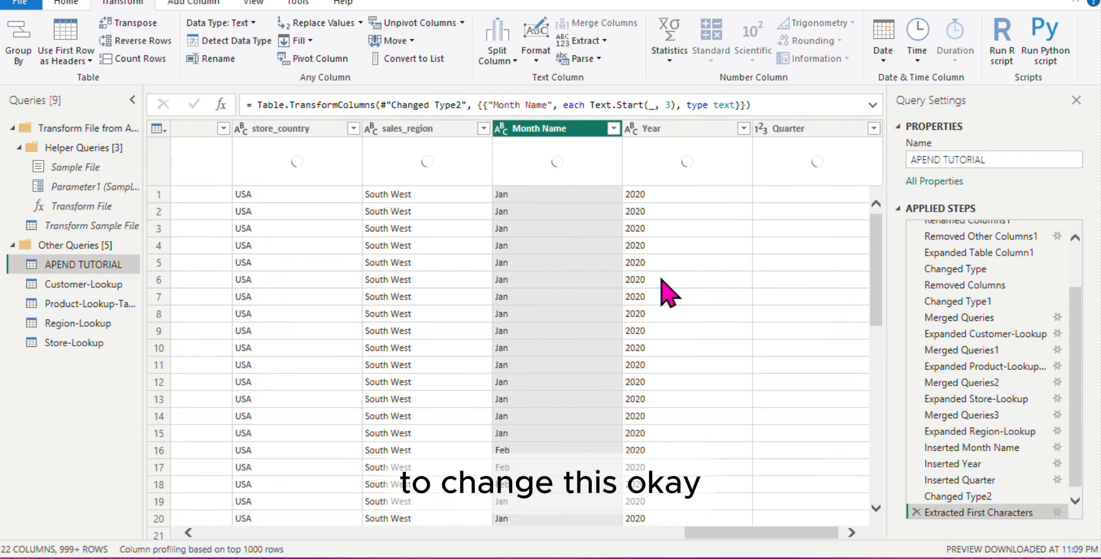
Check the full list of distinct values in the Quarter column's filter without applying a filter.
scroll(682, 280, "right", 1)
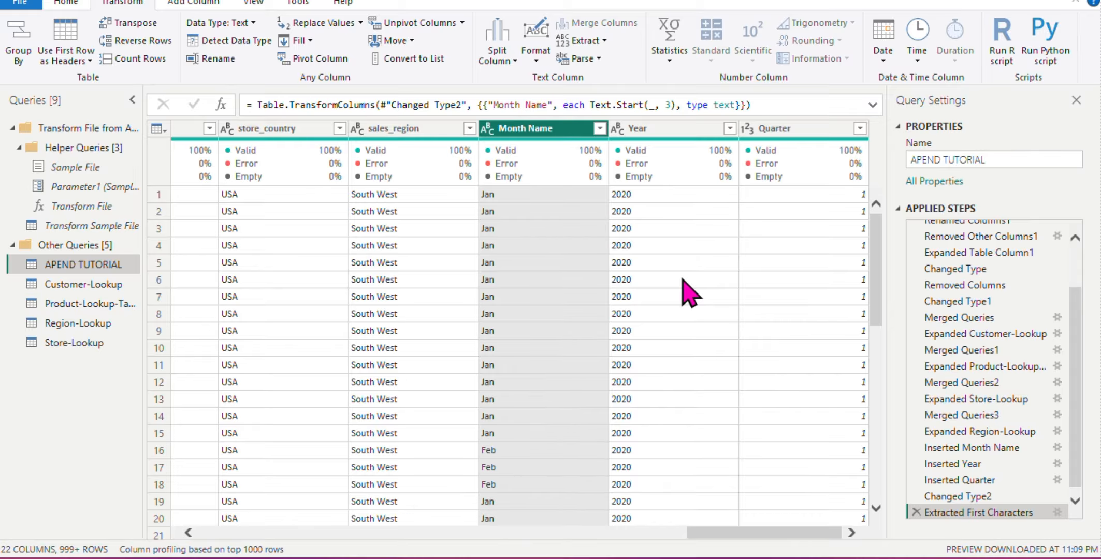
left_click(819, 135)
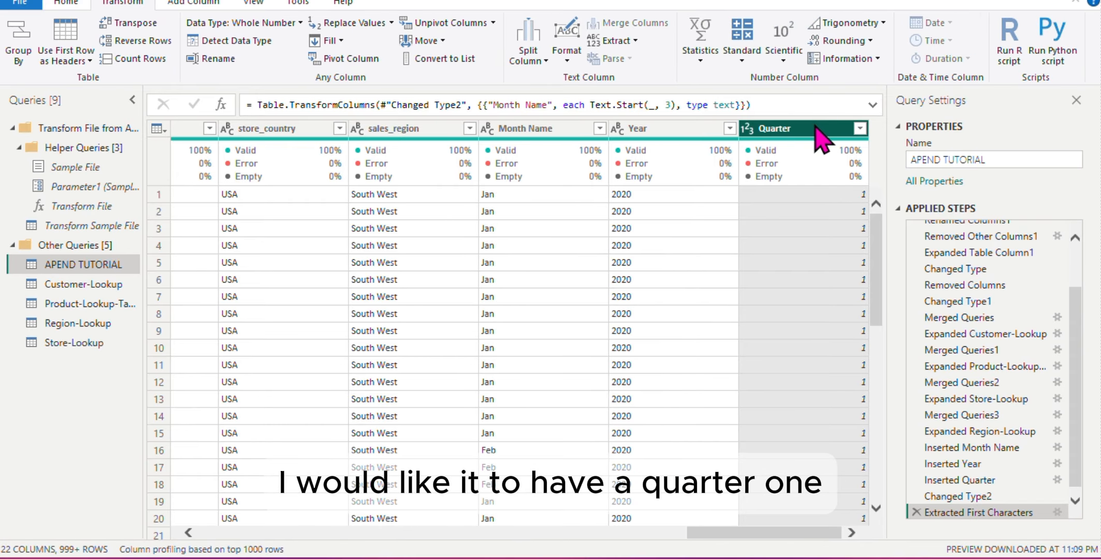
left_click(860, 130)
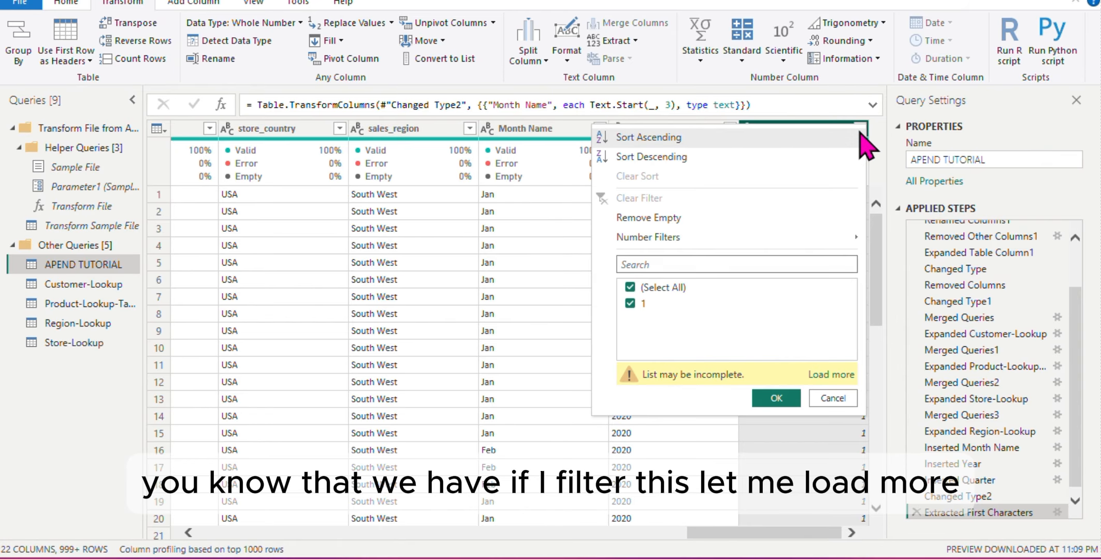
left_click(819, 377)
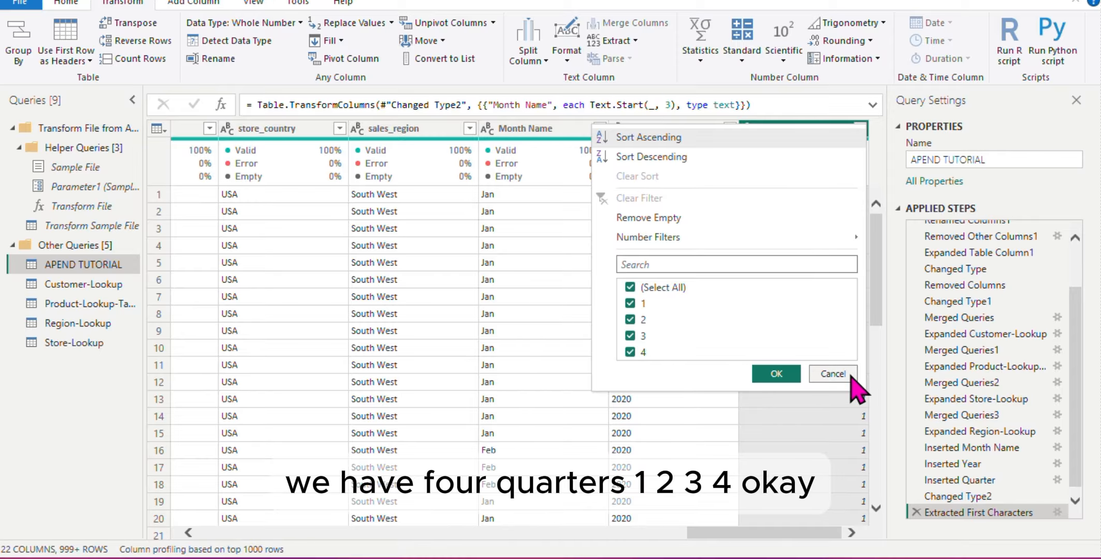
left_click(832, 376)
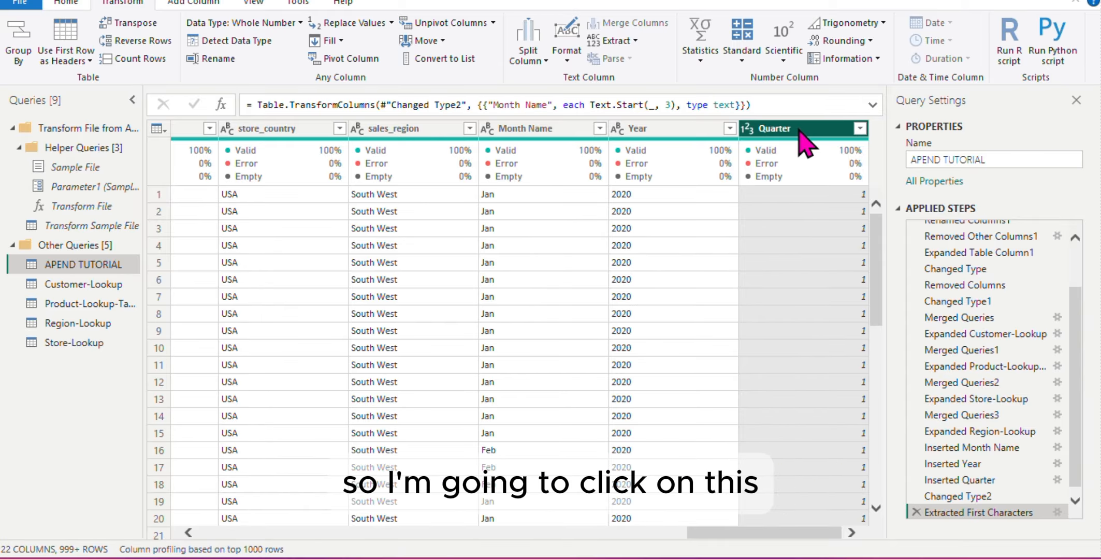
Add a column from examples based on the Quarter column, using Qtr1 as the sample value for the first row.
left_click(182, 4)
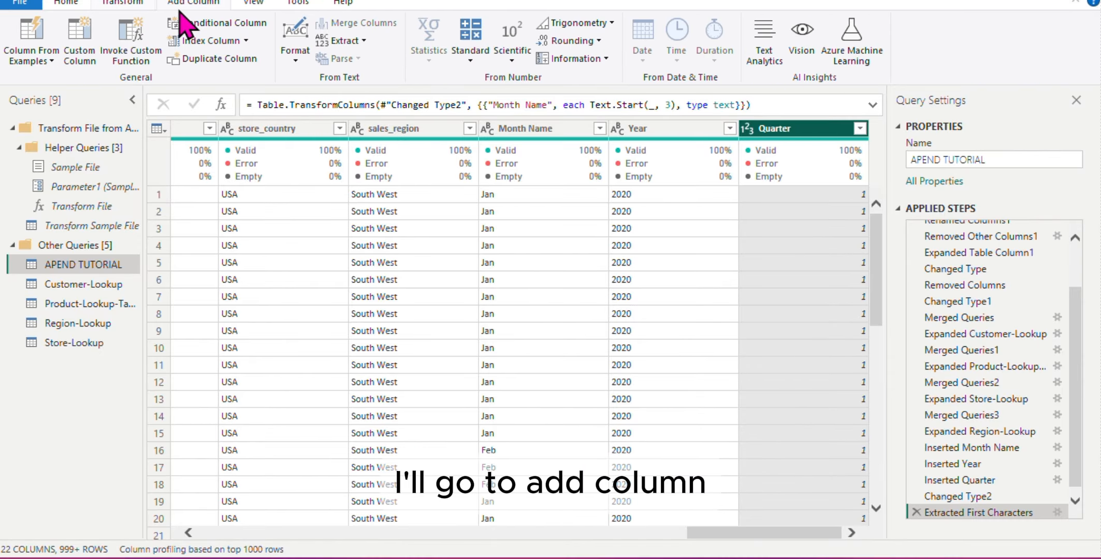
left_click(48, 61)
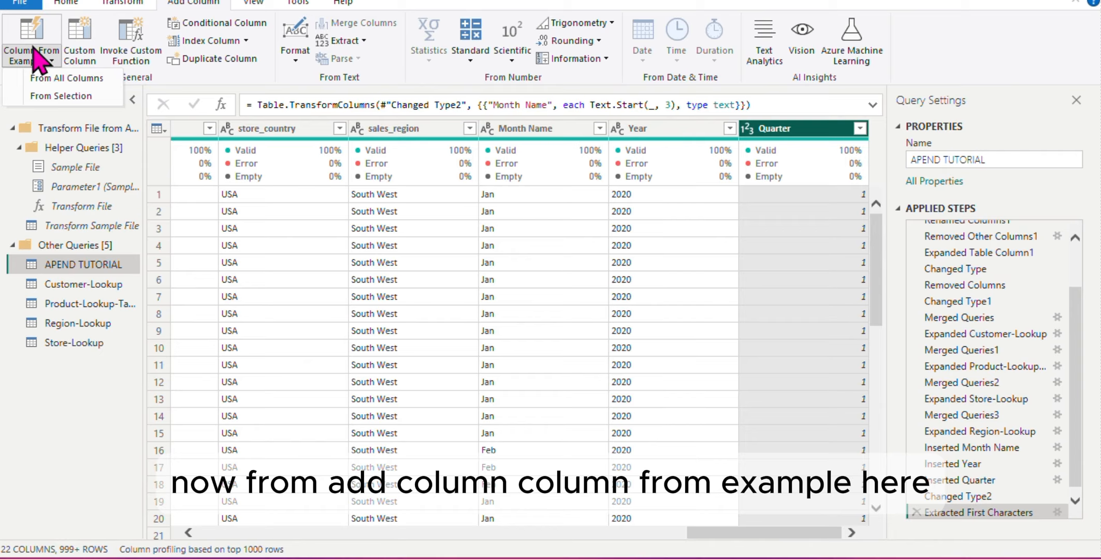
left_click(47, 96)
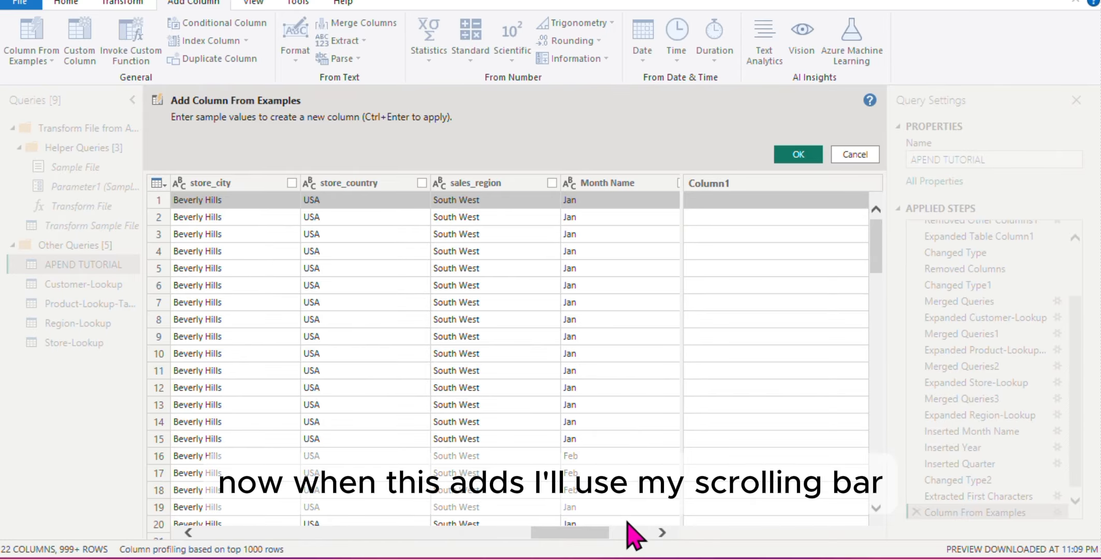
left_click(662, 533)
left_click(661, 532)
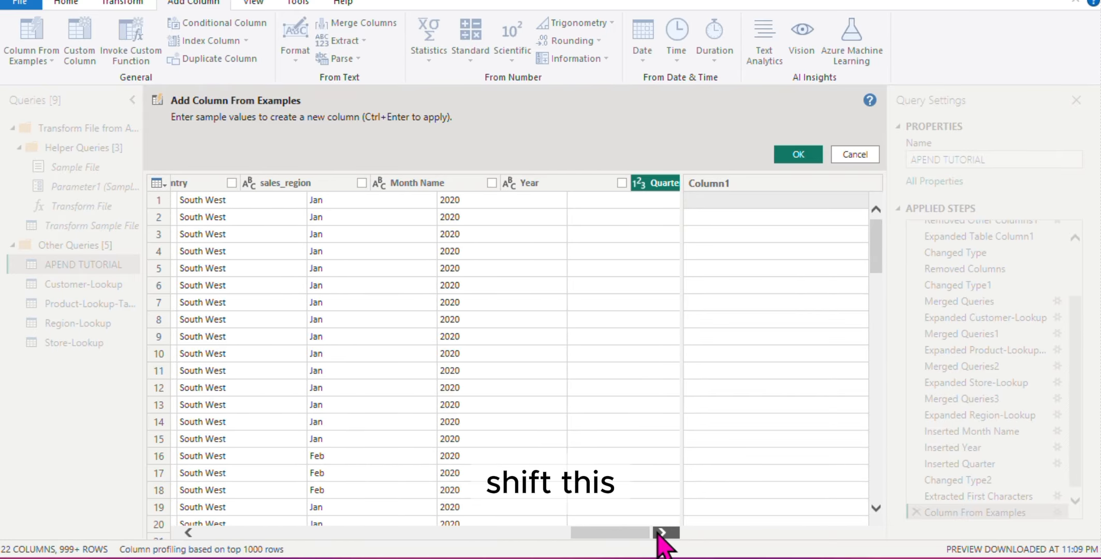
left_click(662, 532)
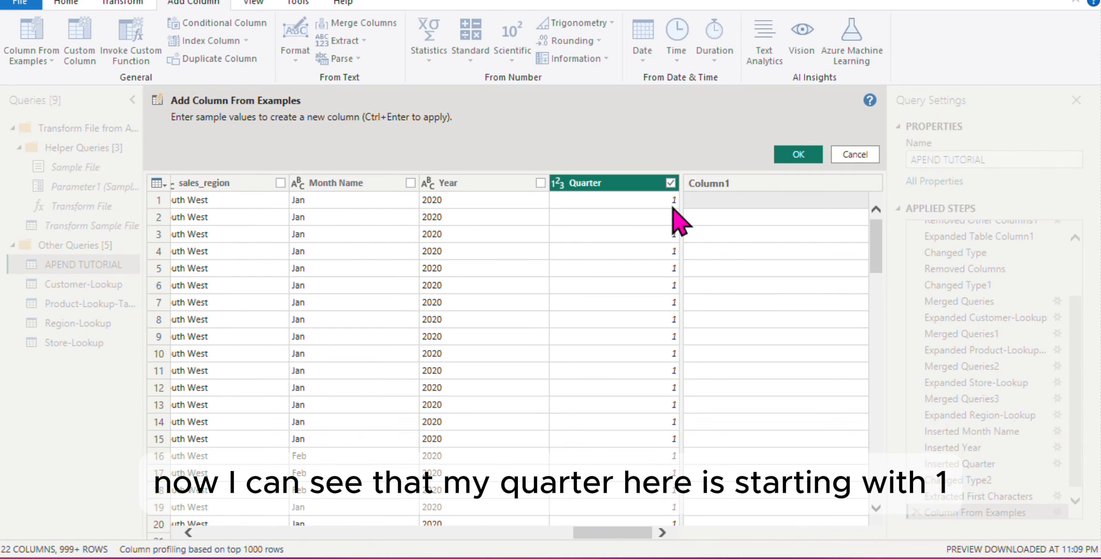
left_click(725, 201)
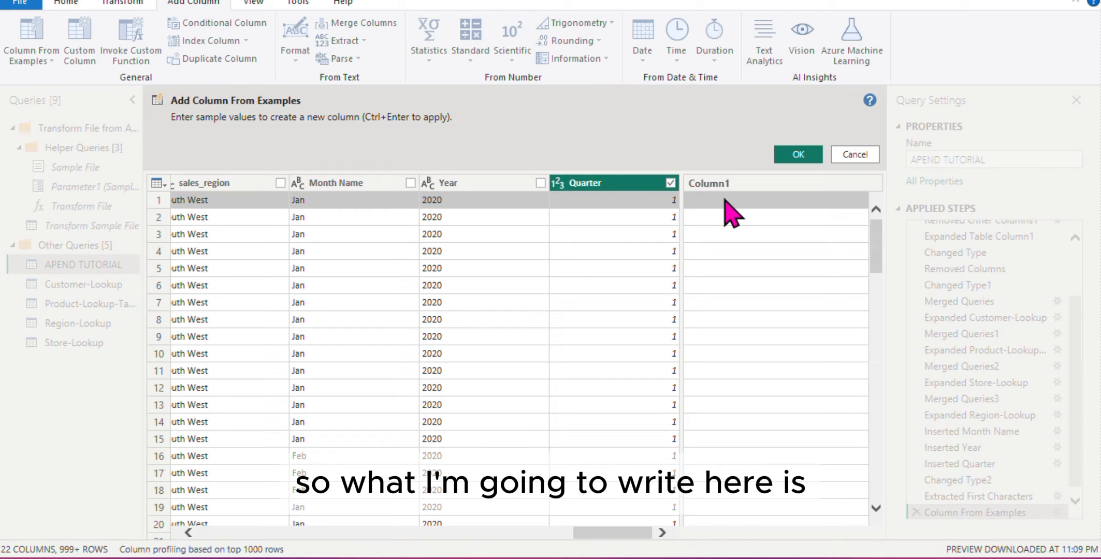
type("Qtr1")
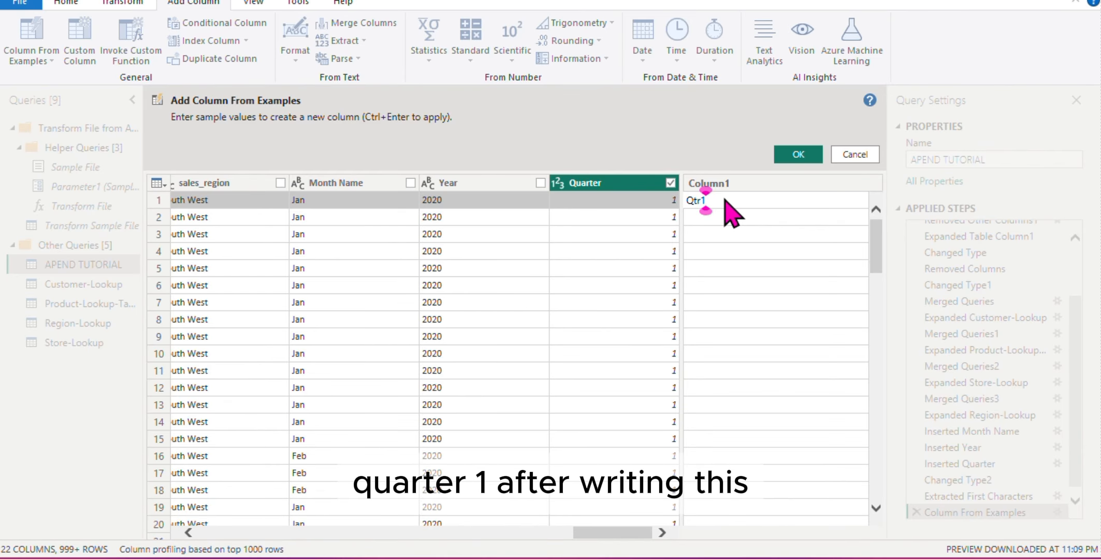
key("Return")
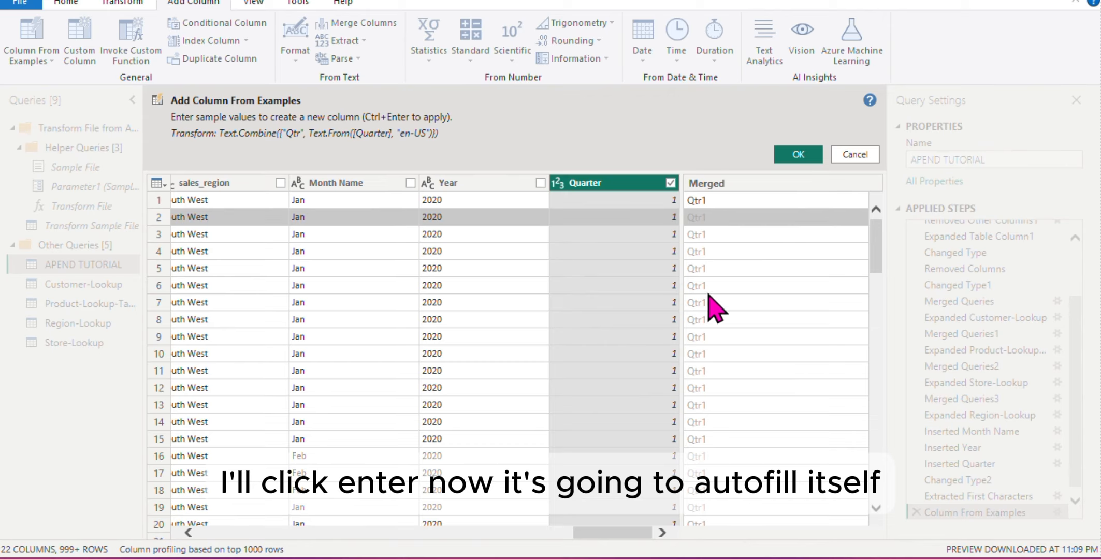
left_click(798, 154)
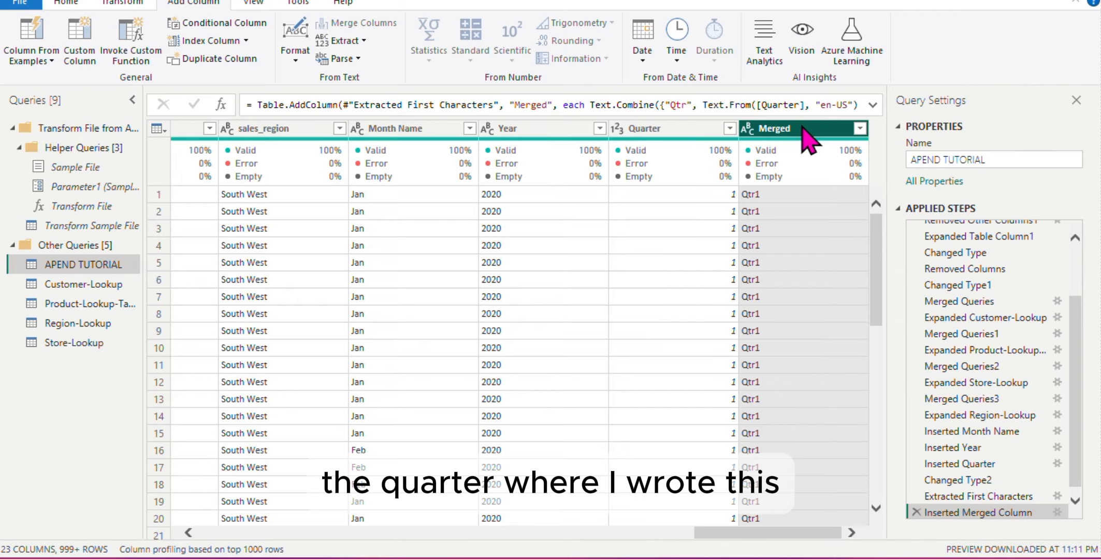
Rename the new column of Qtr-labelled quarters to Qtr.
double_click(801, 128)
key("BackSpace")
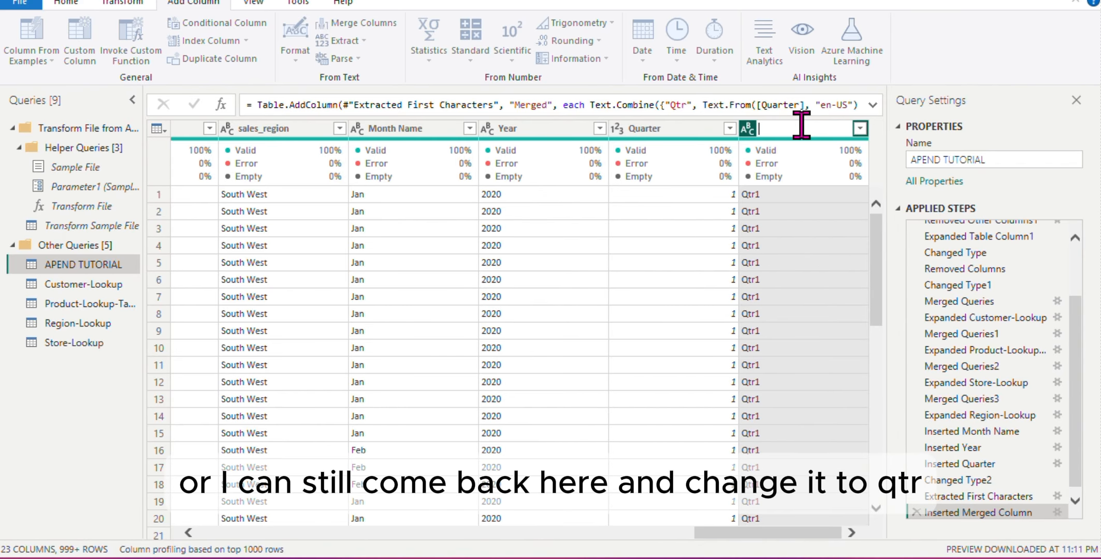
type("Qtr")
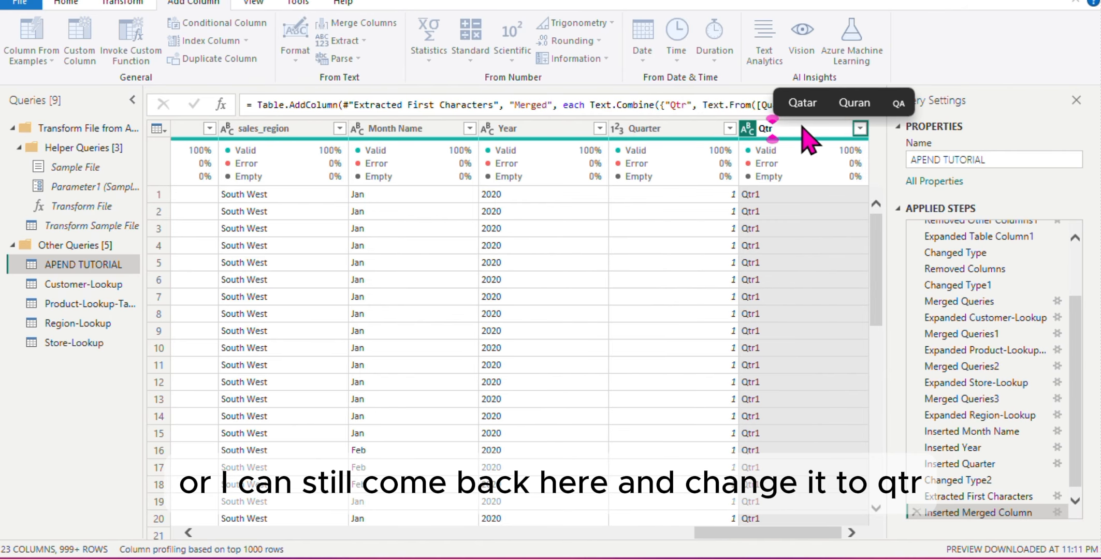
key("Return")
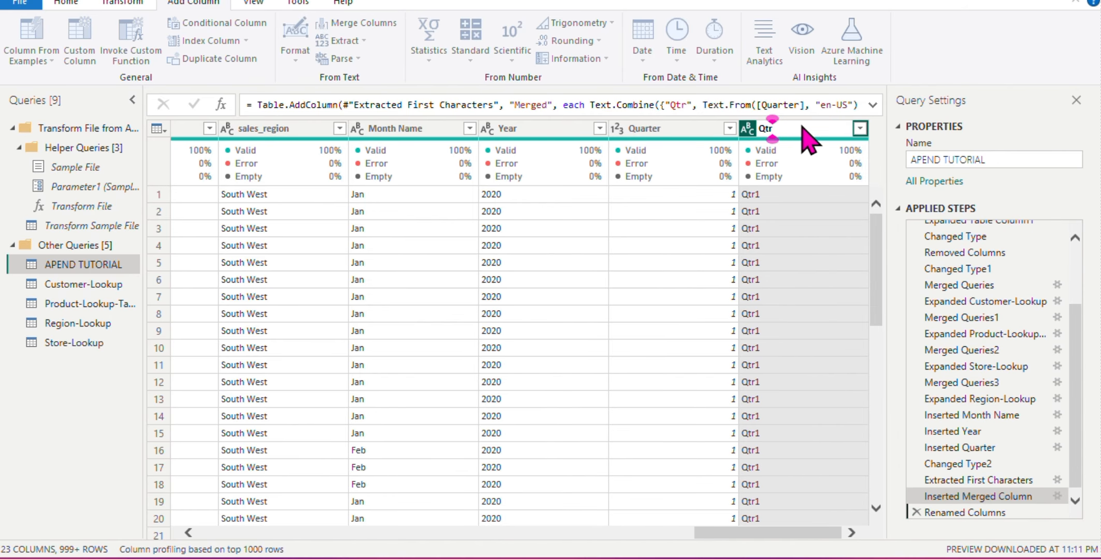
Remove the original numeric Quarter column from the query.
left_click(699, 141)
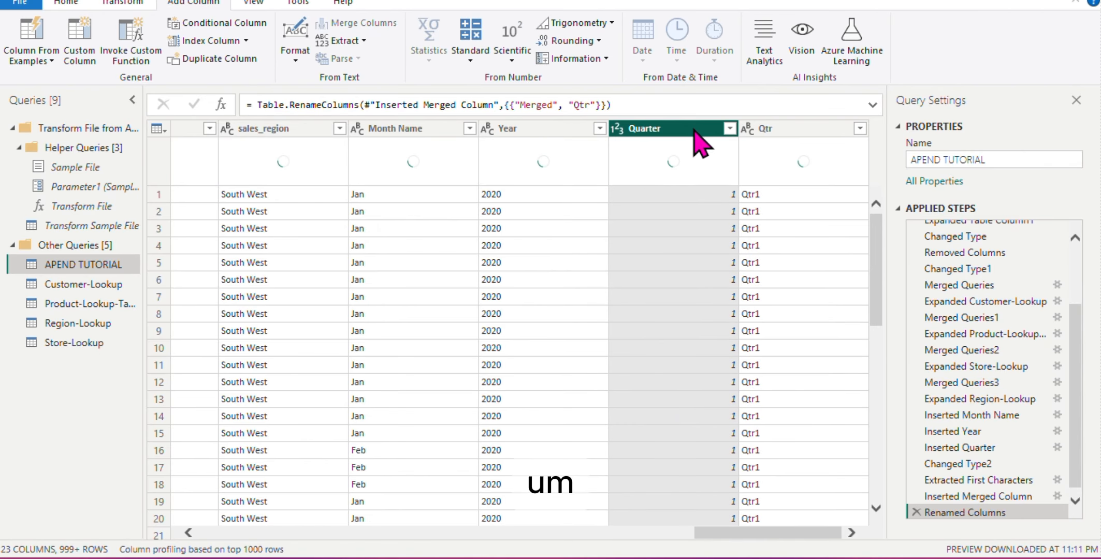
right_click(695, 132)
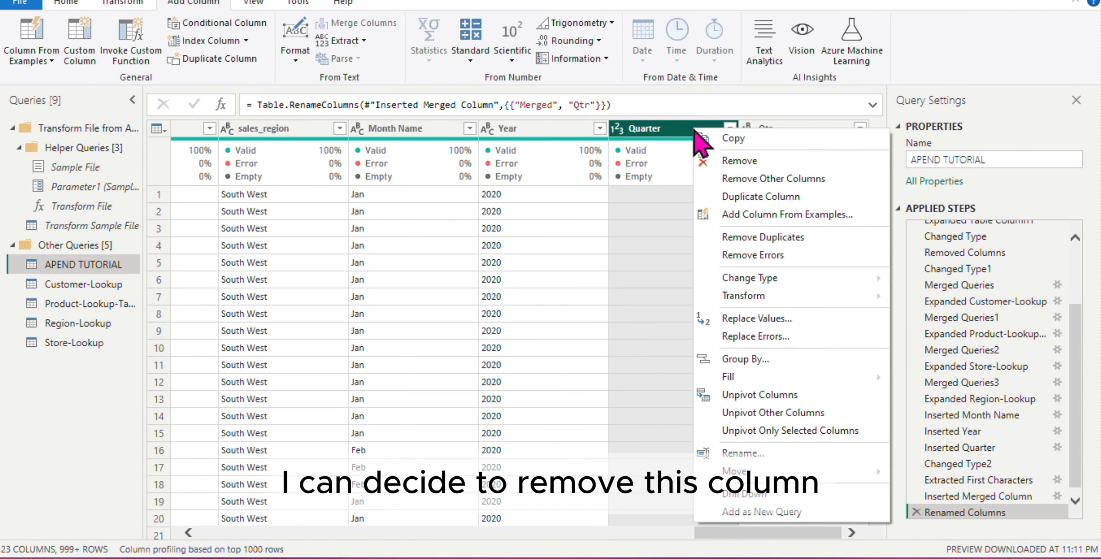
left_click(742, 162)
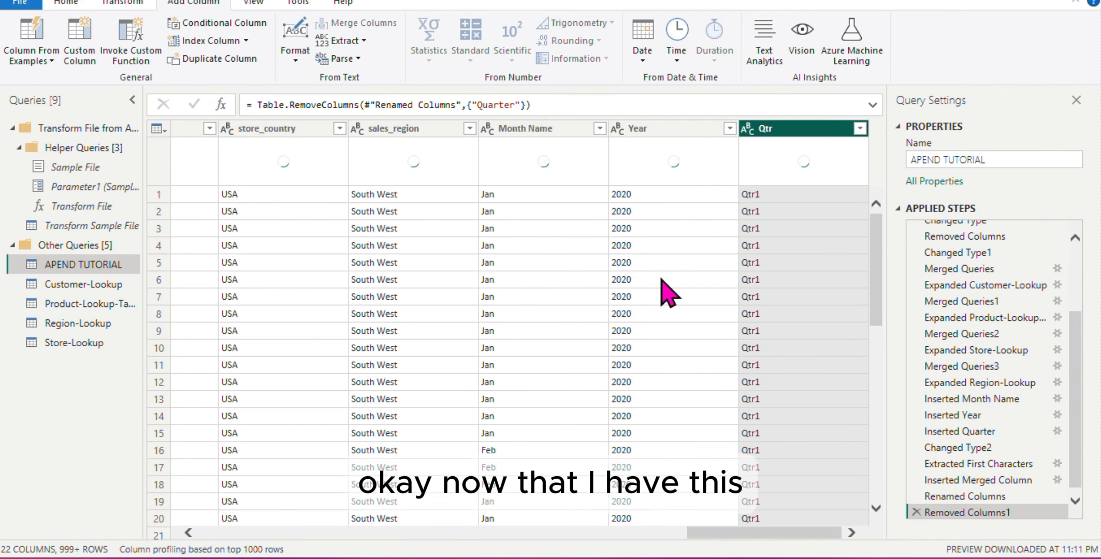
Look through the columns of the APEND TUTORIAL query and examine the birthdate values as a source for customer age.
scroll(528, 301, "left", 8)
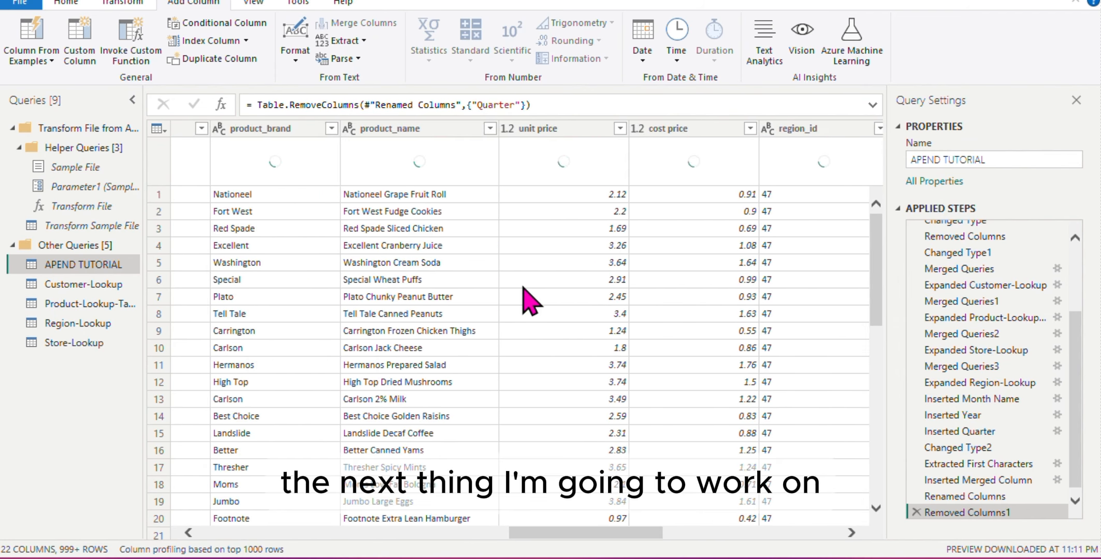
scroll(528, 301, "left", 10)
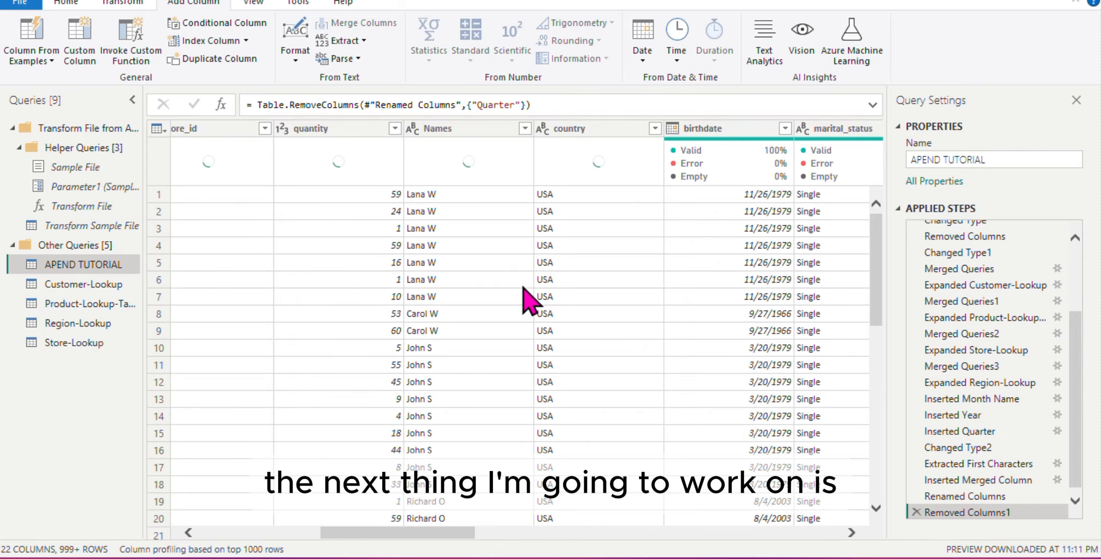
scroll(529, 300, "left", 4)
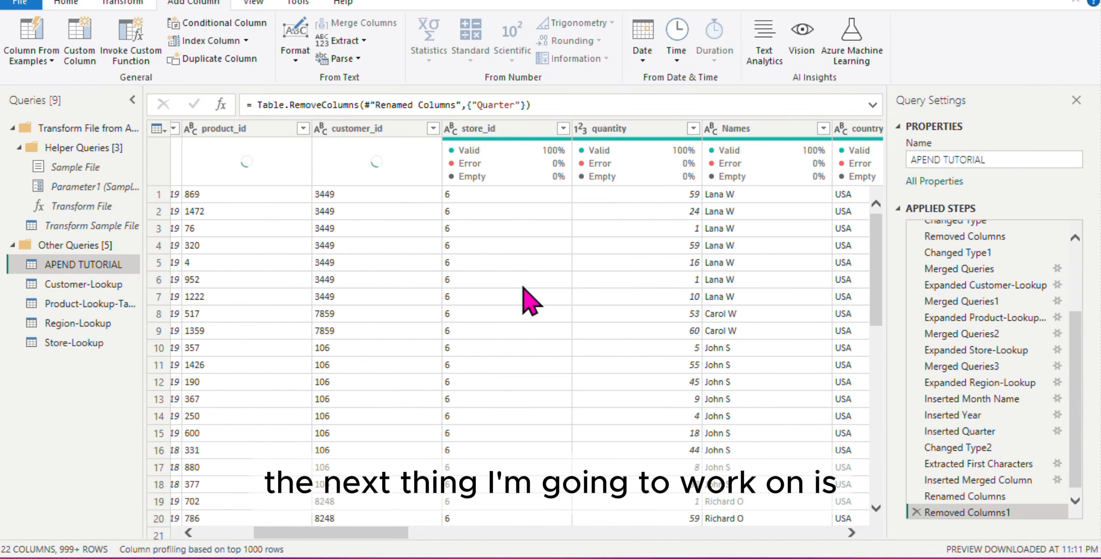
scroll(528, 301, "left", 3)
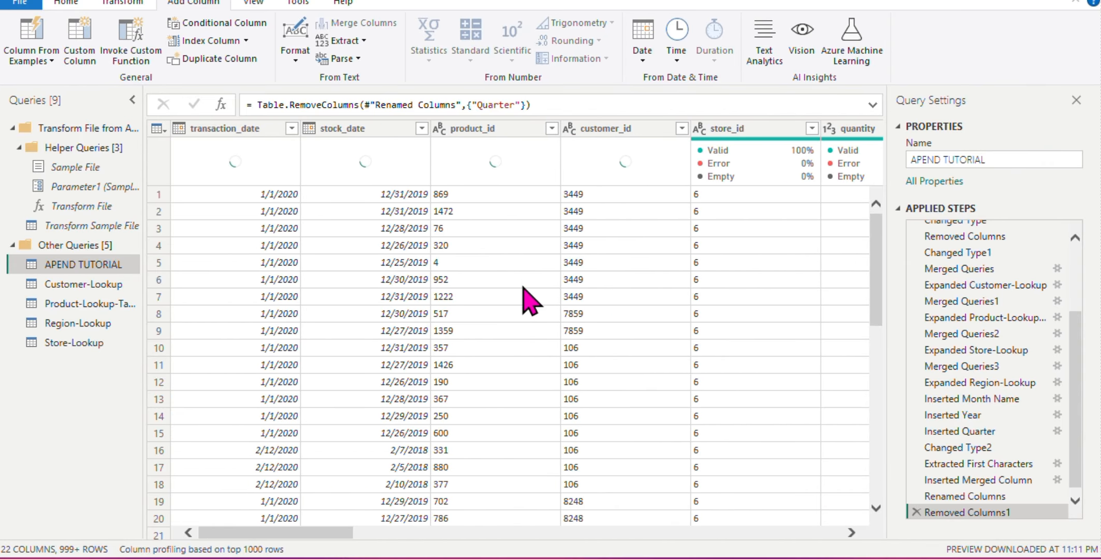
scroll(529, 300, "right", 6)
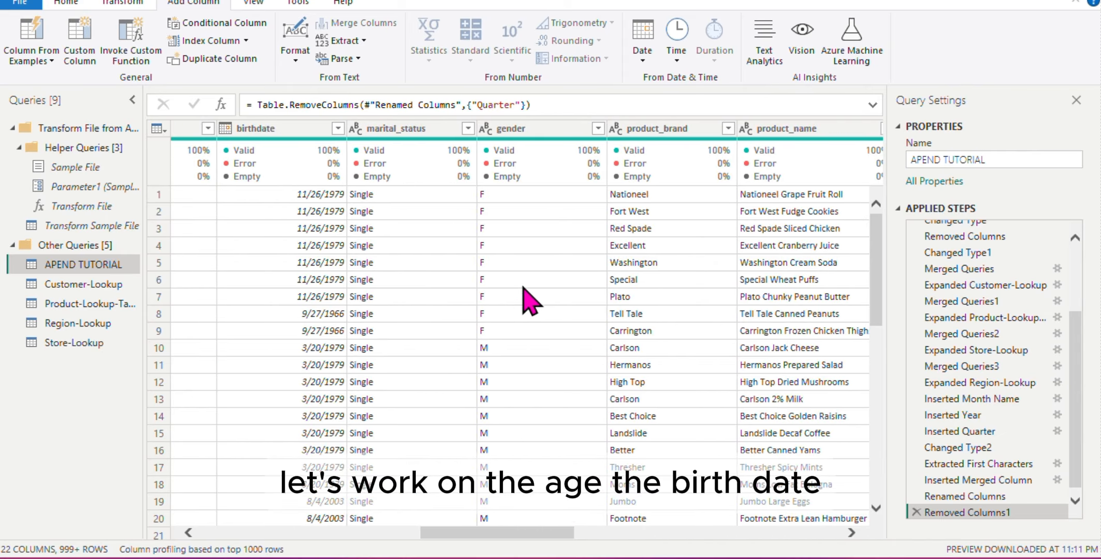
scroll(528, 300, "left", 2)
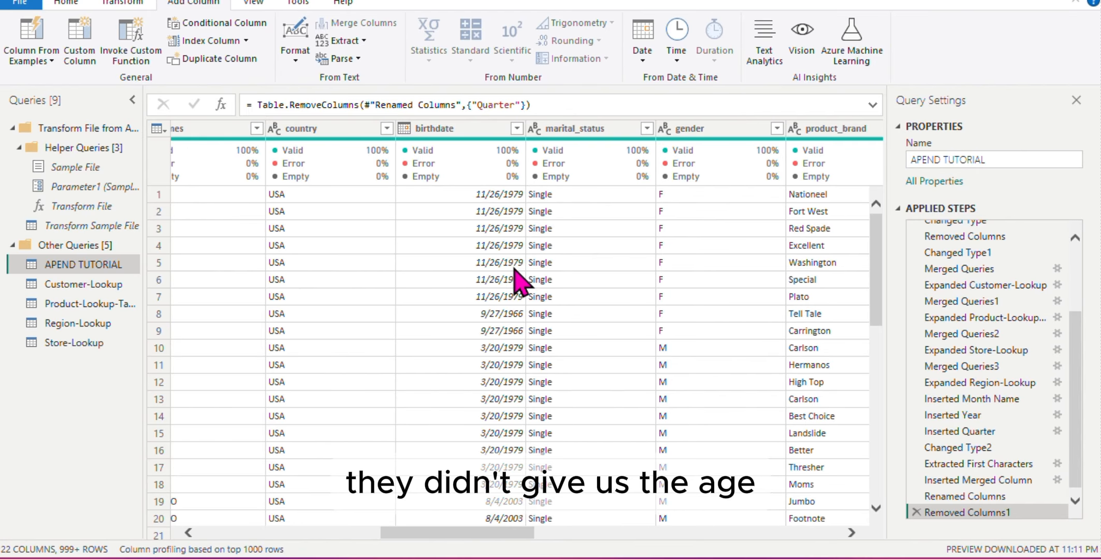
scroll(520, 279, "down", 3)
scroll(520, 279, "up", 3)
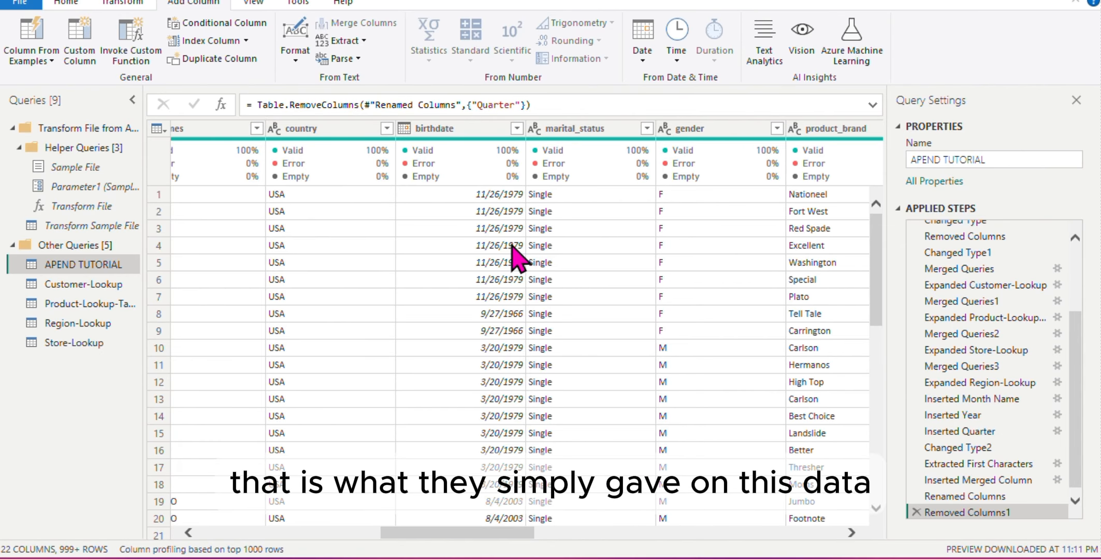
scroll(518, 283, "right", 10)
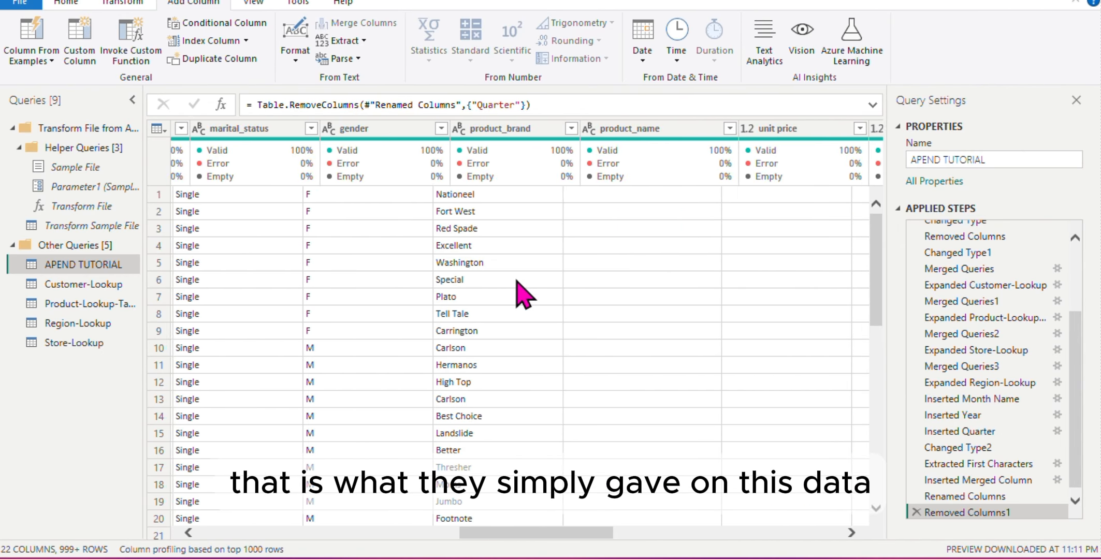
scroll(519, 292, "right", 5)
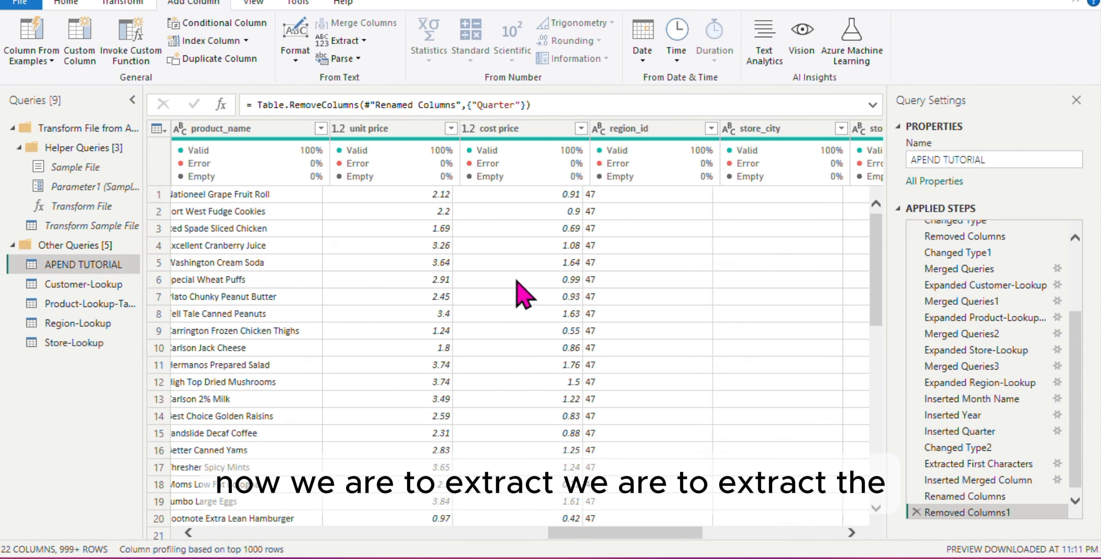
scroll(523, 292, "right", 7)
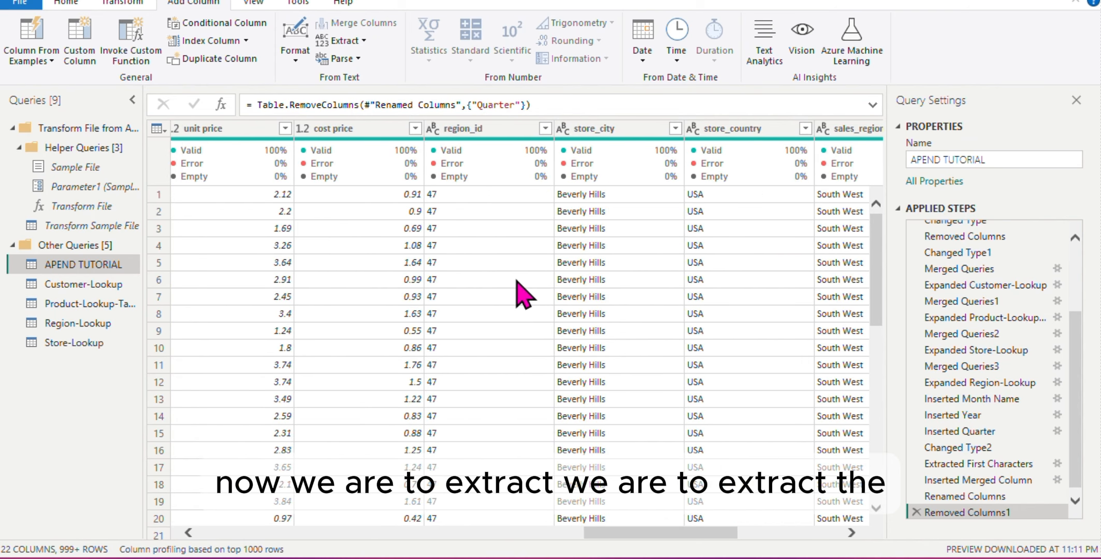
scroll(523, 293, "left", 12)
scroll(523, 293, "left", 12)
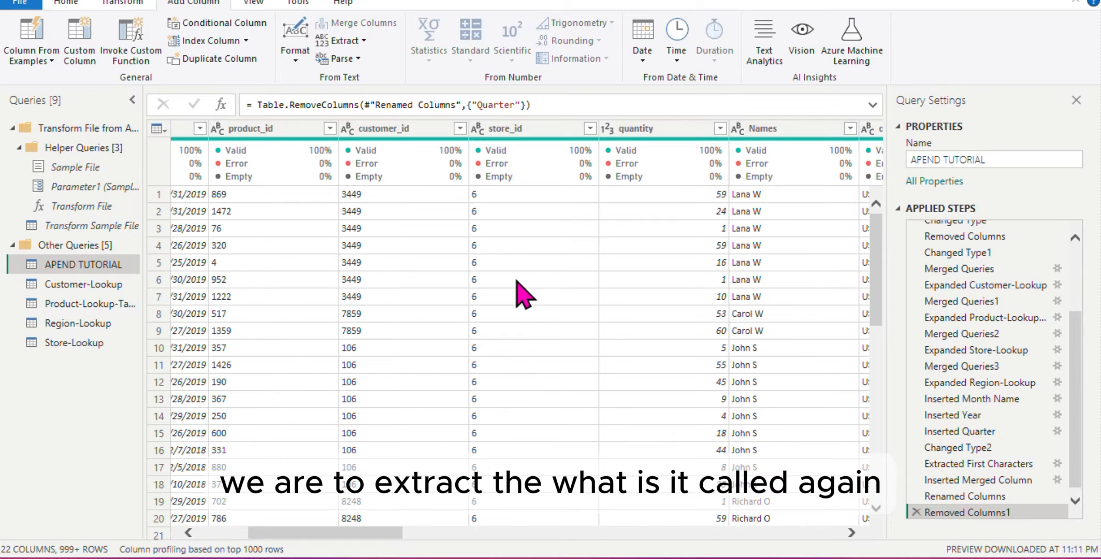
scroll(518, 292, "left", 4)
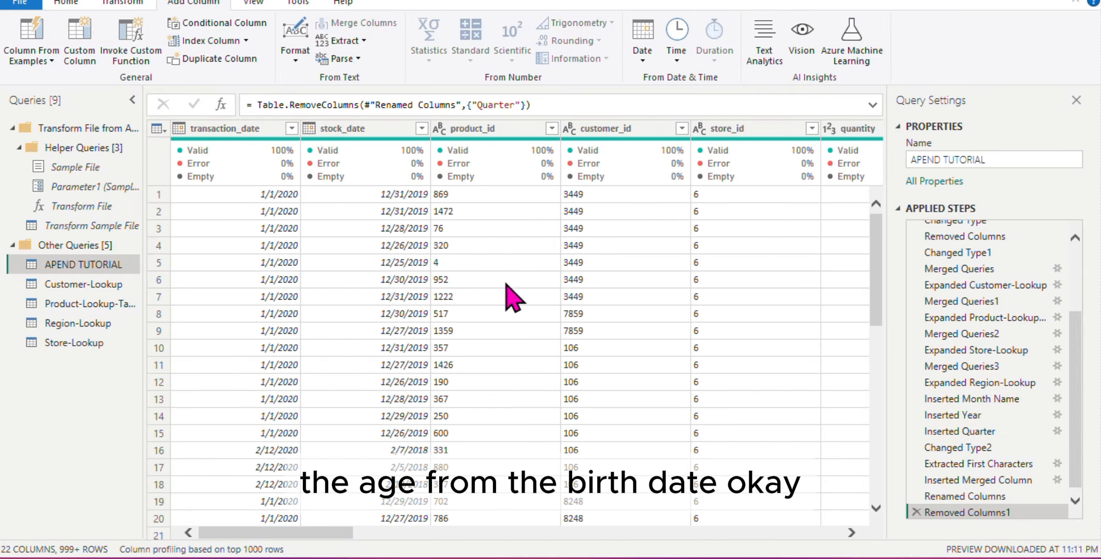
scroll(637, 311, "right", 2)
scroll(635, 311, "right", 14)
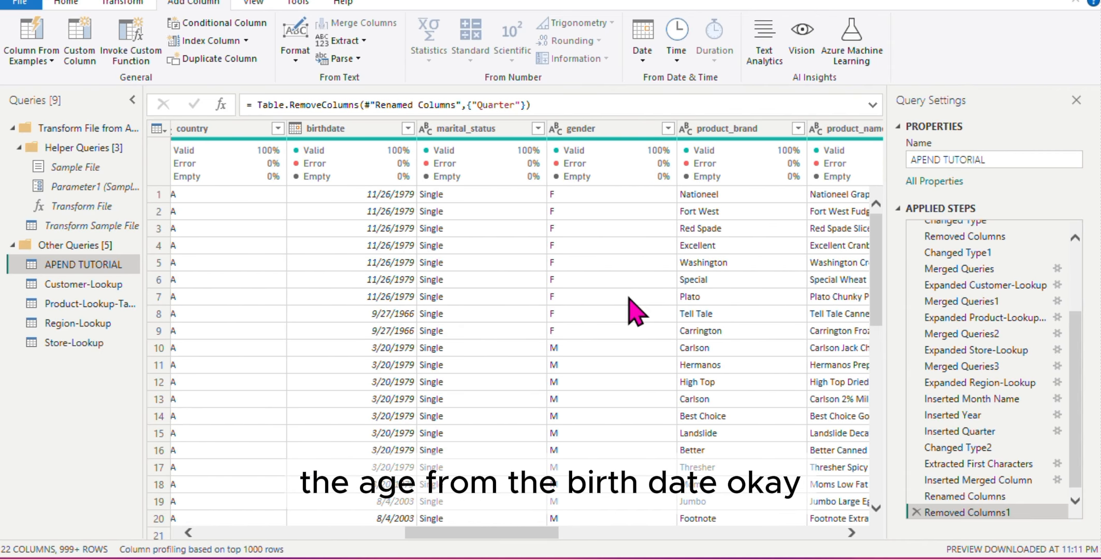
scroll(377, 284, "down", 3)
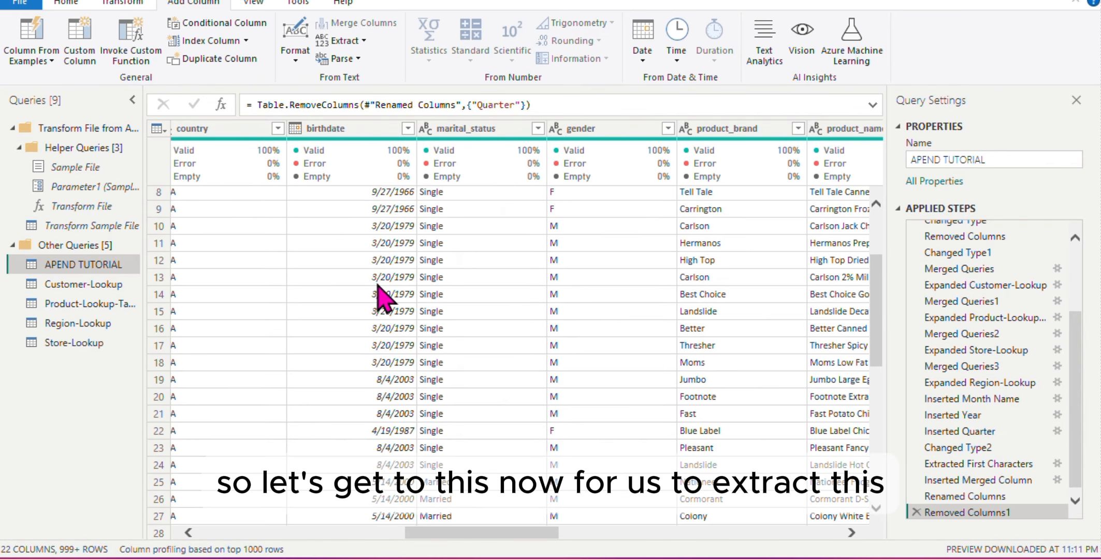
scroll(377, 284, "up", 3)
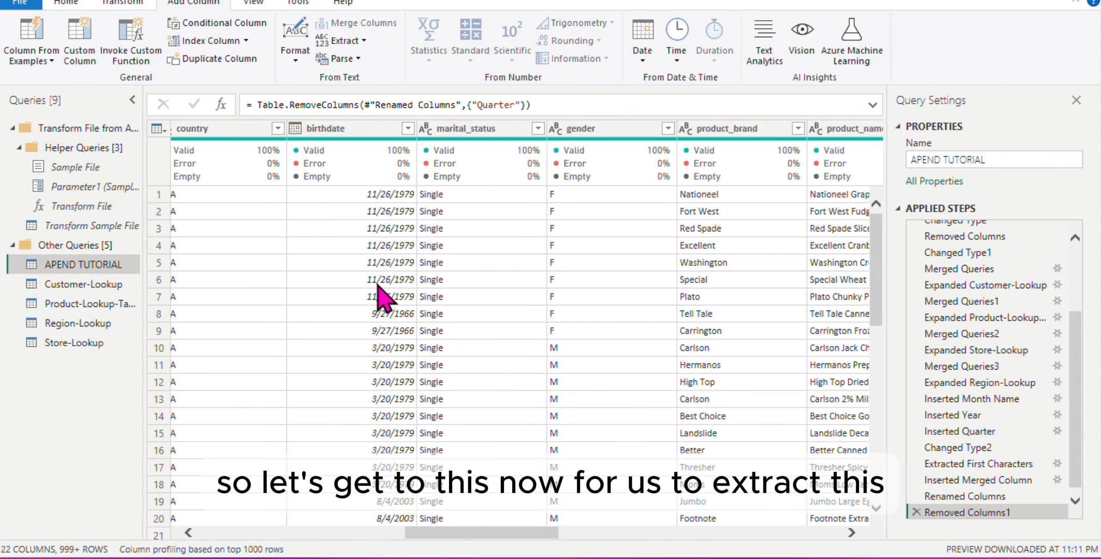
Add an Age column calculated from the birthdate column.
left_click(355, 133)
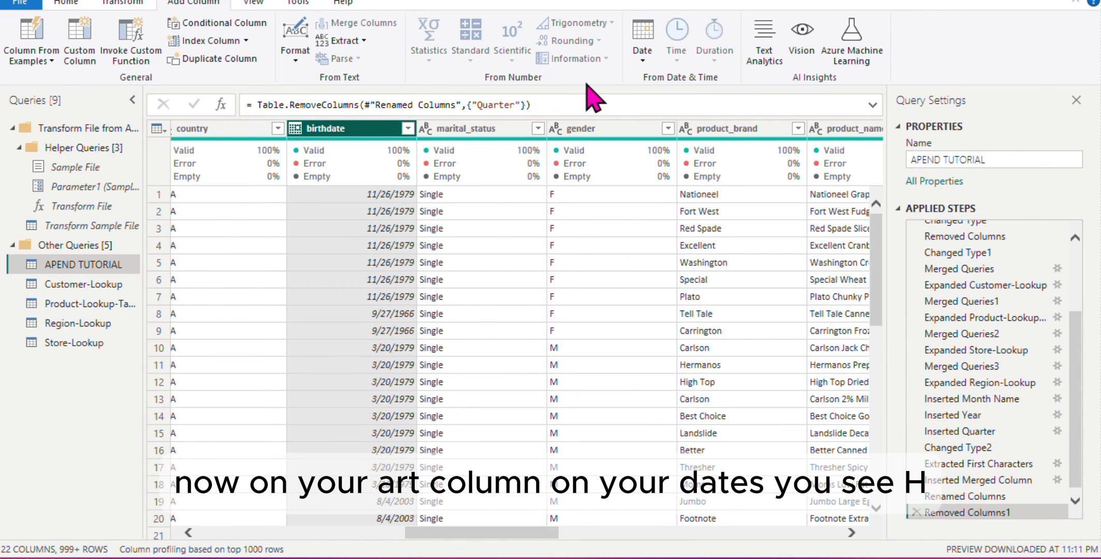
left_click(651, 63)
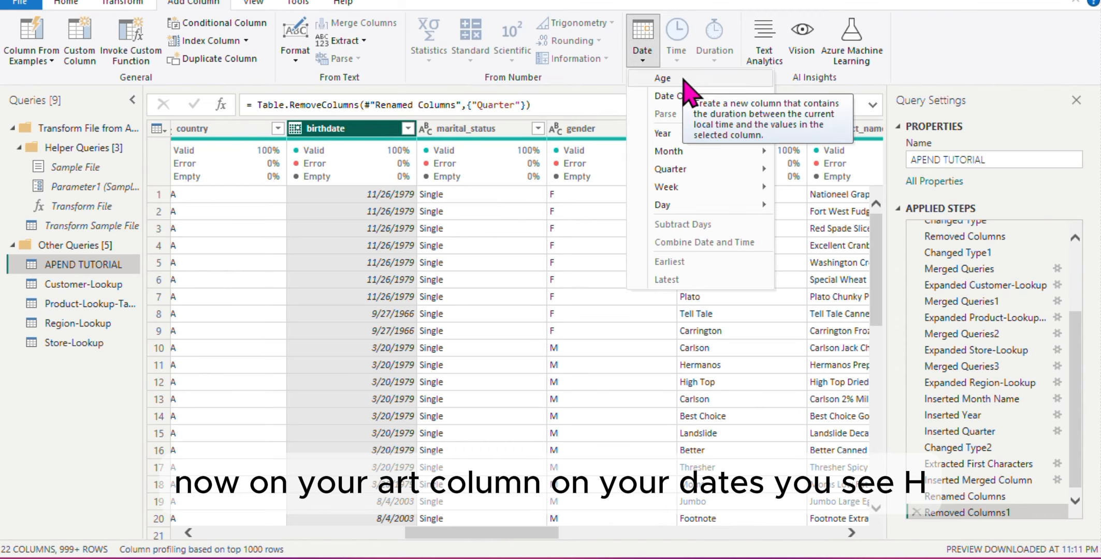
left_click(683, 79)
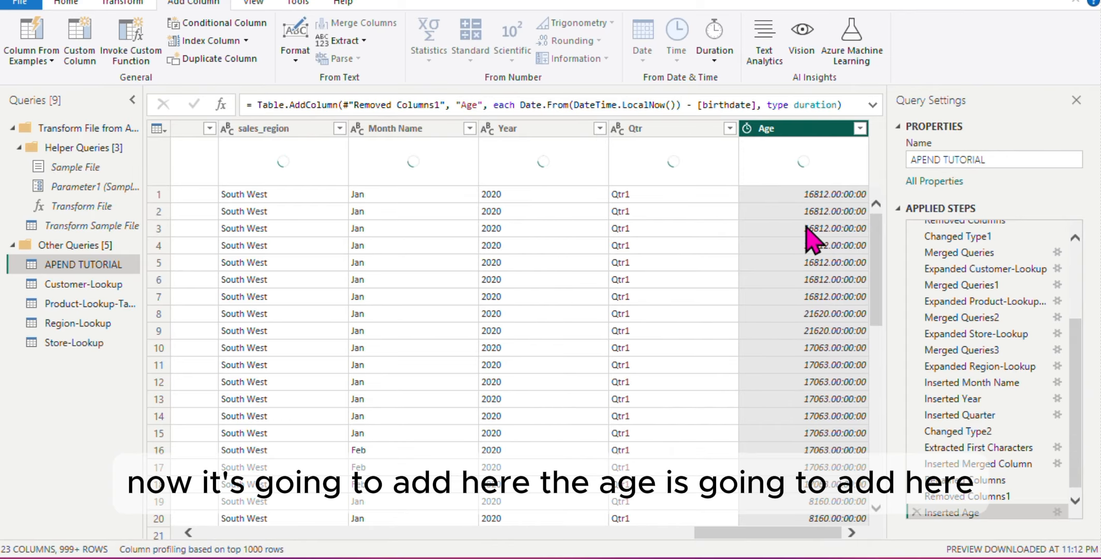
Convert the Age column's durations to total years and set its data type to Whole Number.
mouse_move(805, 183)
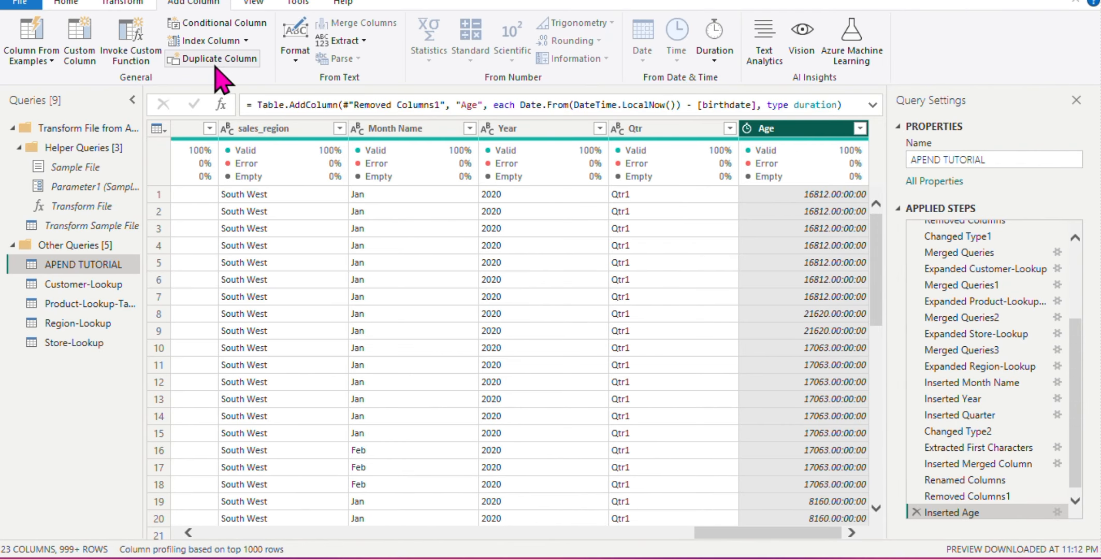
left_click(124, 3)
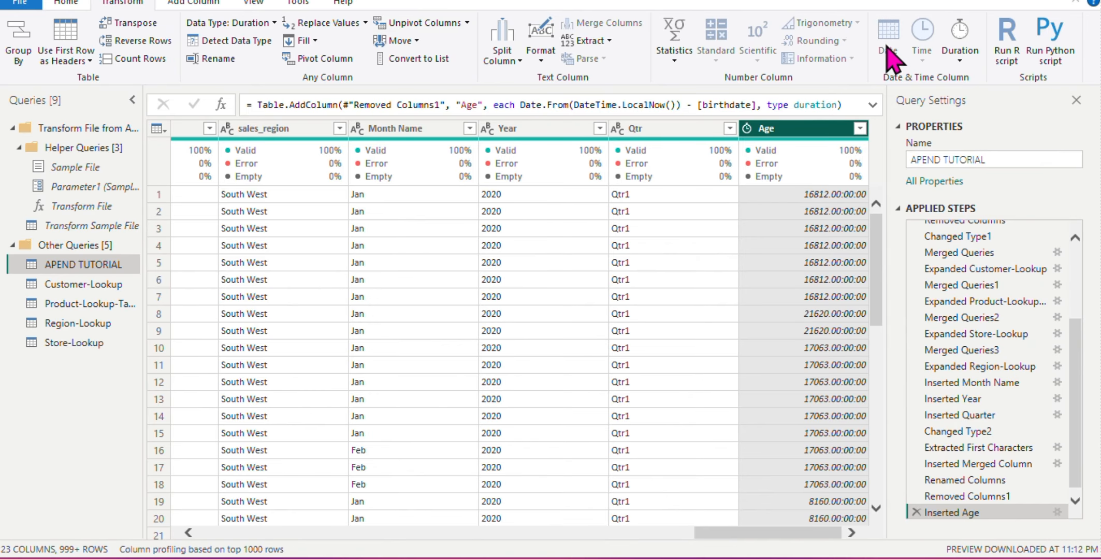
left_click(961, 59)
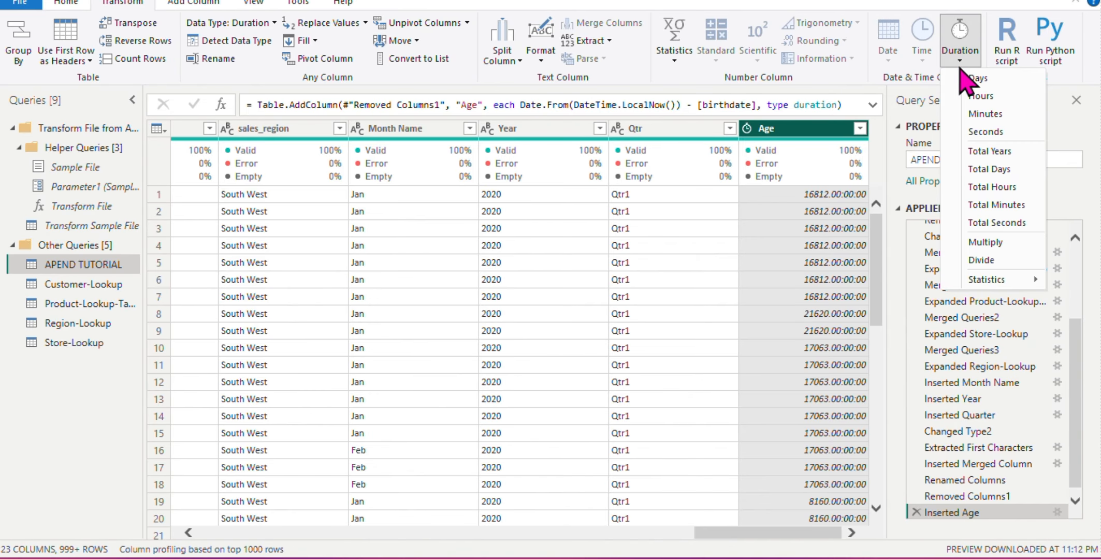
left_click(989, 153)
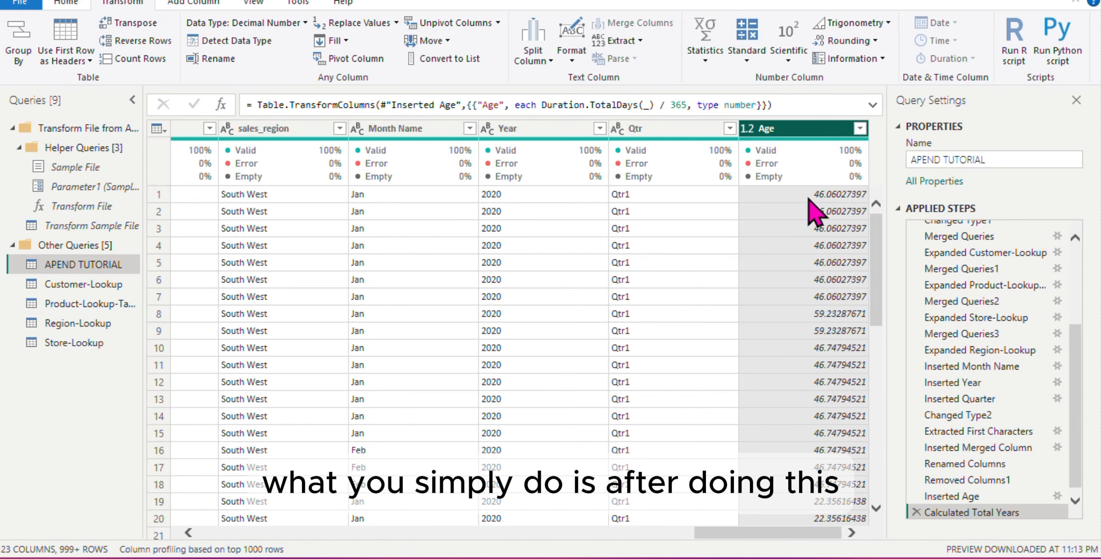
left_click(749, 129)
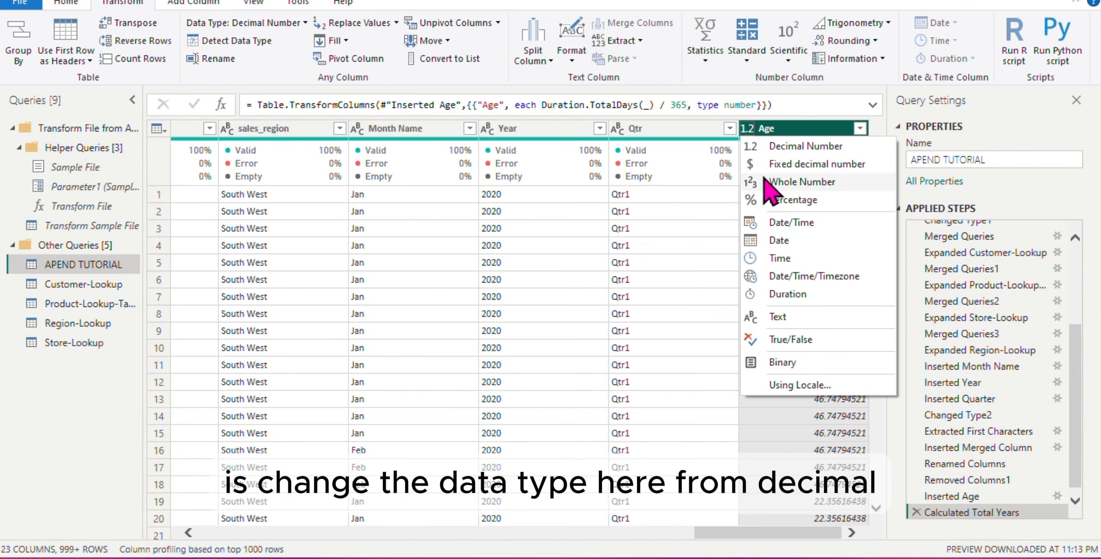
left_click(765, 182)
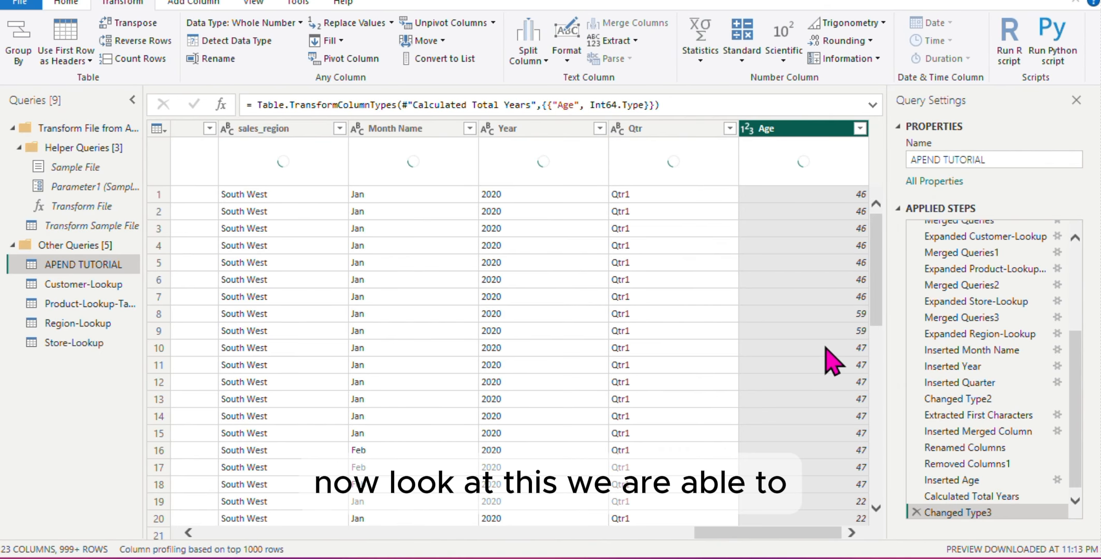
Look through the Age column and load its complete list of filter values to examine the age range, leaving it unfiltered.
scroll(831, 361, "down", 10)
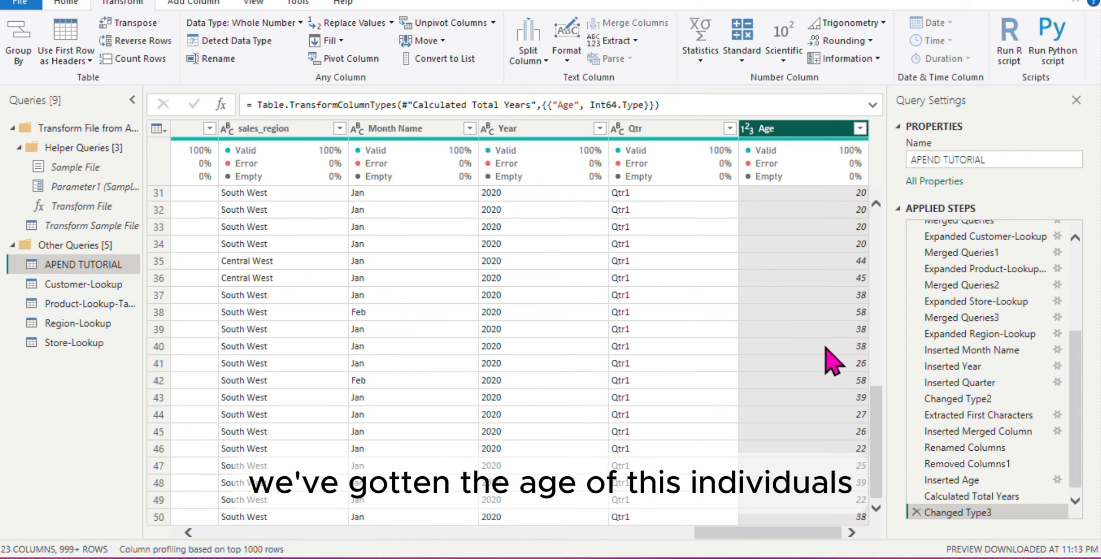
scroll(831, 361, "up", 10)
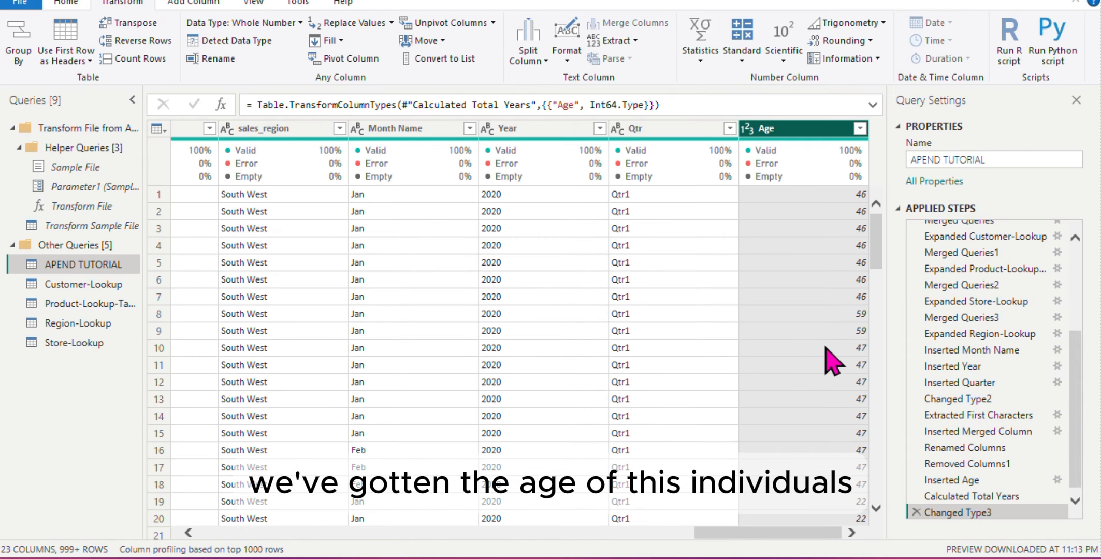
left_click(860, 129)
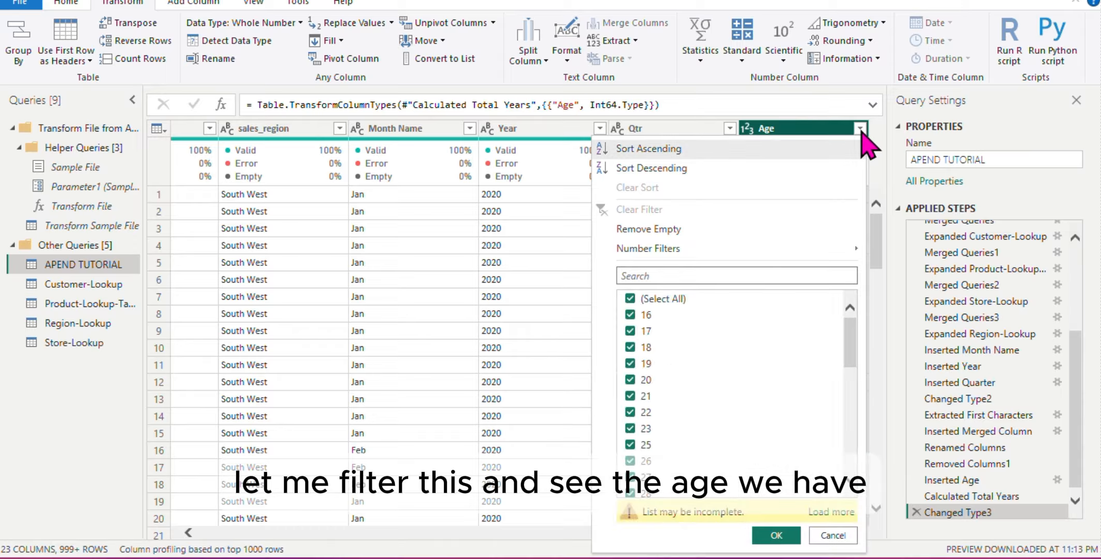
left_click(823, 513)
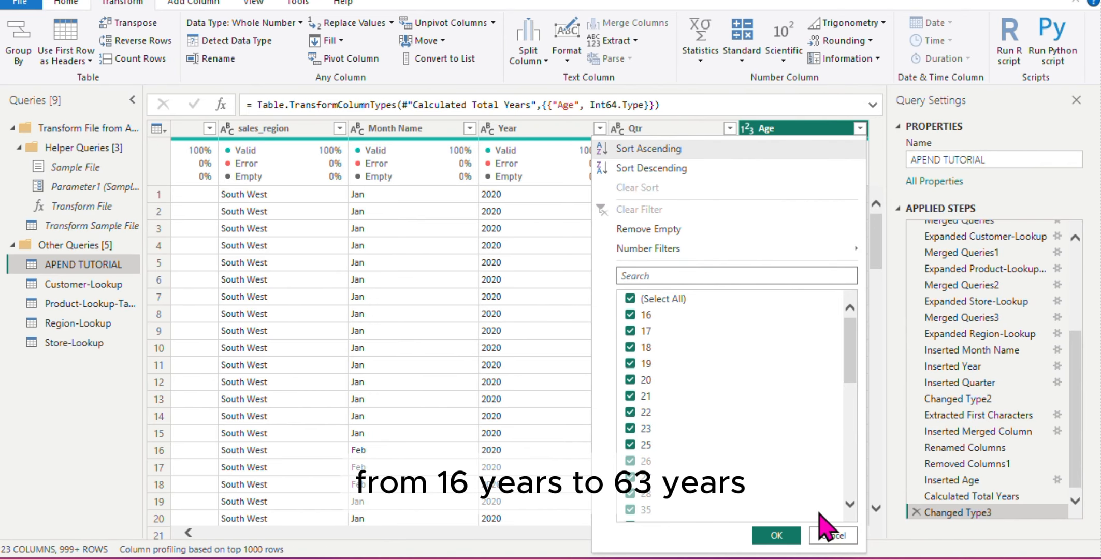
scroll(705, 421, "down", 10)
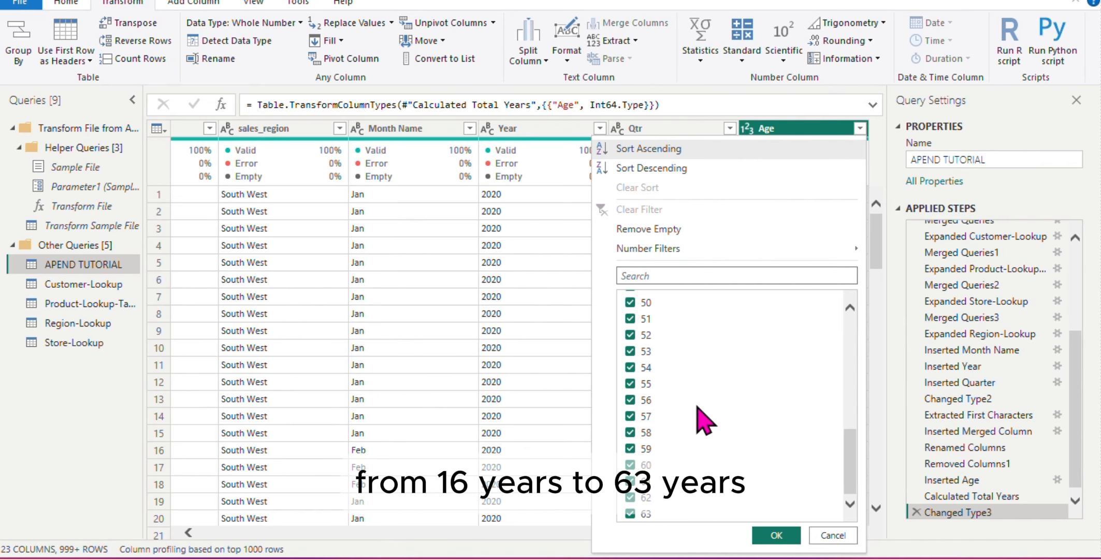
scroll(705, 420, "up", 10)
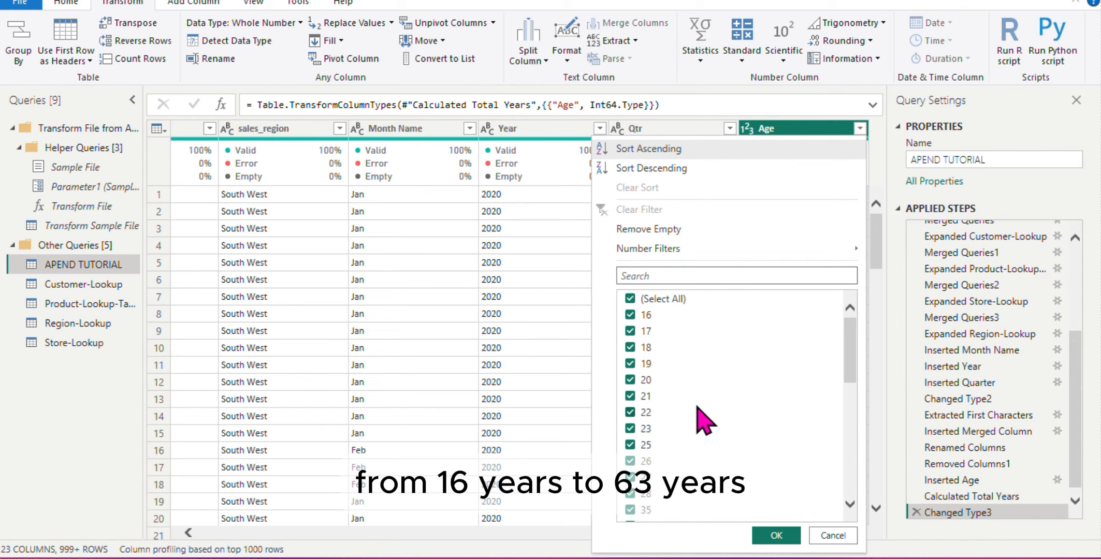
left_click(848, 534)
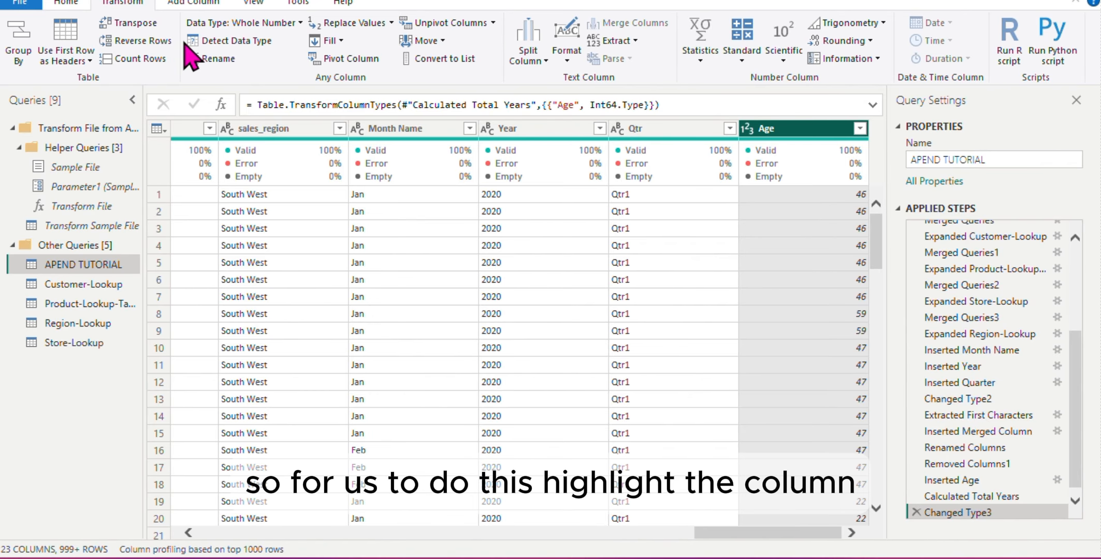
Start a new conditional column for the APEND TUTORIAL query and name it Age group.
left_click(177, 6)
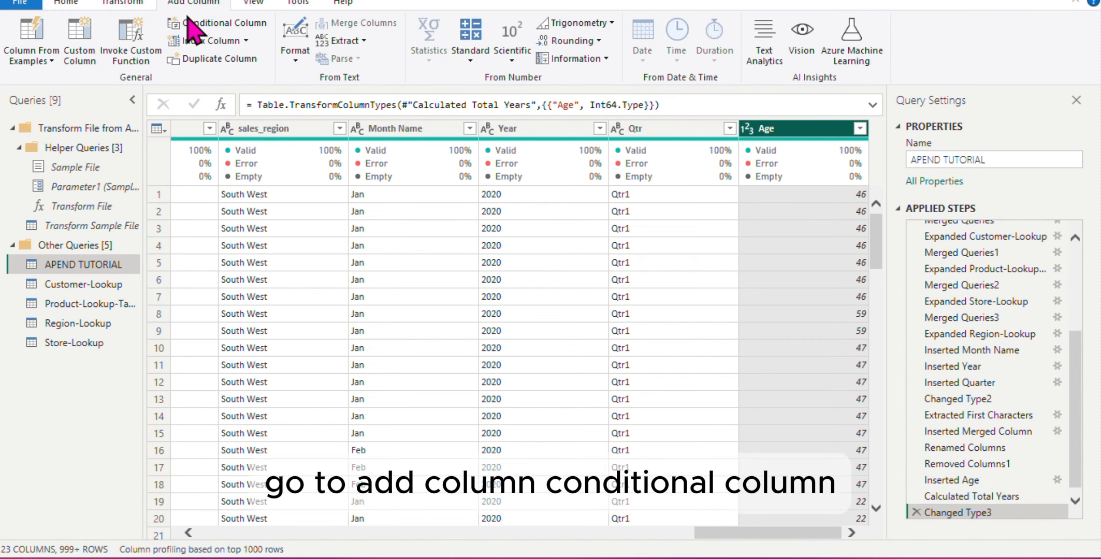
left_click(208, 24)
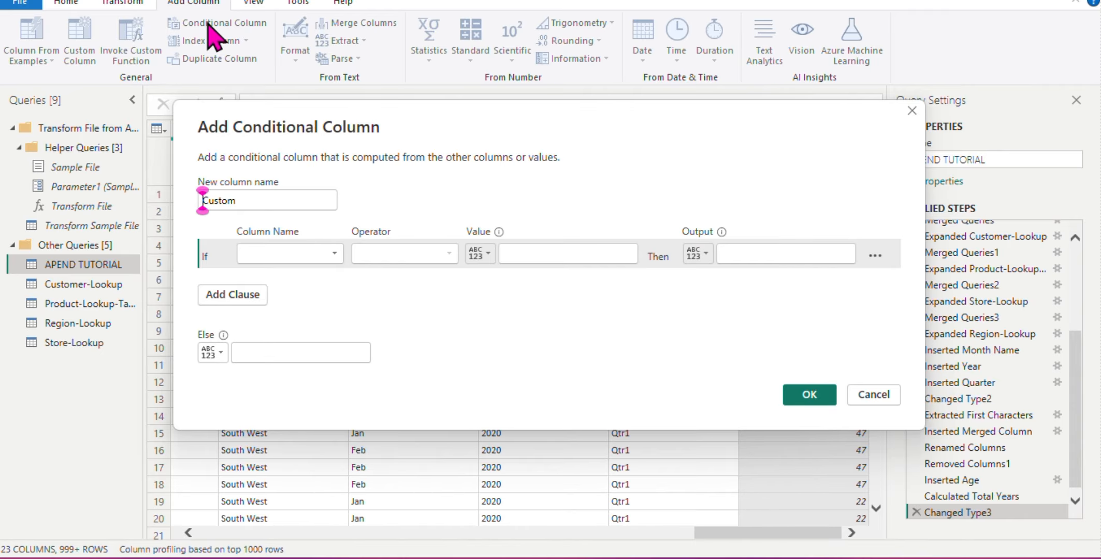
left_click(246, 200)
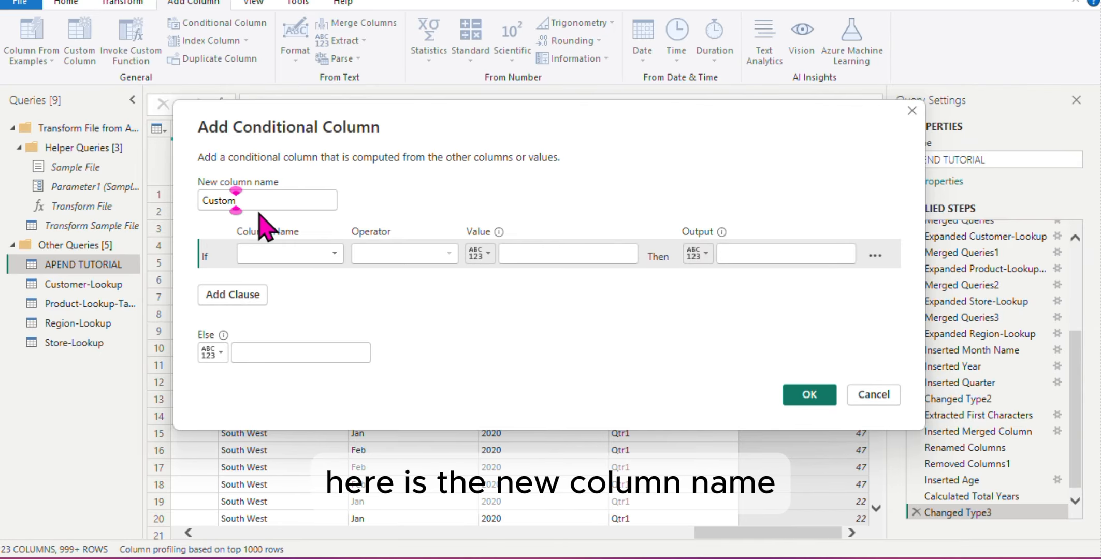
key("BackSpace")
key("BackSpace")
key("BackSpace")
key("BackSpace")
key("BackSpace")
key("BackSpace")
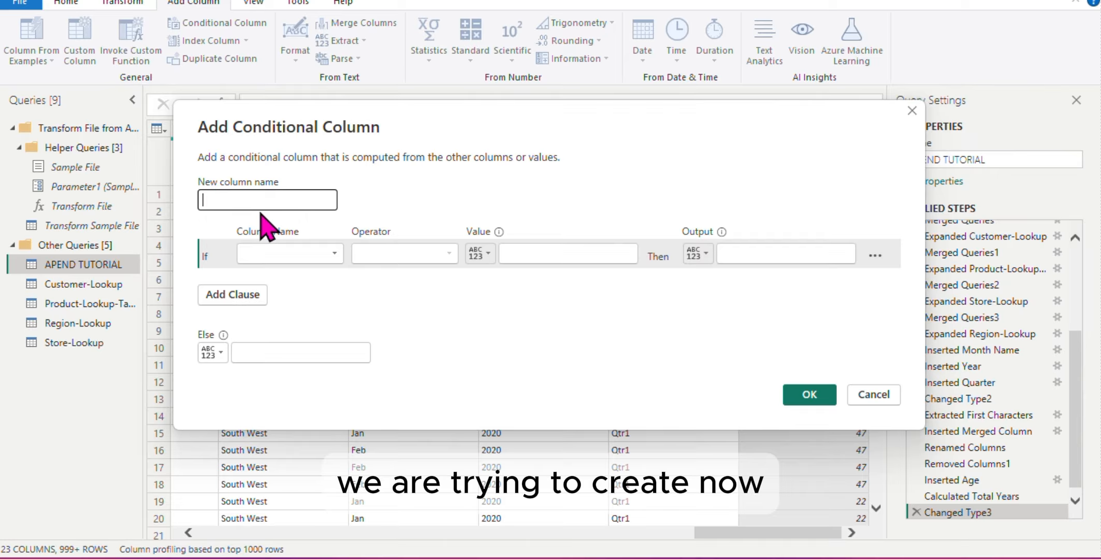
type("Ag")
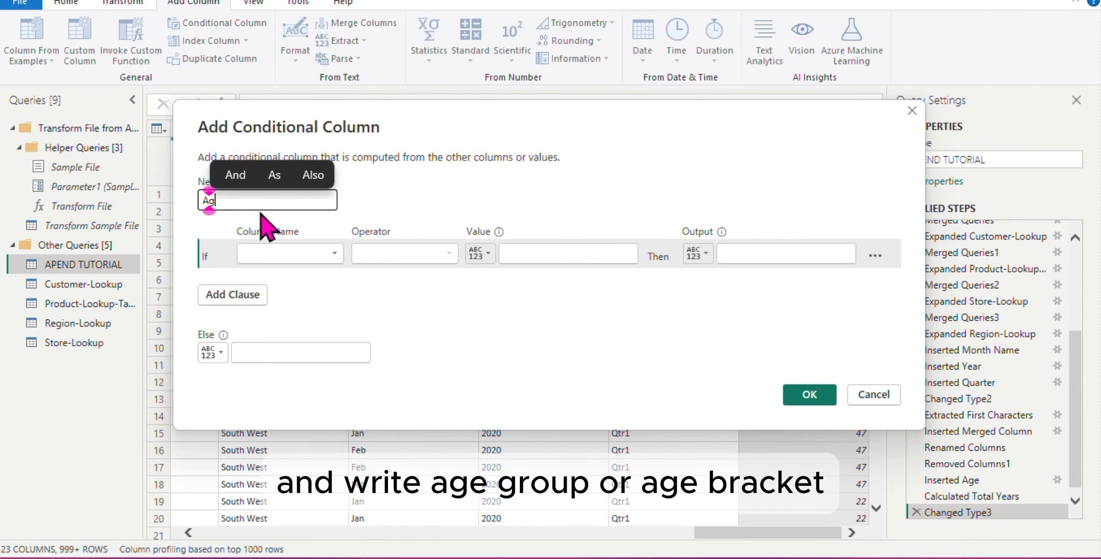
type("e gr")
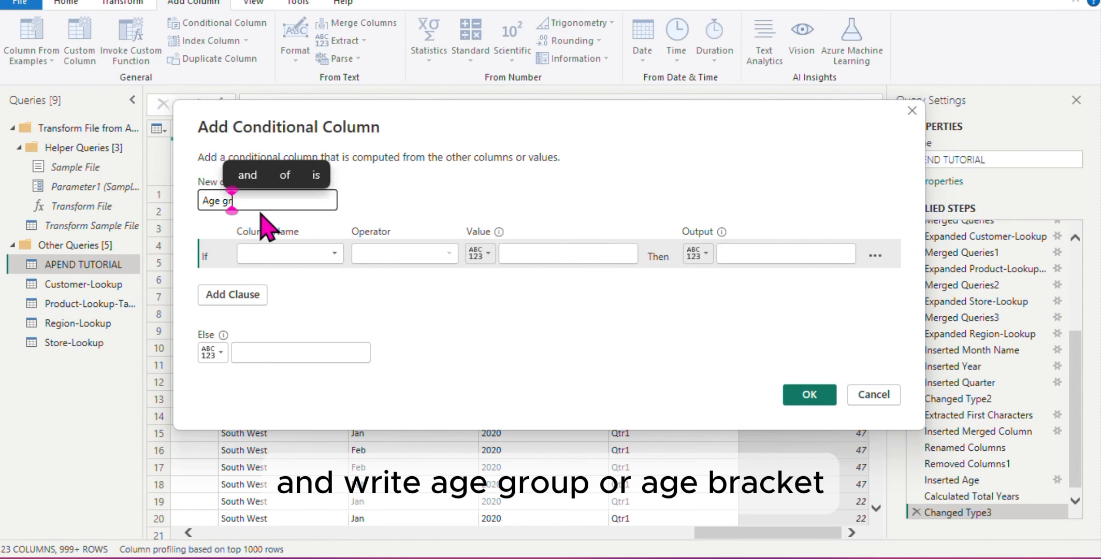
type("oup")
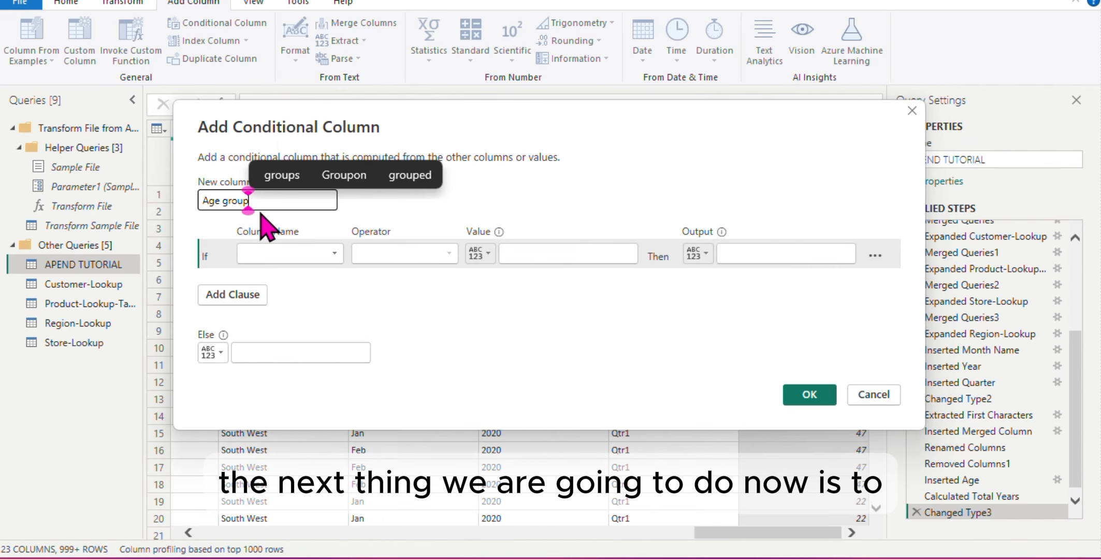
left_click(334, 253)
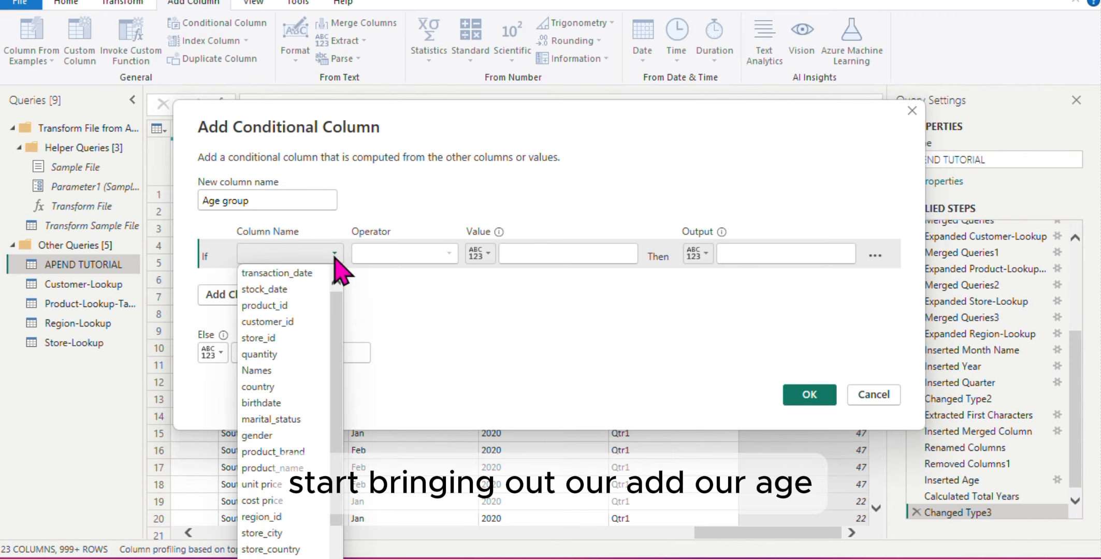
scroll(288, 434, "down", 1)
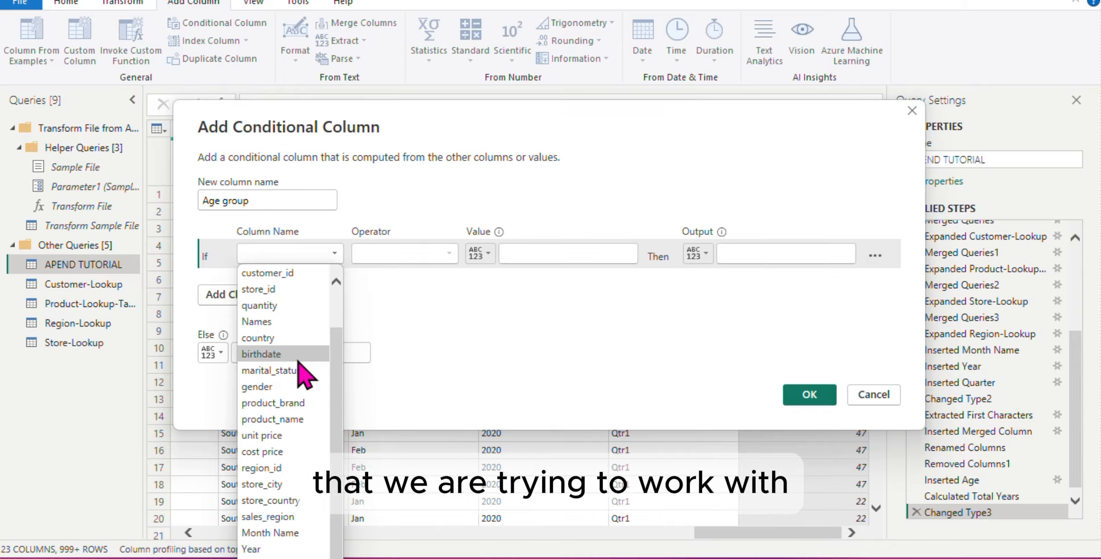
scroll(299, 363, "up", 1)
scroll(303, 370, "down", 1)
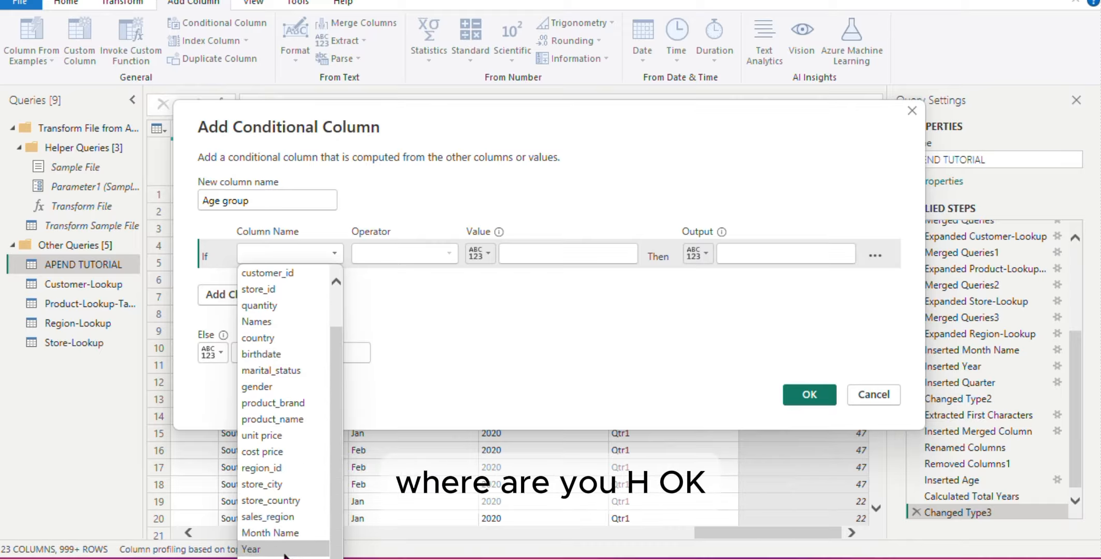
key("Escape")
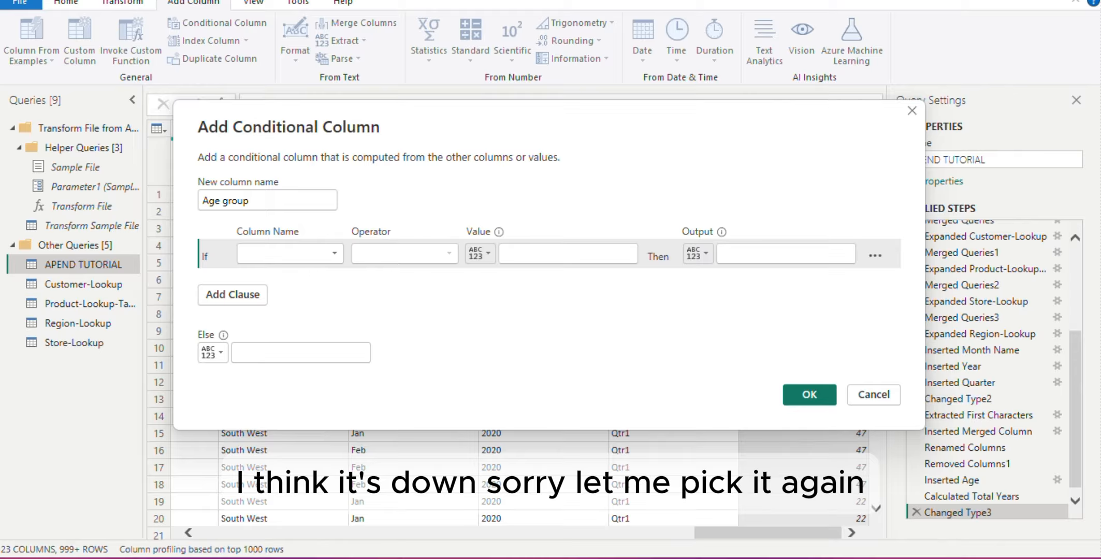
Define the first condition of the Age group column as Age is less than or equal to 24.
left_click(334, 255)
scroll(284, 409, "down", 1)
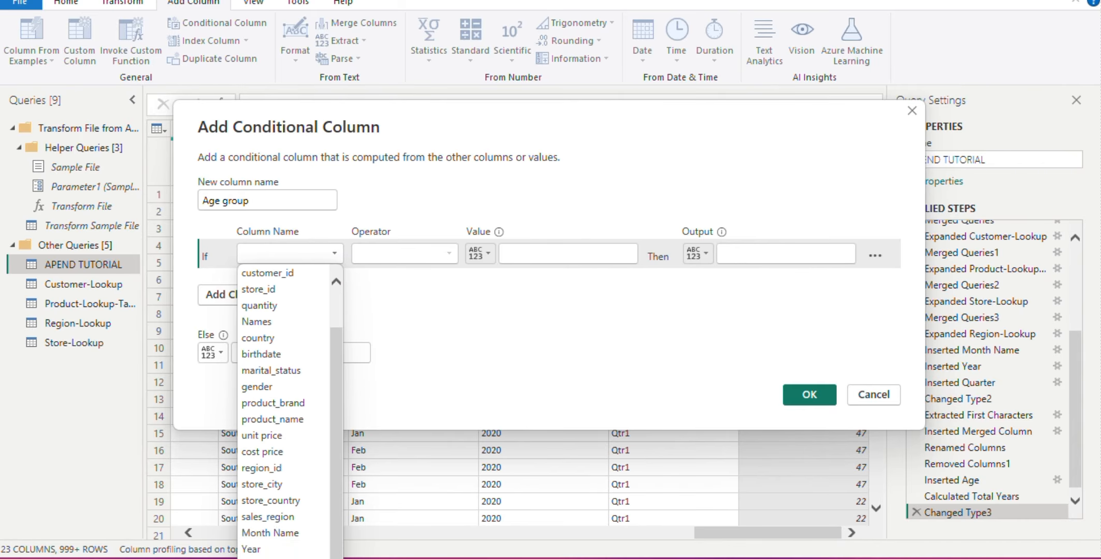
left_click(264, 558)
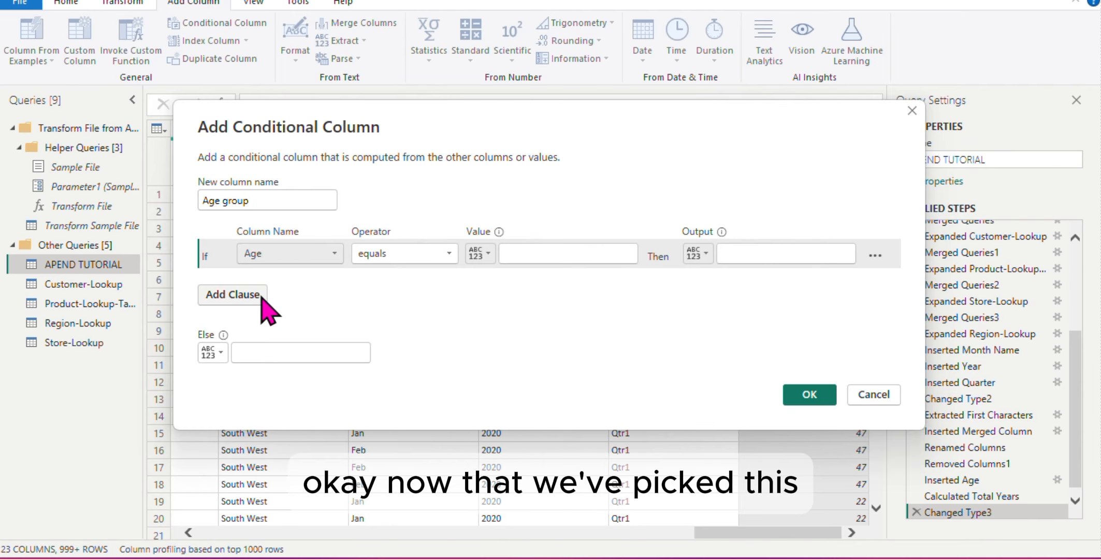
left_click(447, 254)
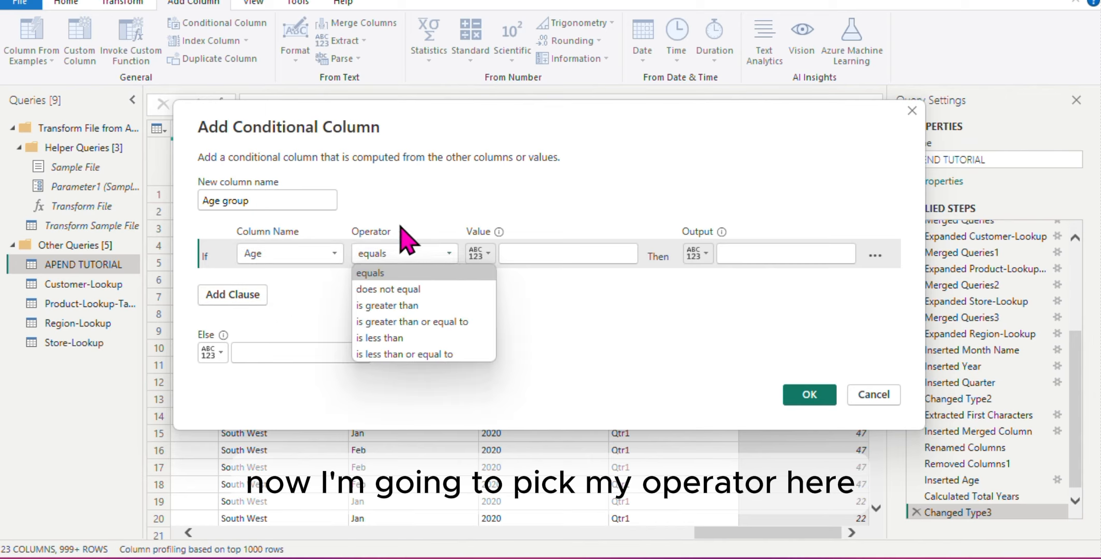
left_click(429, 356)
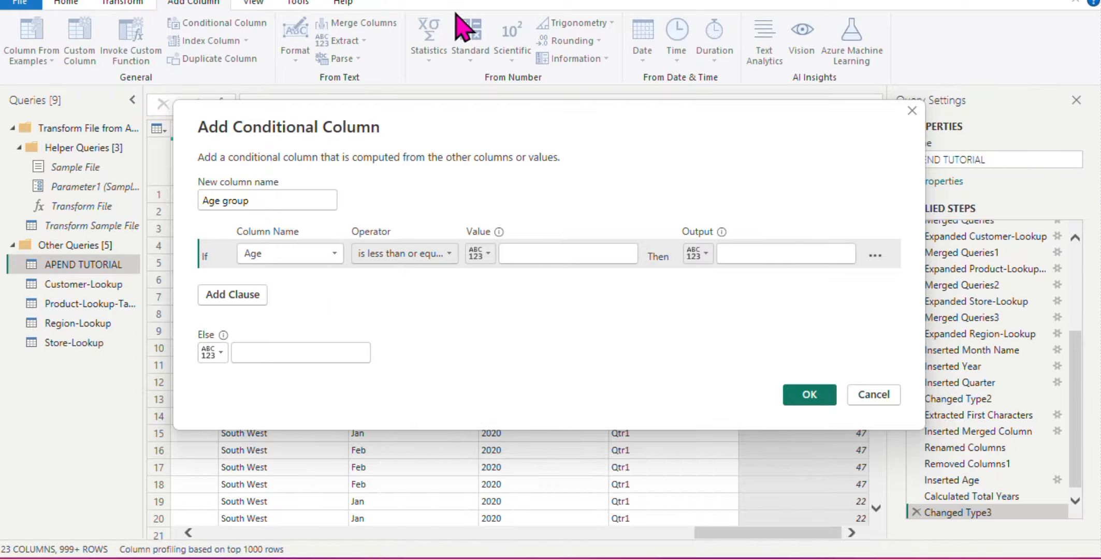
left_click(533, 256)
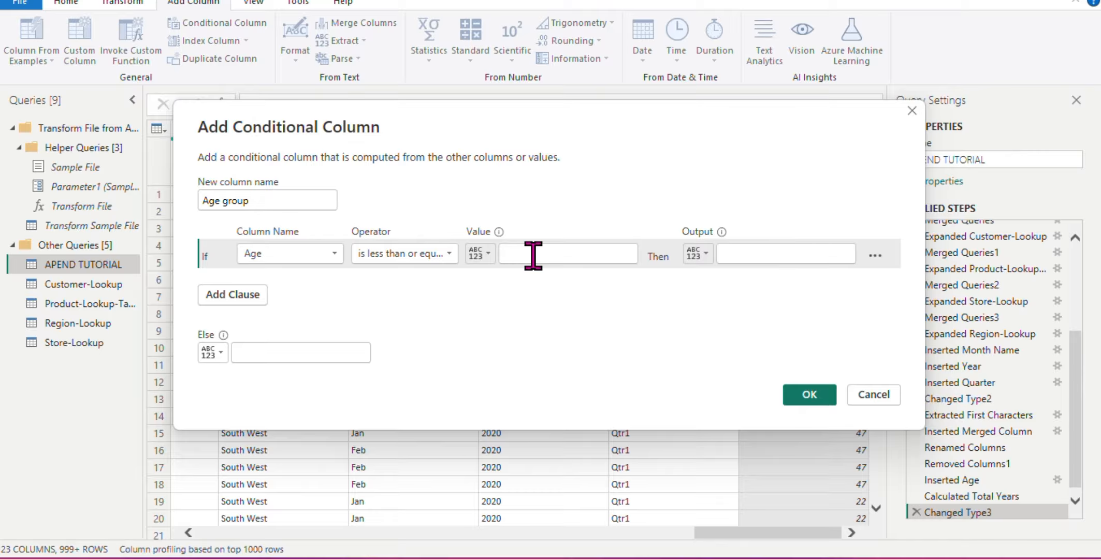
type("2")
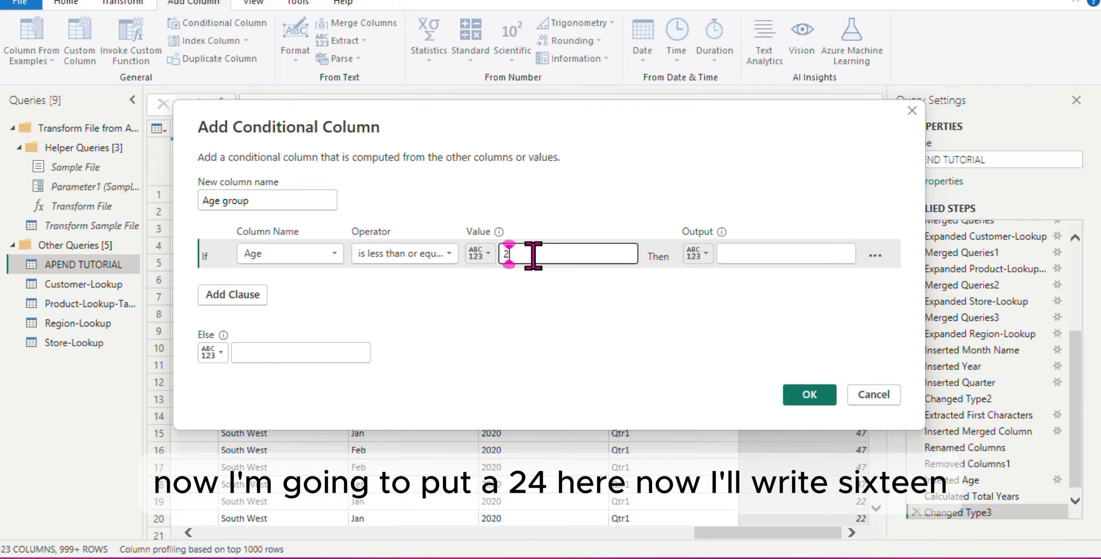
type("4")
Set the output of the first Age group condition to 18-24yrs.
left_click(773, 254)
type("1")
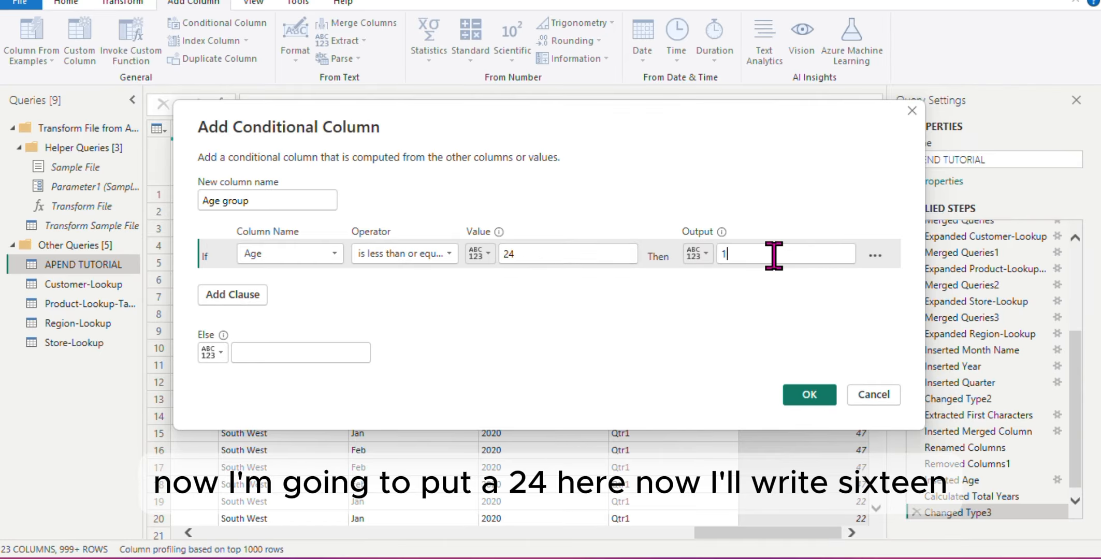
type("6")
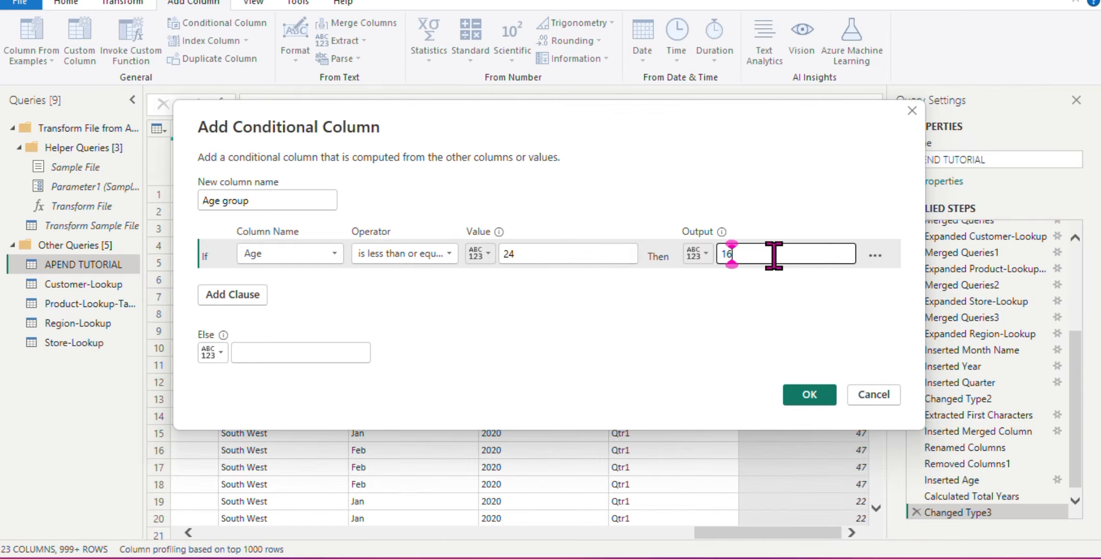
key("BackSpace")
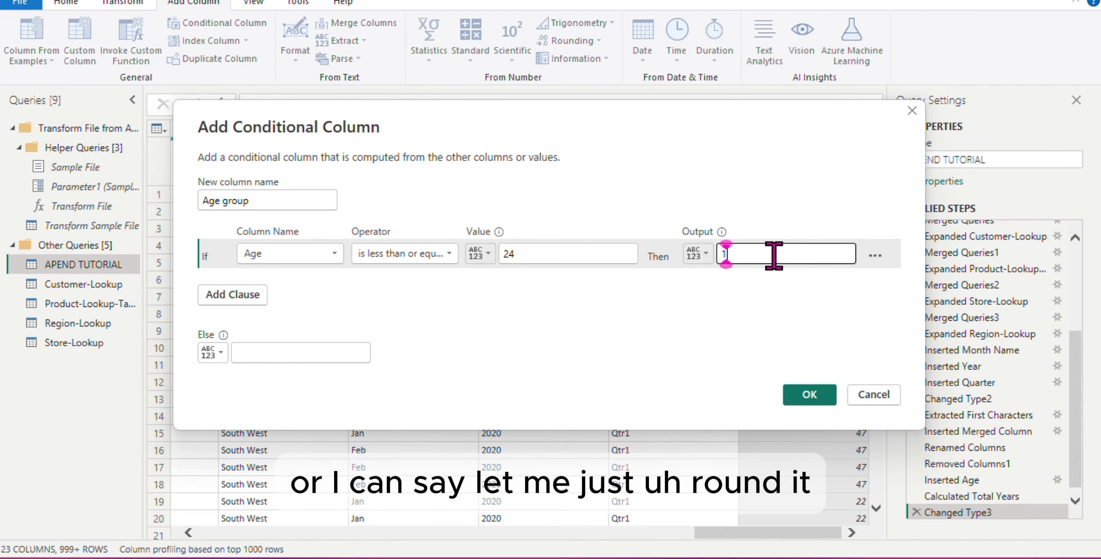
type("8")
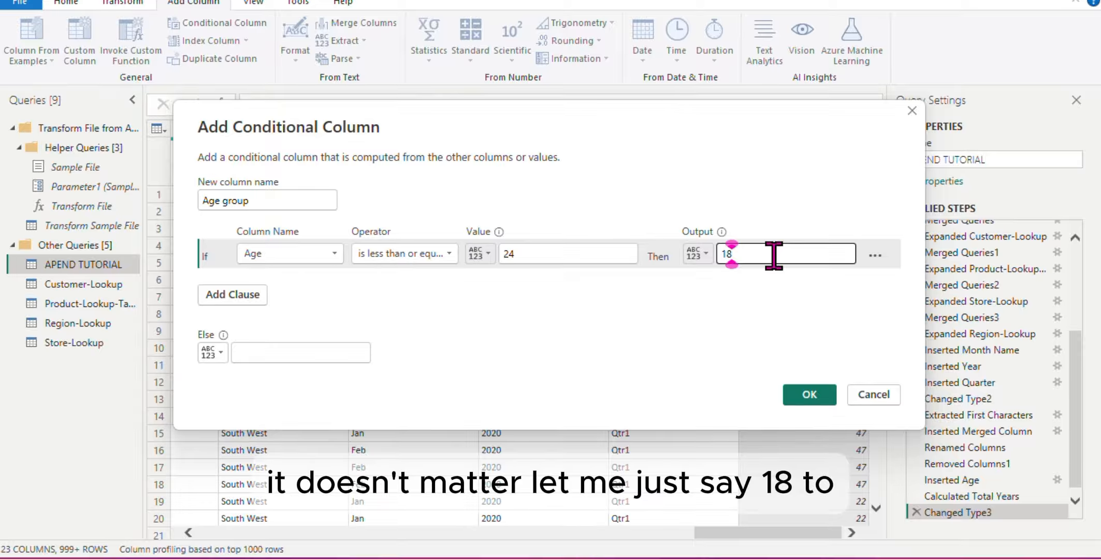
type("-")
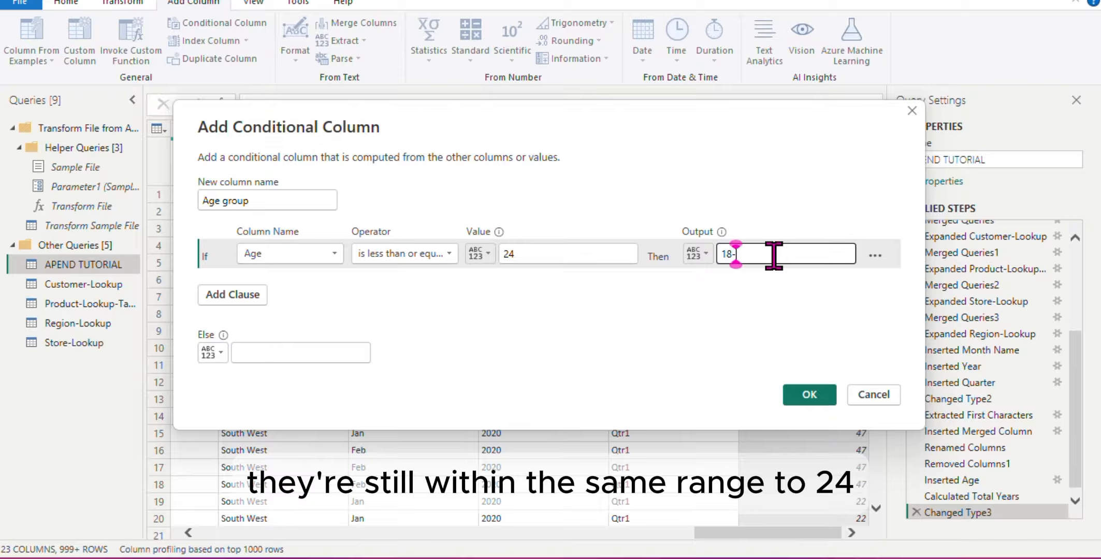
type("24y")
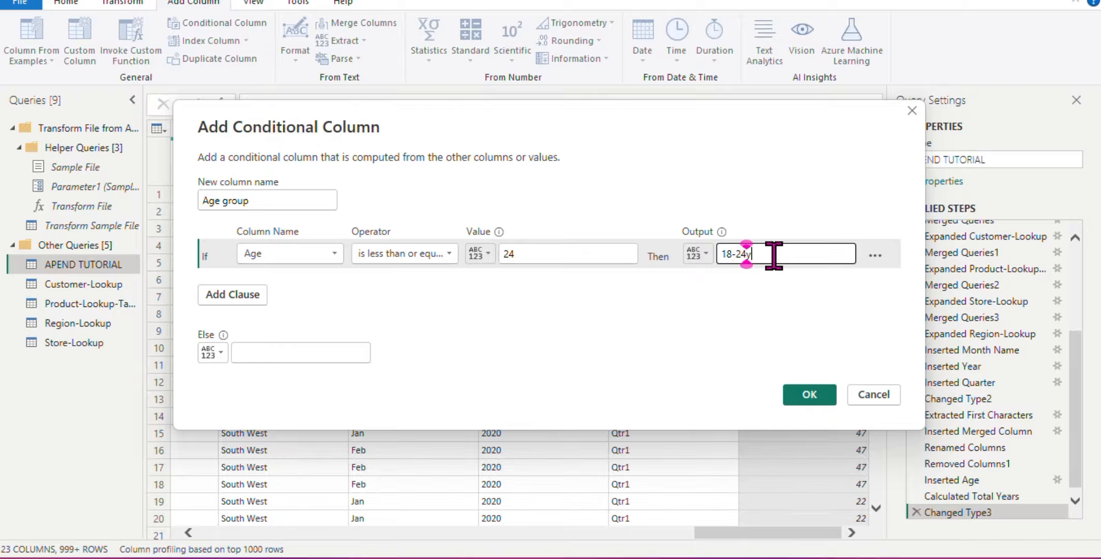
type("rs")
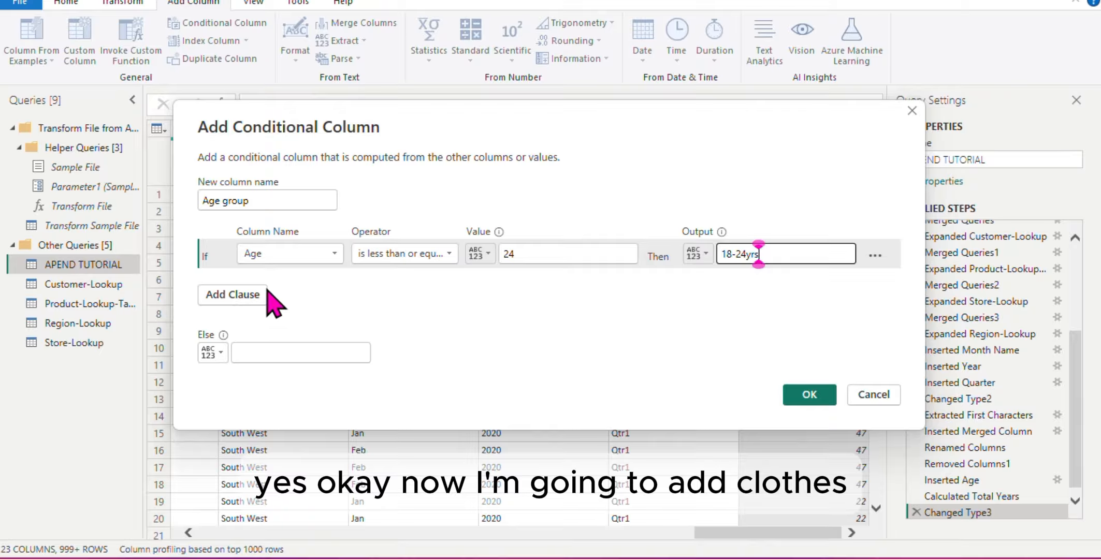
Add a second clause that tests the Age column with the operator is less than or equal to.
left_click(261, 295)
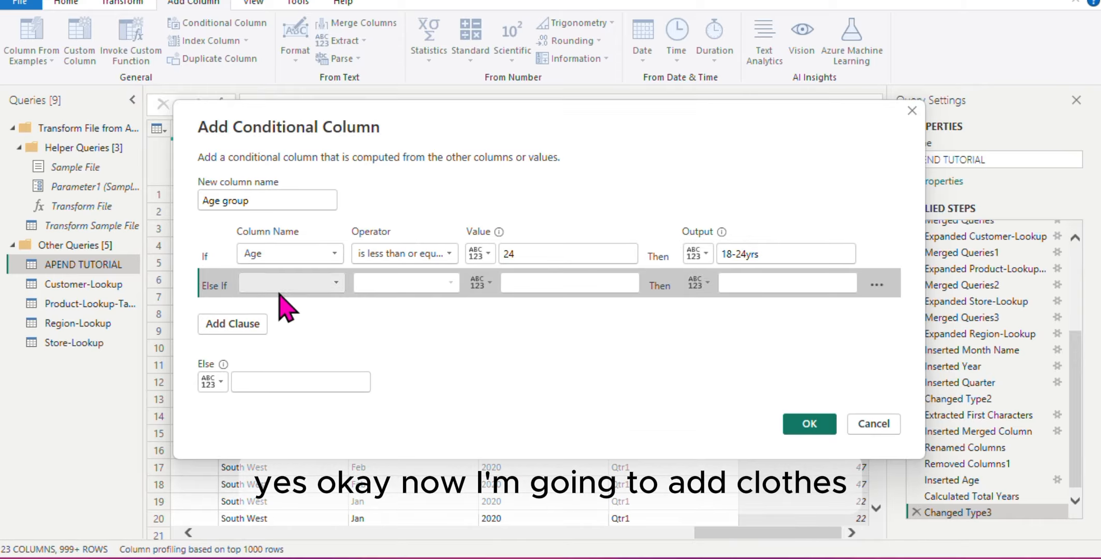
left_click(334, 285)
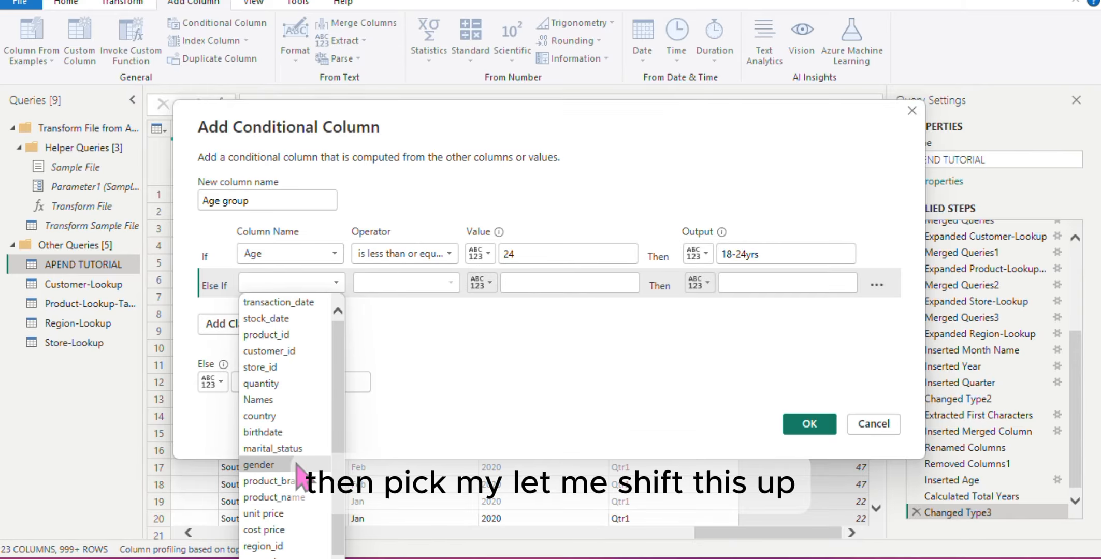
scroll(303, 474, "down", 1)
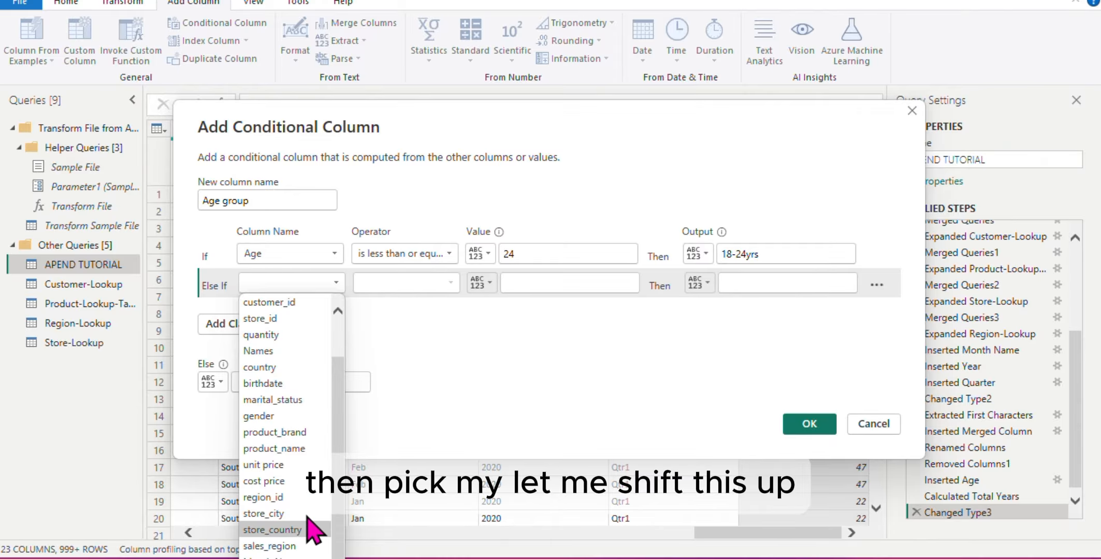
left_click(481, 119)
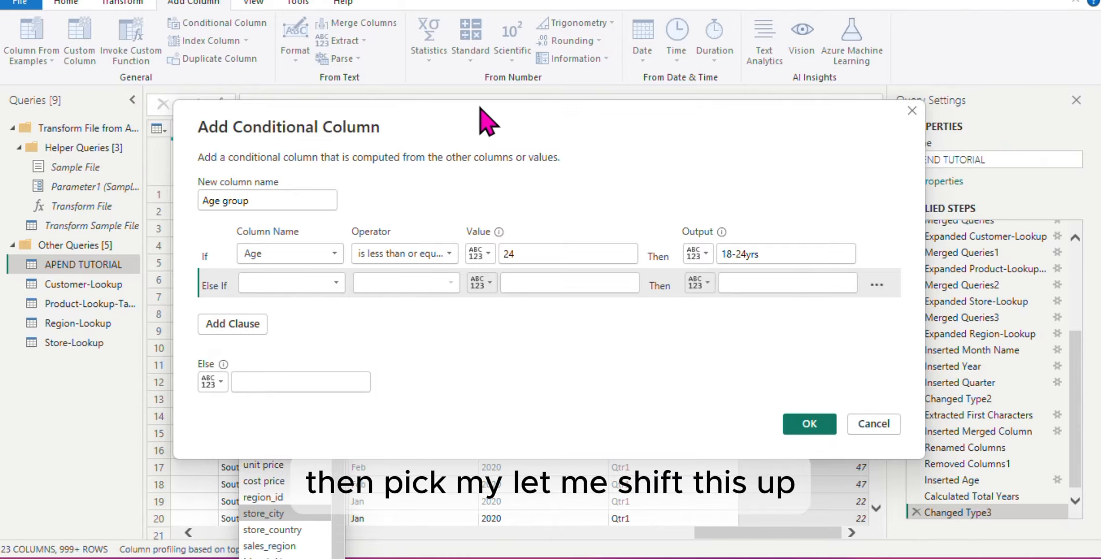
left_click_drag(482, 119, 482, 70)
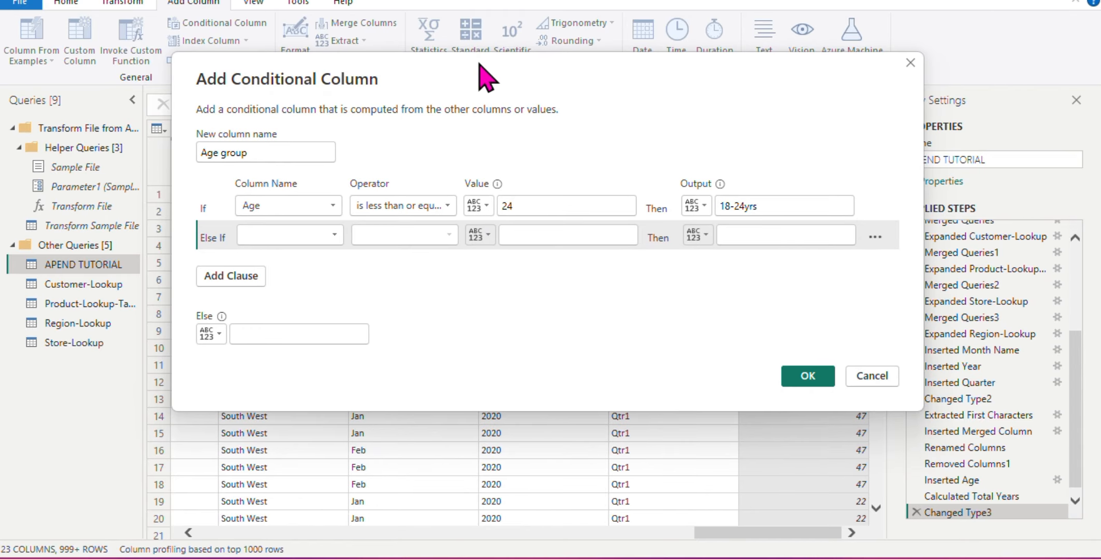
left_click(334, 236)
scroll(279, 505, "down", 1)
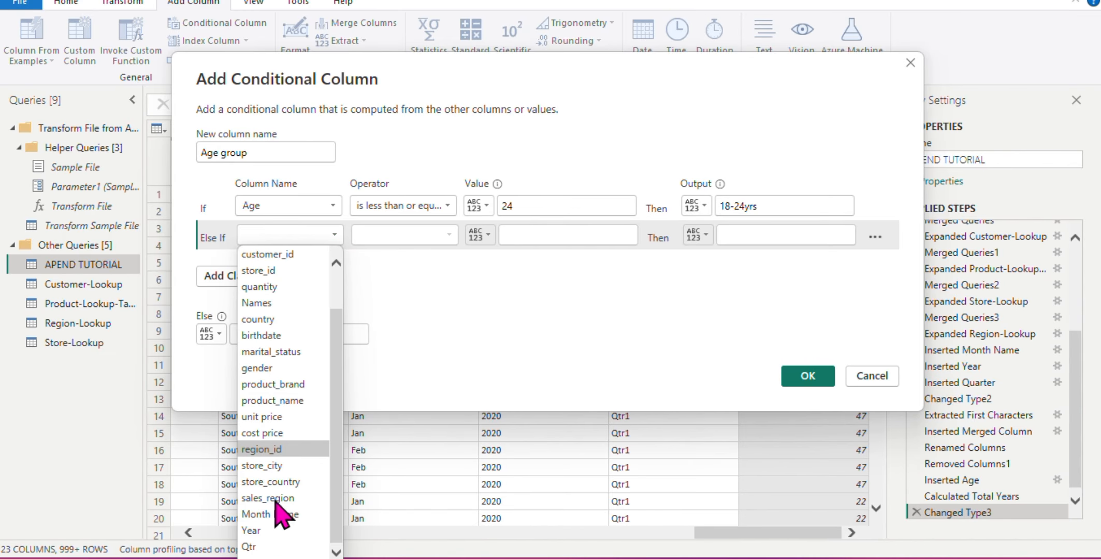
scroll(268, 554, "down", 1)
left_click(269, 548)
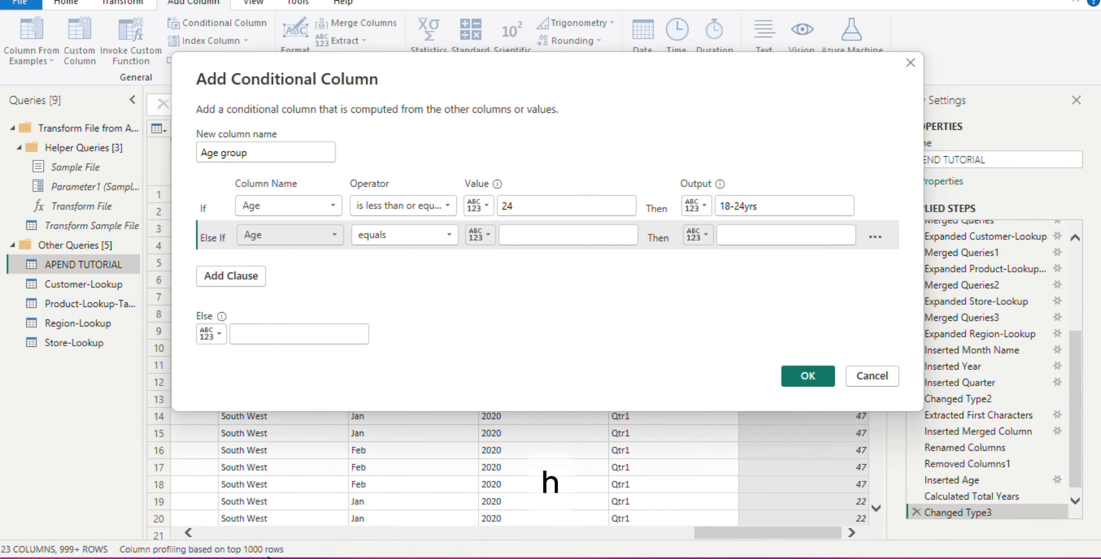
left_click(448, 236)
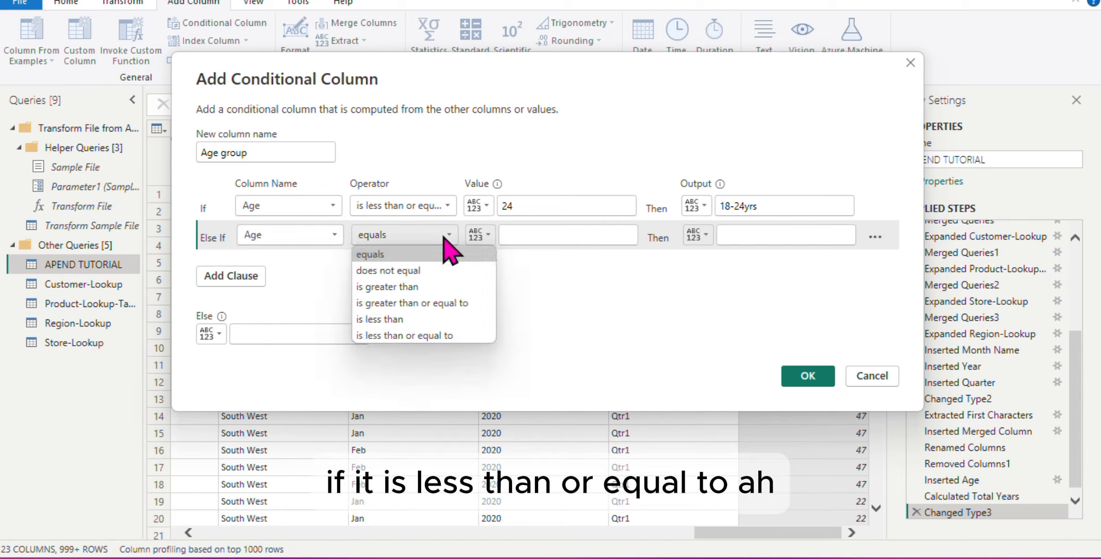
left_click(402, 335)
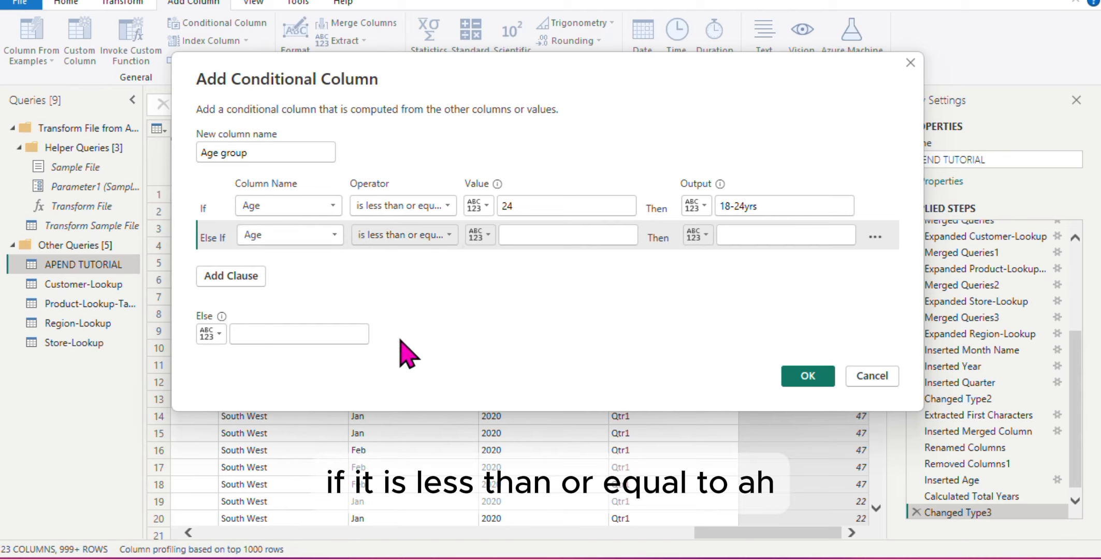
left_click(535, 235)
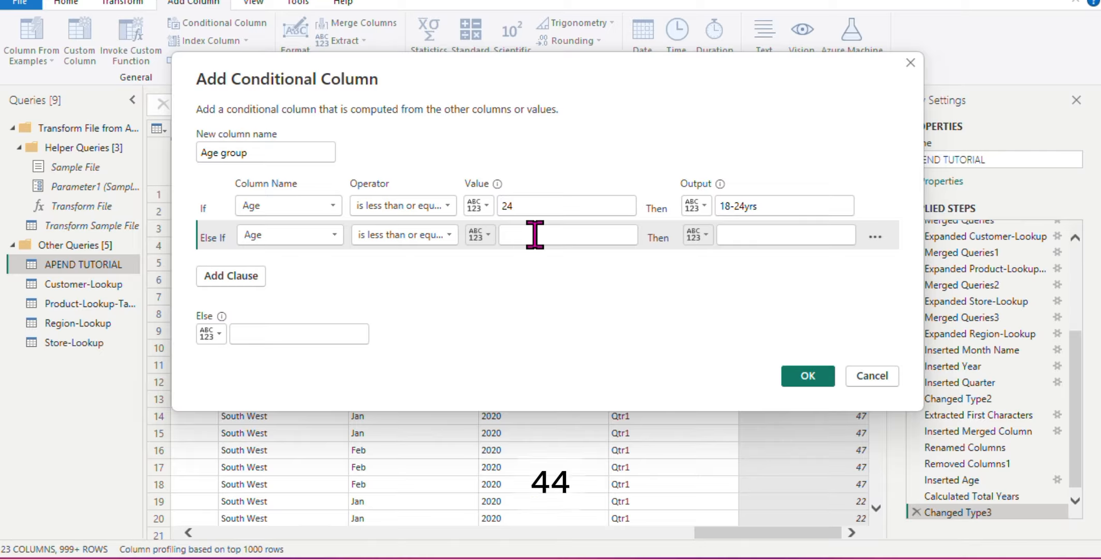
type("44")
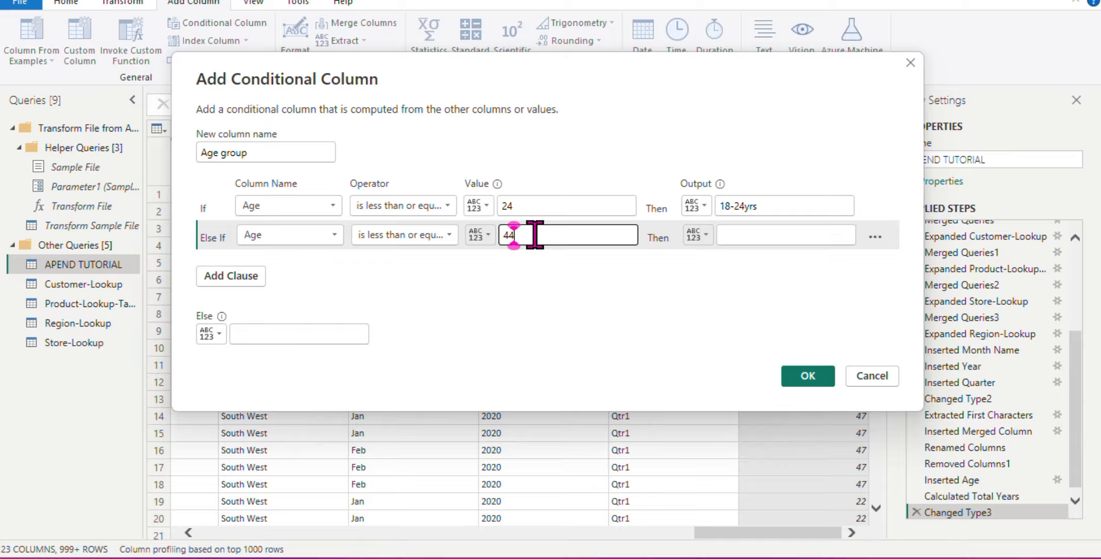
left_click(801, 236)
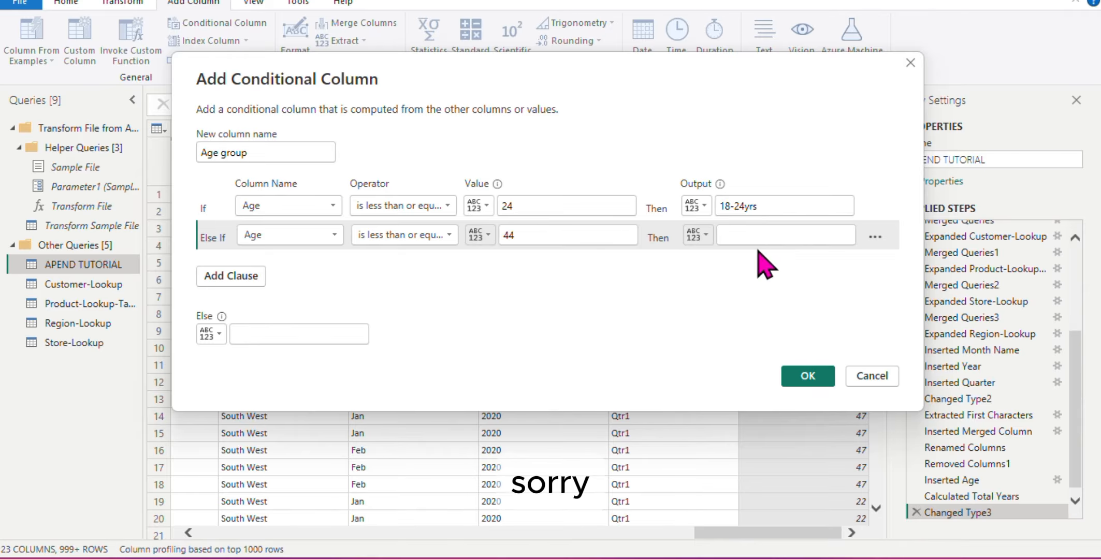
left_click(537, 238)
key("BackSpace")
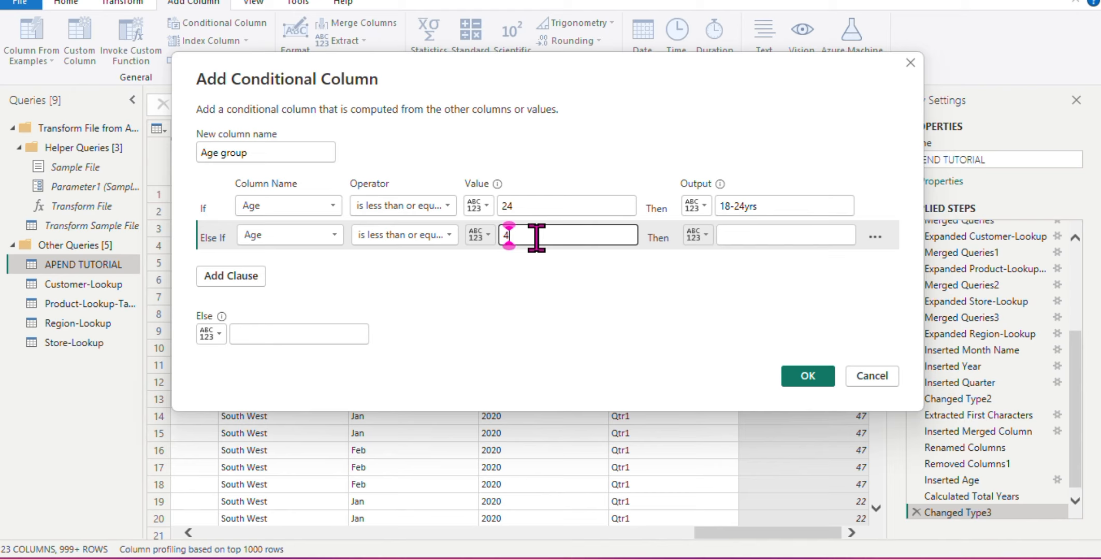
key("BackSpace")
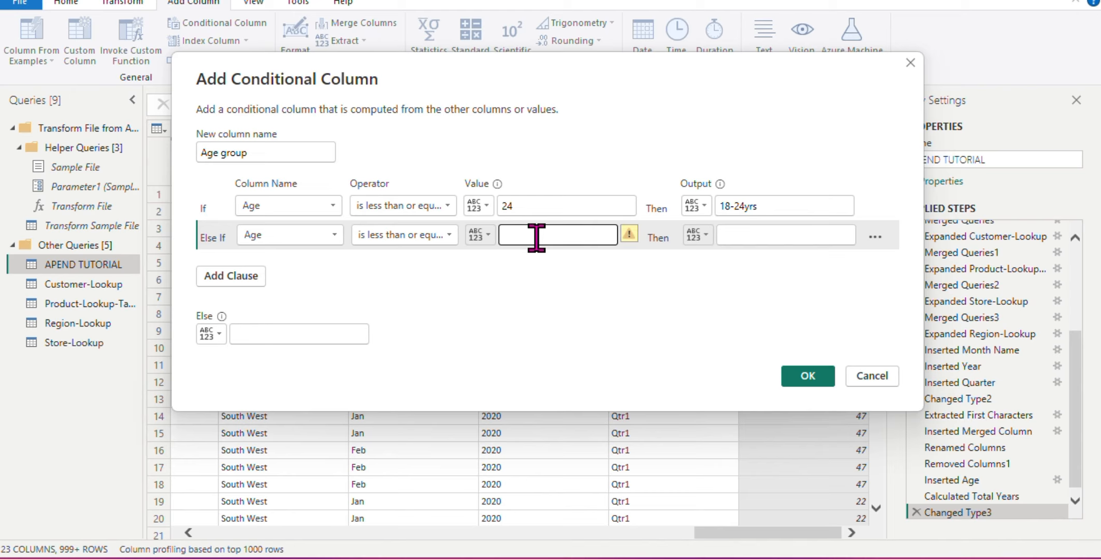
type("2")
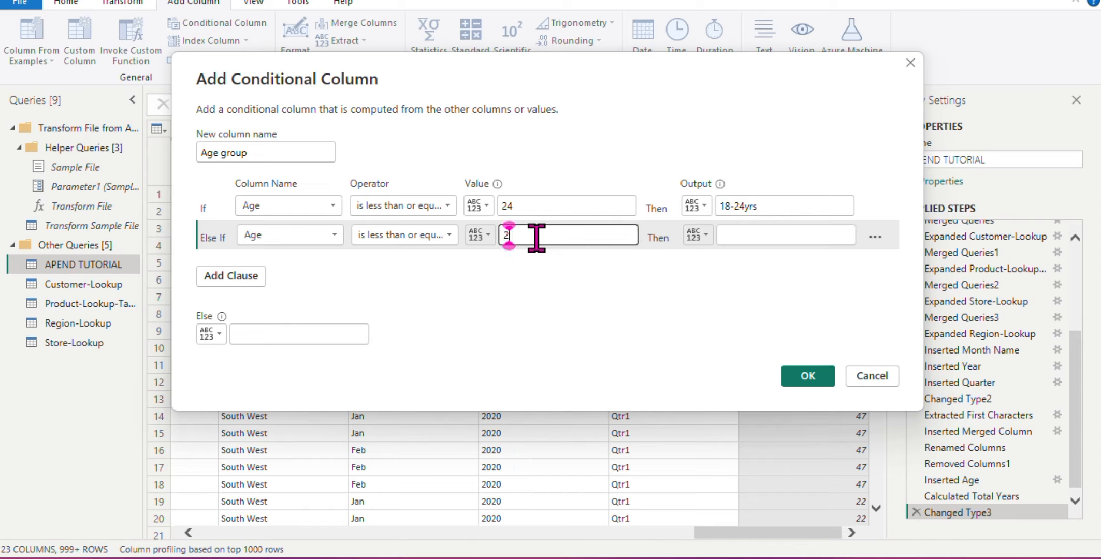
key("BackSpace")
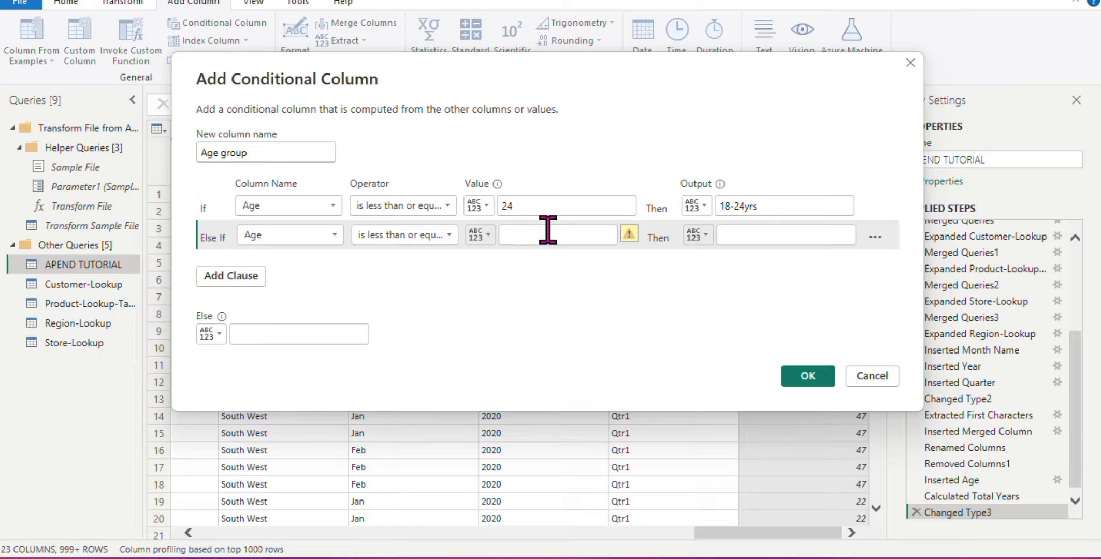
Set the second clause's comparison value to 34 and its output to 25-34yrs.
left_click(549, 234)
type("34")
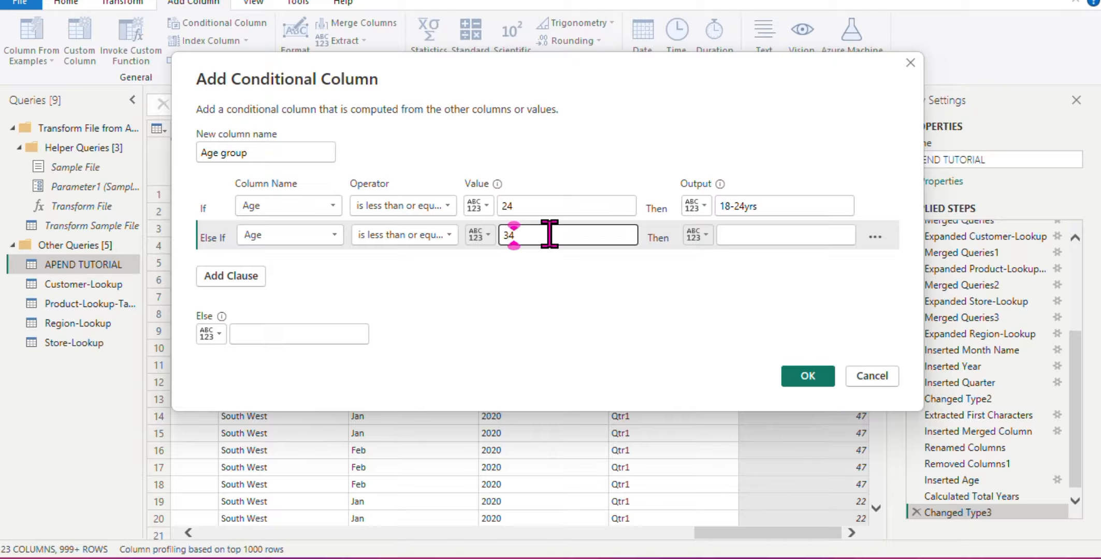
left_click(776, 232)
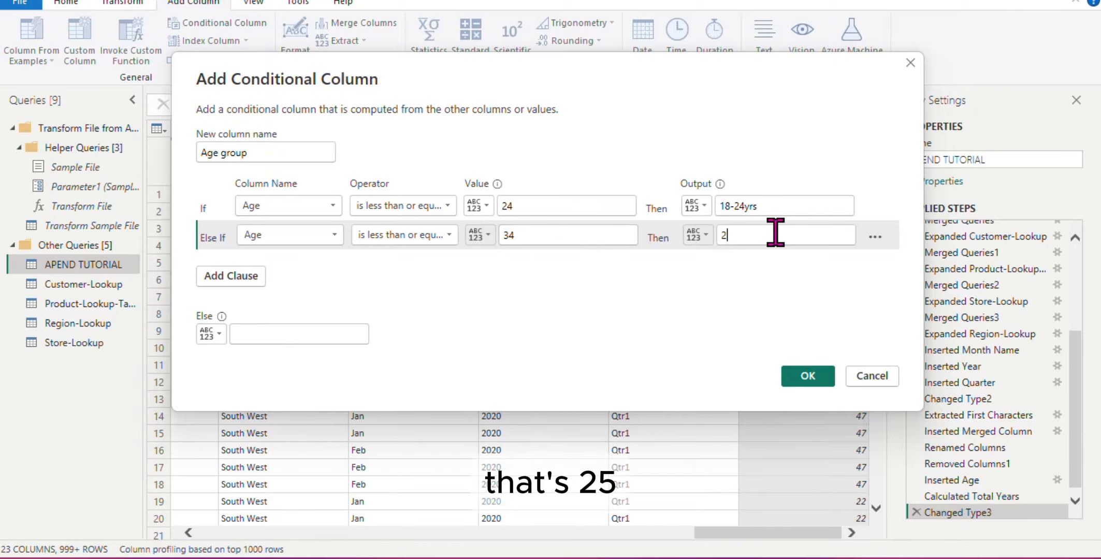
type("25-")
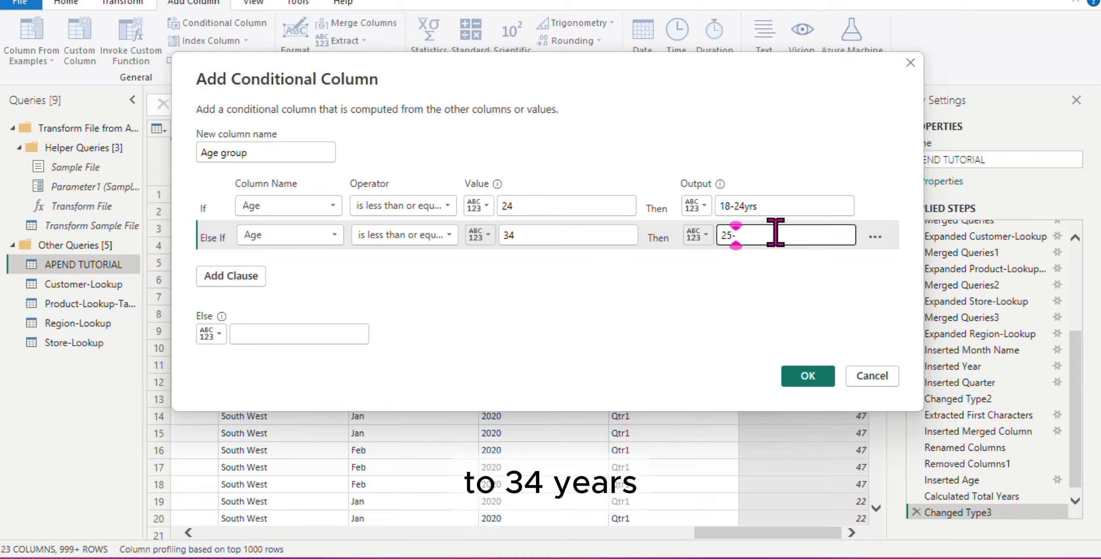
type("34yrs")
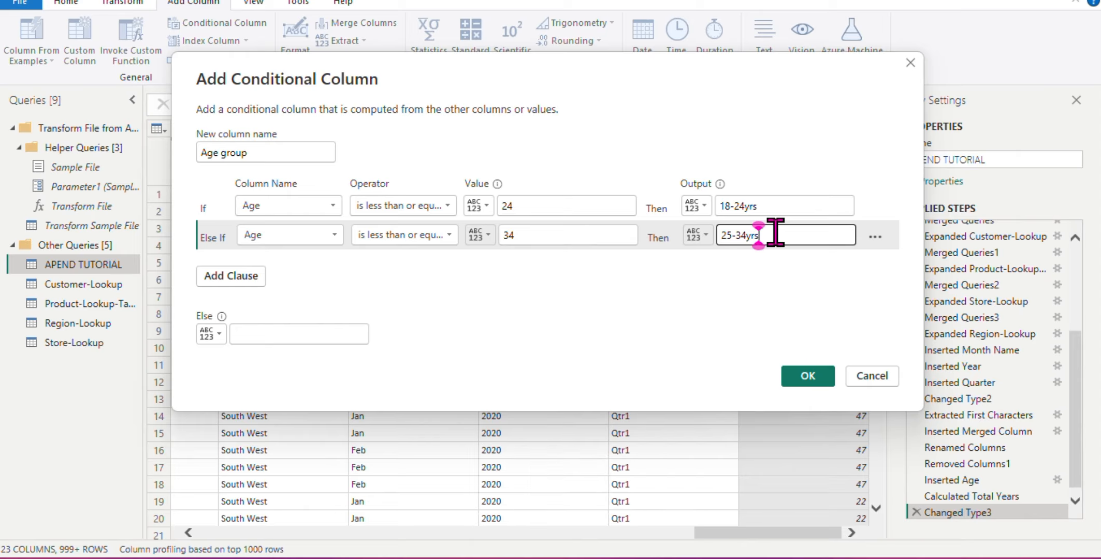
Add a third clause that tests whether Age is less than or equal to 44.
left_click(233, 279)
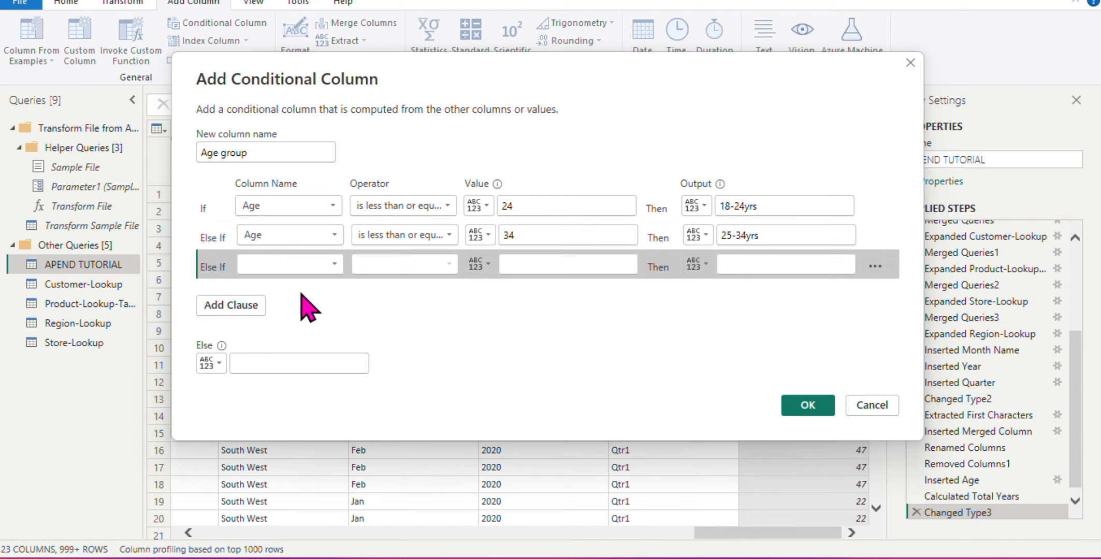
left_click(331, 267)
scroll(288, 414, "down", 2)
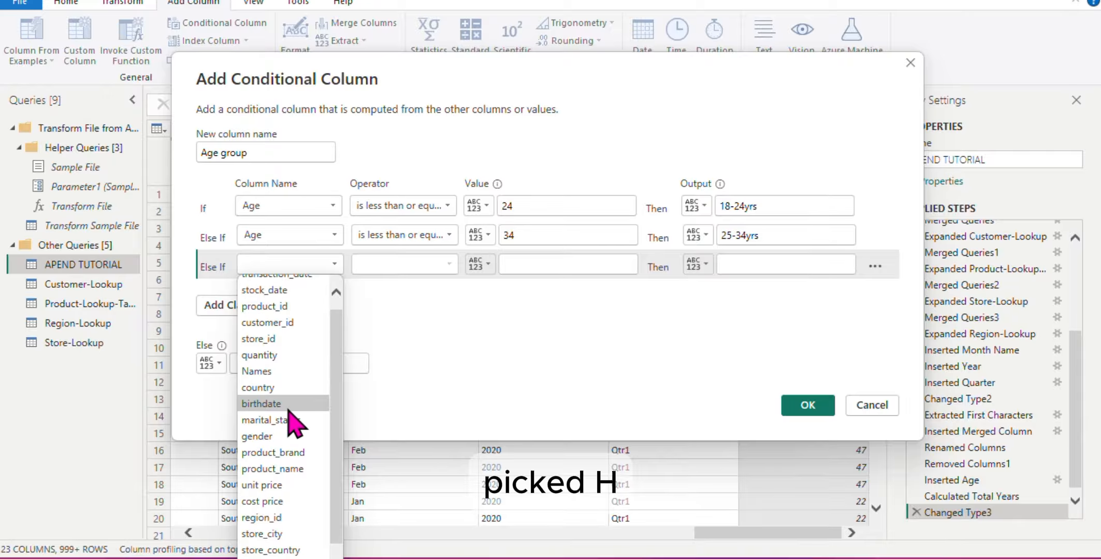
left_click(258, 558)
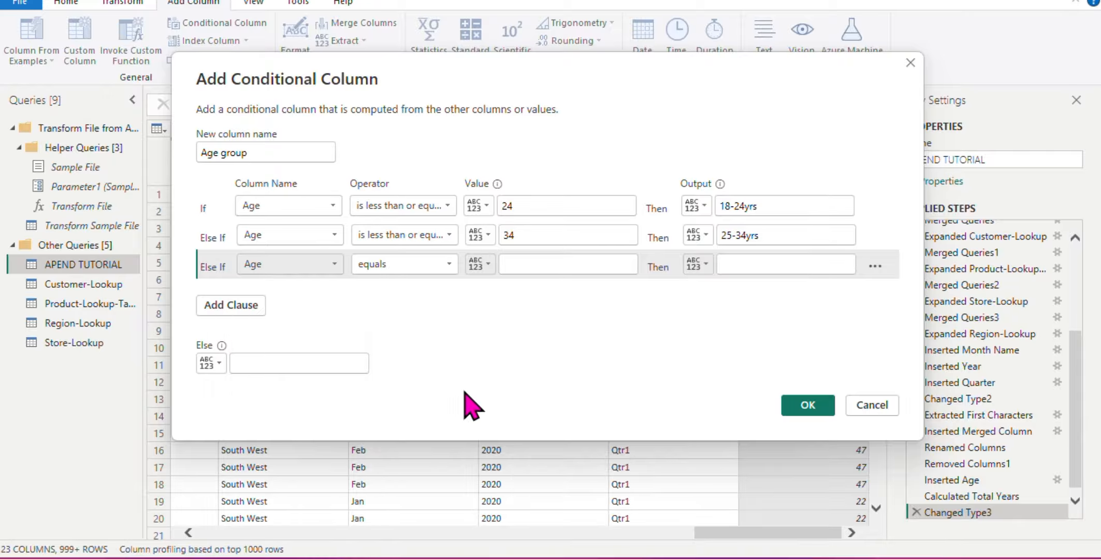
left_click(452, 266)
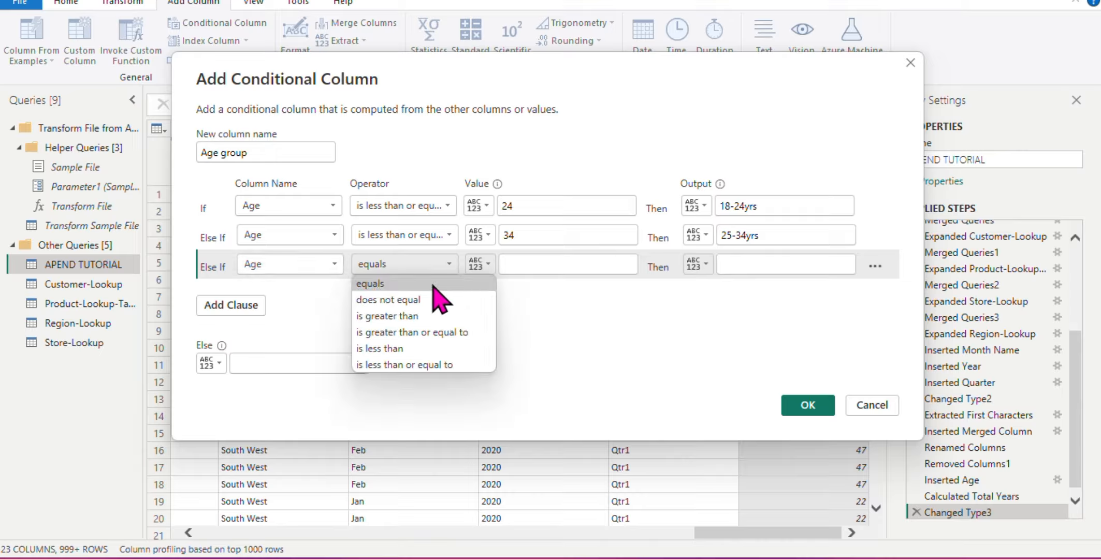
left_click(441, 365)
left_click(562, 265)
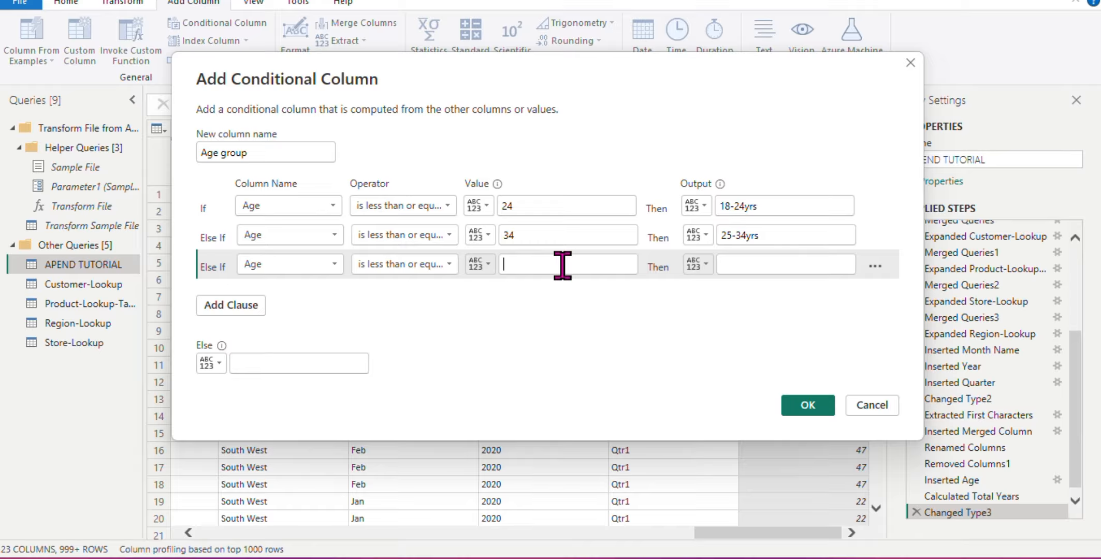
type("4")
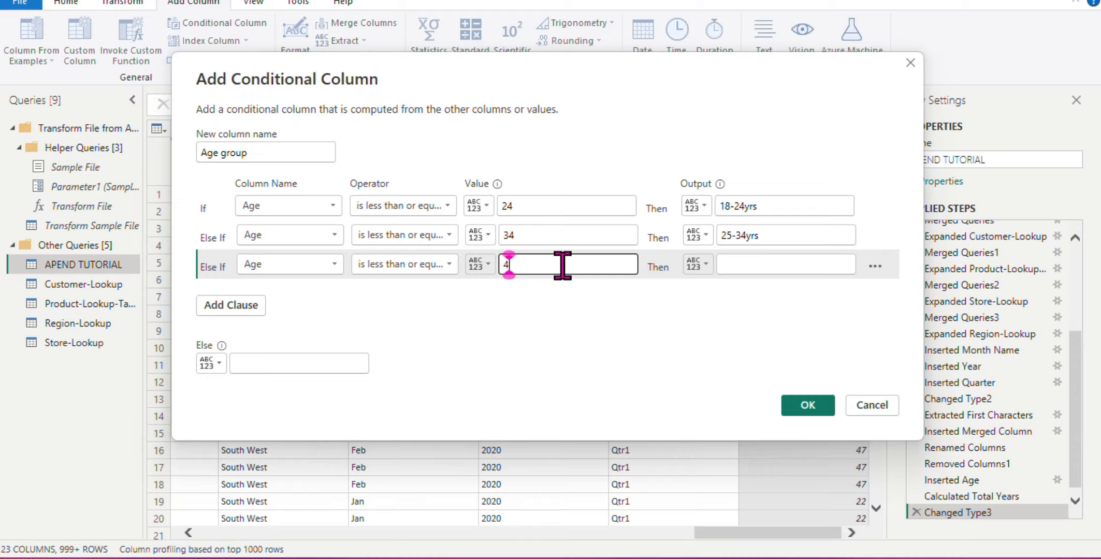
type("4")
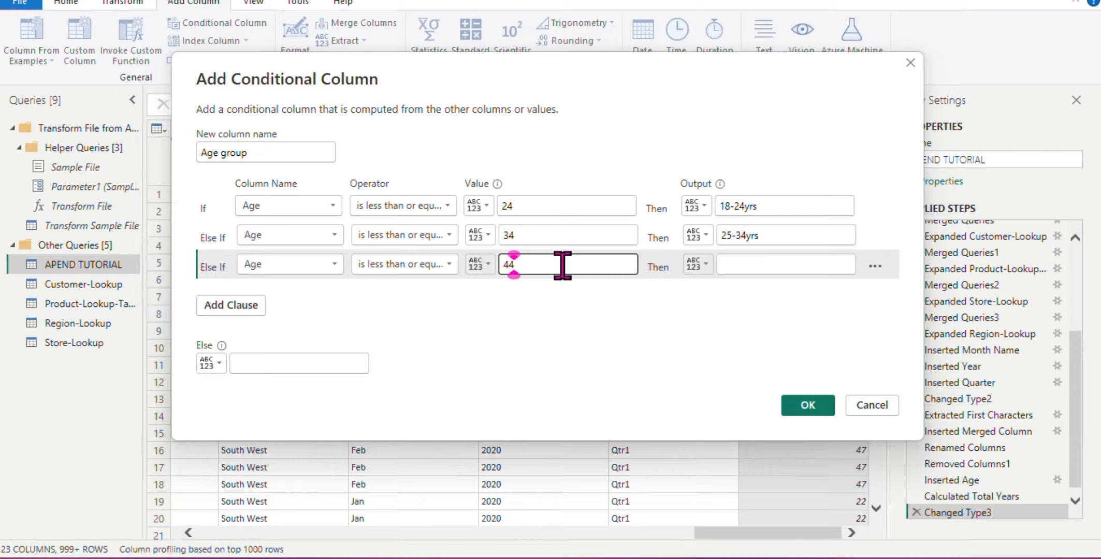
Set the third clause's output to 35-44yrs.
left_click(737, 255)
type("35")
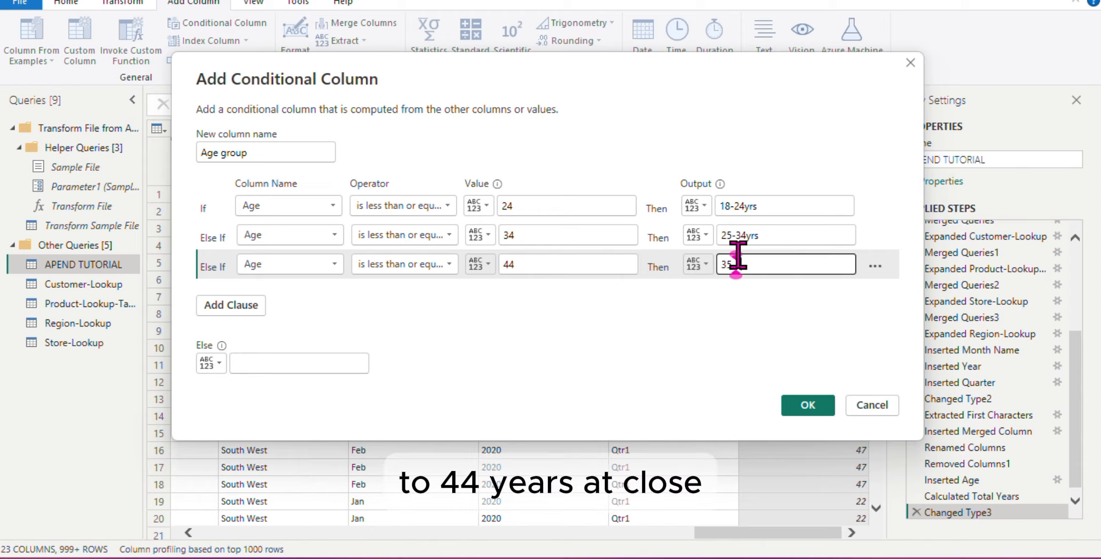
type("-44yrs")
Add a fourth clause to the Age group conditions that tests the Age column.
left_click(240, 307)
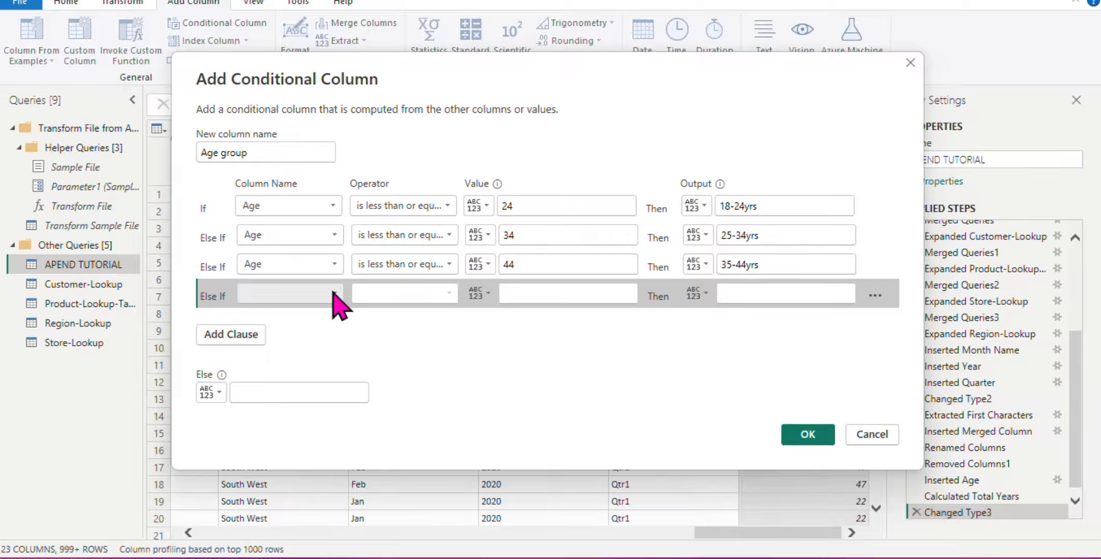
left_click(334, 295)
scroll(321, 378, "down", 1)
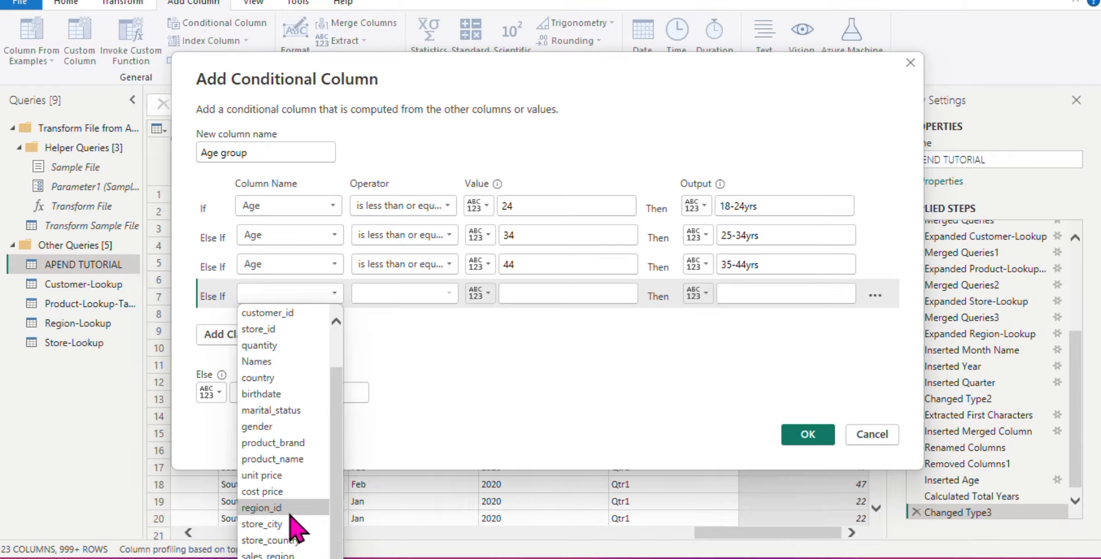
left_click(497, 83)
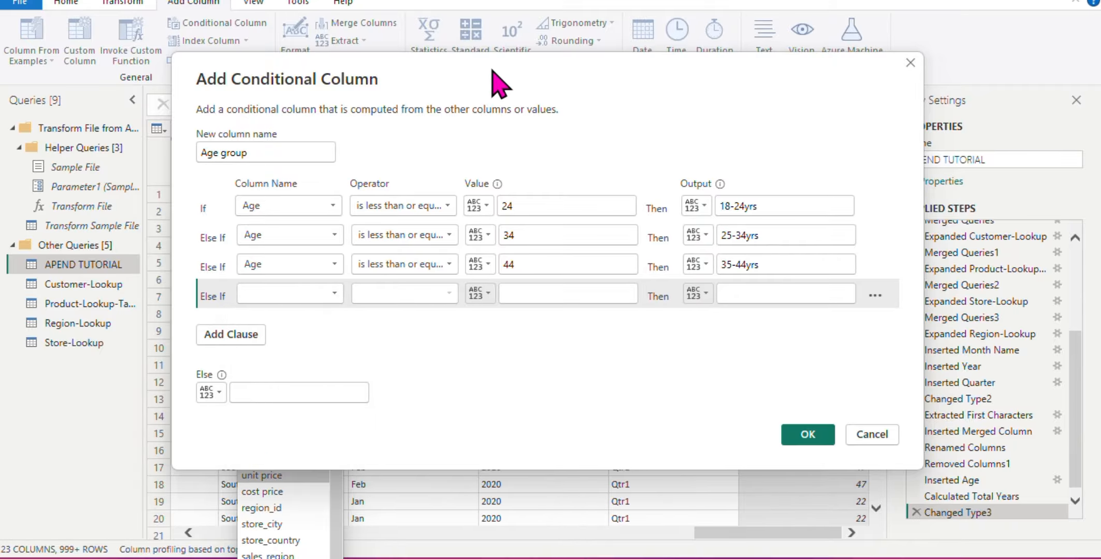
left_click(332, 263)
scroll(283, 491, "down", 1)
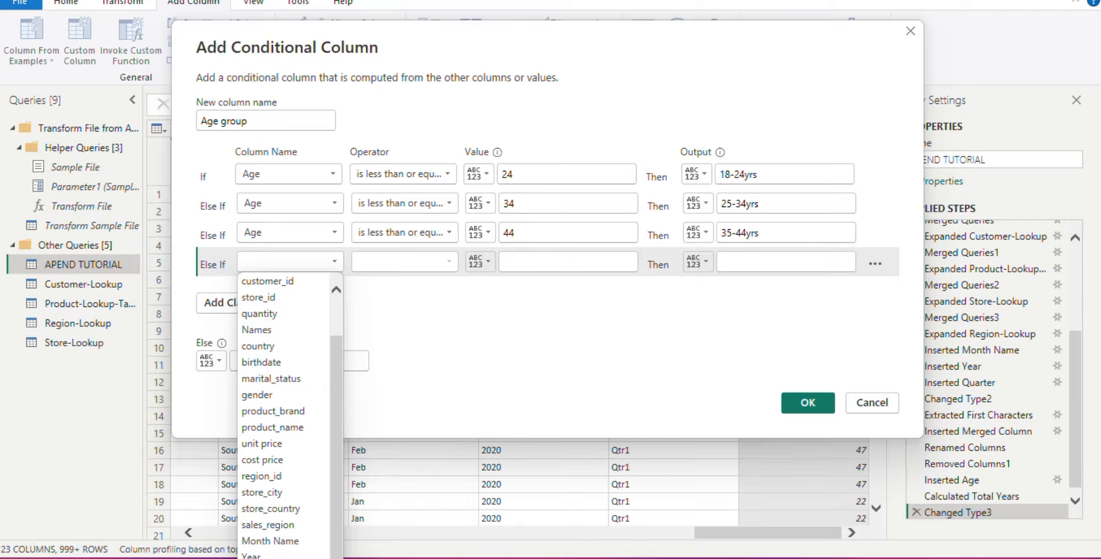
left_click(274, 558)
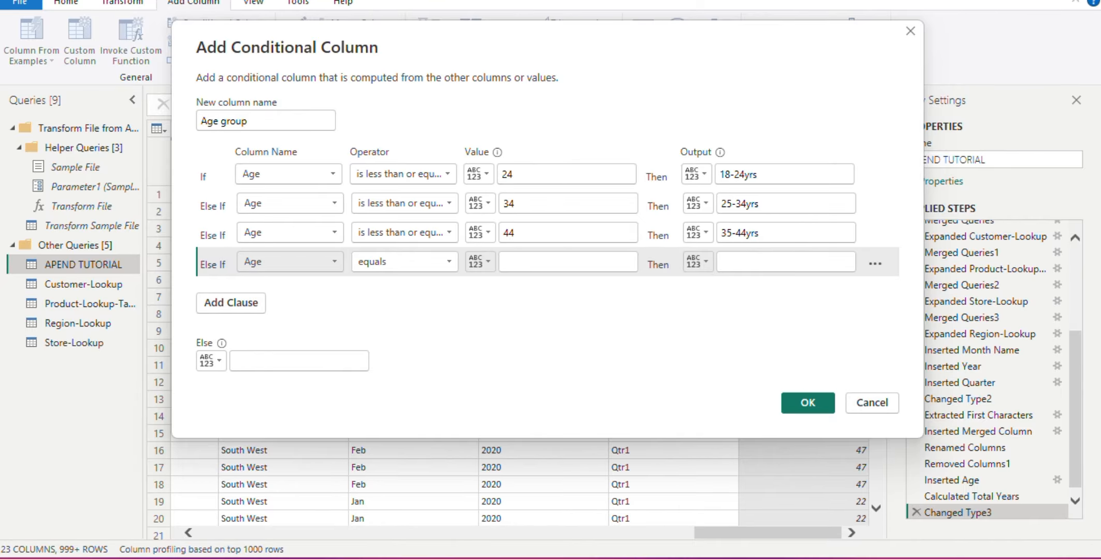
Set the fourth clause's comparison value to 54 and its output to 45-54yrs.
left_click(597, 268)
type("54")
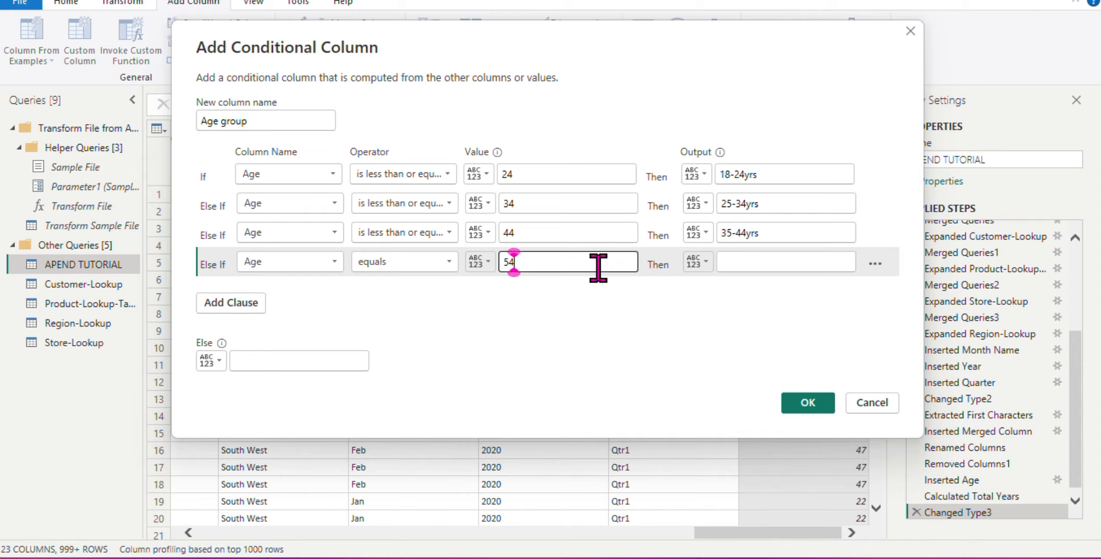
left_click(785, 260)
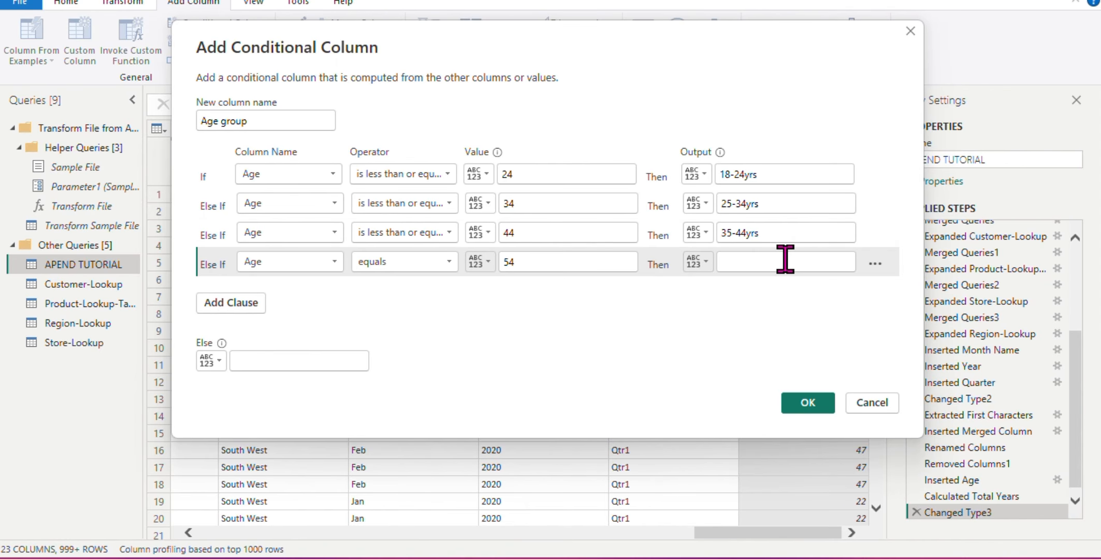
type("45-")
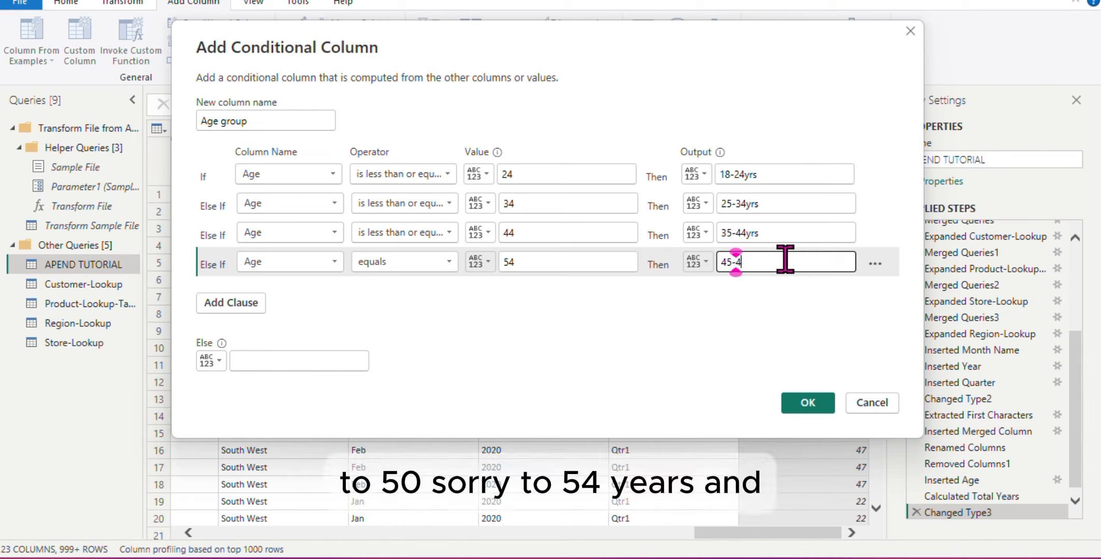
type("54yrs")
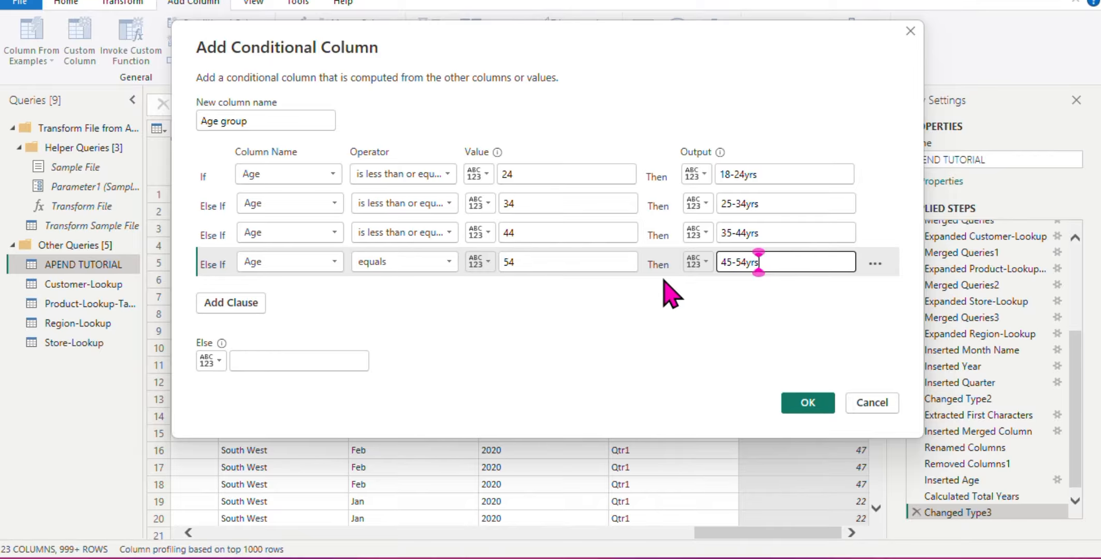
Set the Else output to 55-63yrs and change the fourth clause's operator to is less than or equal to.
left_click(303, 357)
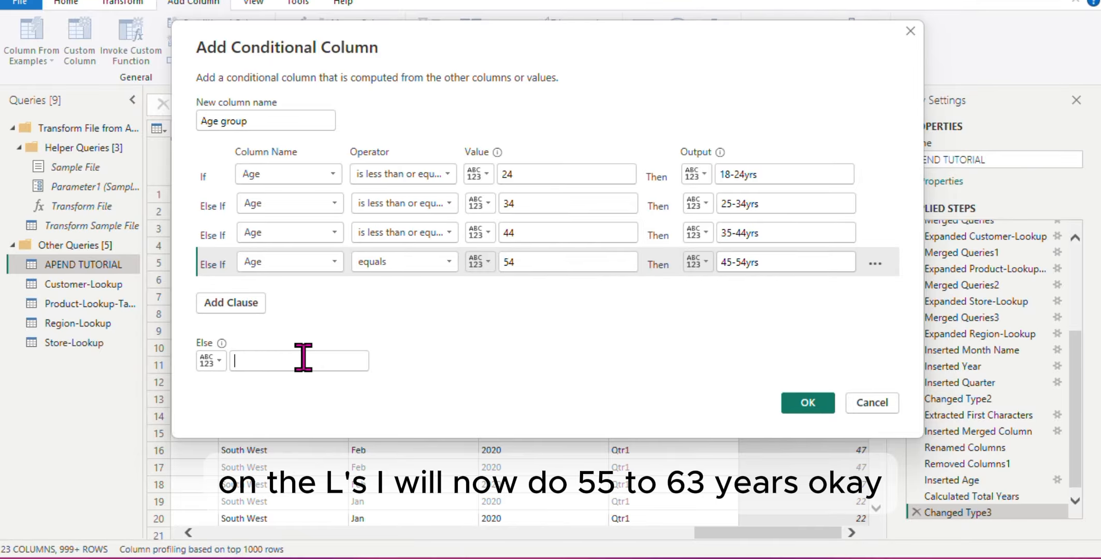
type("55")
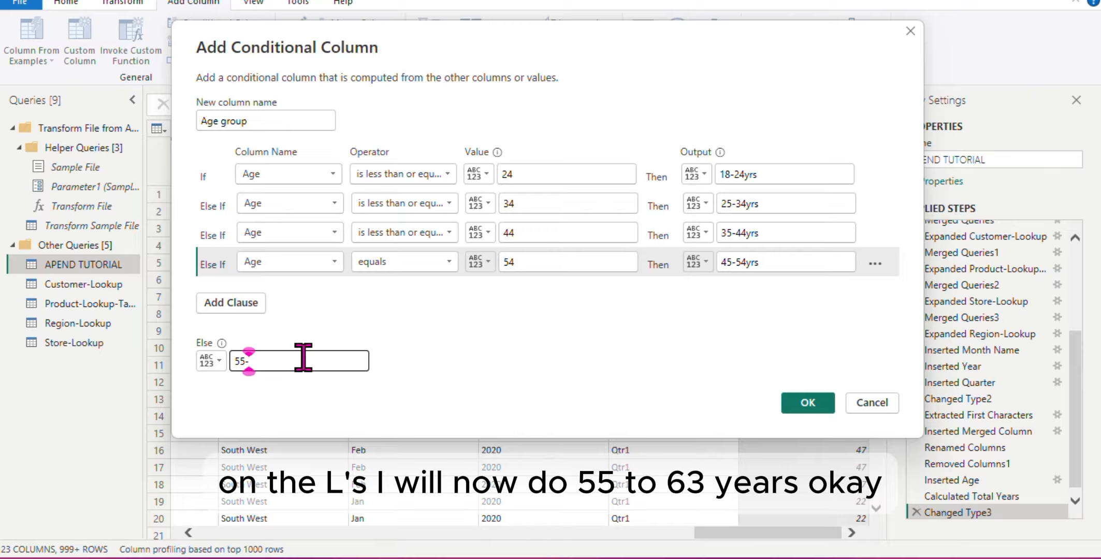
type("-63yrs")
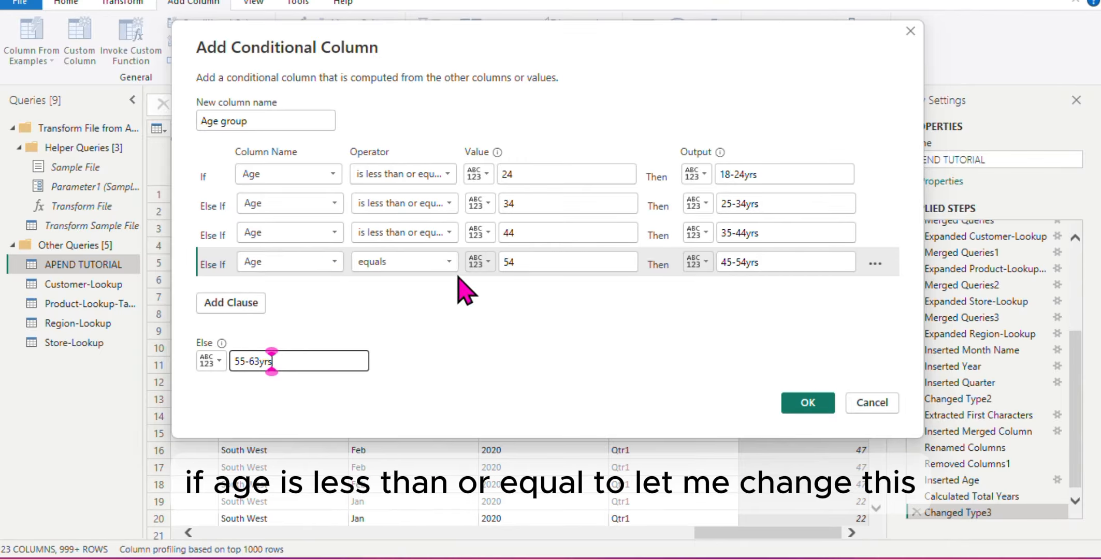
left_click(448, 263)
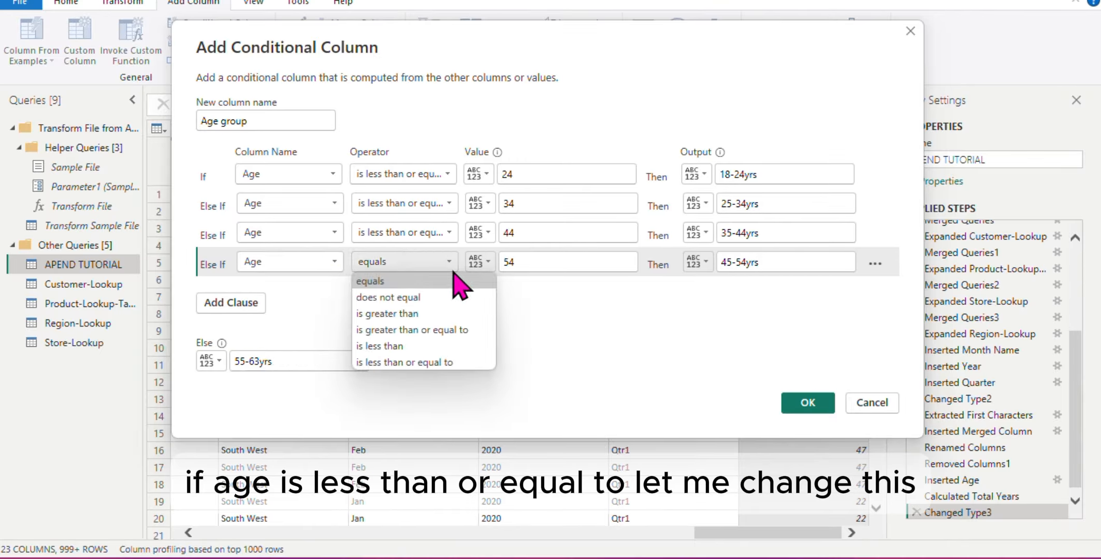
left_click(429, 363)
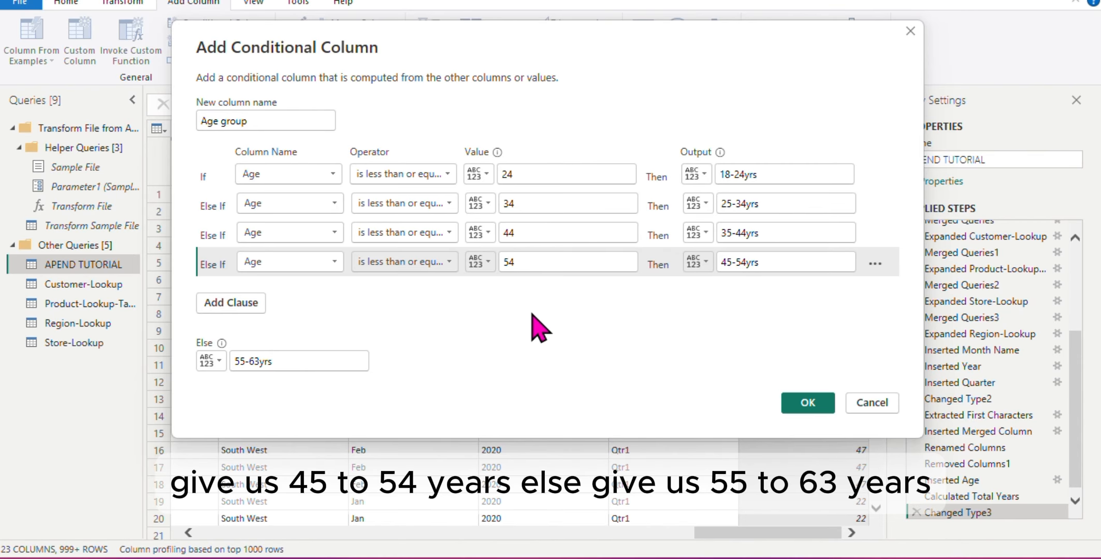
Create the Age group conditional column and set its data type to Text.
left_click(824, 405)
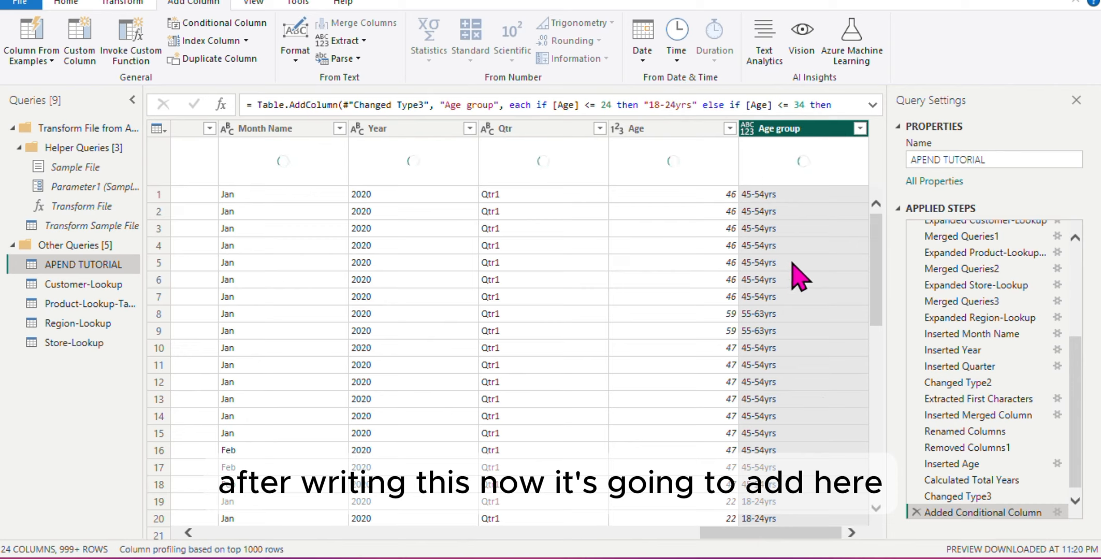
left_click(749, 132)
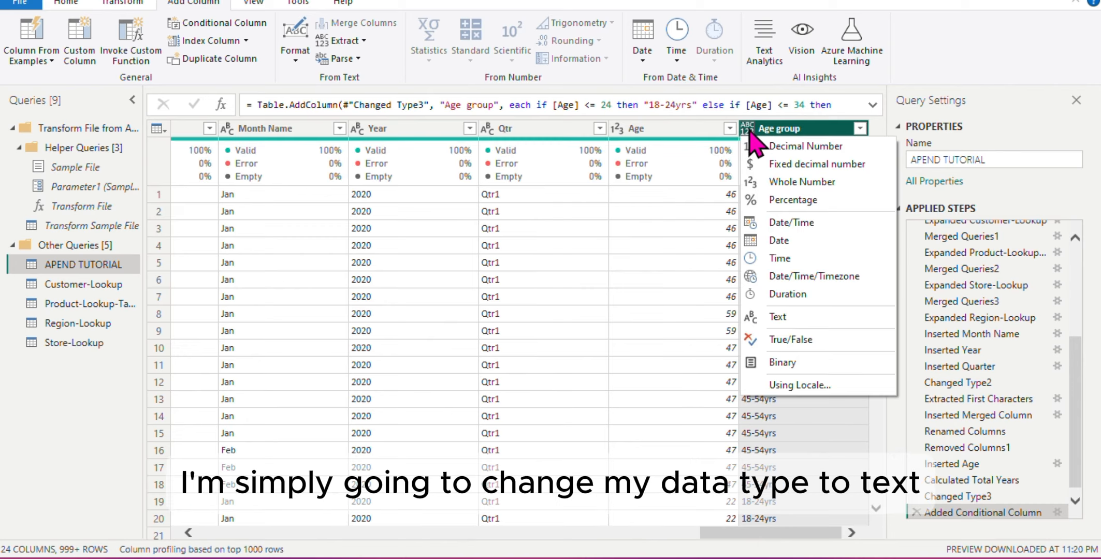
left_click(789, 317)
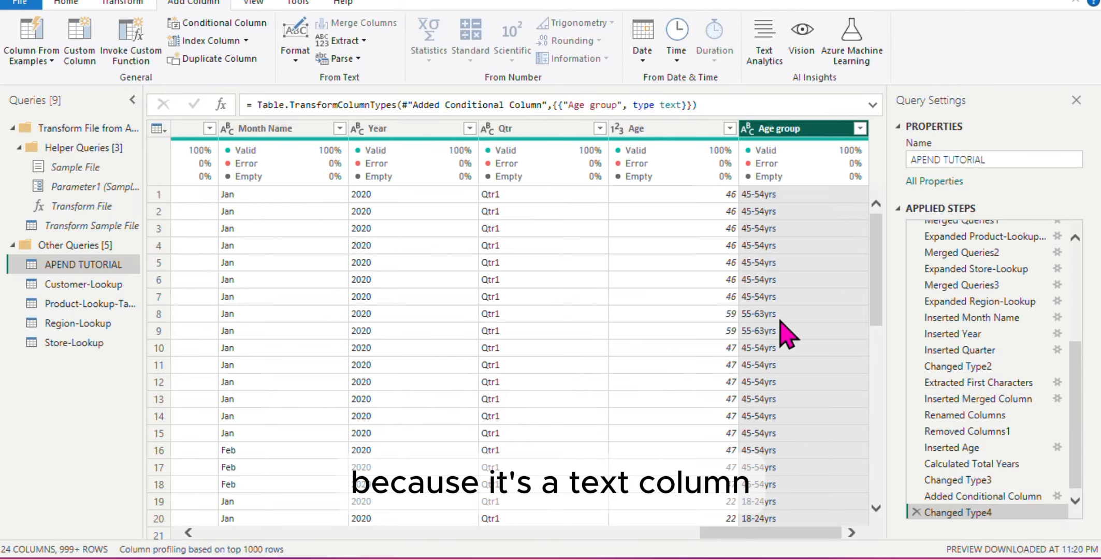
Review all columns of the APEND TUTORIAL query, from transaction_date through to Age group.
scroll(565, 363, "left", 5)
scroll(565, 364, "left", 10)
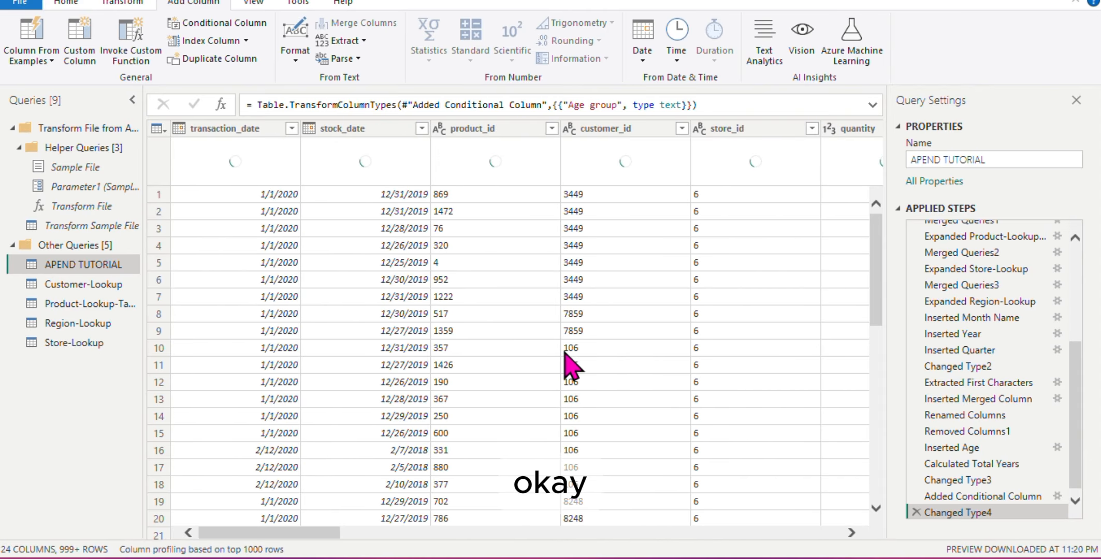
scroll(565, 364, "right", 5)
scroll(569, 365, "right", 10)
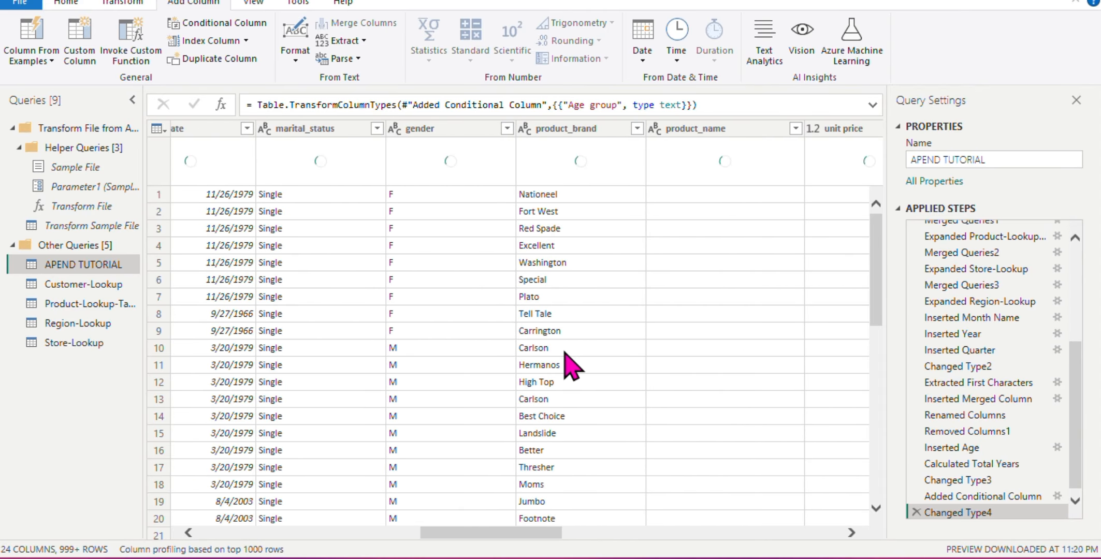
scroll(570, 365, "right", 5)
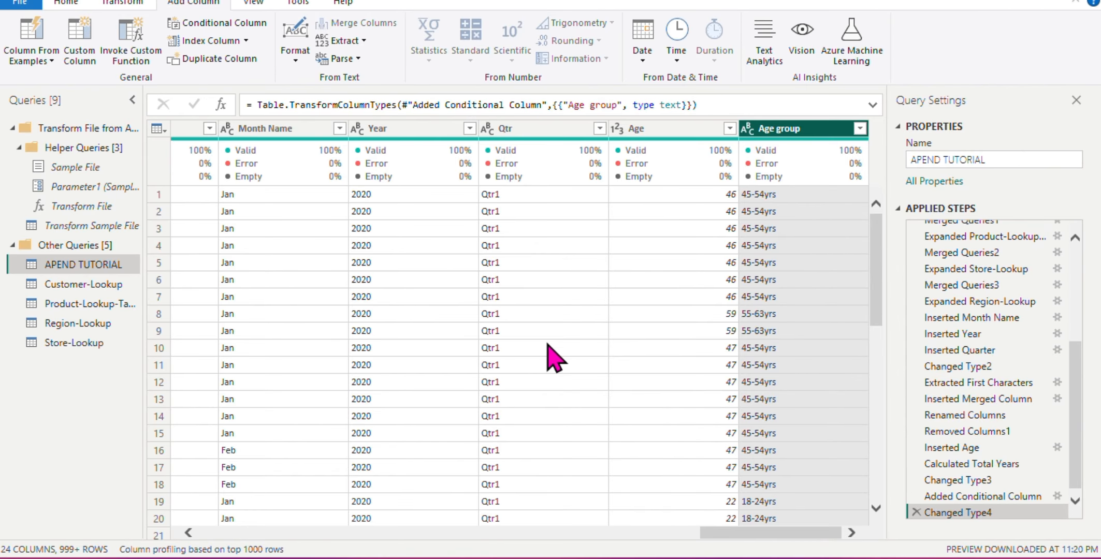
scroll(554, 360, "left", 10)
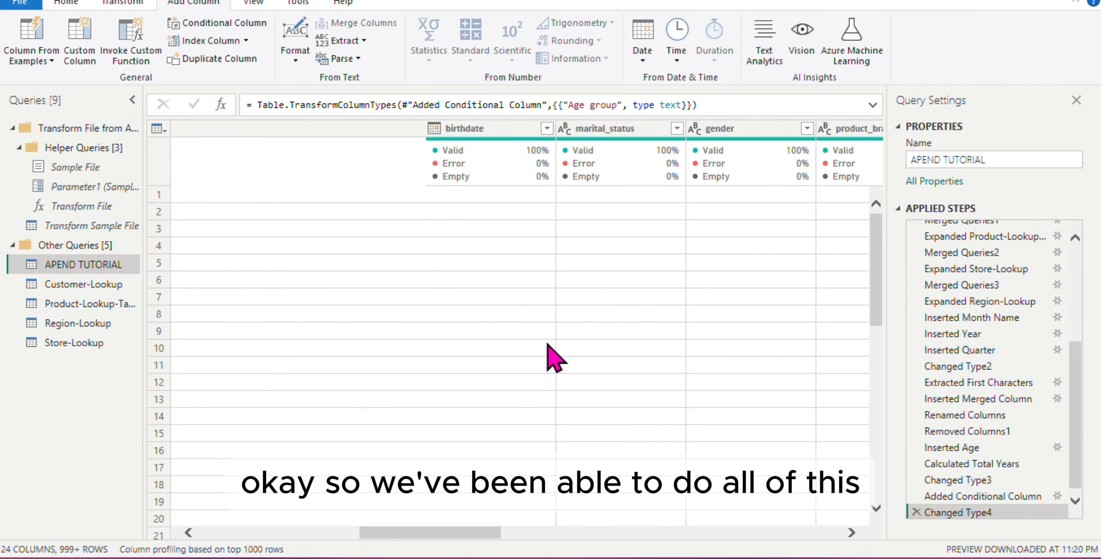
scroll(555, 360, "left", 8)
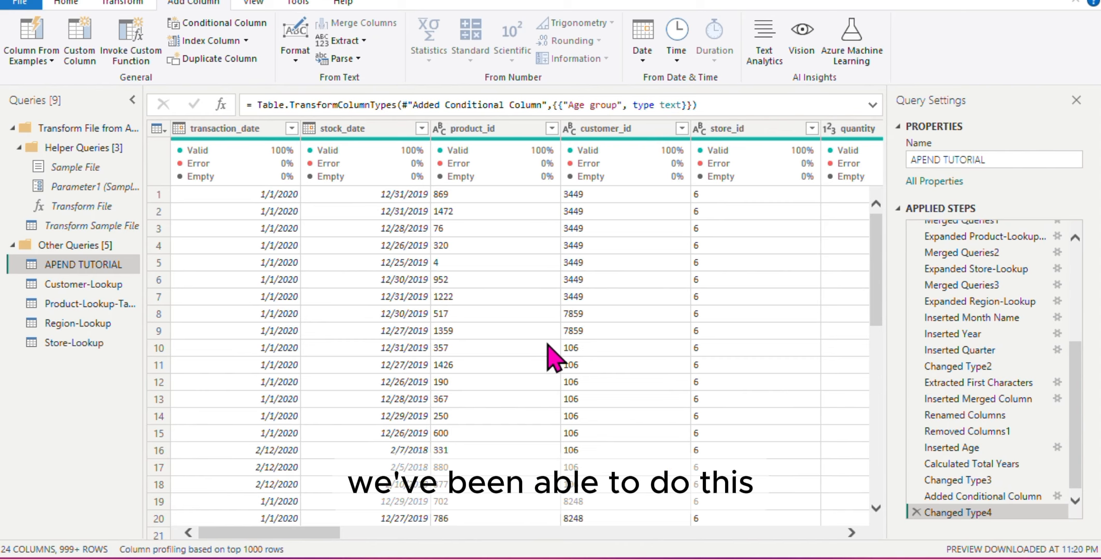
scroll(555, 360, "right", 10)
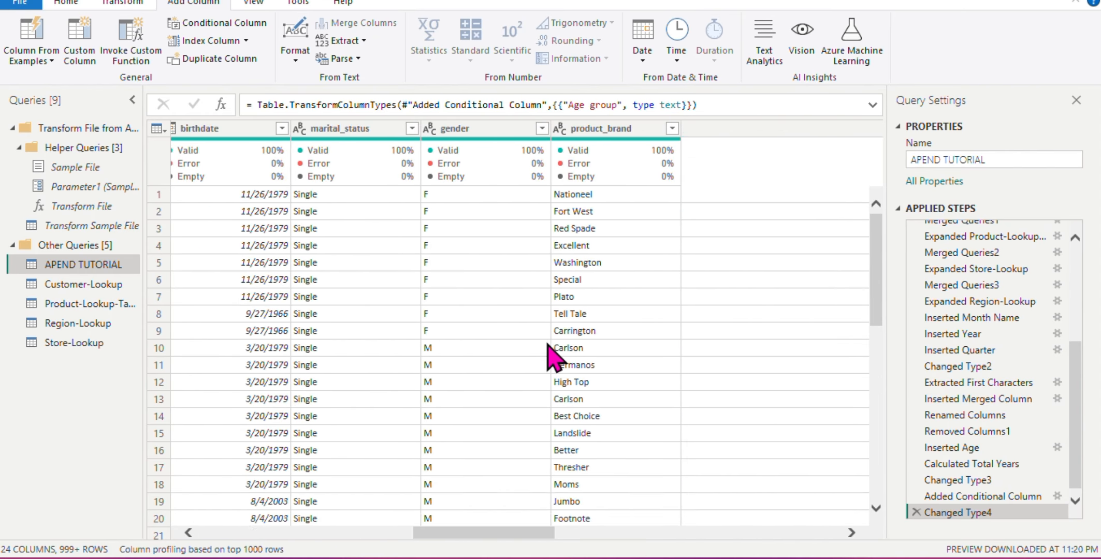
scroll(554, 360, "left", 10)
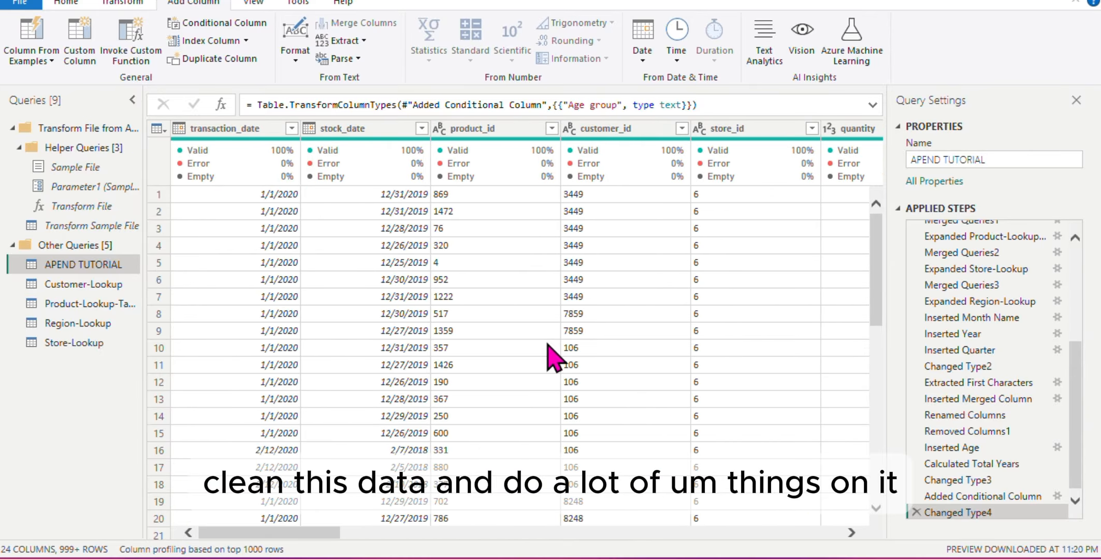
scroll(554, 360, "right", 10)
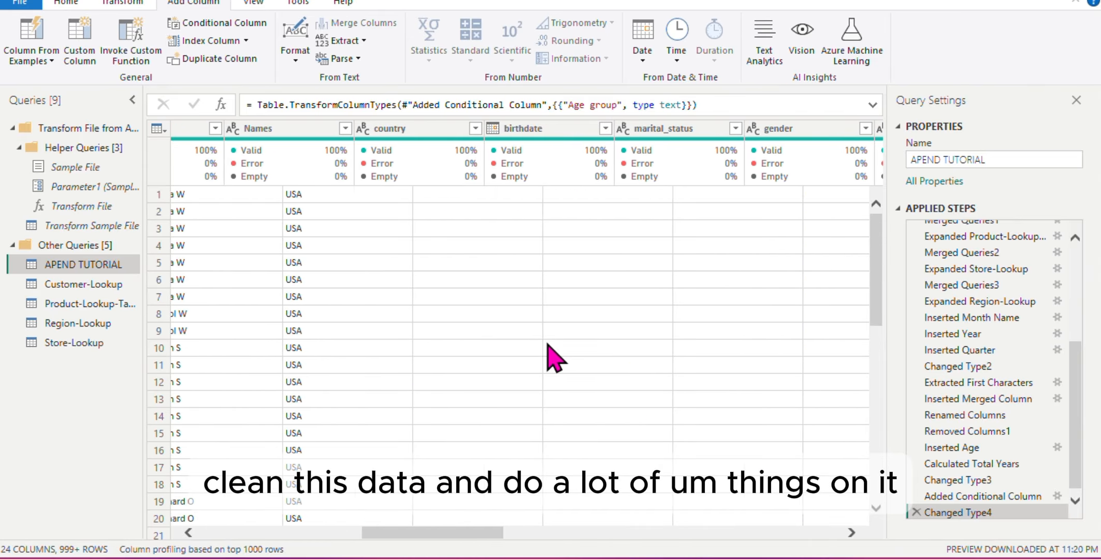
scroll(554, 360, "right", 6)
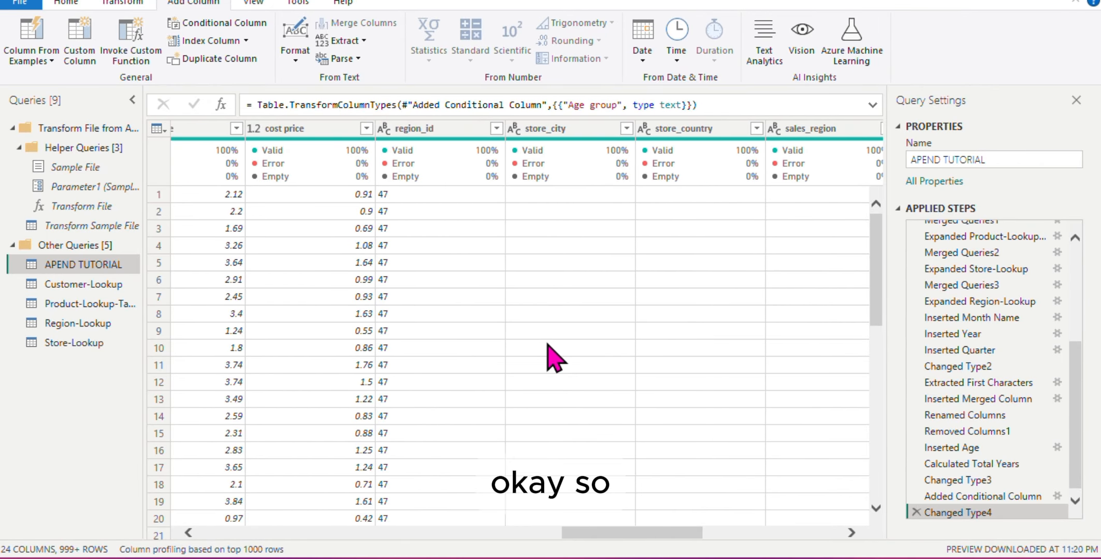
scroll(554, 357, "right", 8)
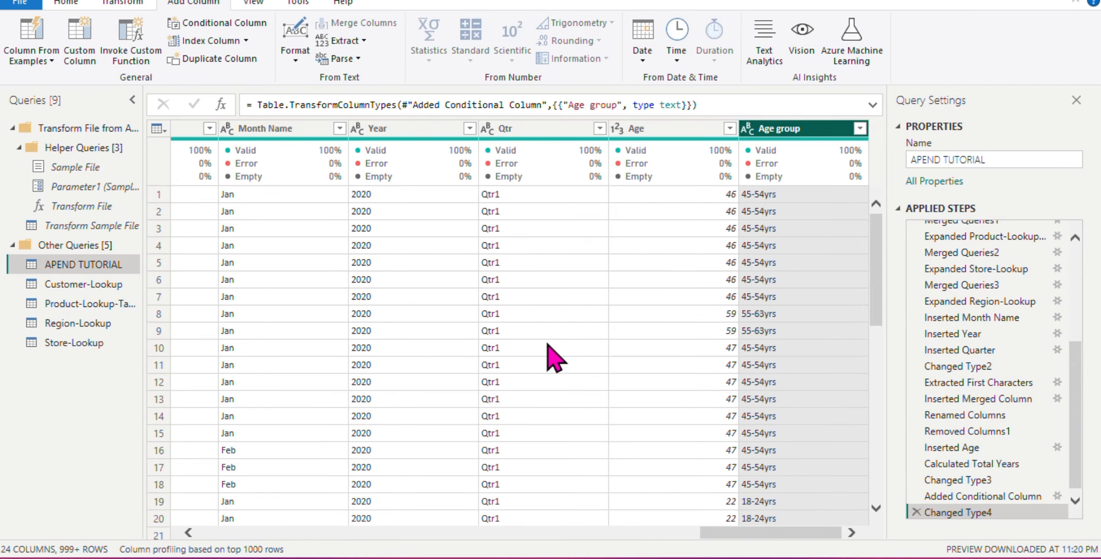
scroll(554, 359, "left", 10)
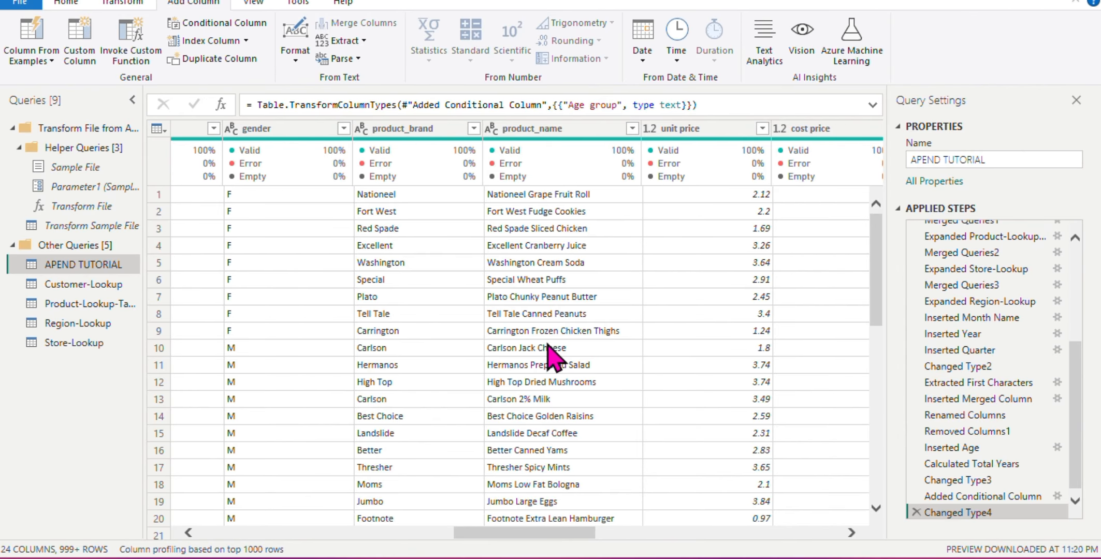
scroll(552, 357, "left", 10)
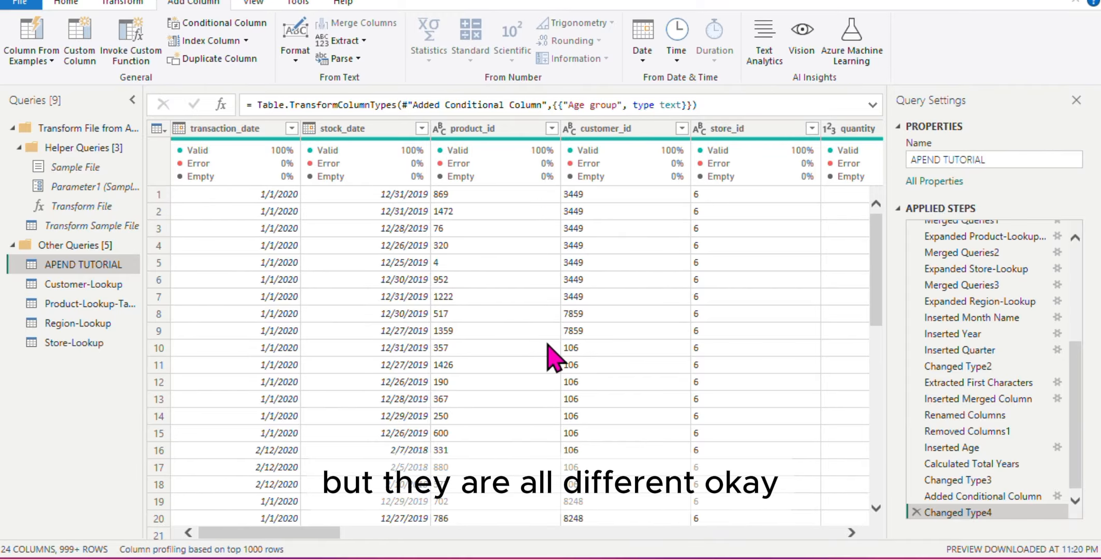
scroll(549, 347, "right", 10)
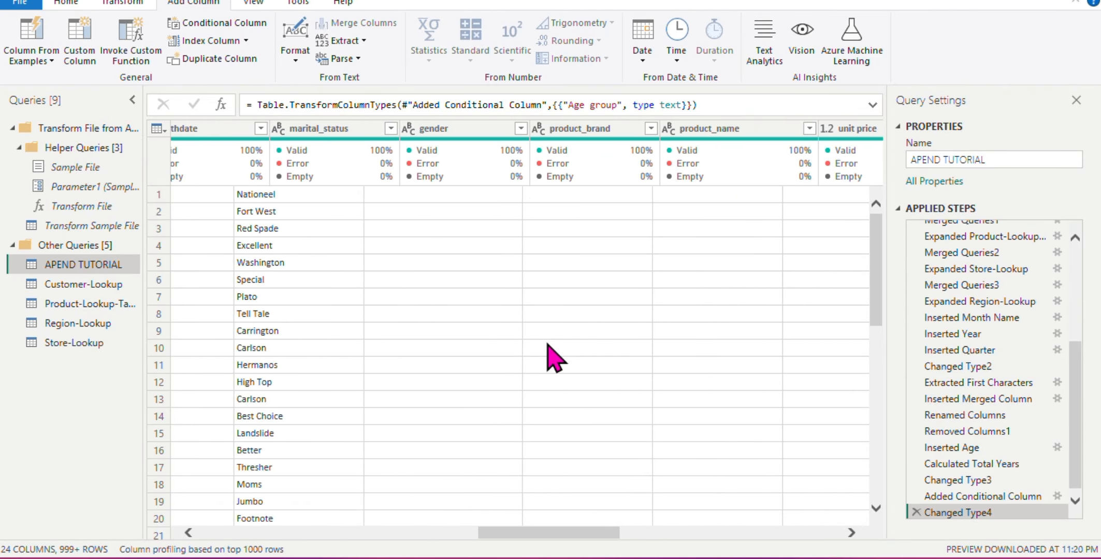
scroll(547, 345, "right", 5)
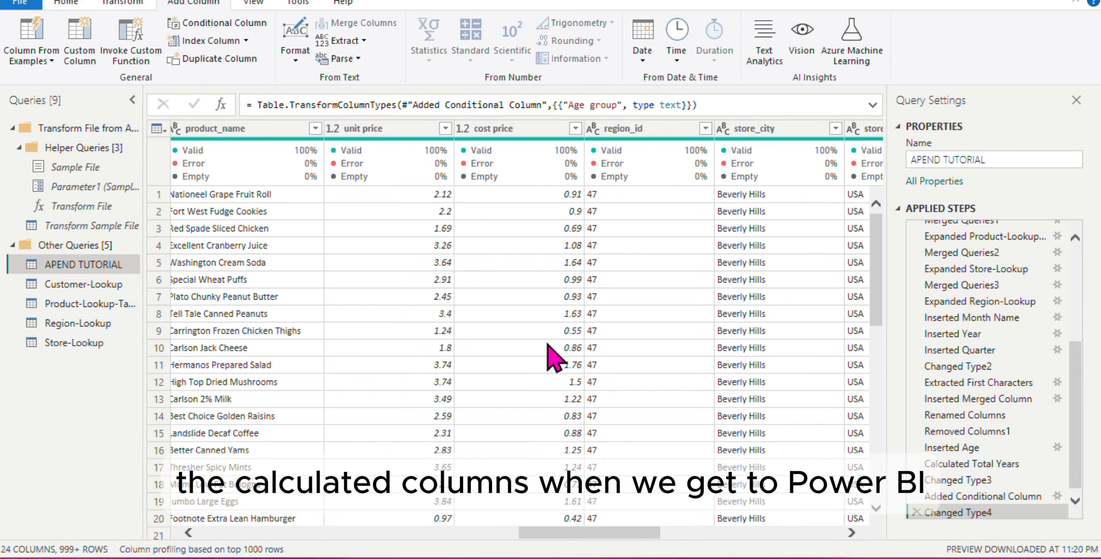
scroll(553, 357, "right", 8)
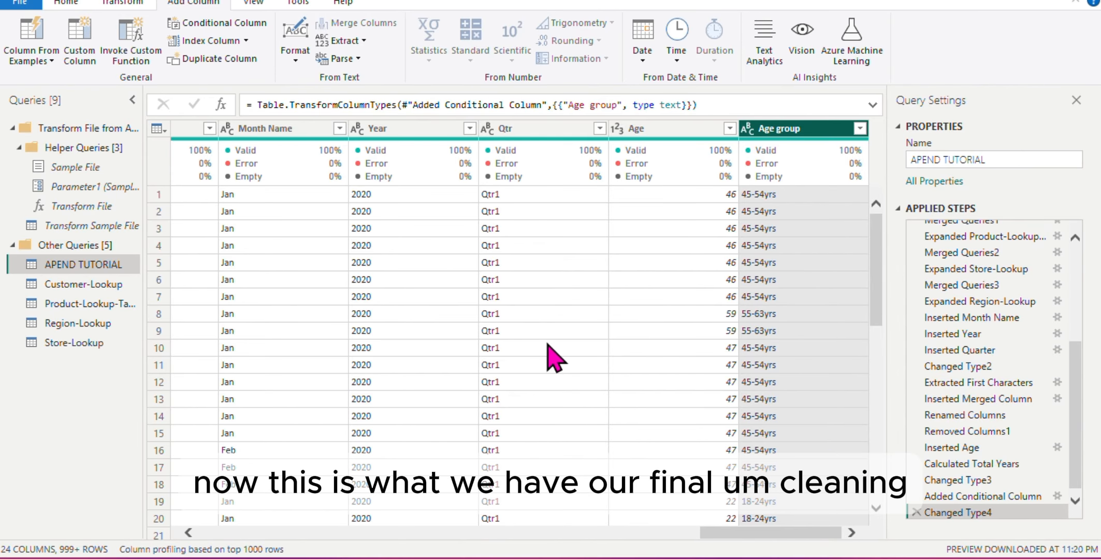
scroll(553, 356, "left", 3)
scroll(550, 356, "right", 3)
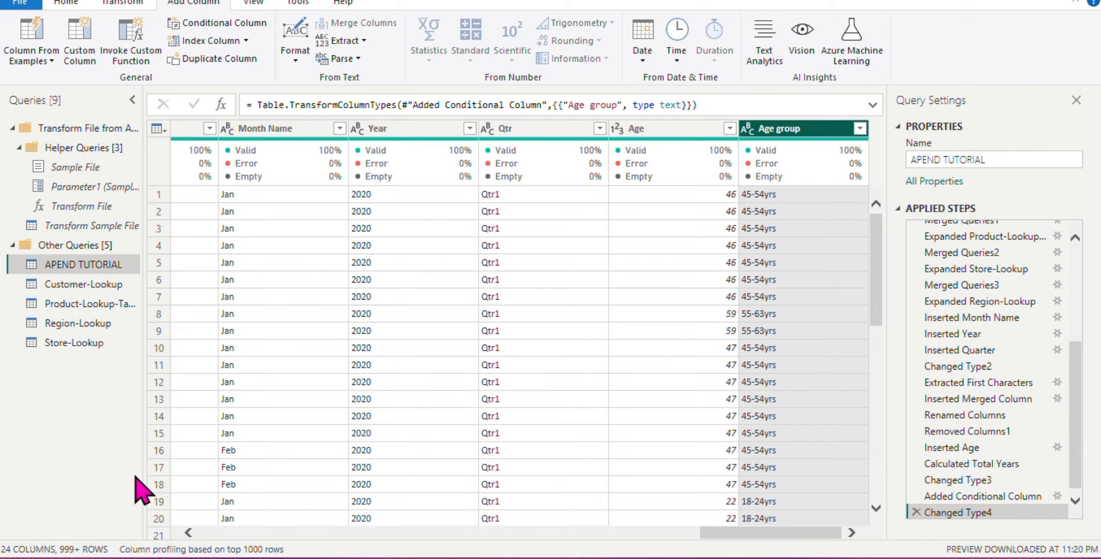
scroll(488, 303, "left", 5)
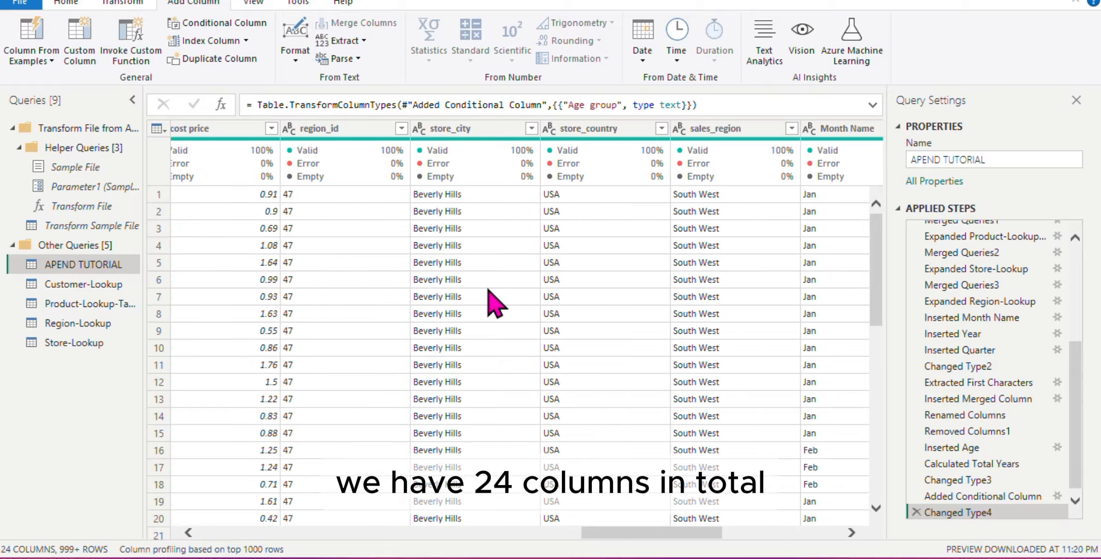
Close Power Query Editor and apply the pending changes to load all five queries into the Power BI Desktop model.
scroll(488, 303, "left", 6)
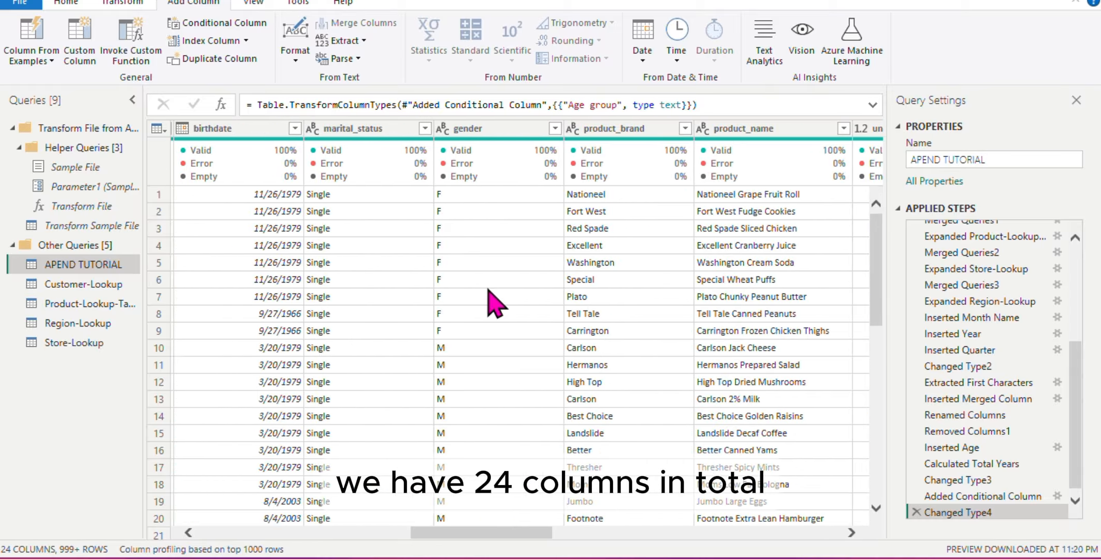
scroll(489, 303, "right", 5)
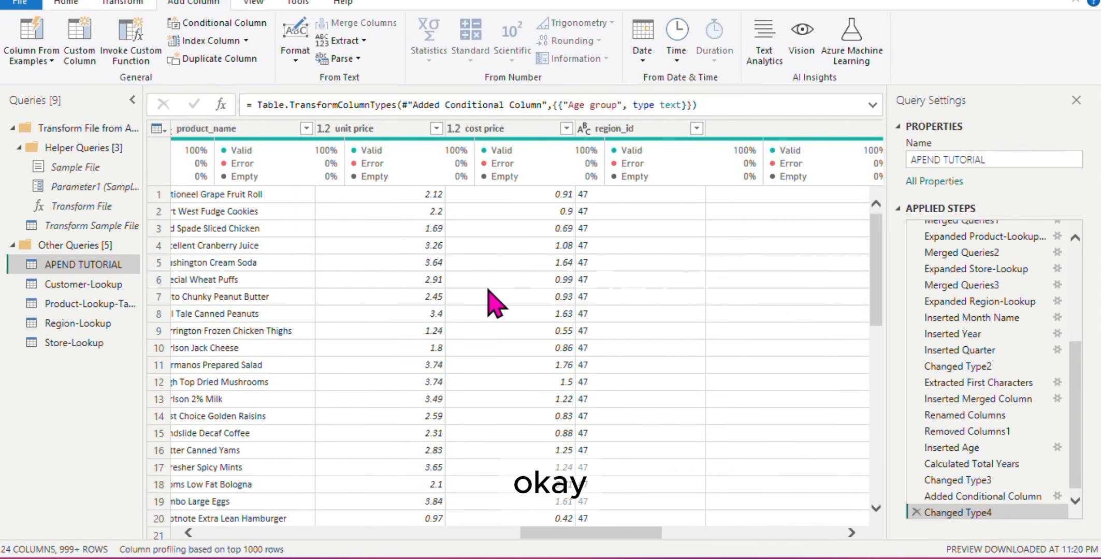
scroll(489, 303, "right", 4)
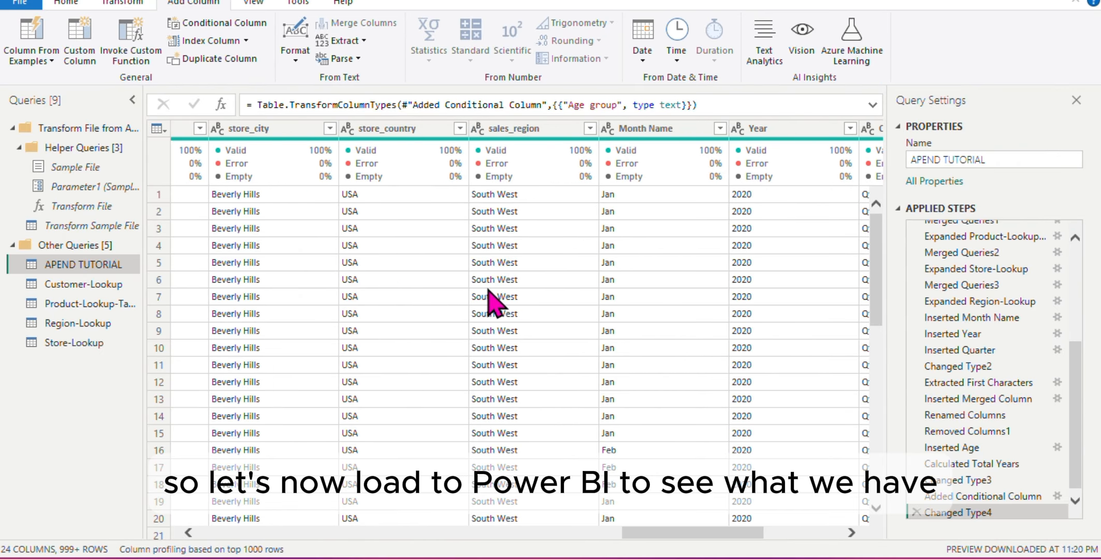
scroll(489, 303, "right", 4)
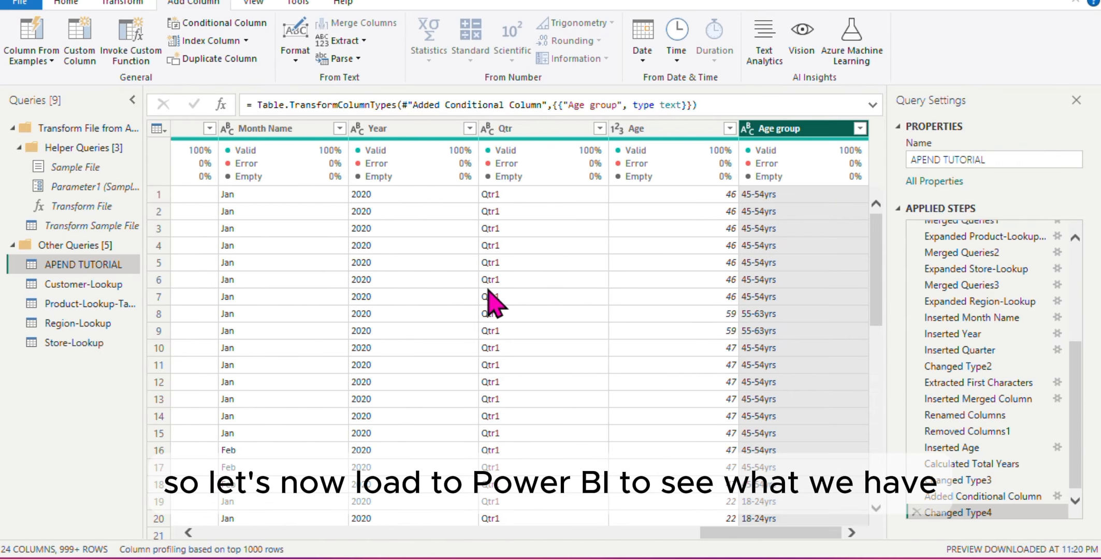
scroll(488, 291, "left", 15)
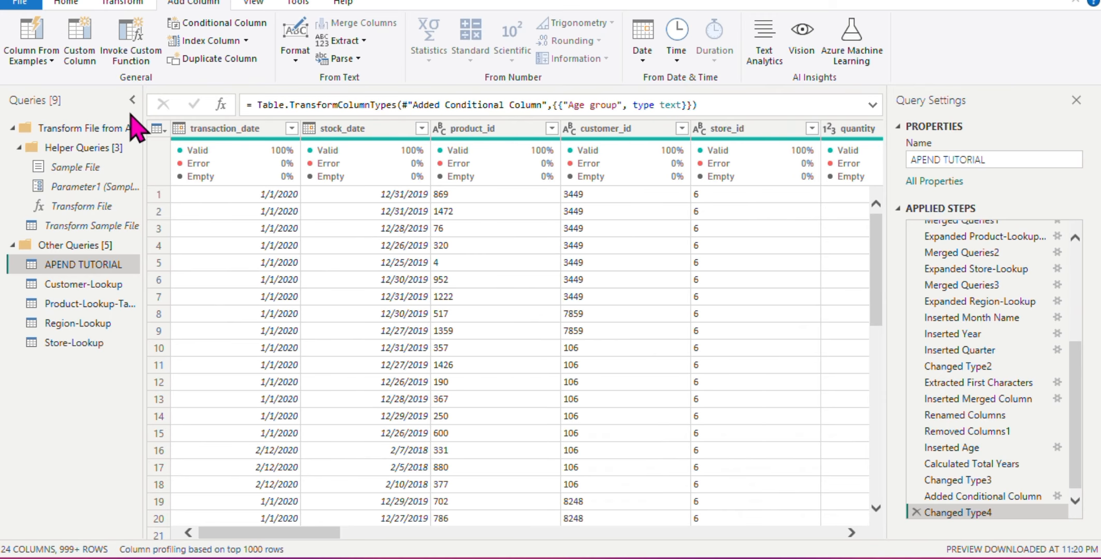
left_click(69, 6)
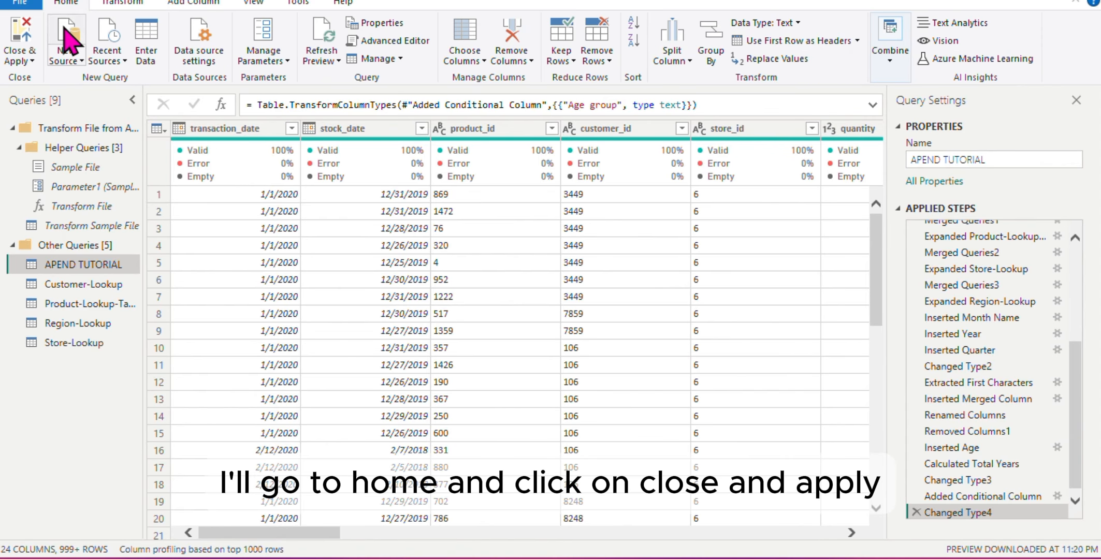
left_click(34, 61)
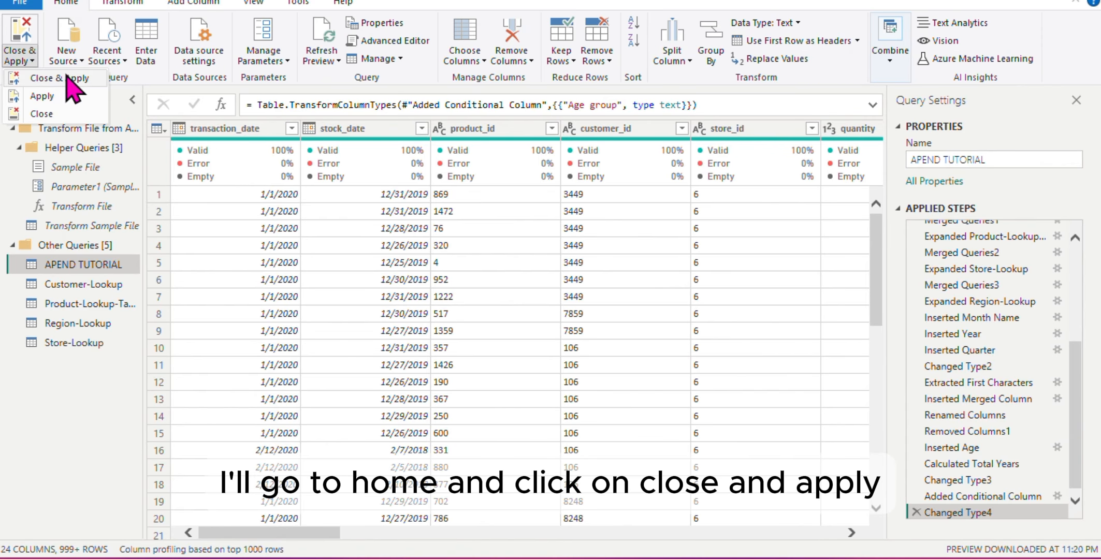
left_click(67, 77)
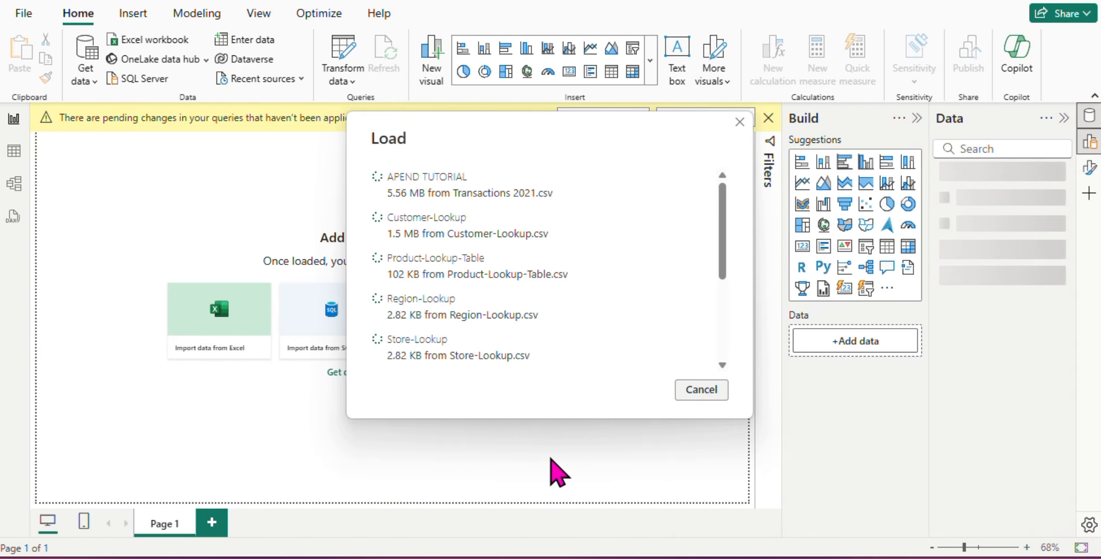
mouse_move(680, 558)
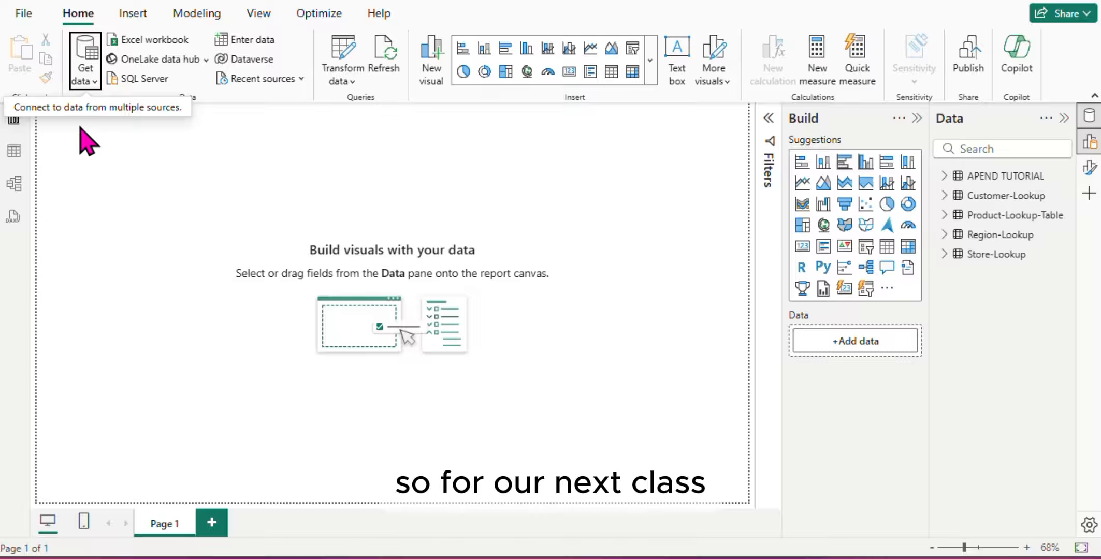
Examine the loaded APEND TUTORIAL table in Table view from transaction_date through Age group, and return to Report view.
left_click(15, 156)
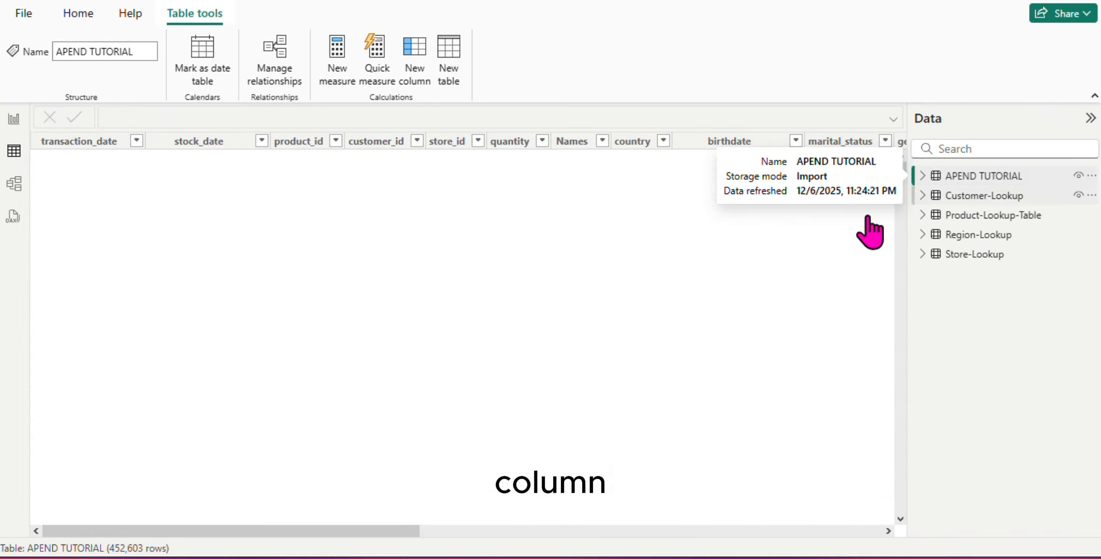
scroll(579, 277, "right", 5)
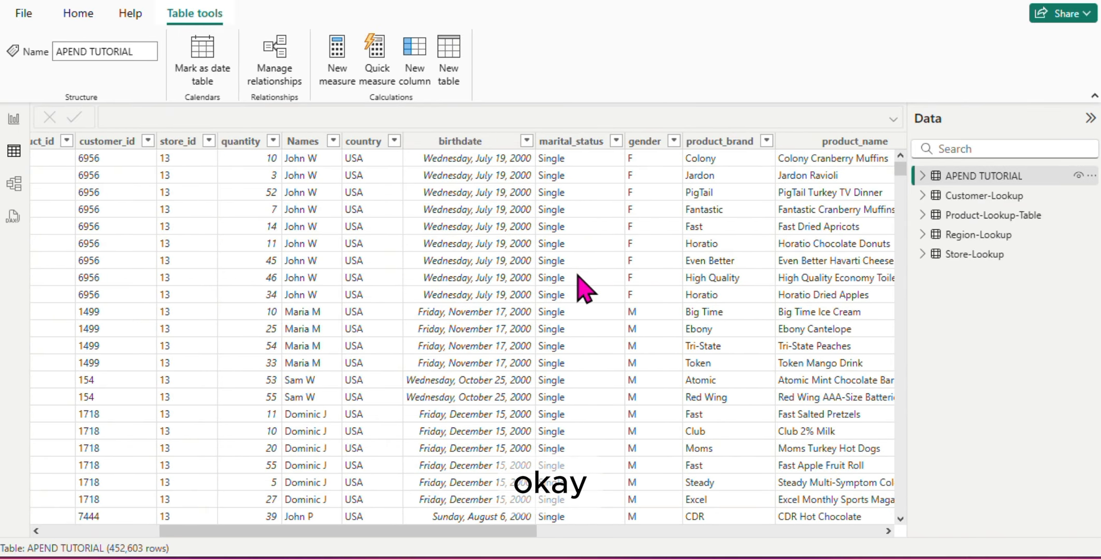
scroll(579, 277, "right", 5)
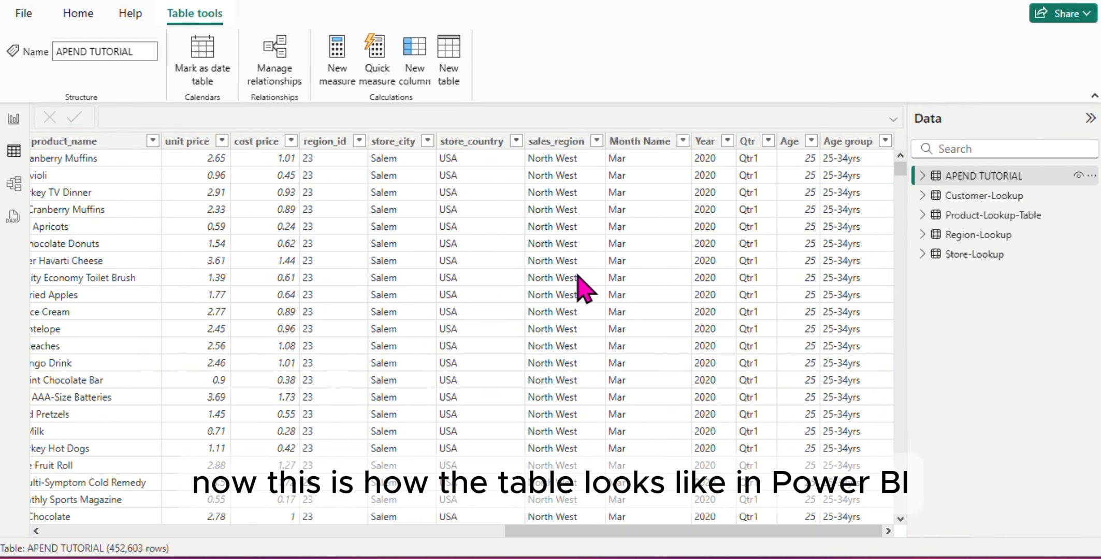
scroll(579, 277, "left", 10)
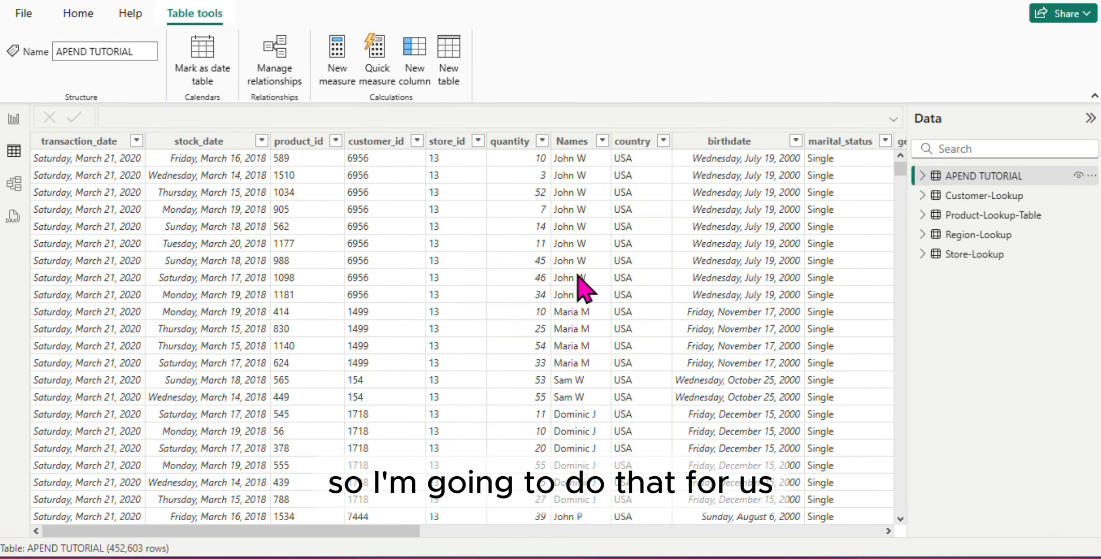
left_click(14, 121)
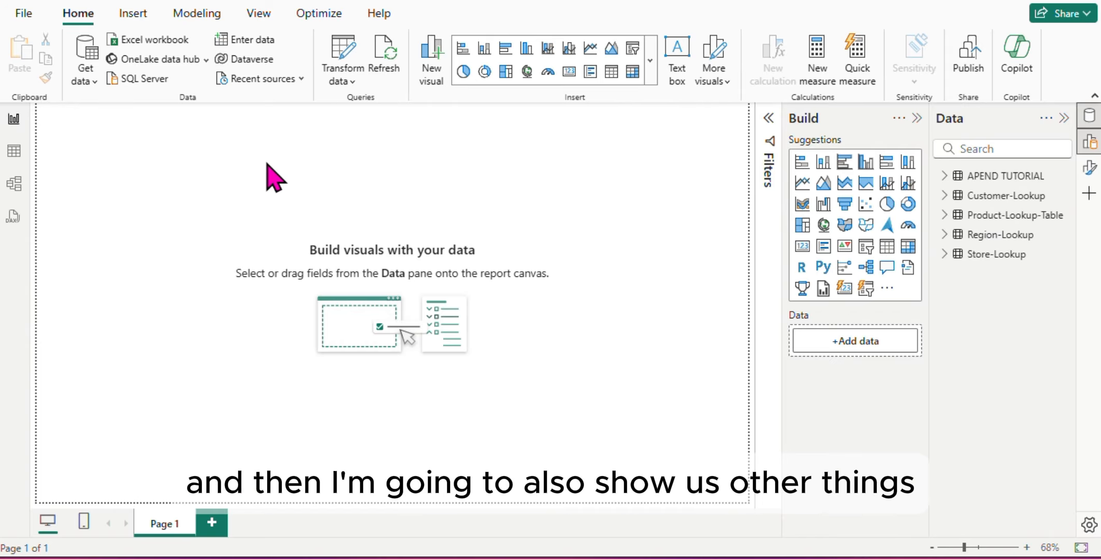